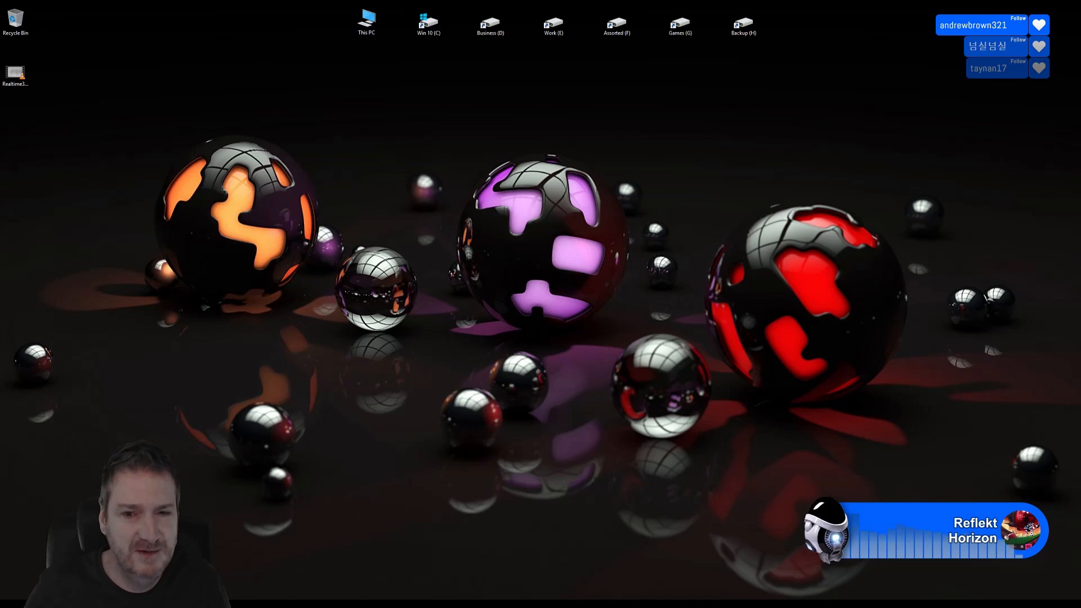
# Step: Switch to 3ds Max and examine the red brick building model and the separate props beside it
pyautogui.hotkey('alt', 'Tab')
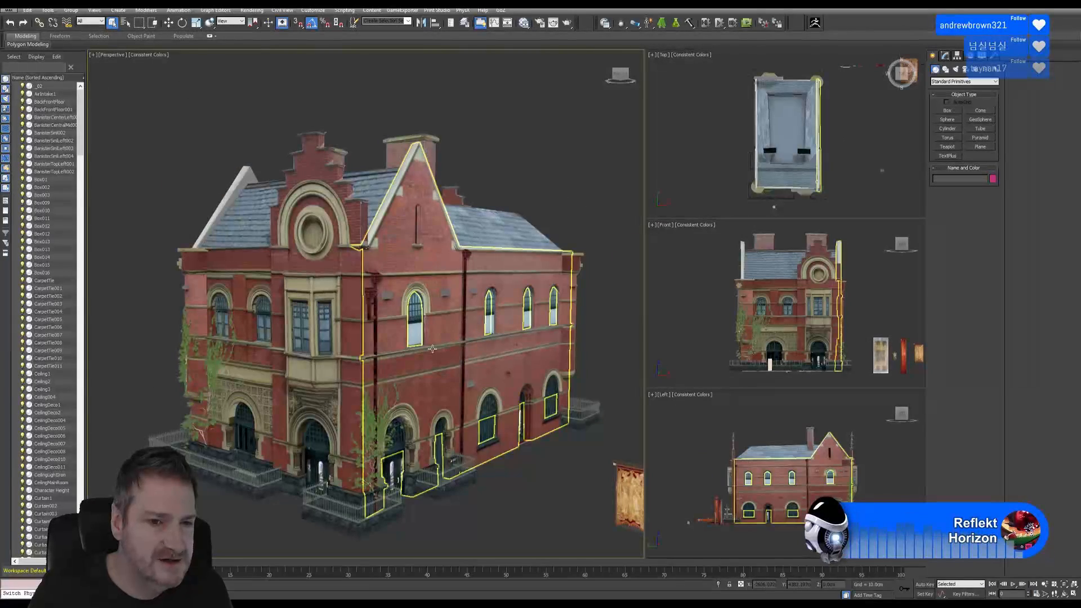
pyautogui.moveTo(600, 363); pyautogui.dragTo(534, 327, button='middle')
pyautogui.scroll(-3, 545, 328)
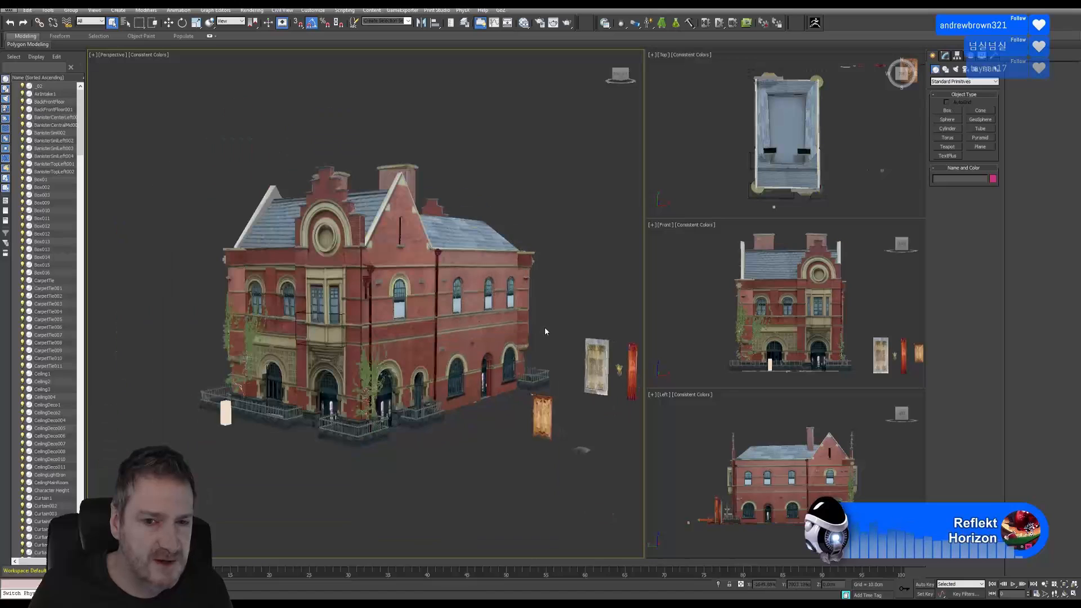
pyautogui.moveTo(563, 286); pyautogui.dragTo(434, 241, button='middle')
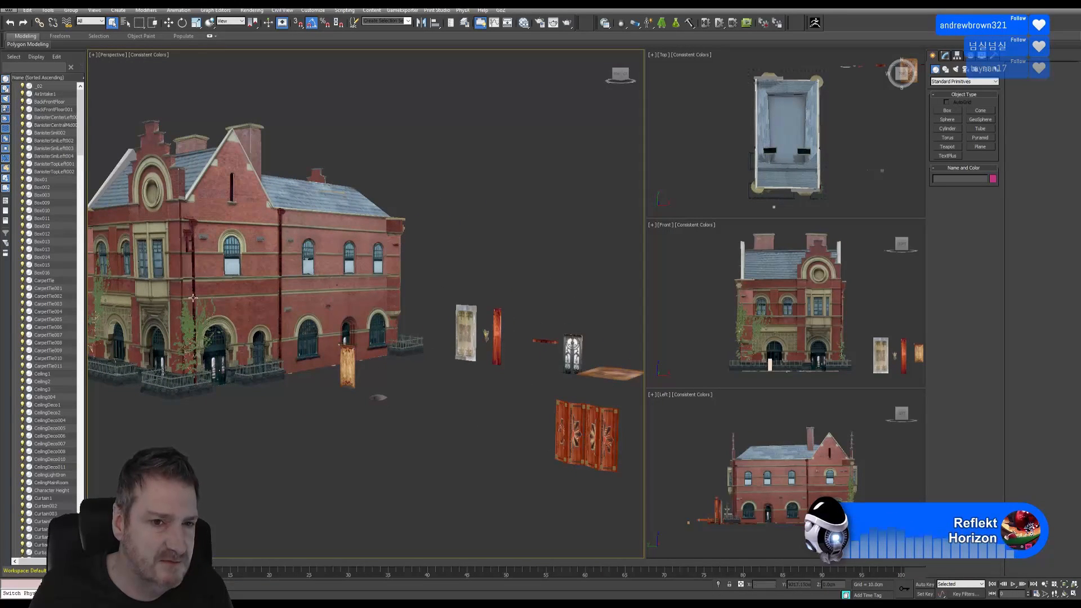
pyautogui.keyDown('alt'); pyautogui.moveTo(403, 159); pyautogui.dragTo(603, 232, button='middle'); pyautogui.keyUp('alt')
pyautogui.press('super+d')
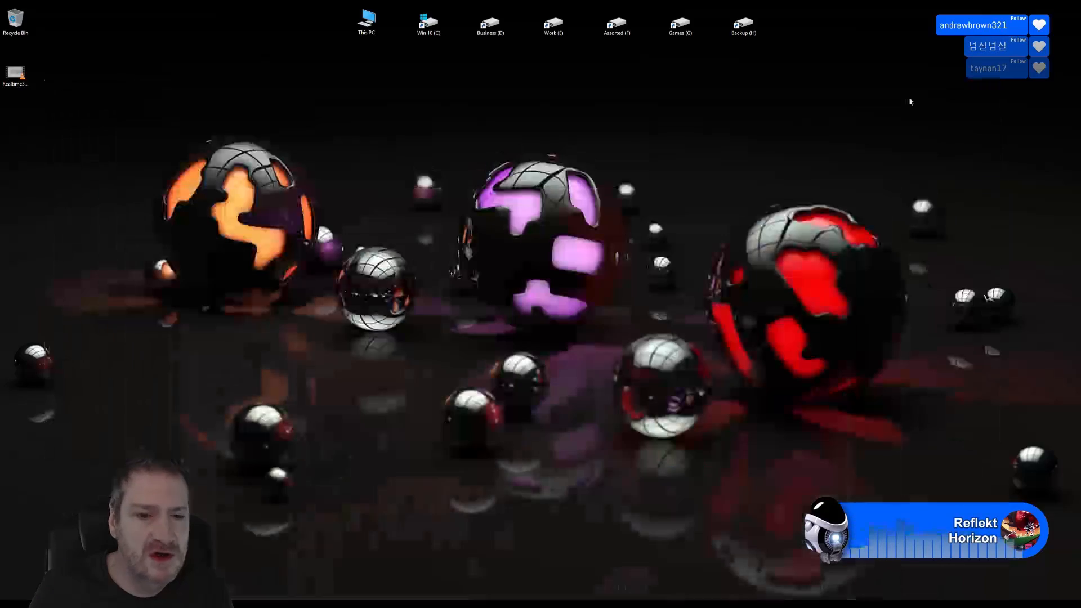
# Step: Switch to Unreal Editor and inspect the trees, curtain, plants, rock formations and hilly terrain around the level
pyautogui.hotkey('alt', 'Tab')
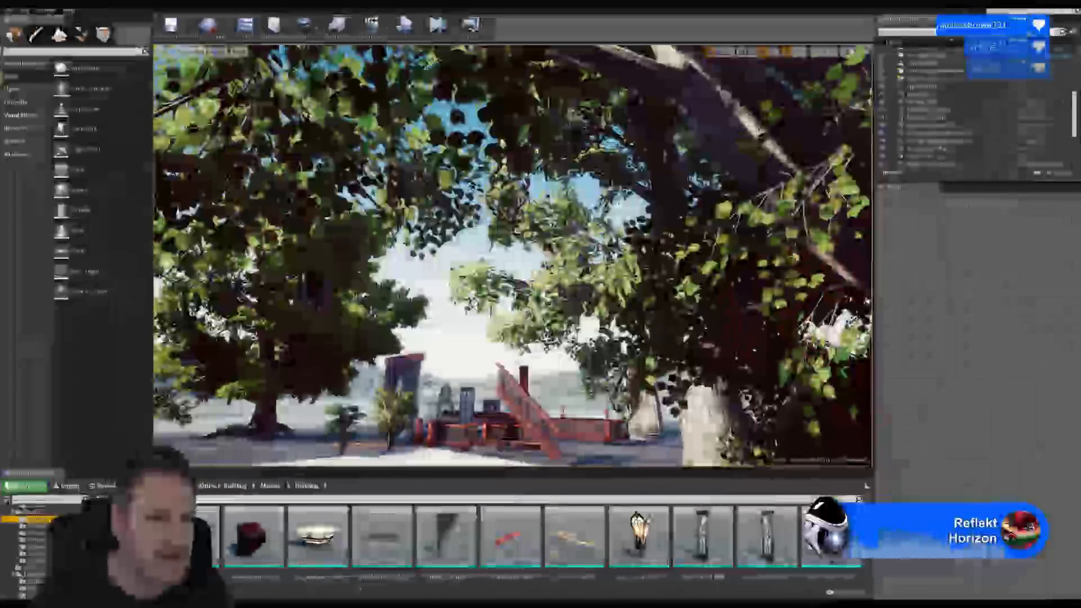
pyautogui.moveTo(512, 255); pyautogui.dragTo(828, 281, button='right')
pyautogui.press('w')
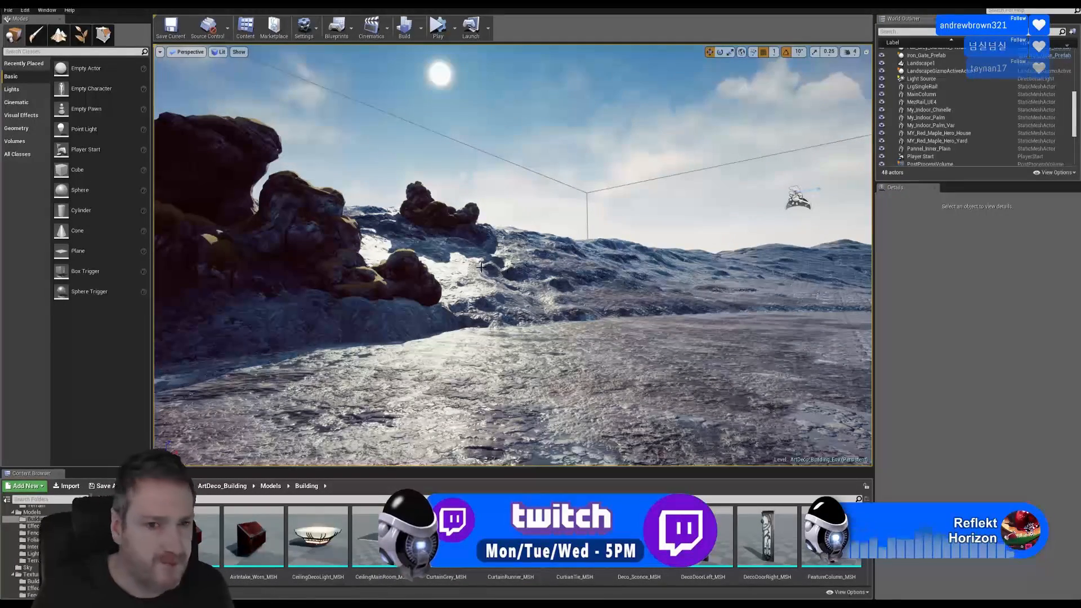
pyautogui.moveTo(532, 296); pyautogui.dragTo(449, 297, button='right')
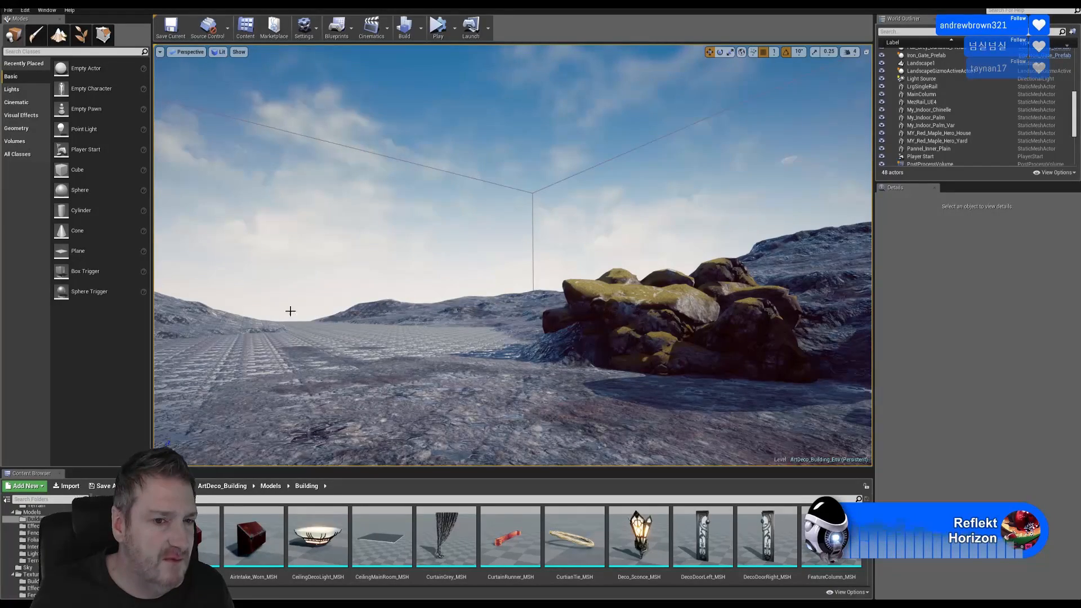
pyautogui.moveTo(274, 316); pyautogui.dragTo(608, 332, button='right')
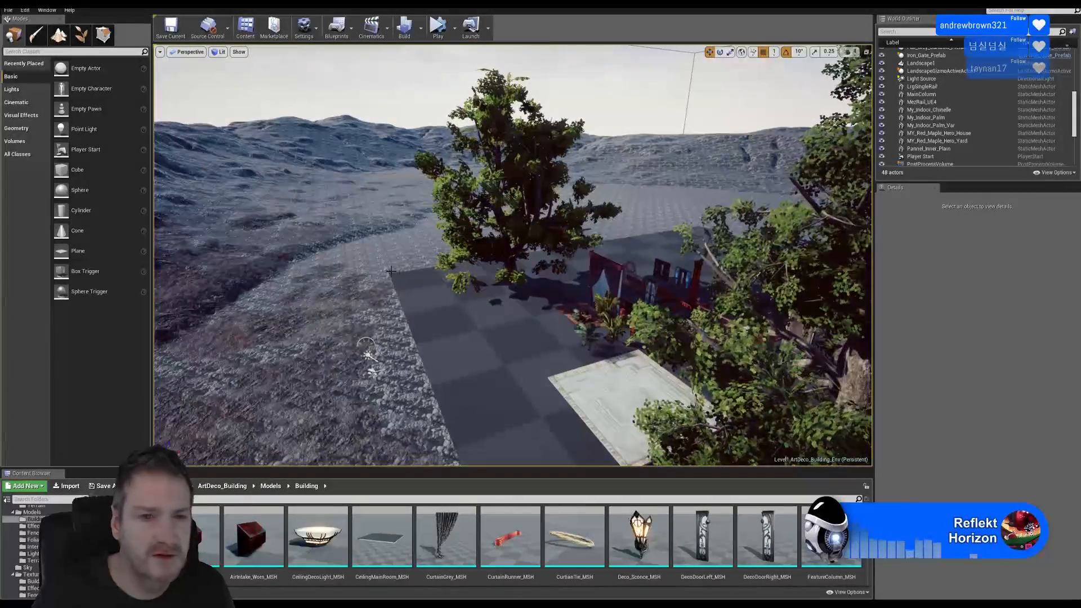
pyautogui.moveTo(390, 271); pyautogui.dragTo(338, 287, button='right')
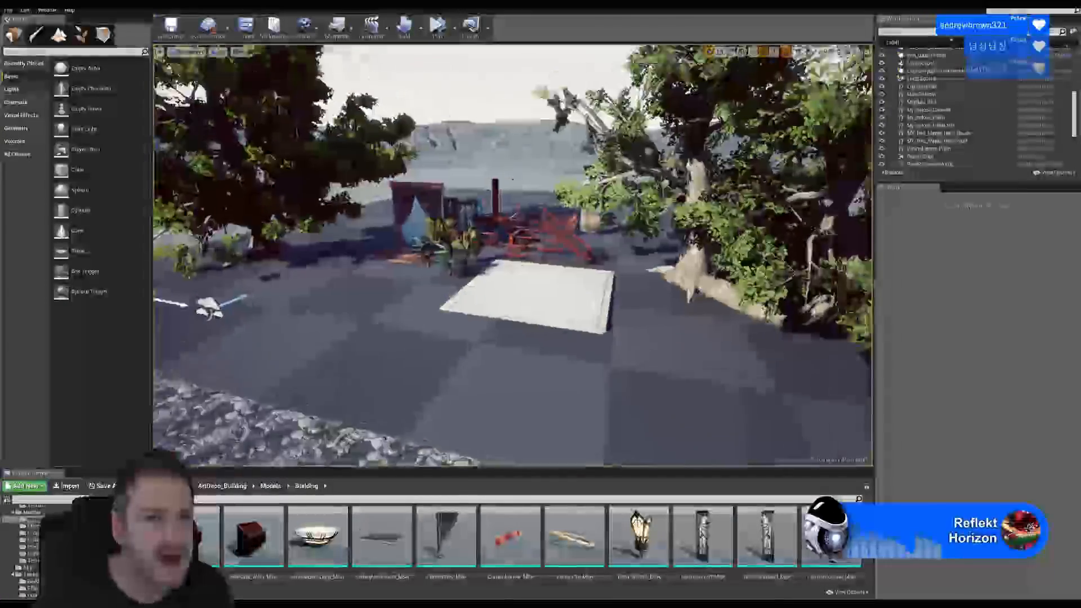
pyautogui.moveTo(528, 403); pyautogui.dragTo(631, 436, button='right')
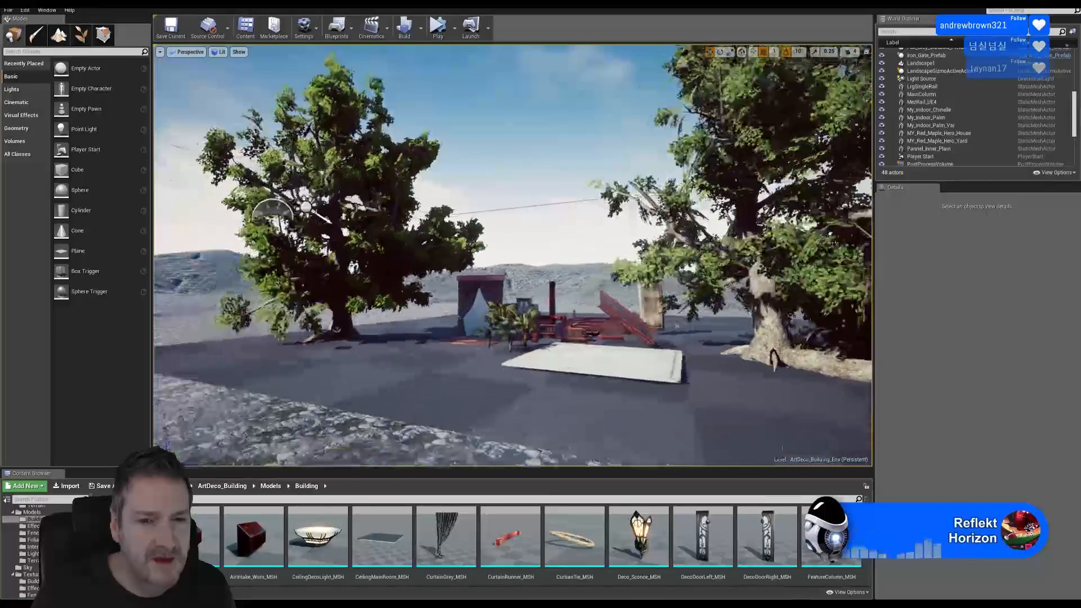
pyautogui.moveTo(512, 254); pyautogui.dragTo(580, 261, button='right')
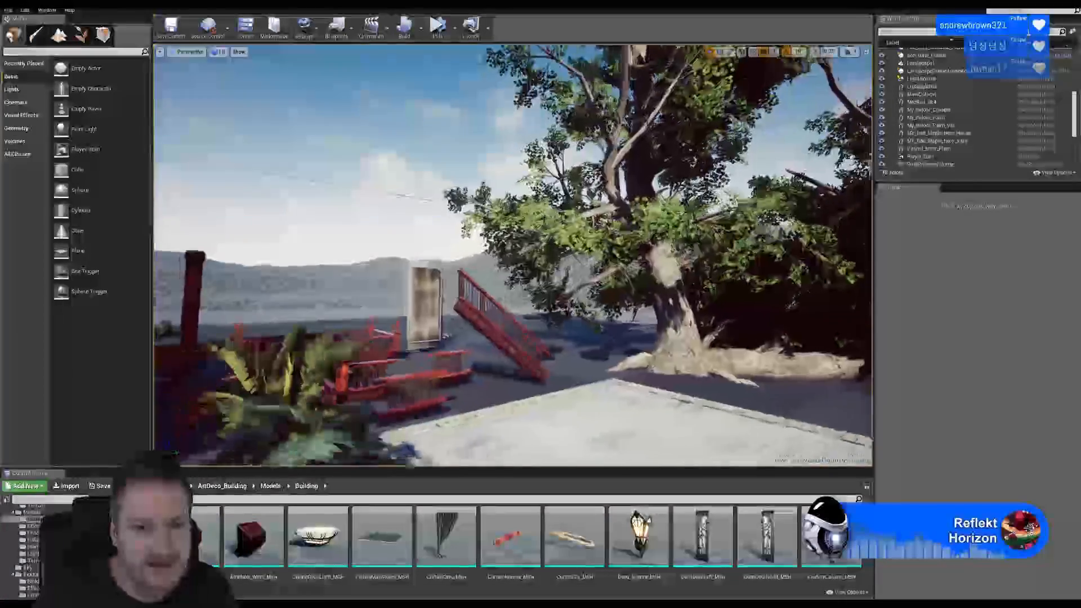
pyautogui.moveTo(494, 343); pyautogui.dragTo(370, 342, button='right')
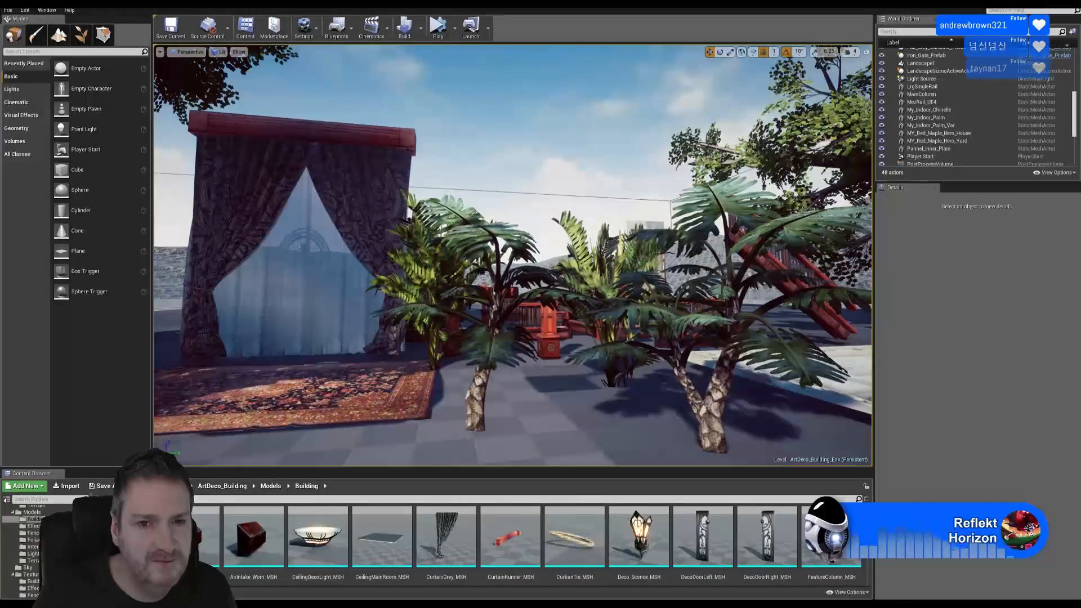
pyautogui.moveTo(518, 396); pyautogui.dragTo(710, 393, button='right')
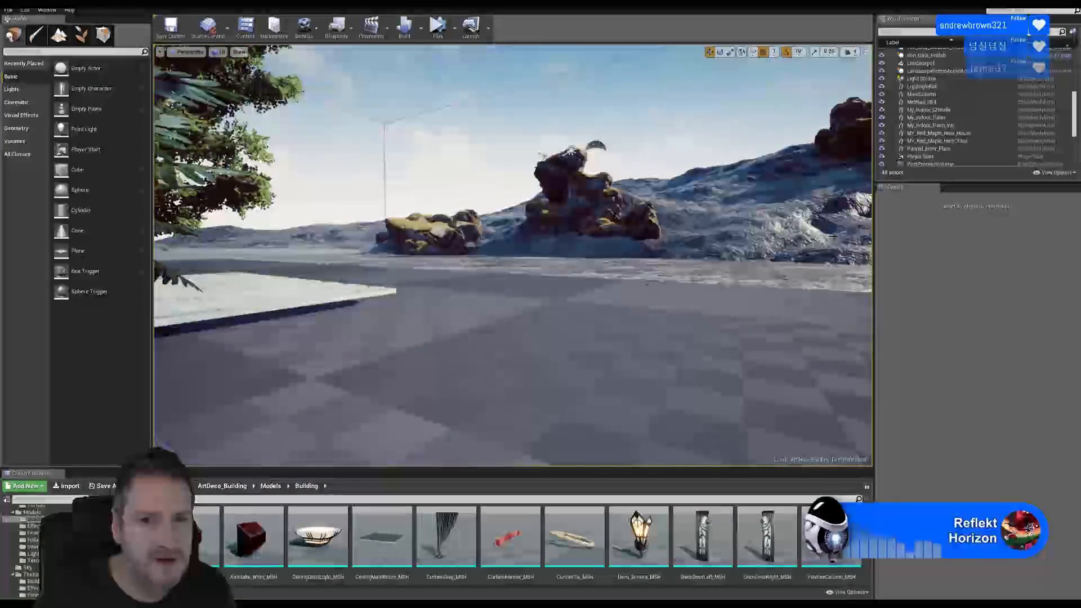
pyautogui.moveTo(557, 287); pyautogui.dragTo(506, 312, button='right')
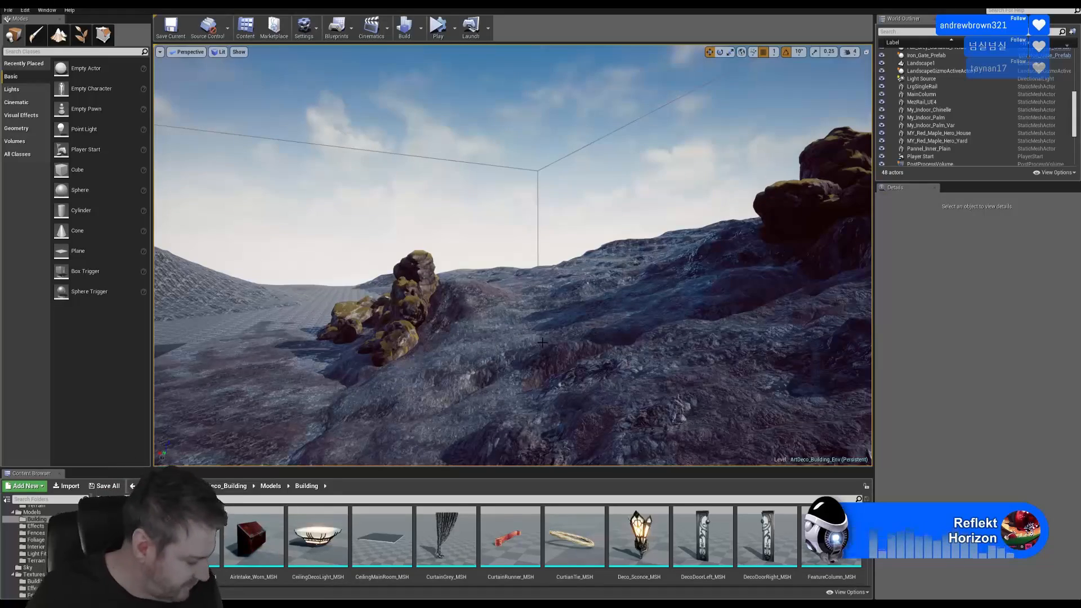
pyautogui.moveTo(562, 358); pyautogui.dragTo(732, 405, button='right')
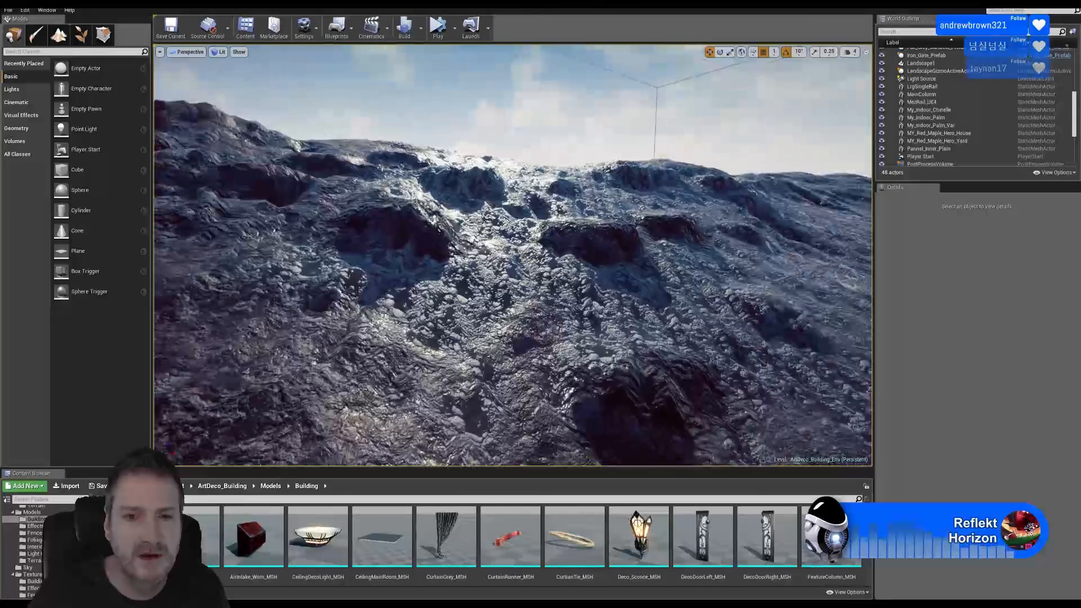
# Step: Enter landscape editing and bring up the Paint tools with their target layers
pyautogui.click(59, 35)
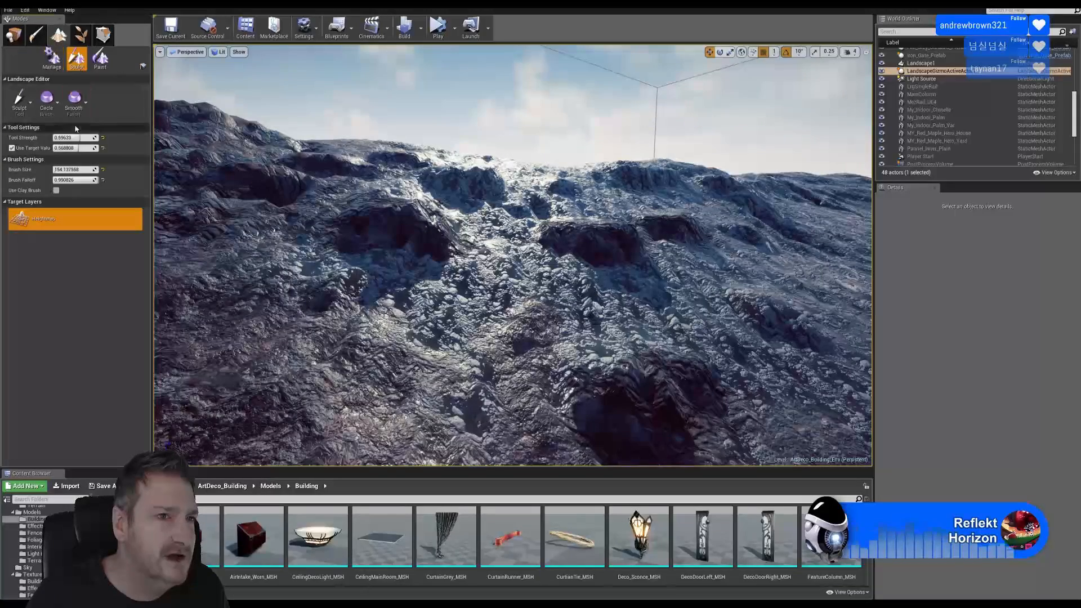
pyautogui.click(109, 65)
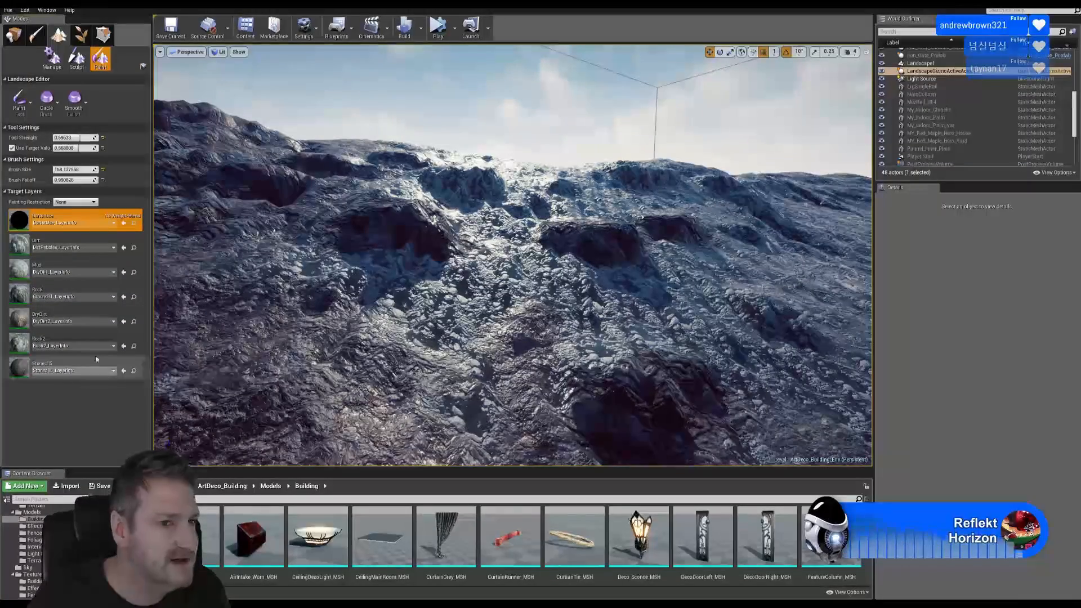
# Step: Examine the rock, stone and dirt texturing across the landscape's hills, hollows and slopes
pyautogui.moveTo(289, 326); pyautogui.dragTo(289, 326, button='right')
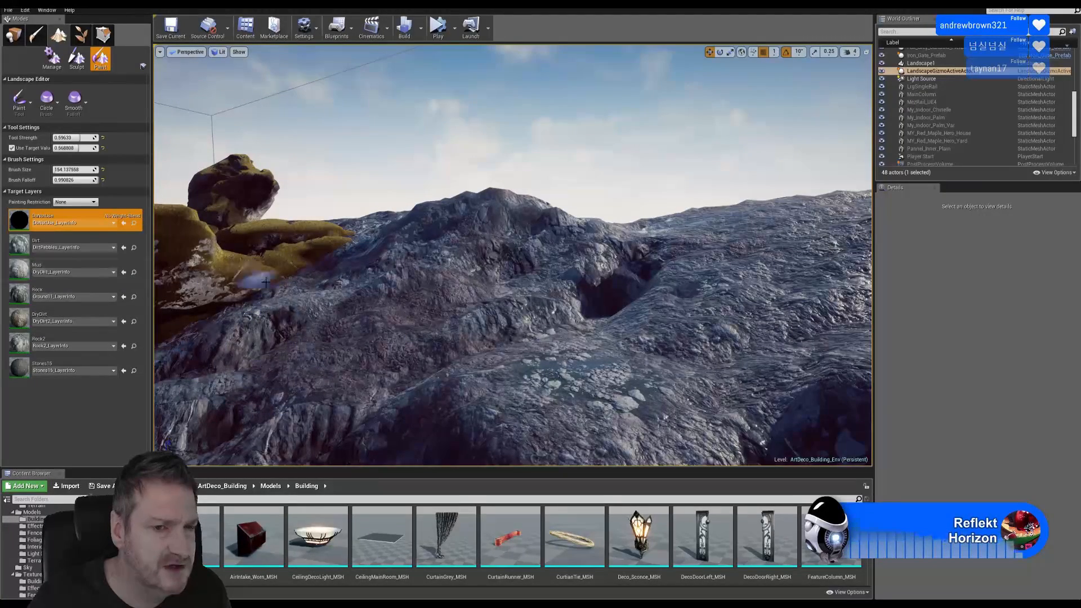
pyautogui.moveTo(540, 332); pyautogui.dragTo(540, 332, button='right')
pyautogui.moveTo(663, 354); pyautogui.dragTo(663, 354, button='right')
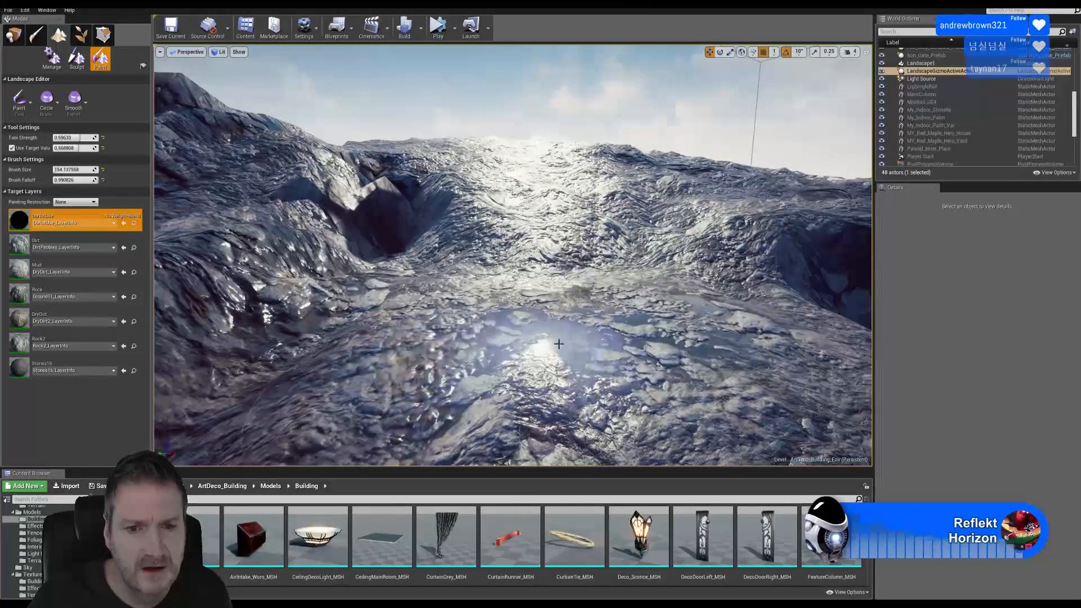
pyautogui.moveTo(536, 335)
pyautogui.mouseDown(button='right')
pyautogui.moveTo(585, 298)
pyautogui.moveTo(579, 326)
pyautogui.moveTo(561, 303)
pyautogui.mouseUp(button='right')
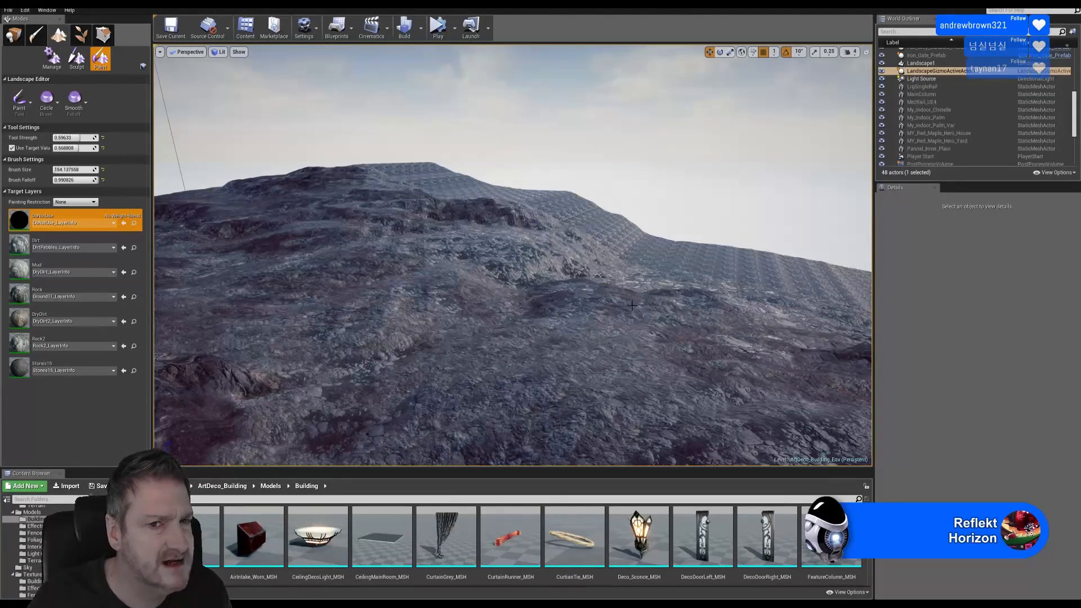
pyautogui.moveTo(582, 289); pyautogui.dragTo(587, 211, button='right')
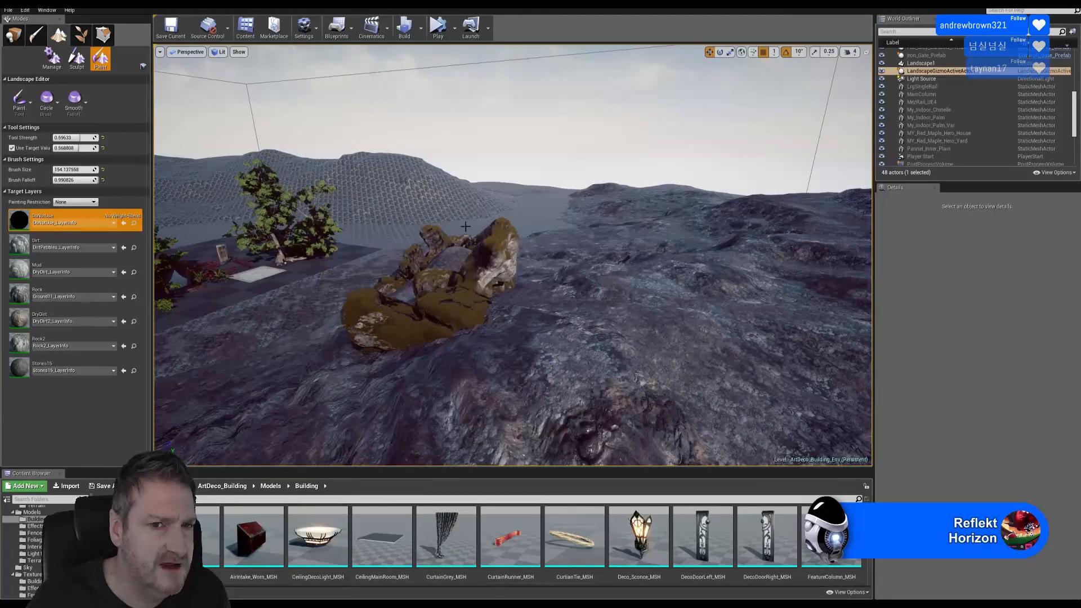
pyautogui.moveTo(669, 287); pyautogui.dragTo(844, 254, button='right')
pyautogui.press('w')
pyautogui.moveTo(512, 255); pyautogui.dragTo(235, 256, button='right')
pyautogui.press('s')
pyautogui.press('d')
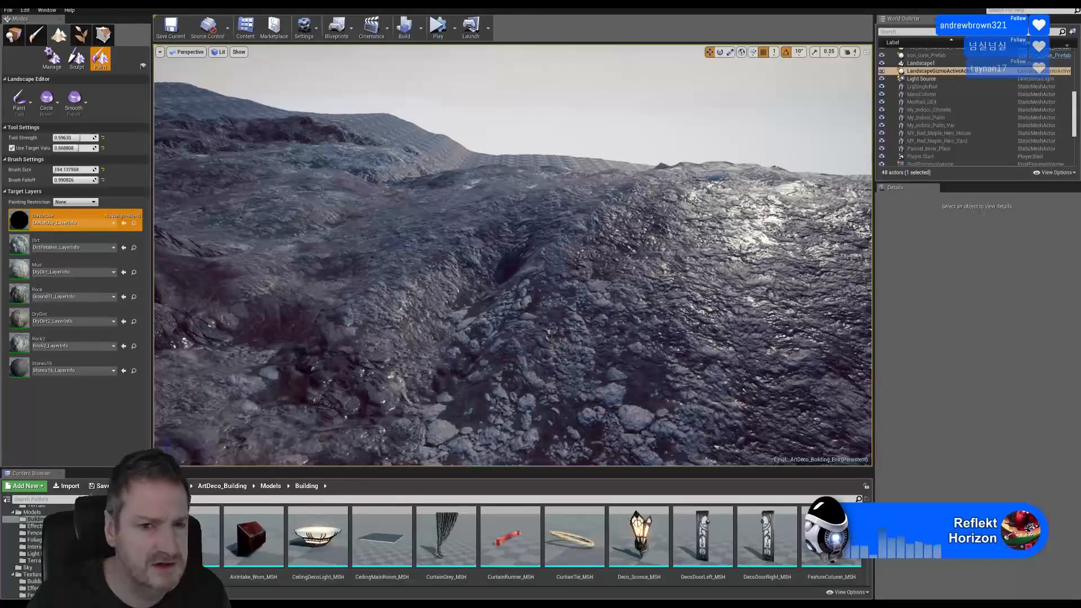
# Step: Paint the Rock2 layer along the steep gully and its edges on the hillside
pyautogui.click(68, 335)
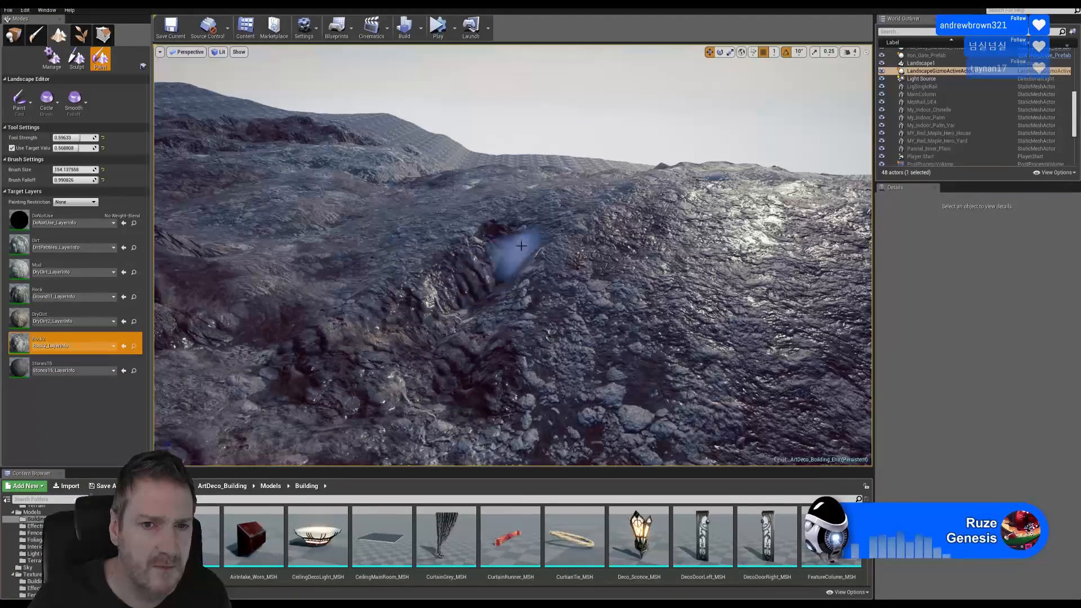
pyautogui.moveTo(474, 387); pyautogui.dragTo(412, 390, button='right')
pyautogui.press('w')
pyautogui.moveTo(509, 307)
pyautogui.mouseDown(button='right')
pyautogui.moveTo(726, 307)
pyautogui.moveTo(656, 307)
pyautogui.moveTo(677, 319)
pyautogui.mouseUp(button='right')
pyautogui.press('s')
pyautogui.press('s')
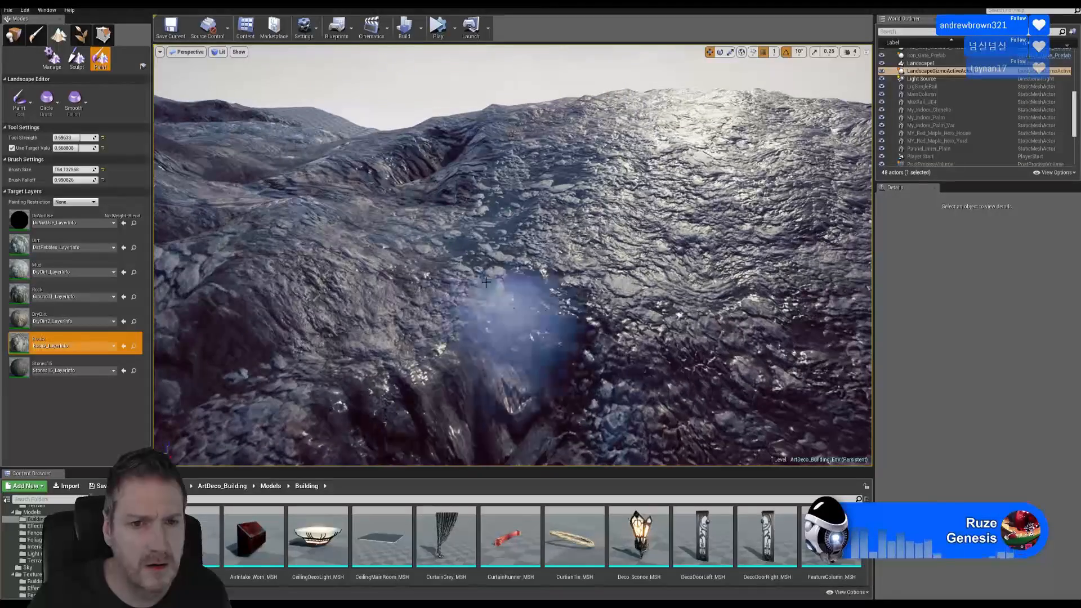
# Step: Paint the DryDirt and Mud layers onto the slope above and beside the rocky gully
pyautogui.click(113, 320)
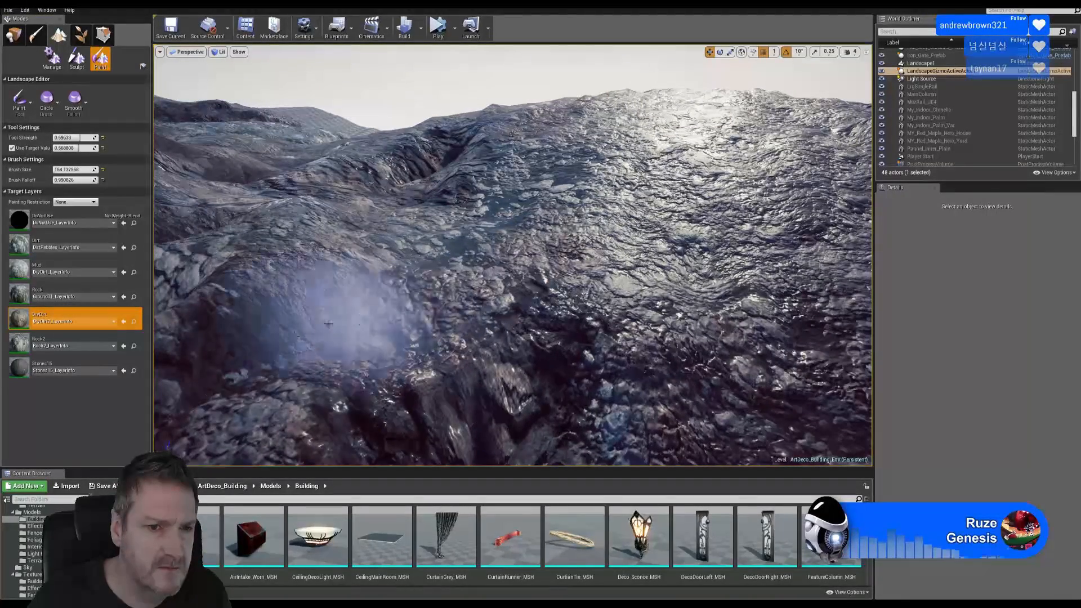
pyautogui.click(64, 266)
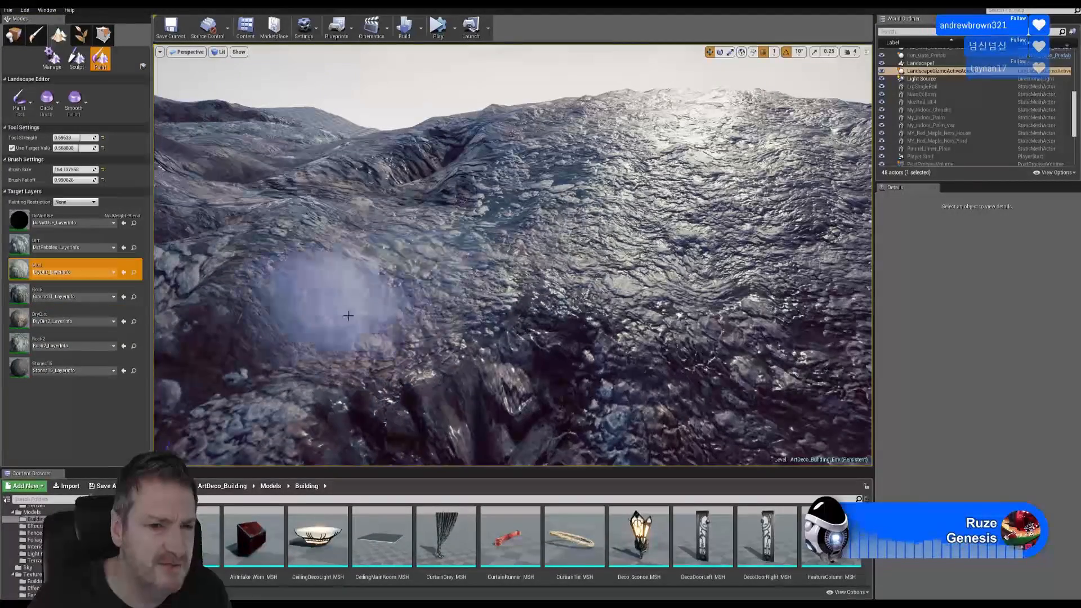
pyautogui.moveTo(458, 269)
pyautogui.mouseDown(button='right')
pyautogui.moveTo(462, 293)
pyautogui.moveTo(428, 248)
pyautogui.moveTo(467, 275)
pyautogui.mouseUp(button='right')
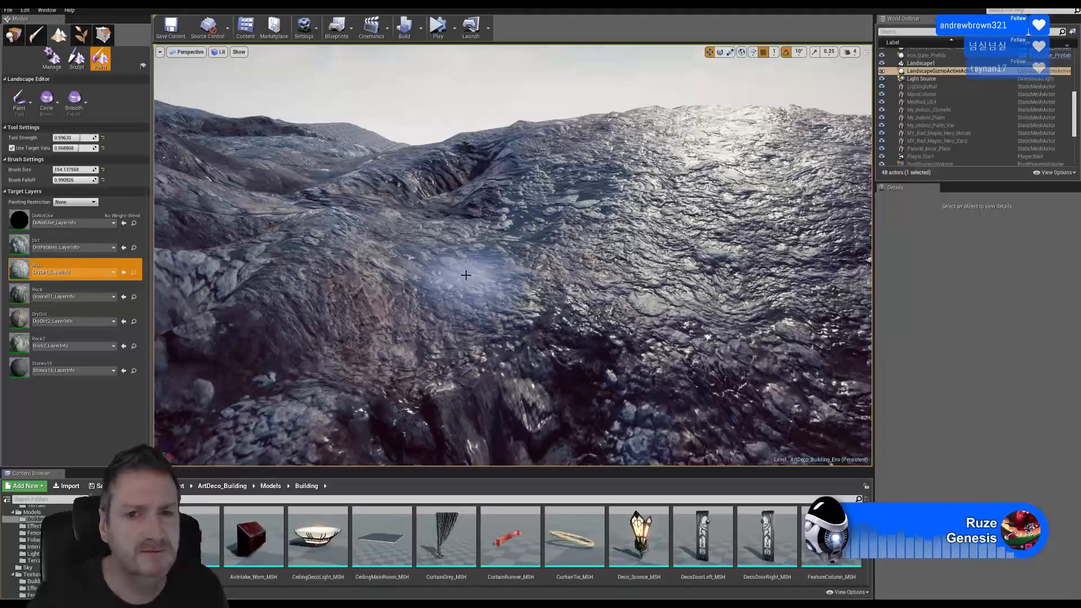
# Step: Paint the Rock2 layer in and around the deep hole in the hillside
pyautogui.moveTo(577, 242)
pyautogui.mouseDown(button='right')
pyautogui.moveTo(648, 239)
pyautogui.moveTo(710, 209)
pyautogui.moveTo(704, 239)
pyautogui.moveTo(608, 244)
pyautogui.mouseUp(button='right')
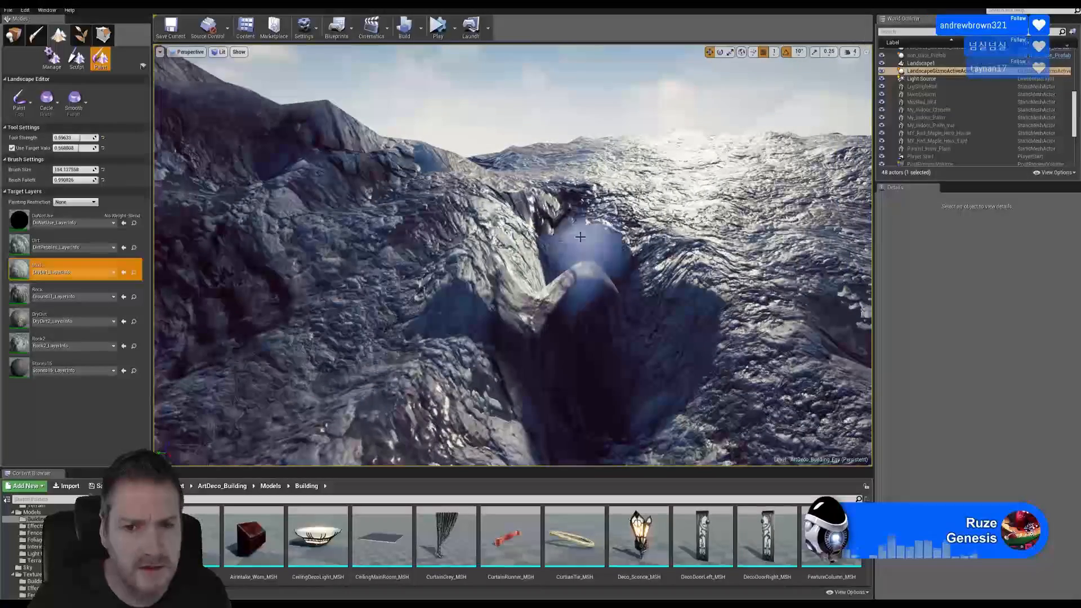
pyautogui.click(75, 336)
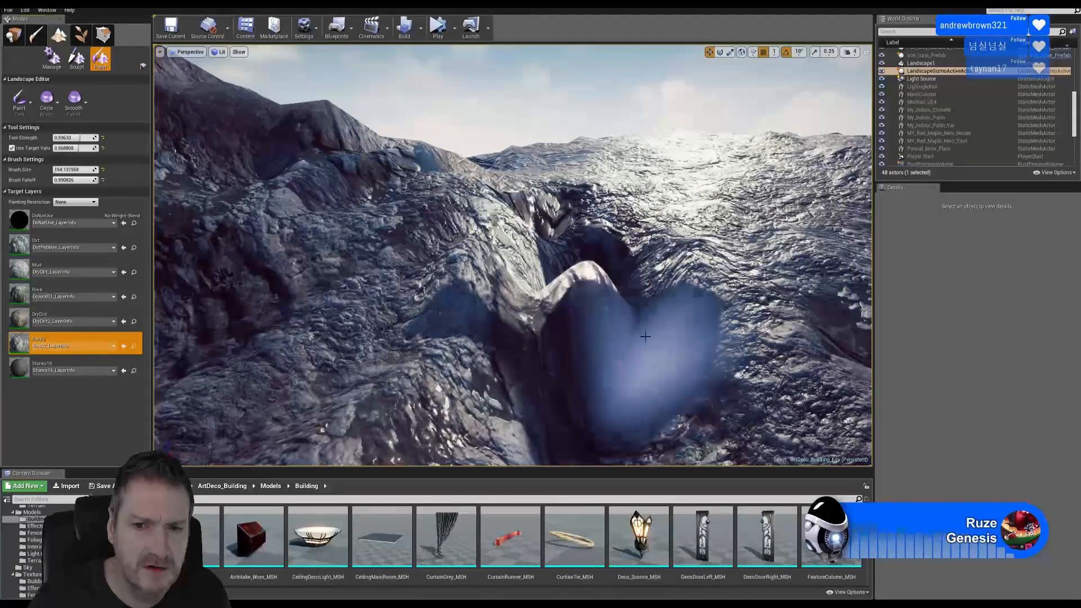
pyautogui.moveTo(603, 336); pyautogui.dragTo(631, 358, button='right')
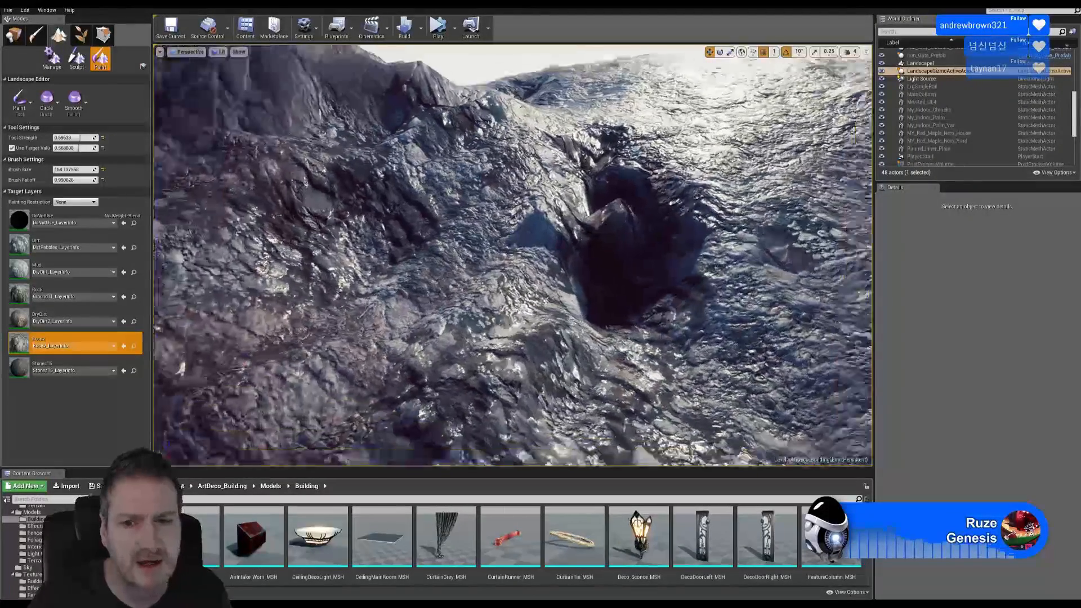
pyautogui.moveTo(630, 358); pyautogui.dragTo(653, 372, button='right')
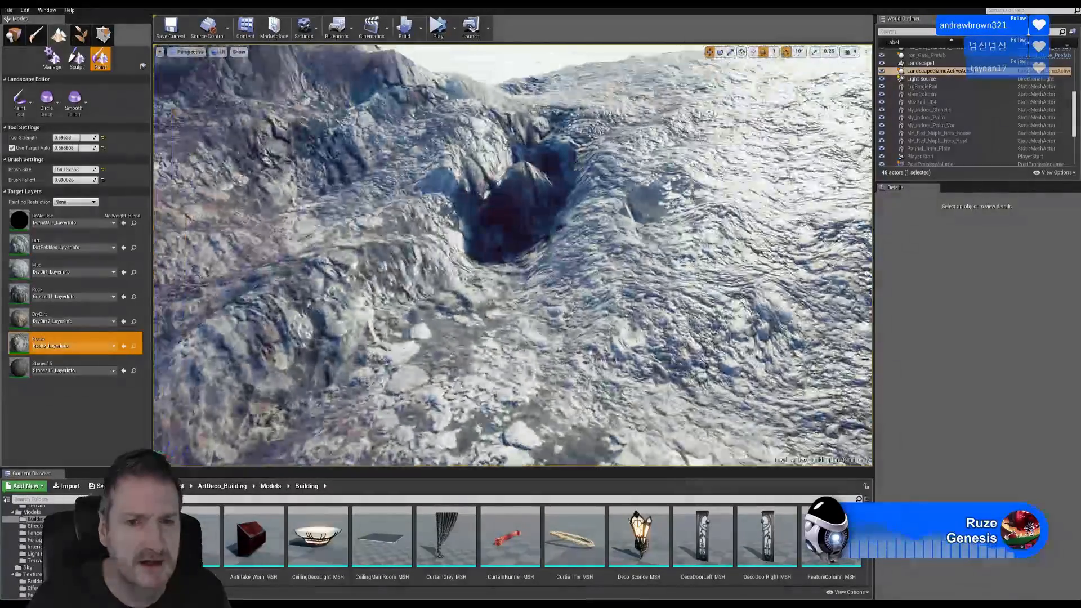
pyautogui.moveTo(513, 255)
pyautogui.mouseDown(button='right')
pyautogui.moveTo(484, 238)
pyautogui.moveTo(552, 242)
pyautogui.moveTo(501, 248)
pyautogui.moveTo(495, 371)
pyautogui.mouseUp(button='right')
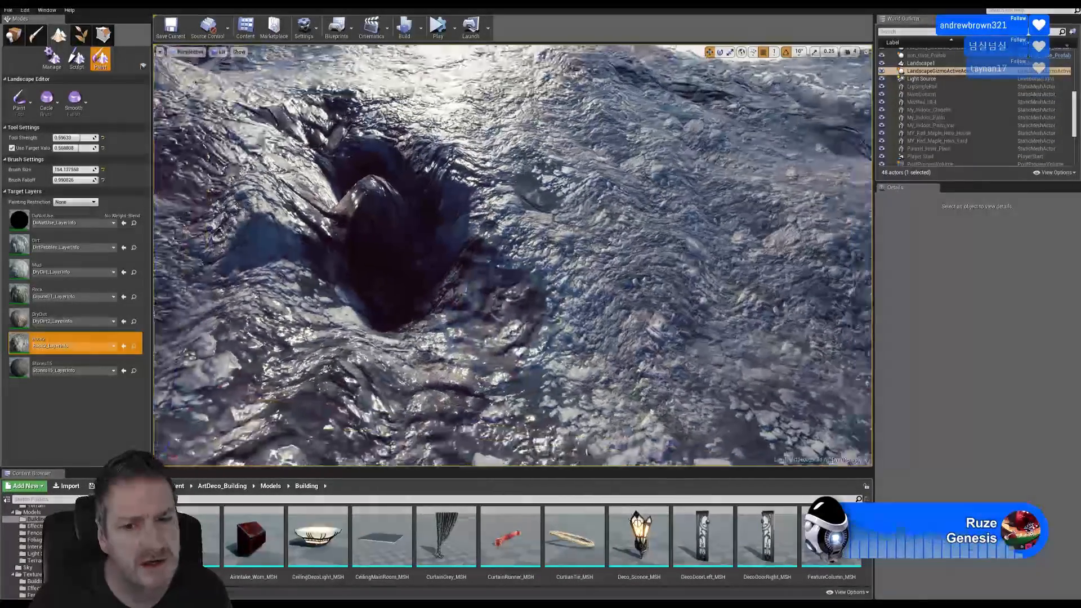
pyautogui.moveTo(512, 255); pyautogui.dragTo(428, 282, button='right')
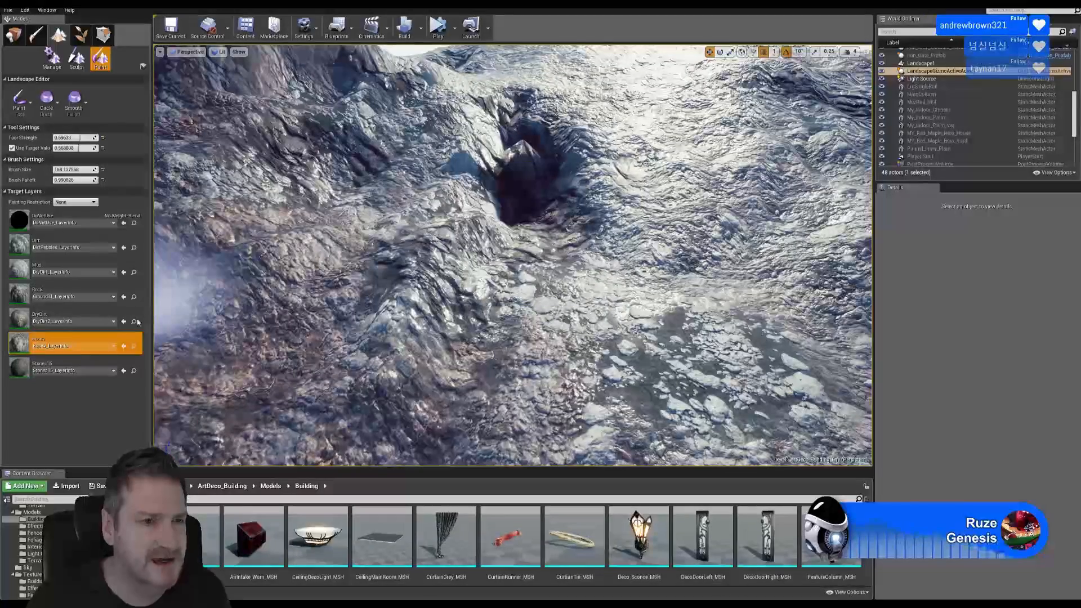
# Step: Paint the DryDirt layer over the stony ground below the deep hole in the hillside
pyautogui.click(135, 319)
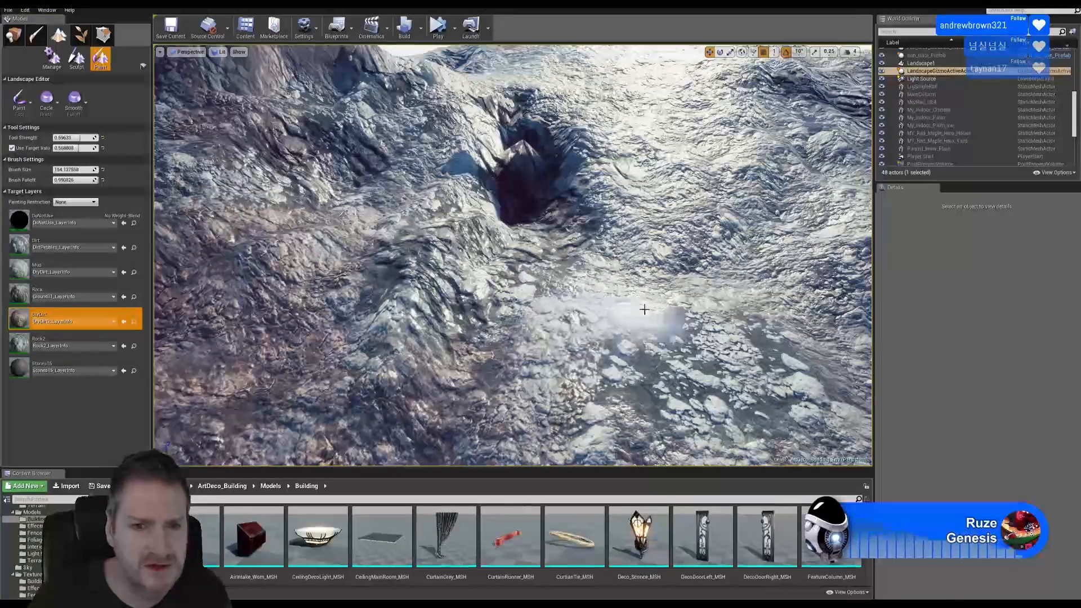
pyautogui.moveTo(635, 284)
pyautogui.mouseDown(button='right')
pyautogui.moveTo(696, 240)
pyautogui.moveTo(749, 281)
pyautogui.moveTo(626, 277)
pyautogui.mouseUp(button='right')
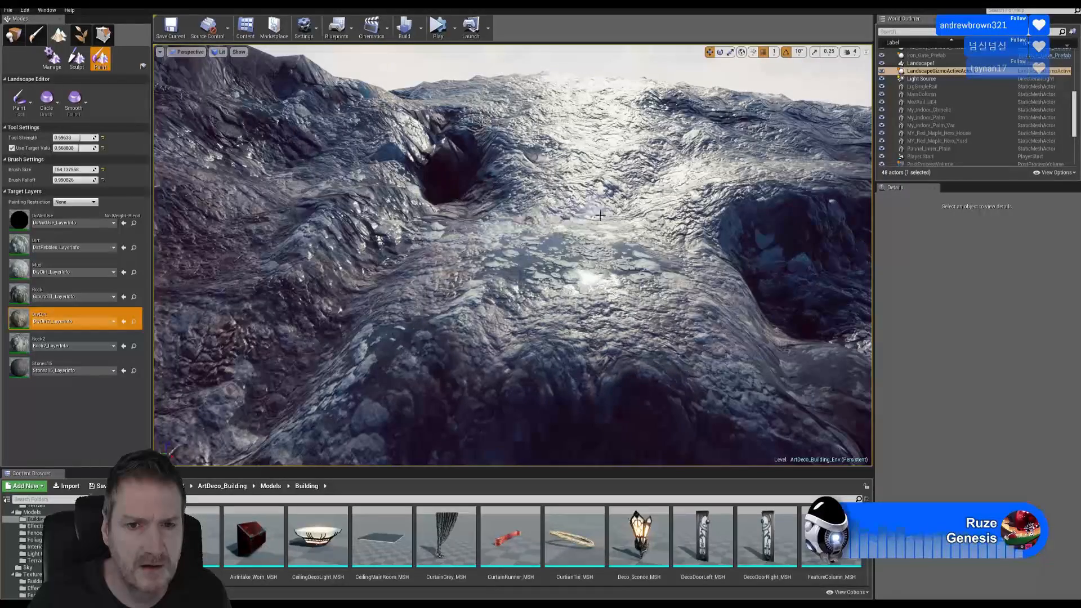
pyautogui.moveTo(617, 331)
pyautogui.mouseDown(button='right')
pyautogui.moveTo(596, 315)
pyautogui.moveTo(631, 324)
pyautogui.moveTo(624, 315)
pyautogui.moveTo(591, 318)
pyautogui.mouseUp(button='right')
# Step: Paint the Rock2 layer into the neighbouring hollows and across the steep dark faces of the next outcrop
pyautogui.click(84, 342)
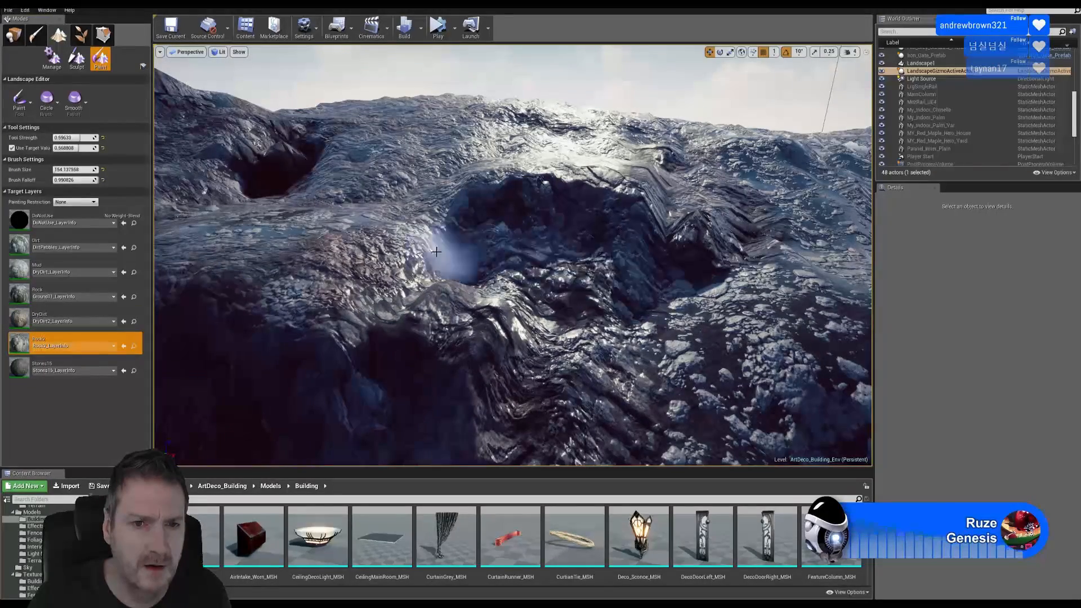
pyautogui.moveTo(551, 276); pyautogui.dragTo(591, 277, button='right')
pyautogui.moveTo(512, 246); pyautogui.dragTo(512, 247, button='right')
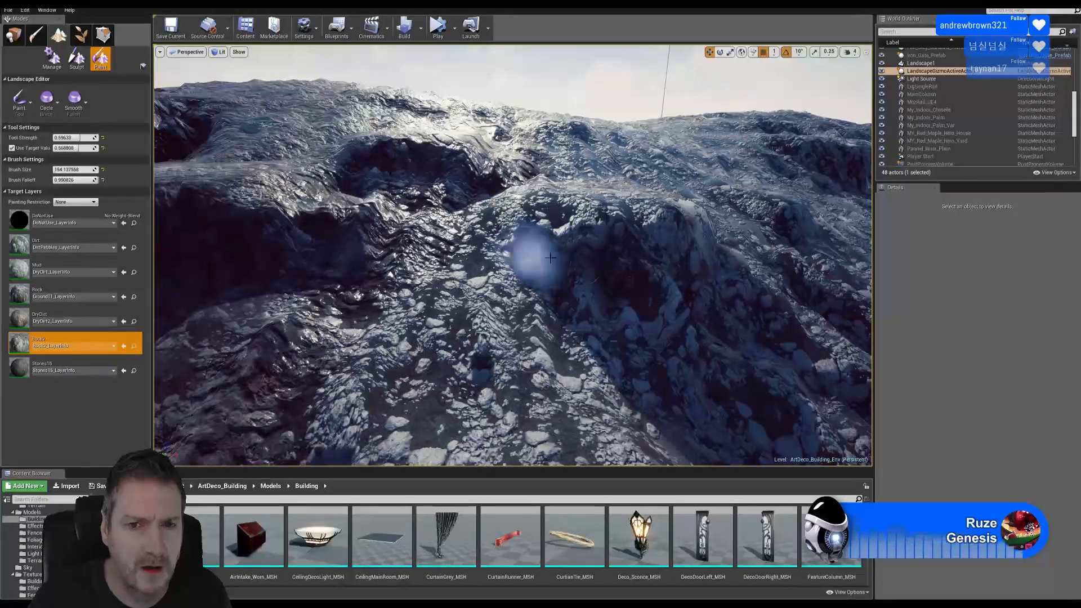
pyautogui.moveTo(600, 283); pyautogui.dragTo(604, 295, button='right')
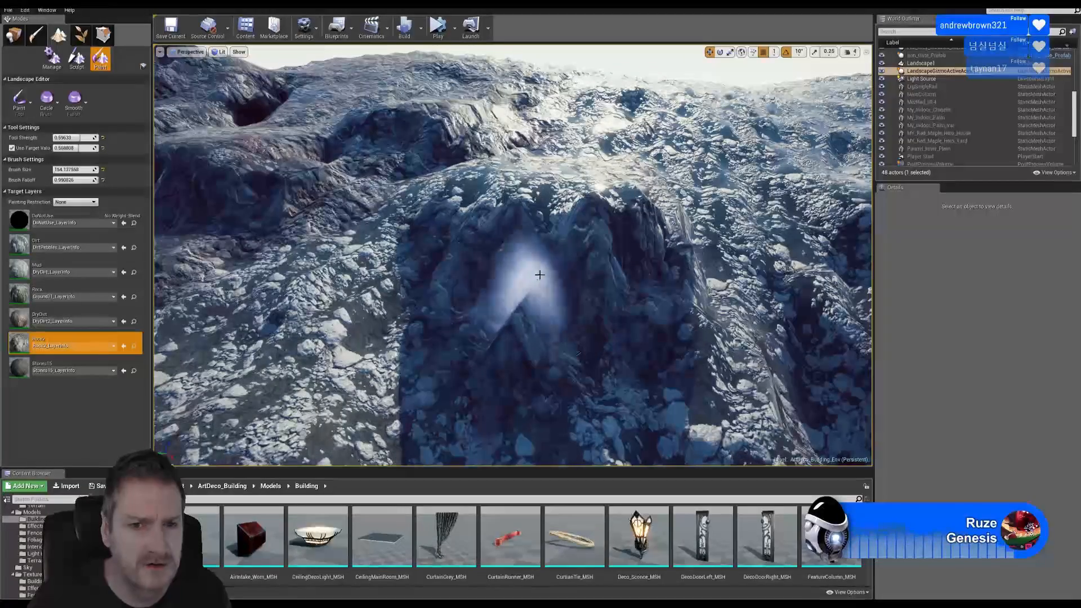
pyautogui.moveTo(514, 275); pyautogui.dragTo(496, 257, button='right')
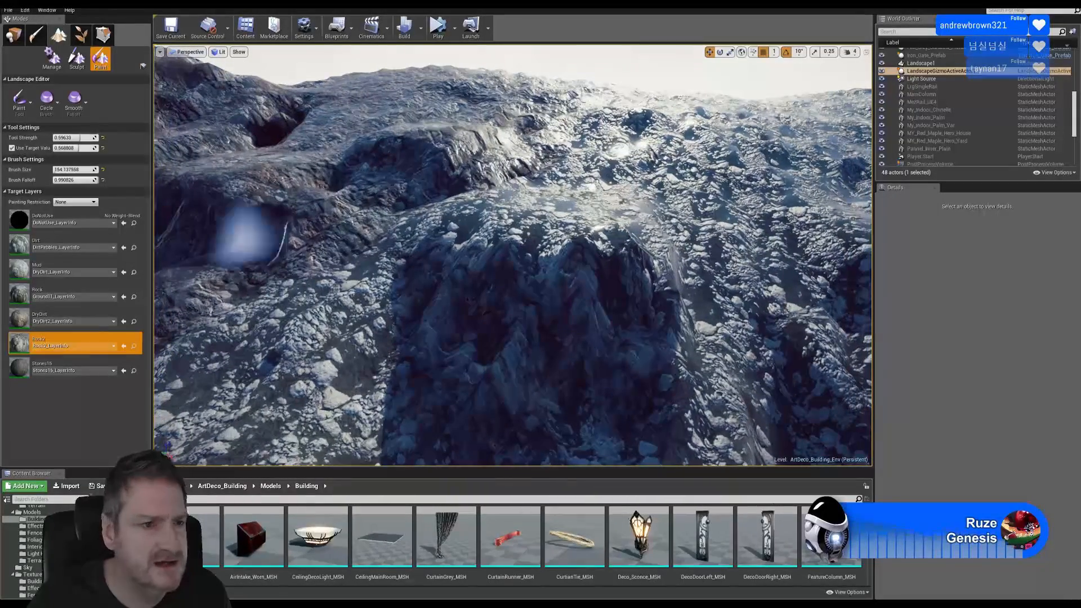
# Step: Paint the Stones15 layer along the outcrop's upper rim and the DryDirt layer down the stony slope beside it
pyautogui.click(77, 364)
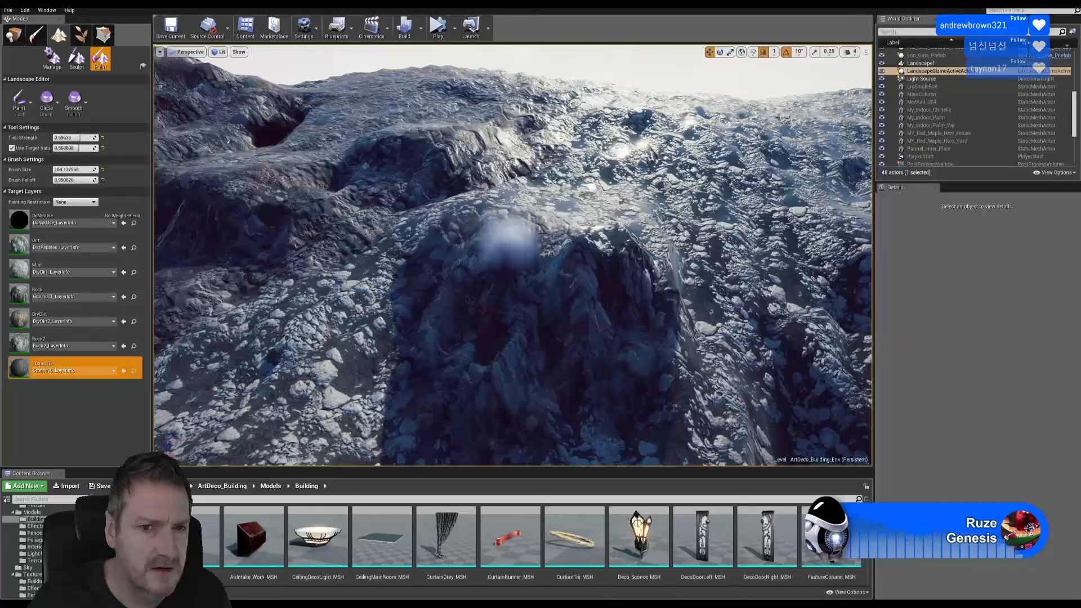
pyautogui.moveTo(615, 216)
pyautogui.mouseDown()
pyautogui.moveTo(532, 225)
pyautogui.moveTo(603, 225)
pyautogui.moveTo(591, 209)
pyautogui.moveTo(664, 265)
pyautogui.moveTo(435, 208)
pyautogui.moveTo(551, 217)
pyautogui.mouseUp()
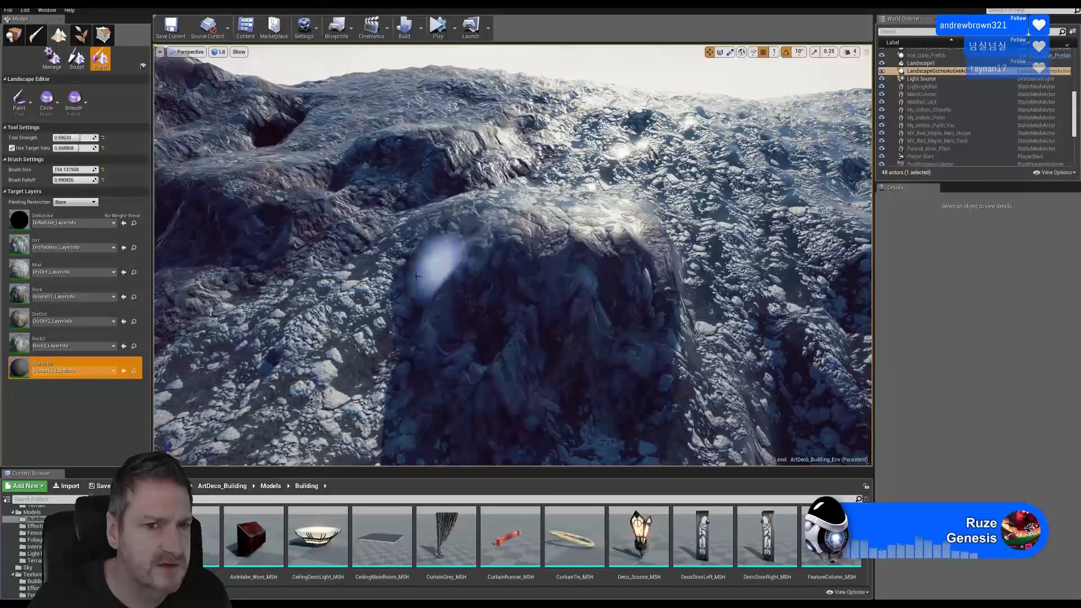
pyautogui.click(62, 317)
pyautogui.moveTo(324, 272)
pyautogui.mouseDown()
pyautogui.moveTo(394, 247)
pyautogui.moveTo(346, 268)
pyautogui.moveTo(351, 301)
pyautogui.moveTo(306, 337)
pyautogui.moveTo(321, 387)
pyautogui.moveTo(353, 360)
pyautogui.moveTo(366, 253)
pyautogui.moveTo(242, 327)
pyautogui.moveTo(214, 375)
pyautogui.moveTo(210, 419)
pyautogui.moveTo(292, 434)
pyautogui.moveTo(203, 338)
pyautogui.mouseUp()
# Step: Paint the Mud layer over the slopes and ridges on both sides of the outcrop
pyautogui.click(59, 270)
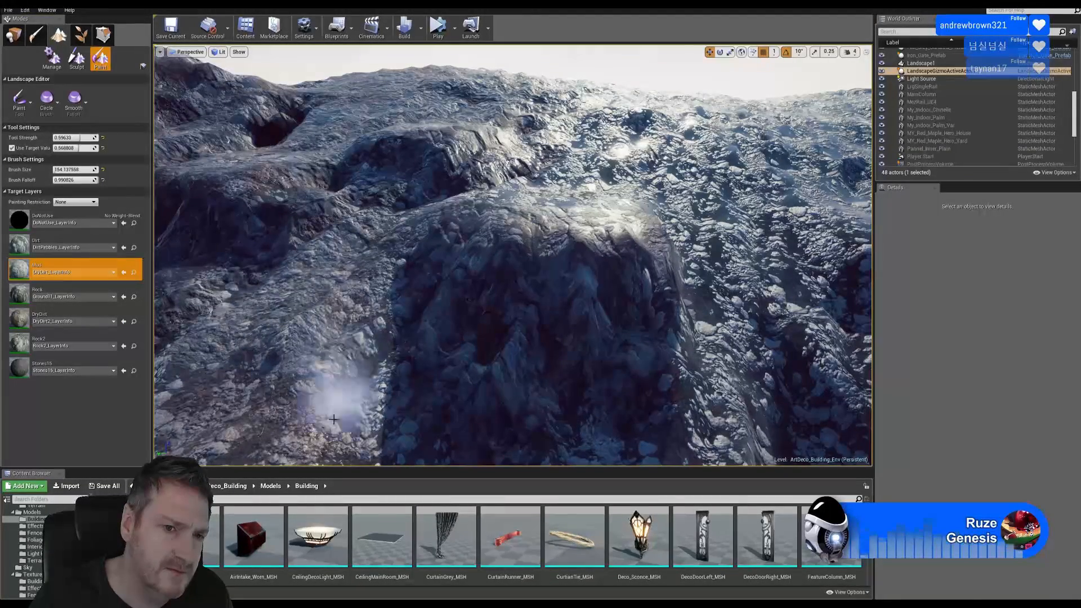
pyautogui.moveTo(226, 371); pyautogui.dragTo(277, 299, button='right')
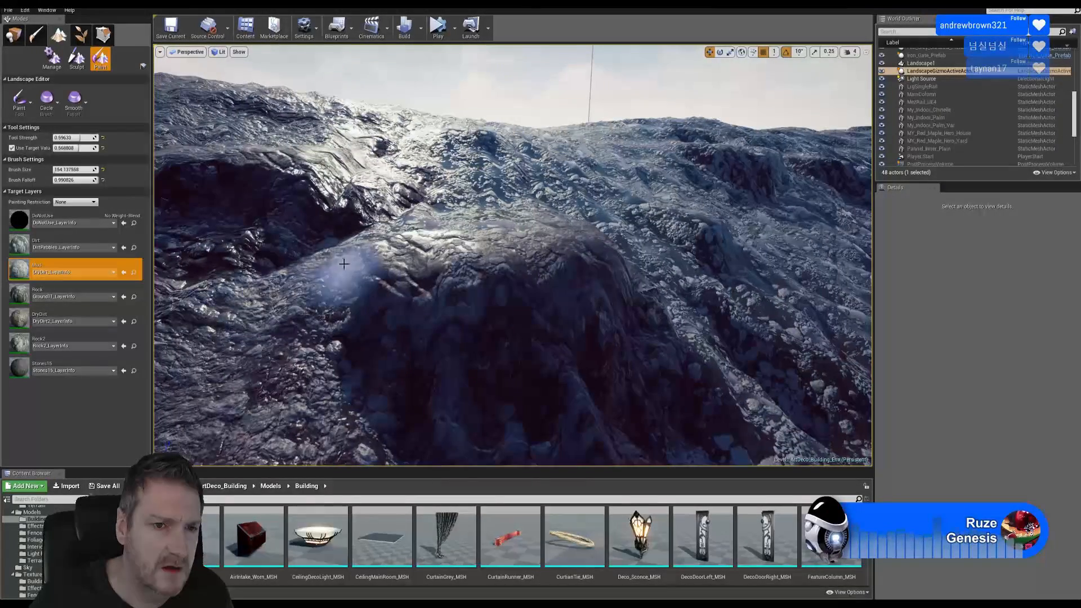
pyautogui.moveTo(504, 261)
pyautogui.mouseDown(button='right')
pyautogui.moveTo(611, 256)
pyautogui.moveTo(698, 270)
pyautogui.moveTo(664, 276)
pyautogui.mouseUp(button='right')
pyautogui.moveTo(474, 425); pyautogui.dragTo(517, 318)
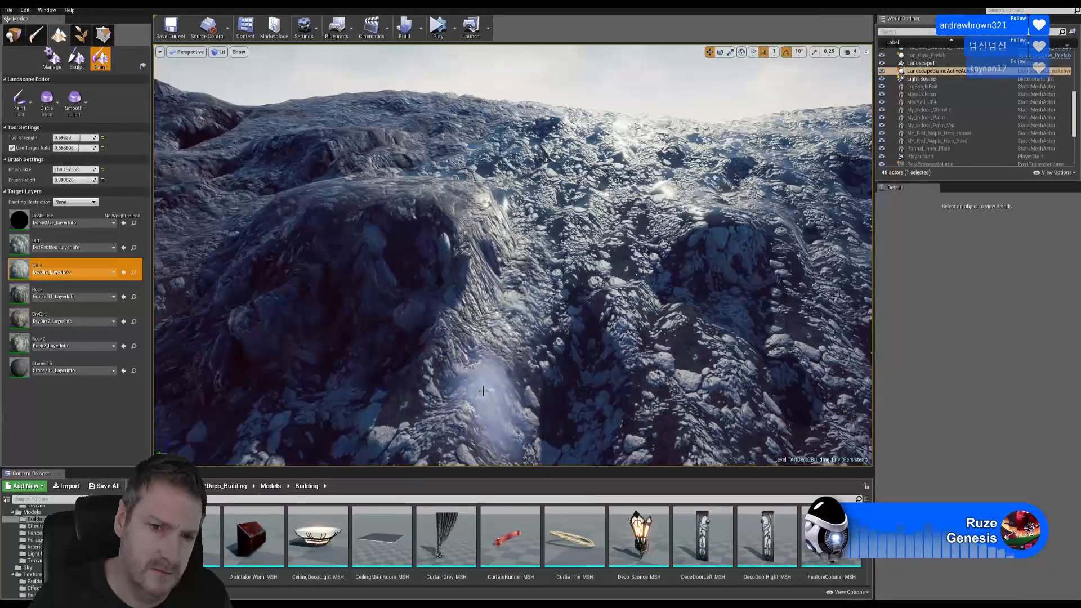
pyautogui.moveTo(544, 364); pyautogui.dragTo(428, 394, button='right')
pyautogui.moveTo(512, 255)
pyautogui.mouseDown(button='right')
pyautogui.moveTo(549, 239)
pyautogui.moveTo(517, 251)
pyautogui.mouseUp(button='right')
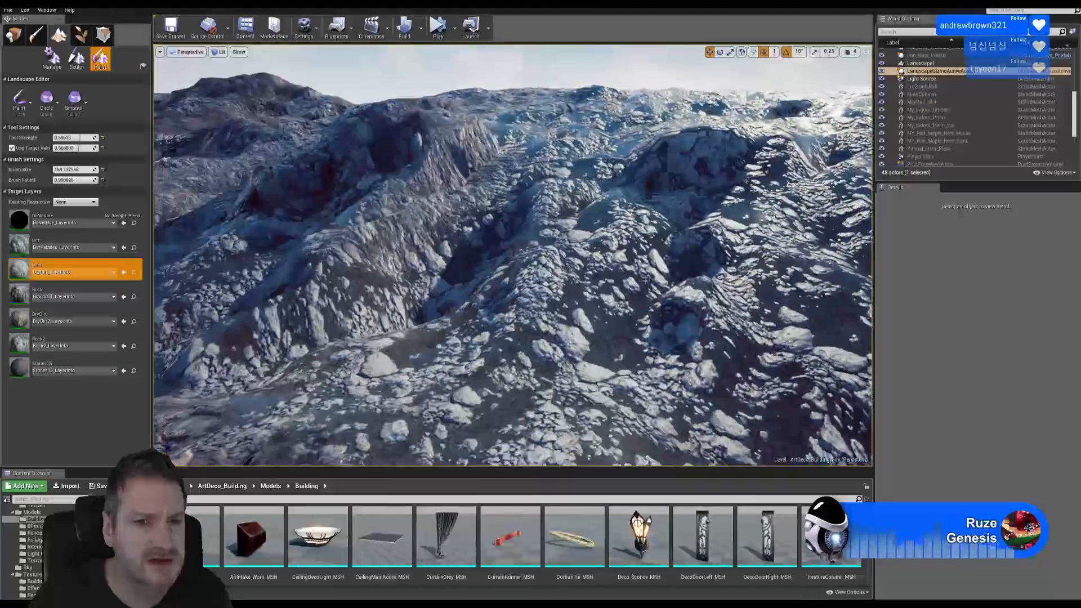
# Step: Paint the Rock2 layer on the steep gully walls, in the adjoining hollows and on the small mounds nearby
pyautogui.click(72, 345)
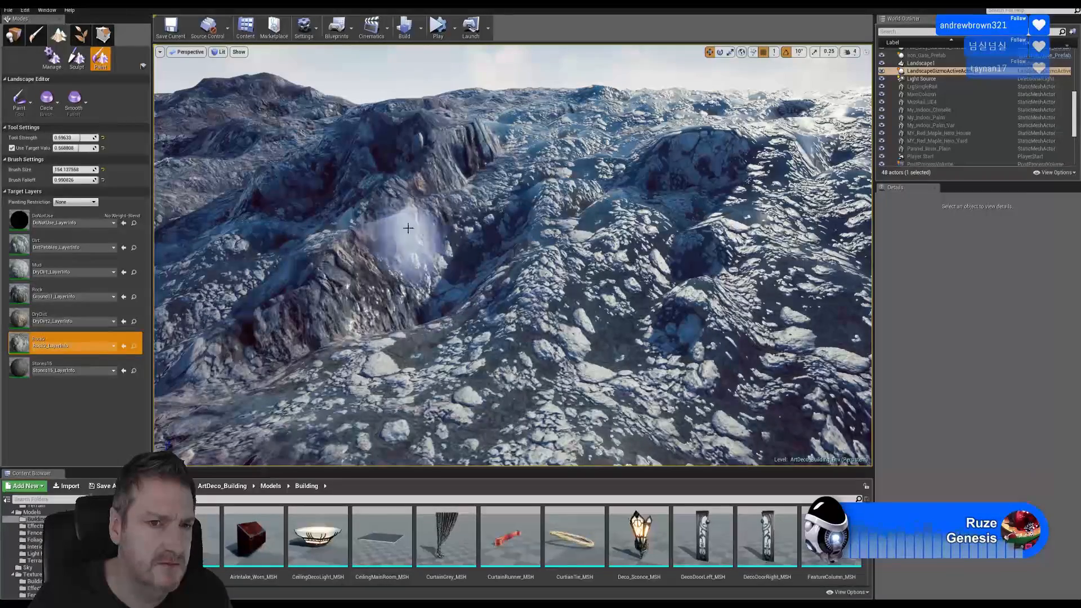
pyautogui.moveTo(390, 279)
pyautogui.mouseDown(button='right')
pyautogui.moveTo(479, 270)
pyautogui.moveTo(277, 266)
pyautogui.mouseUp(button='right')
pyautogui.press('w')
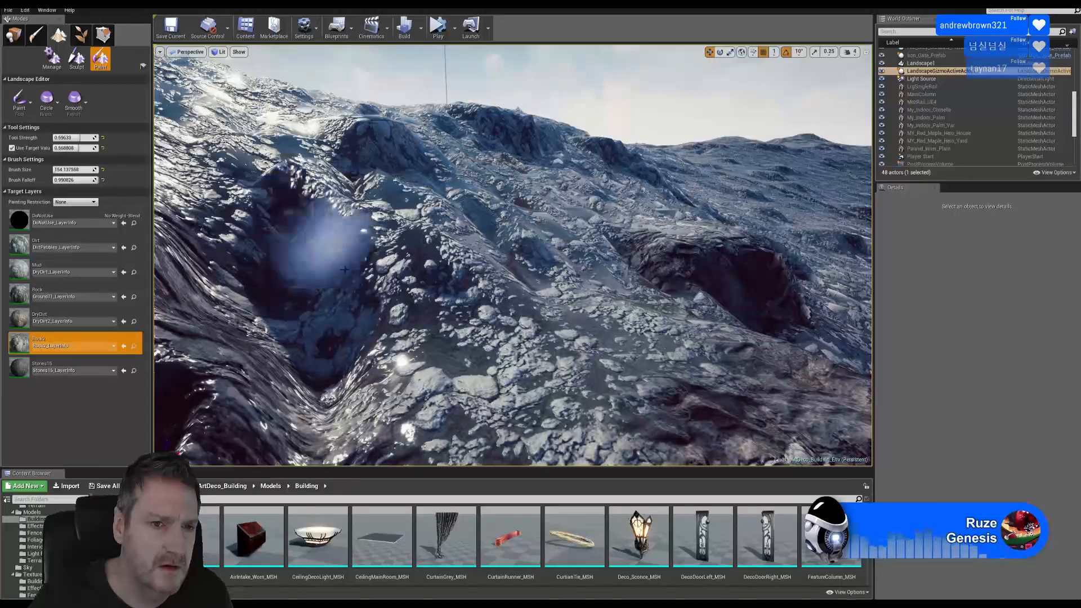
pyautogui.moveTo(314, 241); pyautogui.dragTo(535, 232, button='right')
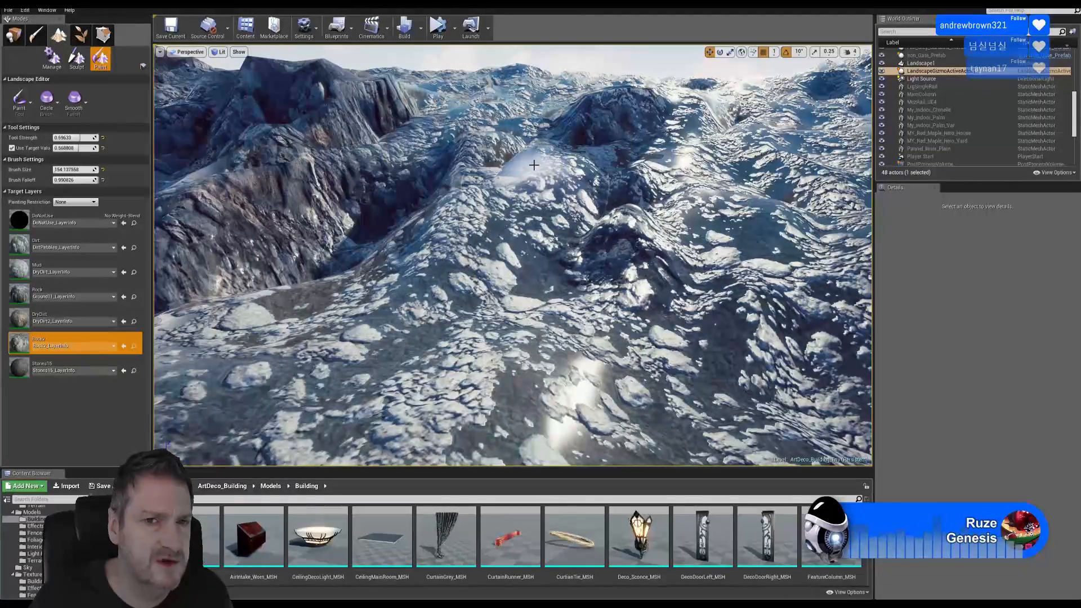
pyautogui.moveTo(527, 178); pyautogui.dragTo(476, 213, button='right')
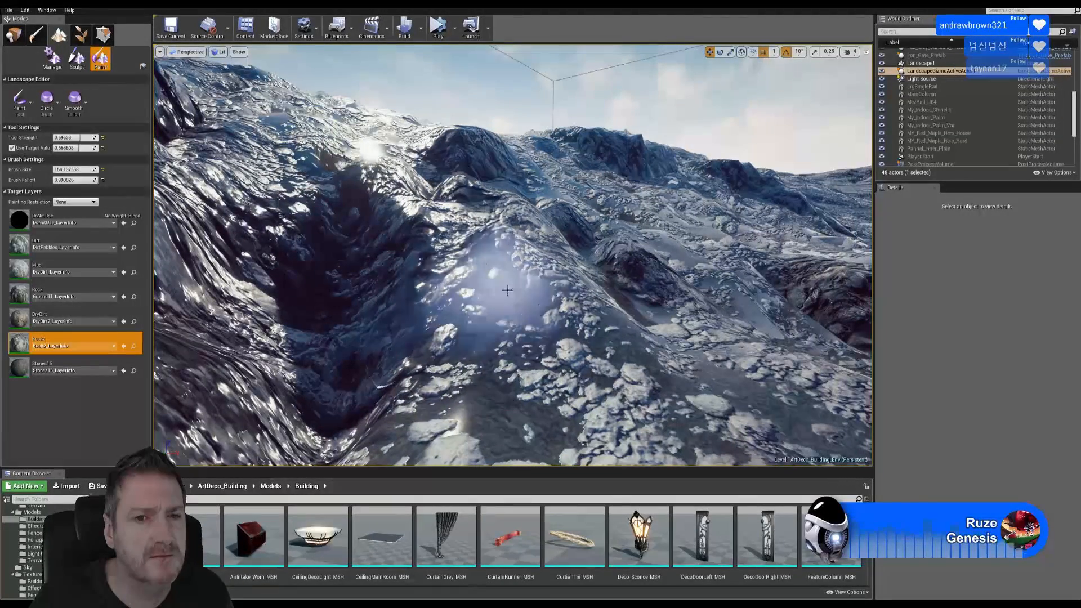
pyautogui.moveTo(482, 265); pyautogui.dragTo(513, 253, button='right')
# Step: Paint the DryDirt and Mud layers over the stony ridge between the gully and the small rocky mounds
pyautogui.click(57, 316)
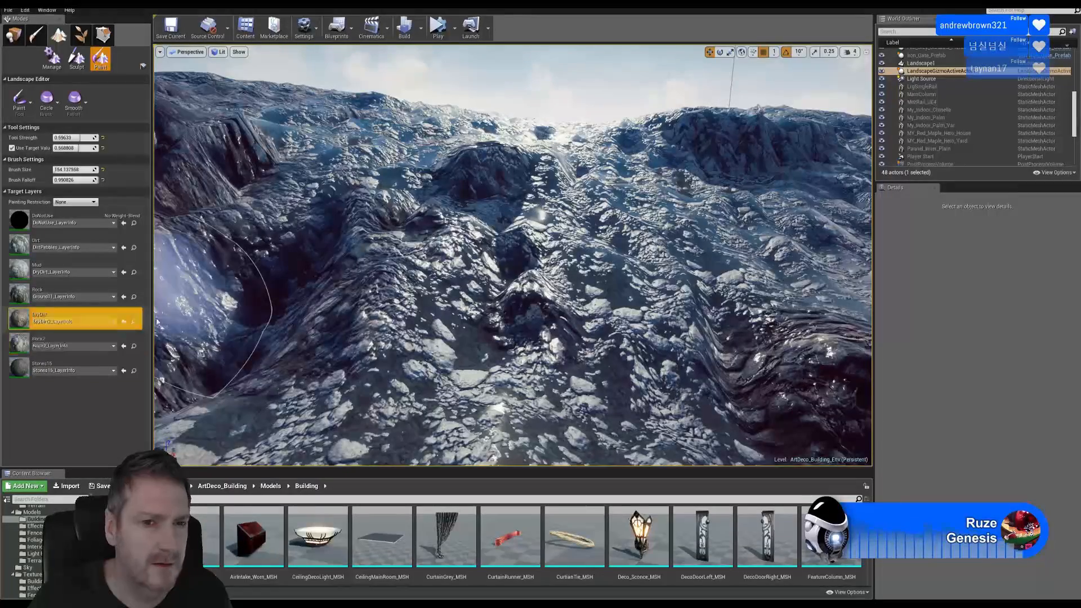
pyautogui.moveTo(459, 363)
pyautogui.mouseDown()
pyautogui.moveTo(290, 400)
pyautogui.moveTo(491, 387)
pyautogui.mouseUp()
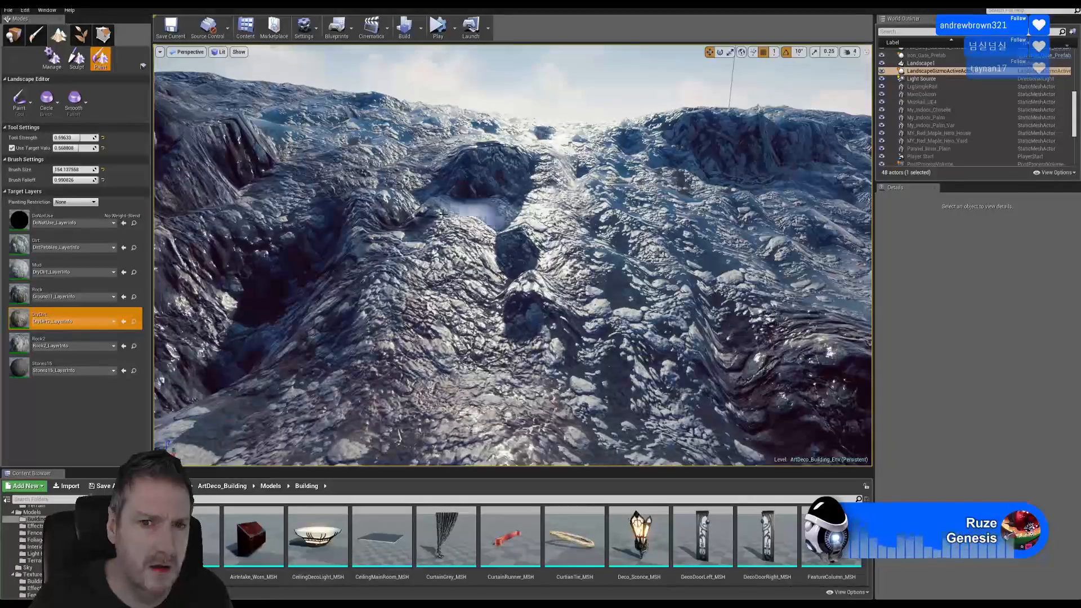
pyautogui.click(74, 269)
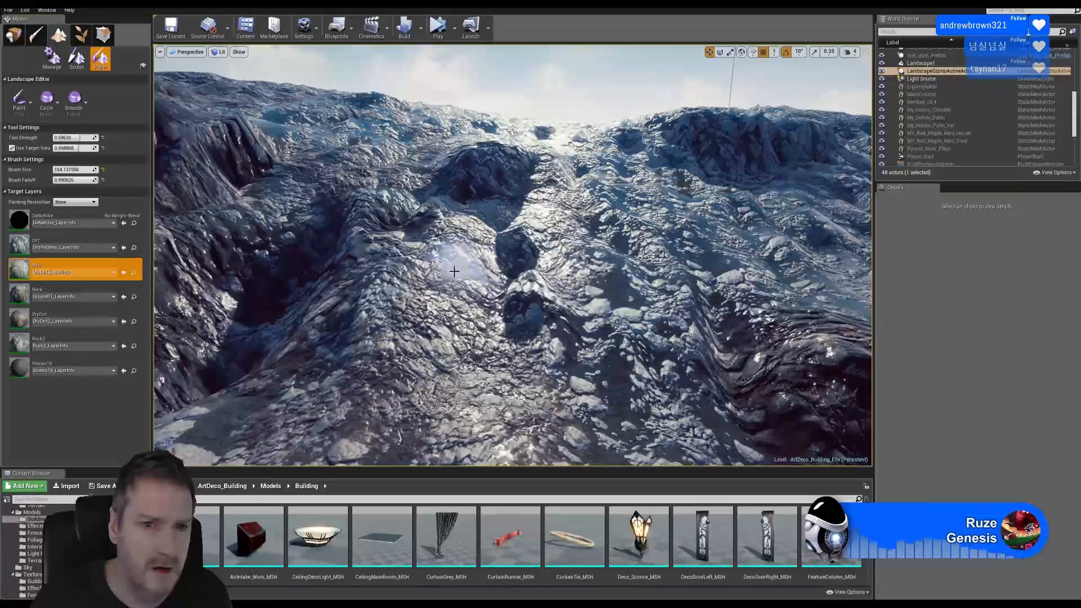
# Step: Paint the Mud layer over the remaining stony slopes around the larger rock outcrops
pyautogui.moveTo(498, 253); pyautogui.dragTo(487, 365, button='right')
pyautogui.press('w')
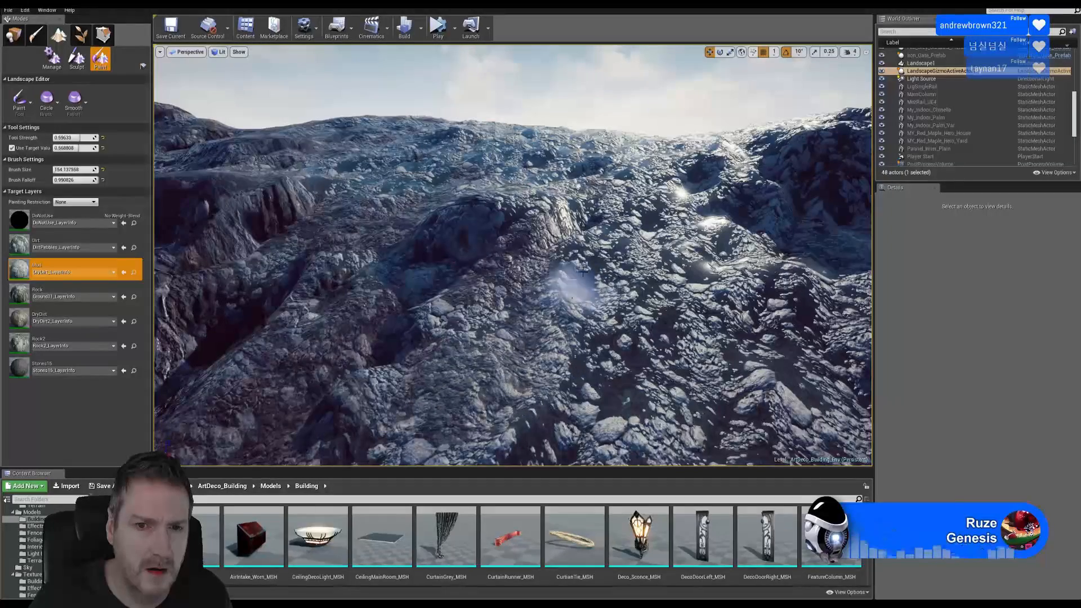
pyautogui.moveTo(612, 223)
pyautogui.mouseDown(button='right')
pyautogui.moveTo(602, 301)
pyautogui.moveTo(597, 270)
pyautogui.moveTo(594, 293)
pyautogui.moveTo(382, 248)
pyautogui.mouseUp(button='right')
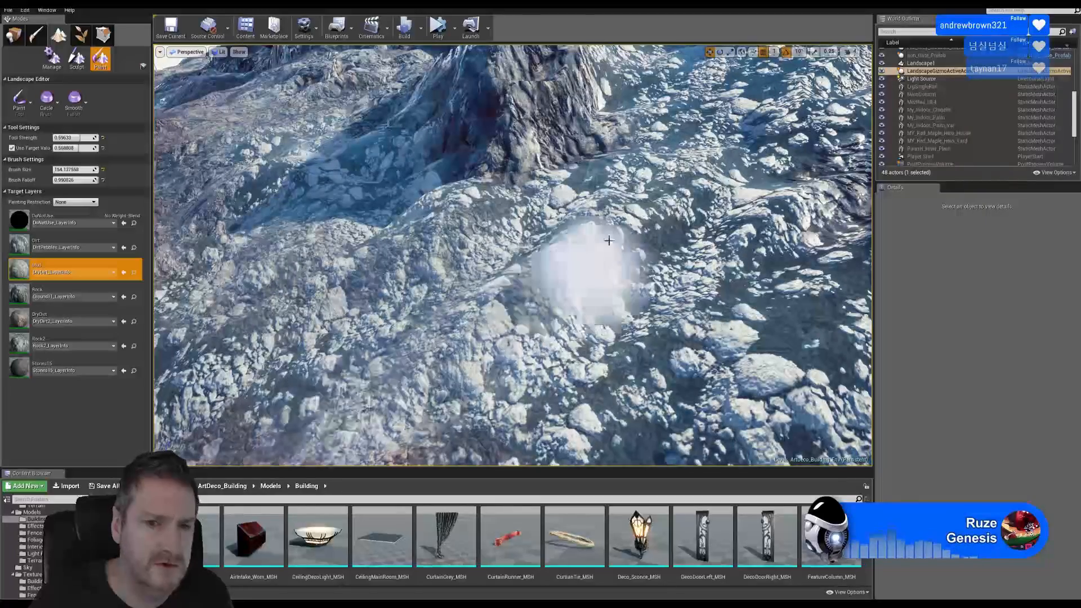
pyautogui.moveTo(595, 342); pyautogui.dragTo(447, 279, button='right')
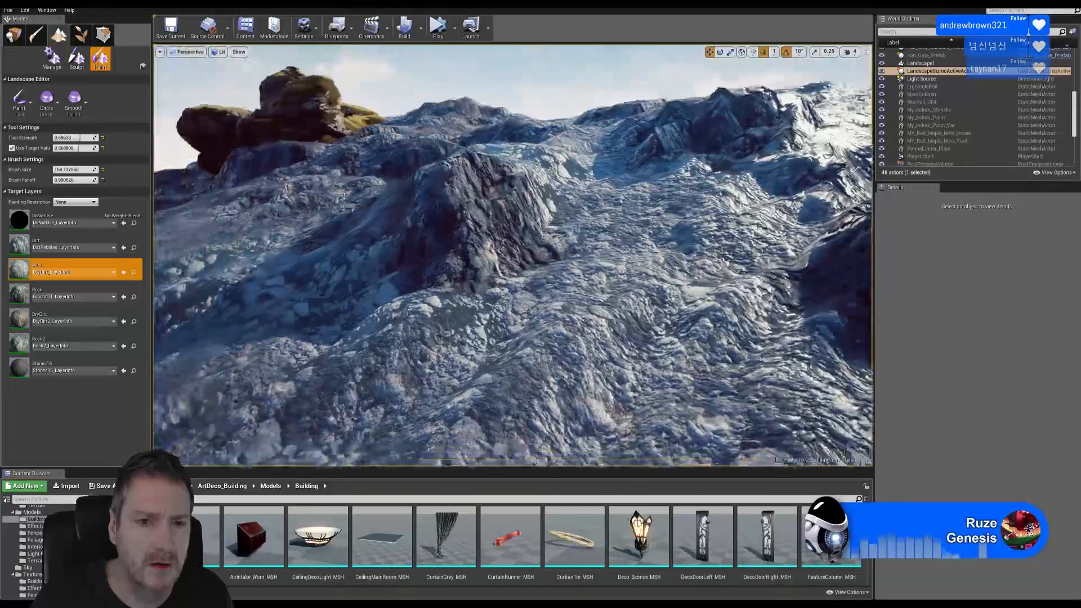
pyautogui.moveTo(520, 370); pyautogui.dragTo(521, 370, button='right')
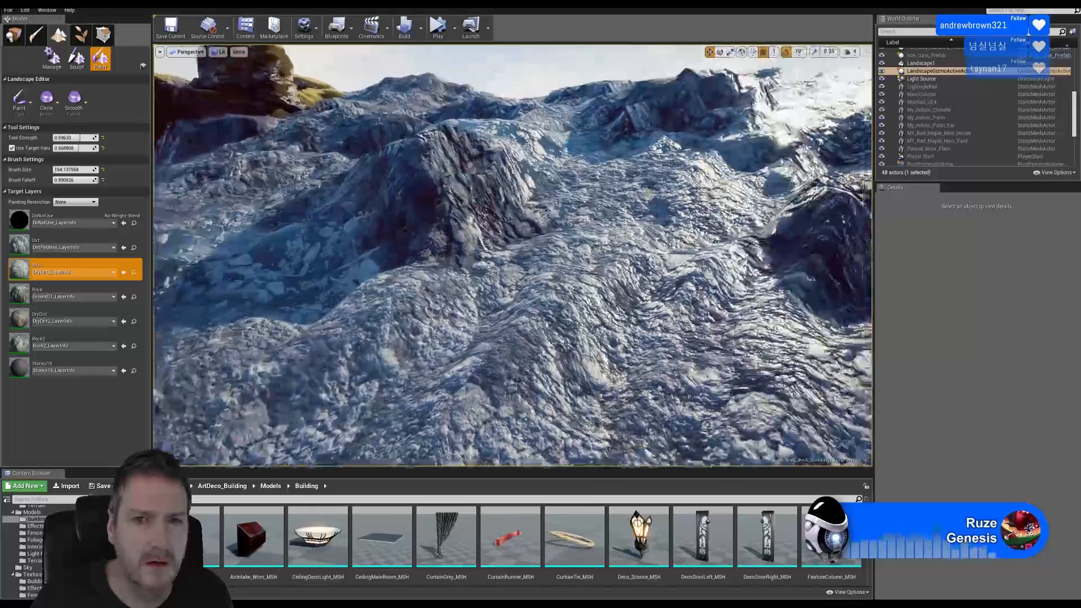
pyautogui.moveTo(513, 256); pyautogui.dragTo(513, 225, button='right')
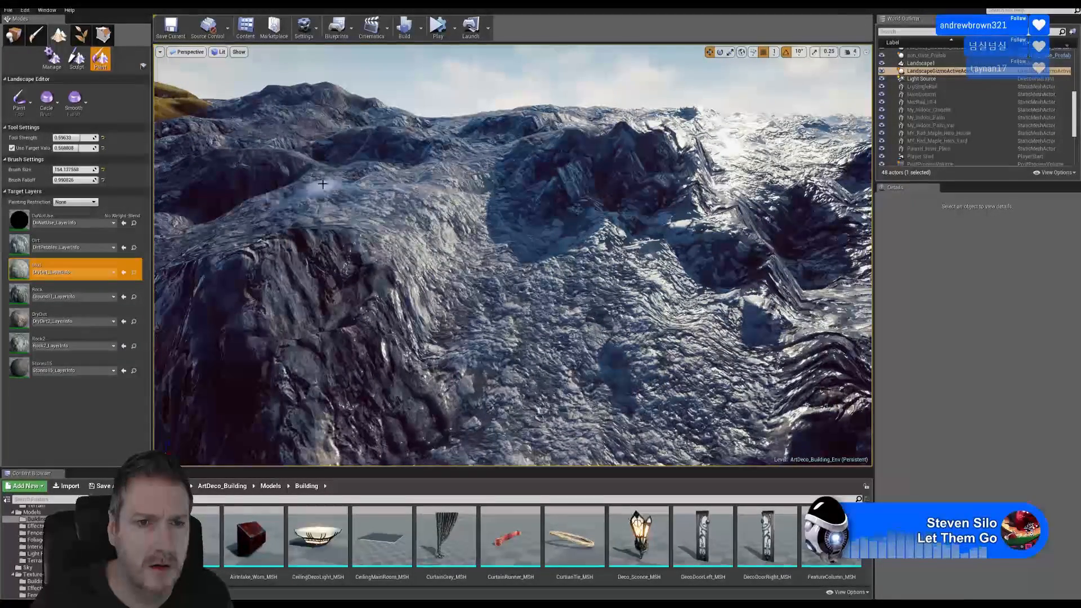
pyautogui.moveTo(496, 242); pyautogui.dragTo(615, 295, button='right')
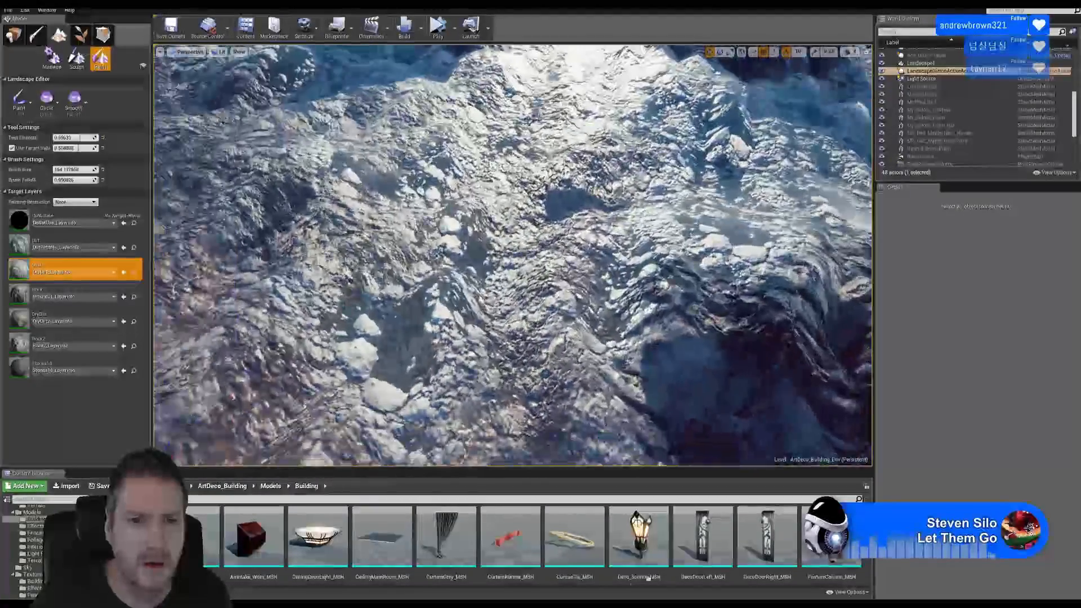
# Step: Paint the DryDirt layer over the stony hollows and ridges above and around the shadowed outcrop
pyautogui.click(87, 316)
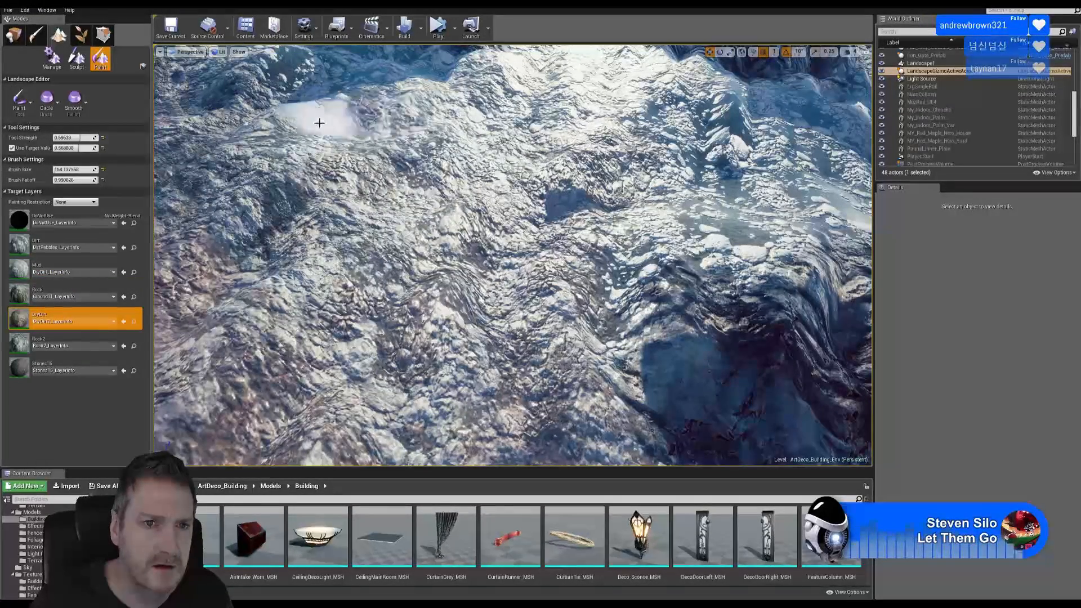
pyautogui.moveTo(579, 155); pyautogui.dragTo(576, 147, button='right')
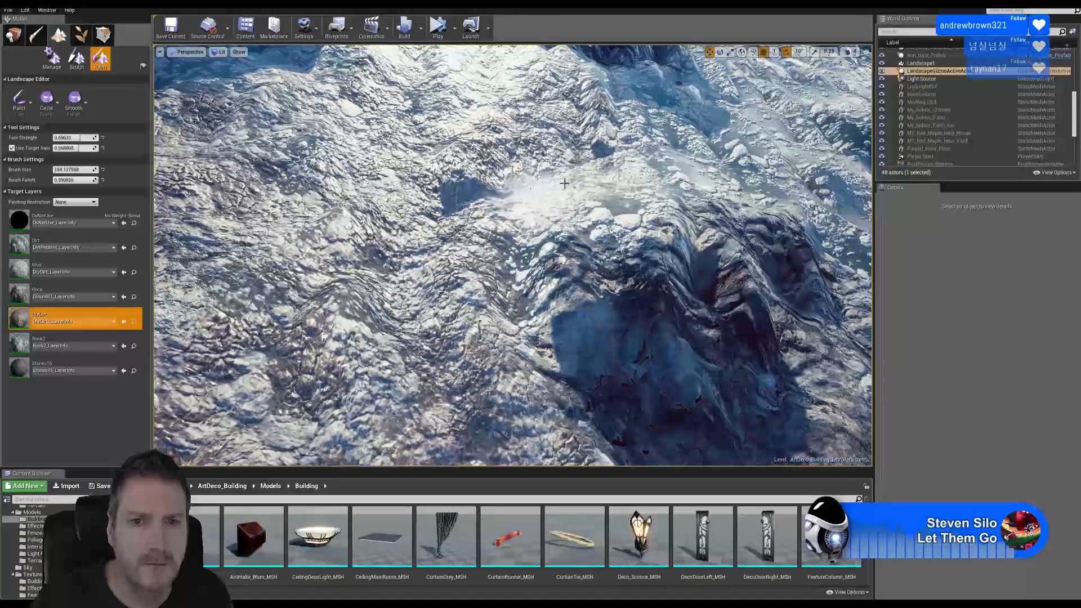
pyautogui.moveTo(690, 136); pyautogui.dragTo(757, 140, button='right')
pyautogui.moveTo(636, 190); pyautogui.dragTo(656, 192, button='right')
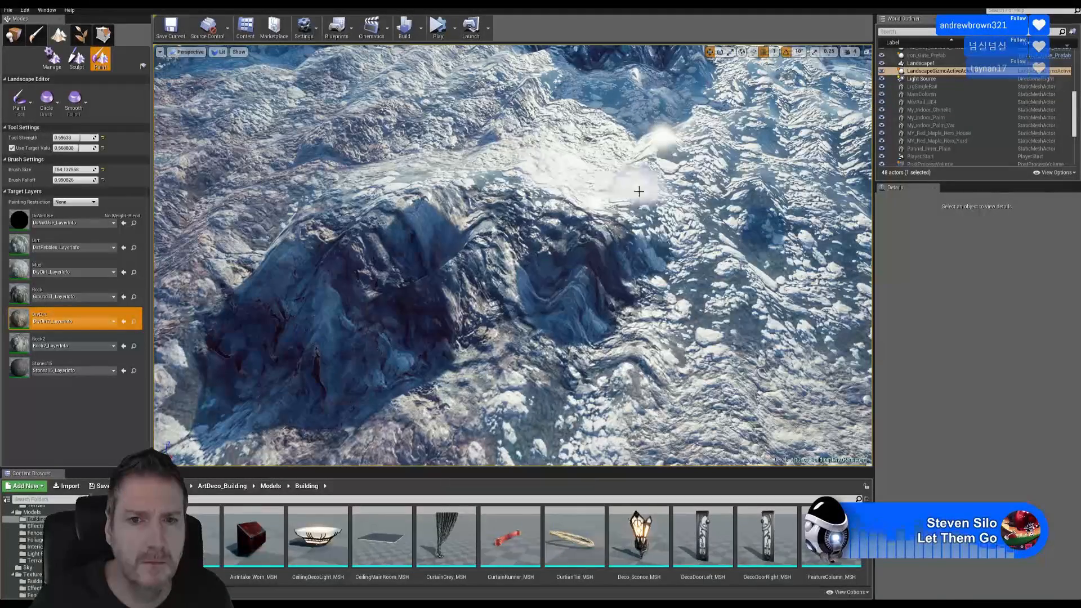
# Step: Paint the DryDirt layer over the loose stone patches on the open hillside below the rocky ledge
pyautogui.moveTo(678, 270)
pyautogui.mouseDown(button='right')
pyautogui.moveTo(619, 252)
pyautogui.moveTo(601, 345)
pyautogui.mouseUp(button='right')
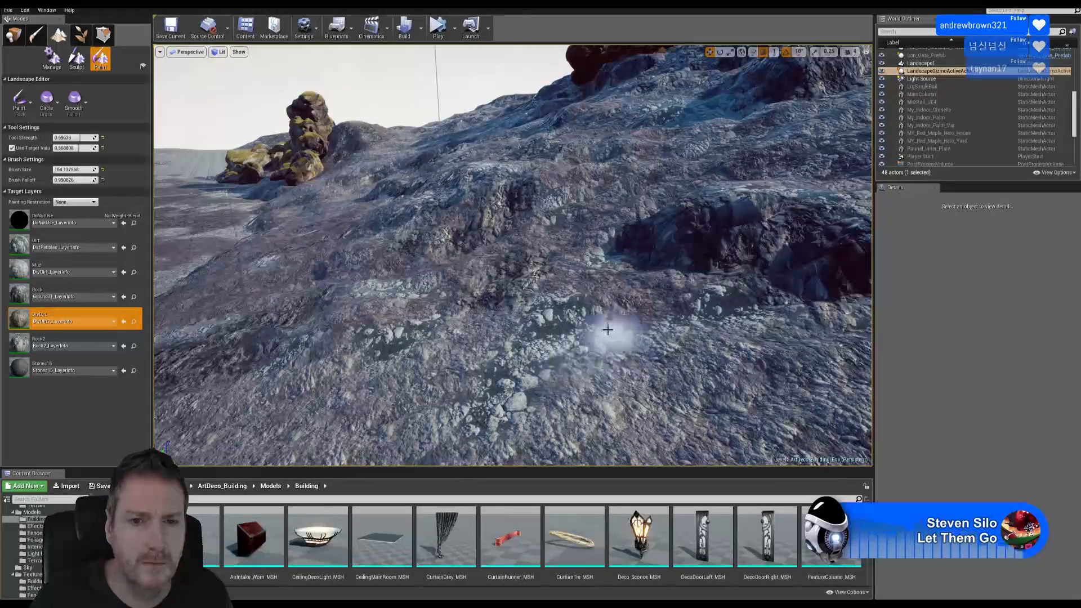
pyautogui.moveTo(573, 305); pyautogui.dragTo(539, 311, button='right')
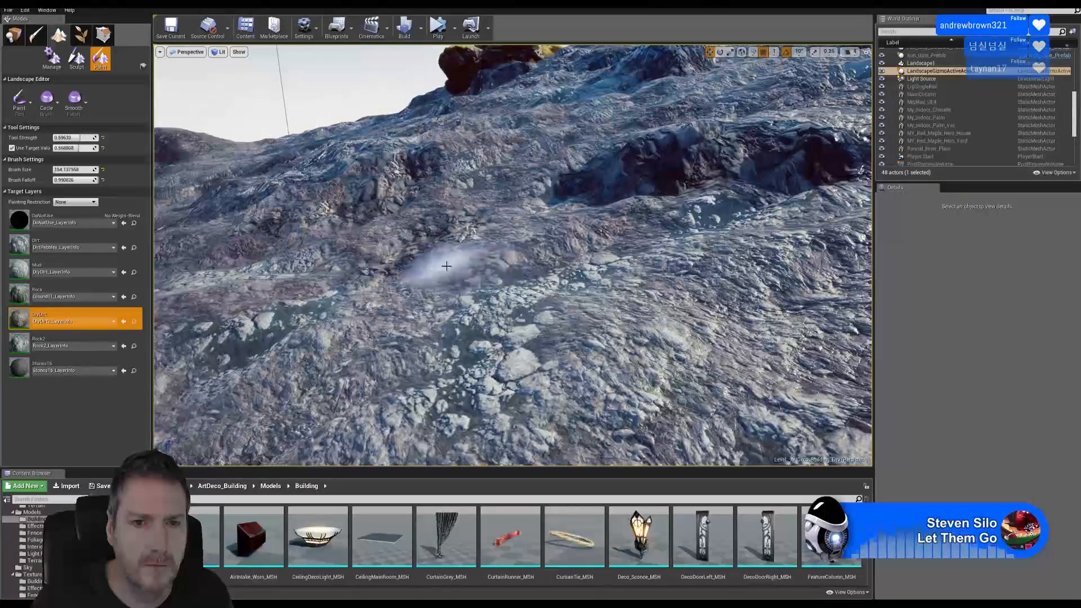
pyautogui.moveTo(644, 215)
pyautogui.mouseDown(button='right')
pyautogui.moveTo(639, 189)
pyautogui.moveTo(549, 283)
pyautogui.mouseUp(button='right')
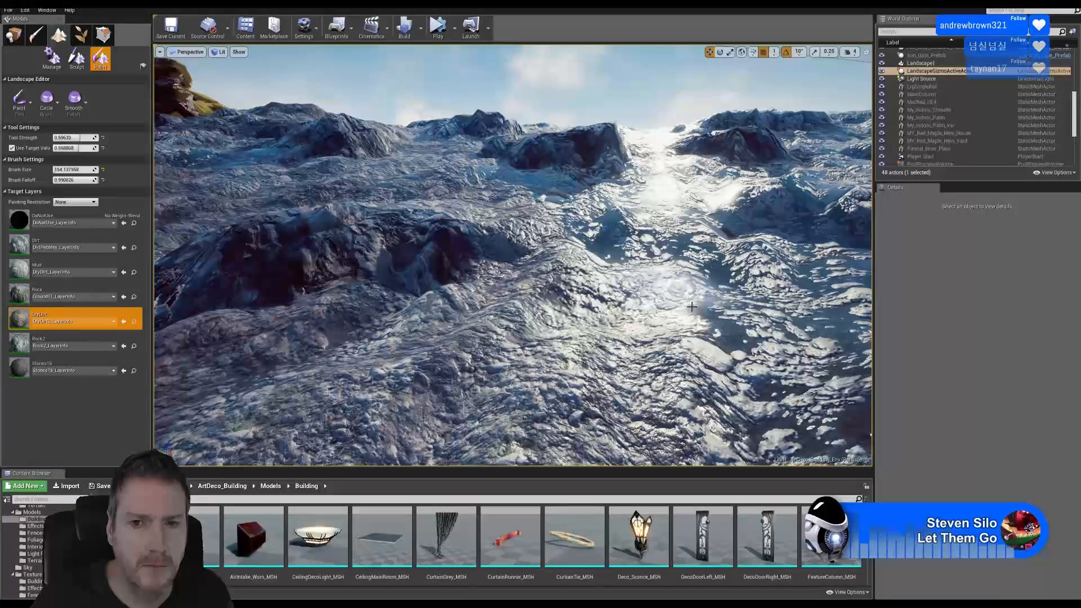
# Step: Paint the DryDirt and Mud layers over the loose stone patches on the slope around the shadowed outcrop
pyautogui.moveTo(689, 311); pyautogui.dragTo(614, 176, button='right')
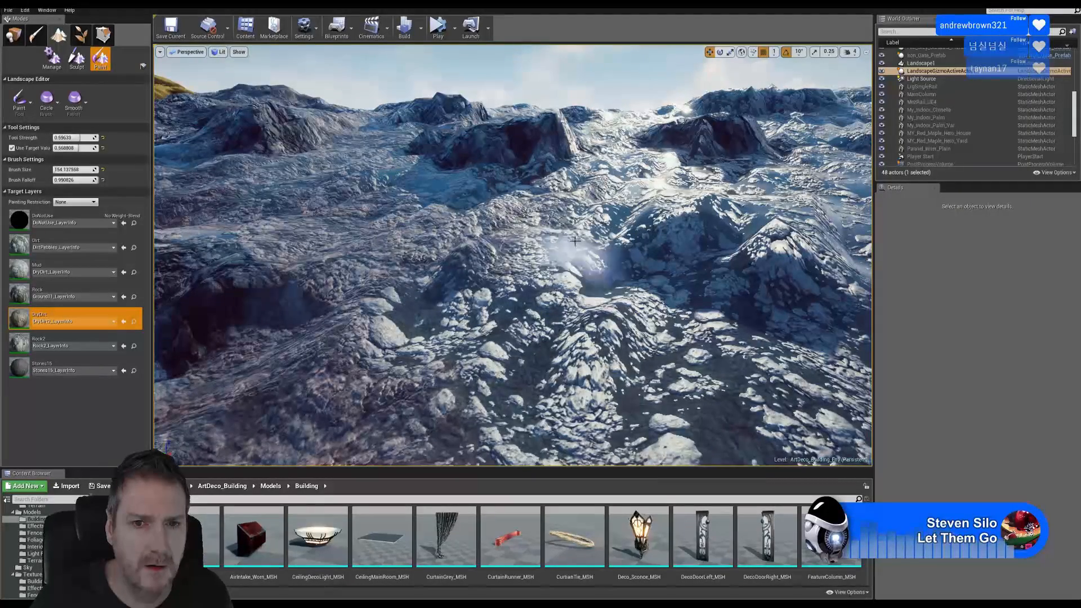
pyautogui.moveTo(586, 265); pyautogui.dragTo(542, 253, button='right')
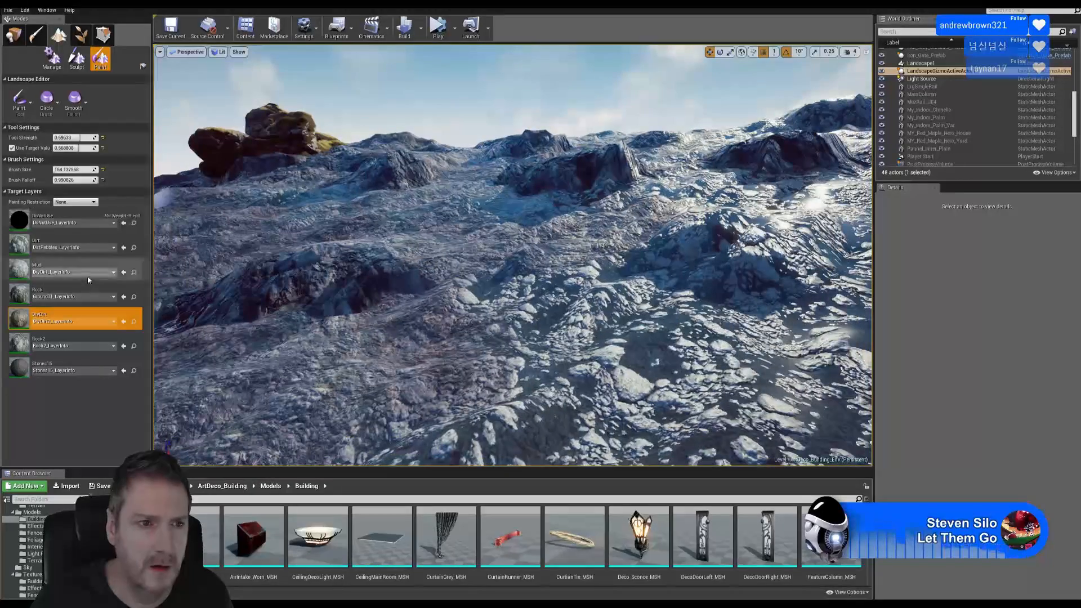
pyautogui.click(70, 270)
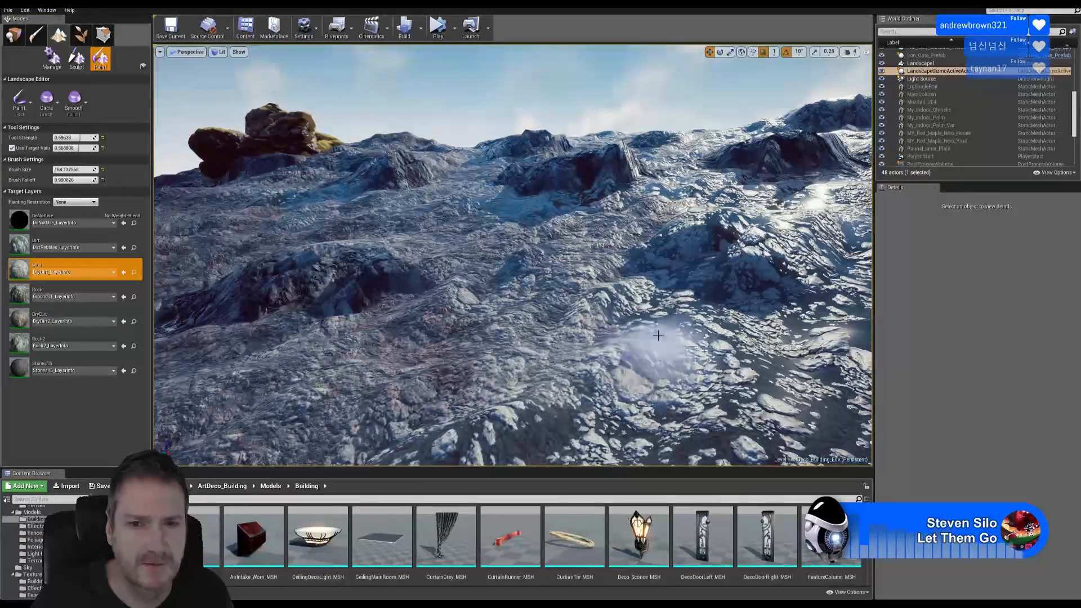
pyautogui.moveTo(633, 294); pyautogui.dragTo(707, 290, button='right')
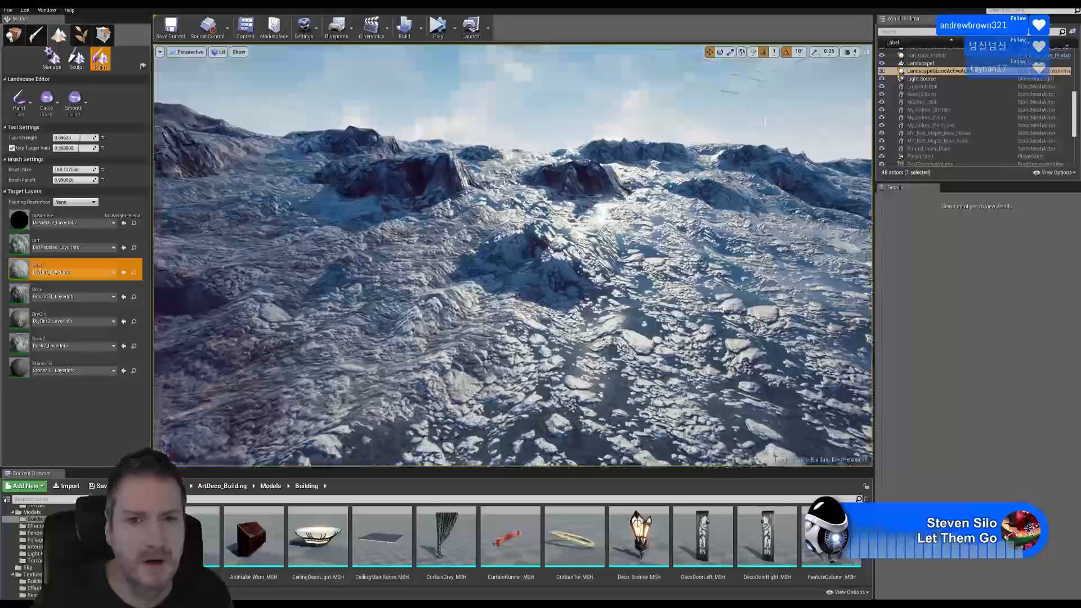
# Step: Paint the Rock2 layer over the small stony mound on the hillside below the dark outcrops
pyautogui.click(81, 343)
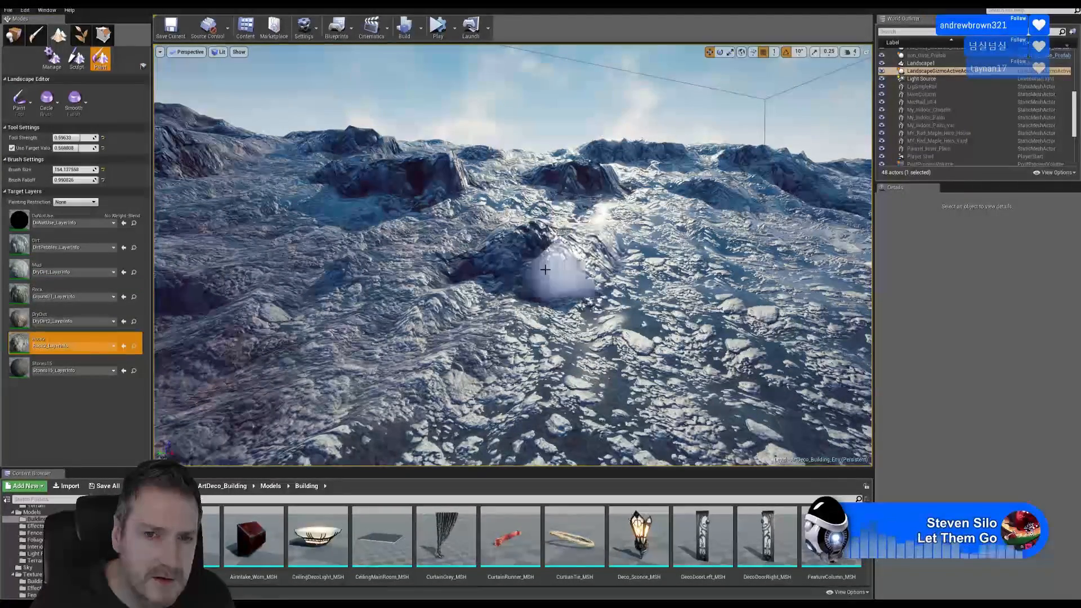
pyautogui.press('w')
pyautogui.moveTo(501, 265)
pyautogui.mouseDown(button='right')
pyautogui.moveTo(428, 304)
pyautogui.moveTo(507, 285)
pyautogui.moveTo(461, 282)
pyautogui.moveTo(568, 290)
pyautogui.moveTo(503, 277)
pyautogui.moveTo(501, 327)
pyautogui.mouseUp(button='right')
pyautogui.press('w')
pyautogui.press('w')
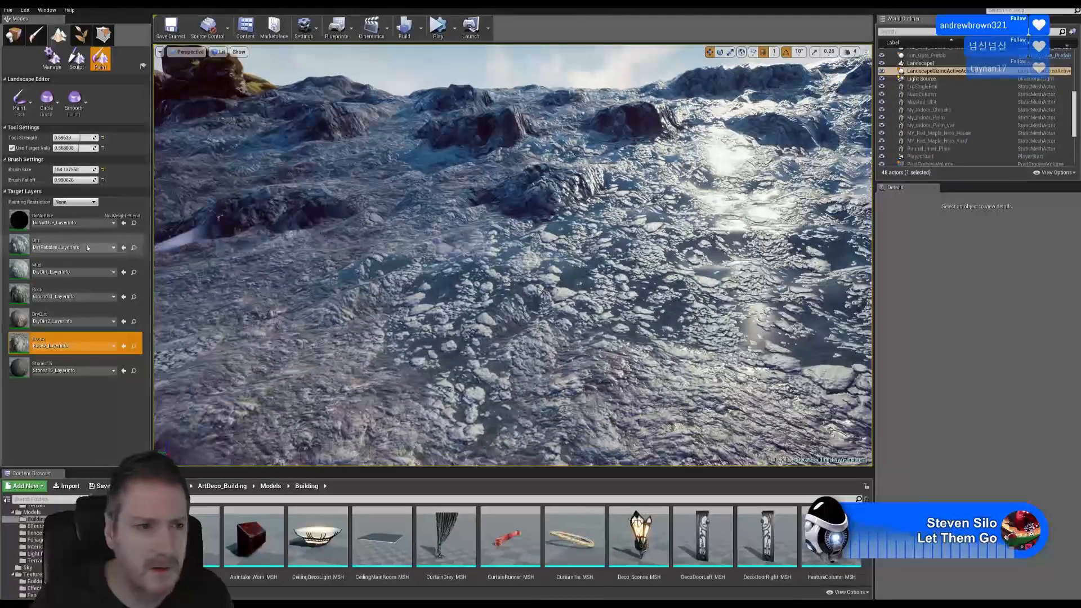
# Step: Paint the DryDirt and Mud layers across the flat stony patches on the open slope below the small mound
pyautogui.click(60, 315)
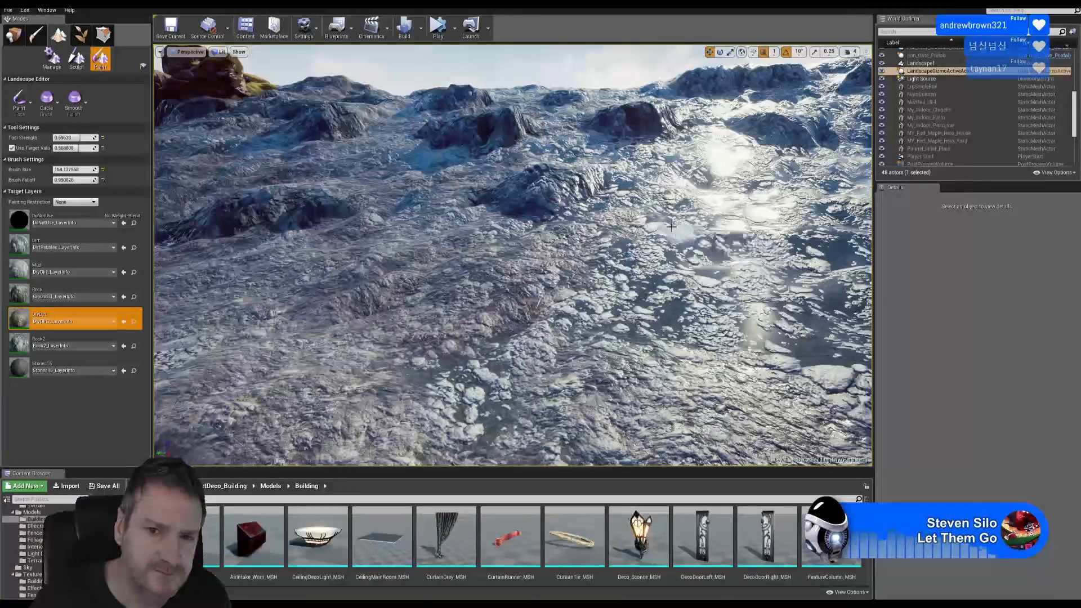
pyautogui.moveTo(727, 249)
pyautogui.mouseDown(button='right')
pyautogui.moveTo(653, 240)
pyautogui.moveTo(647, 281)
pyautogui.mouseUp(button='right')
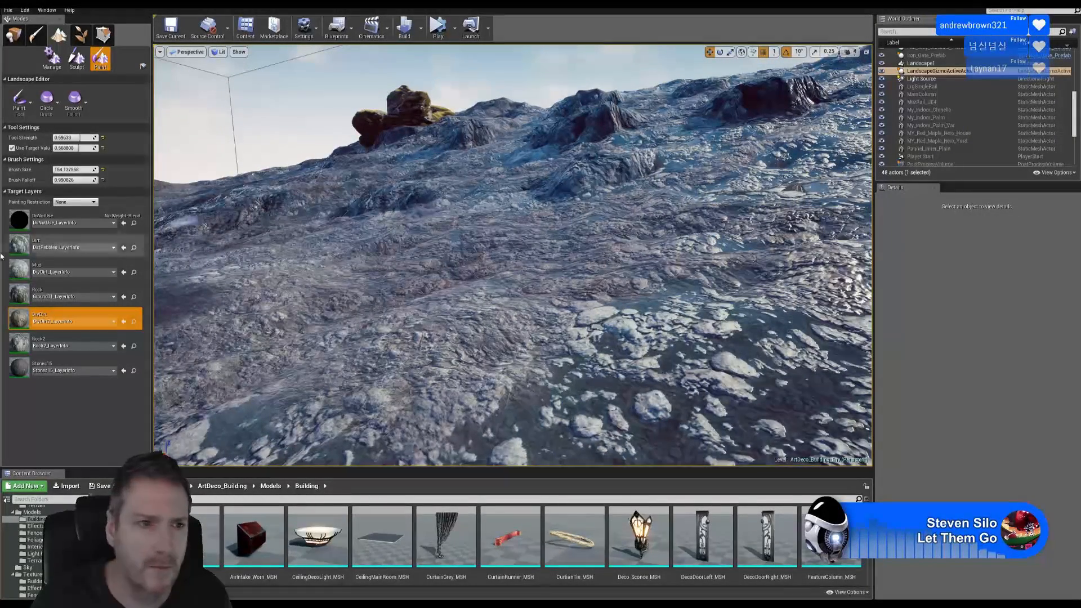
pyautogui.click(62, 269)
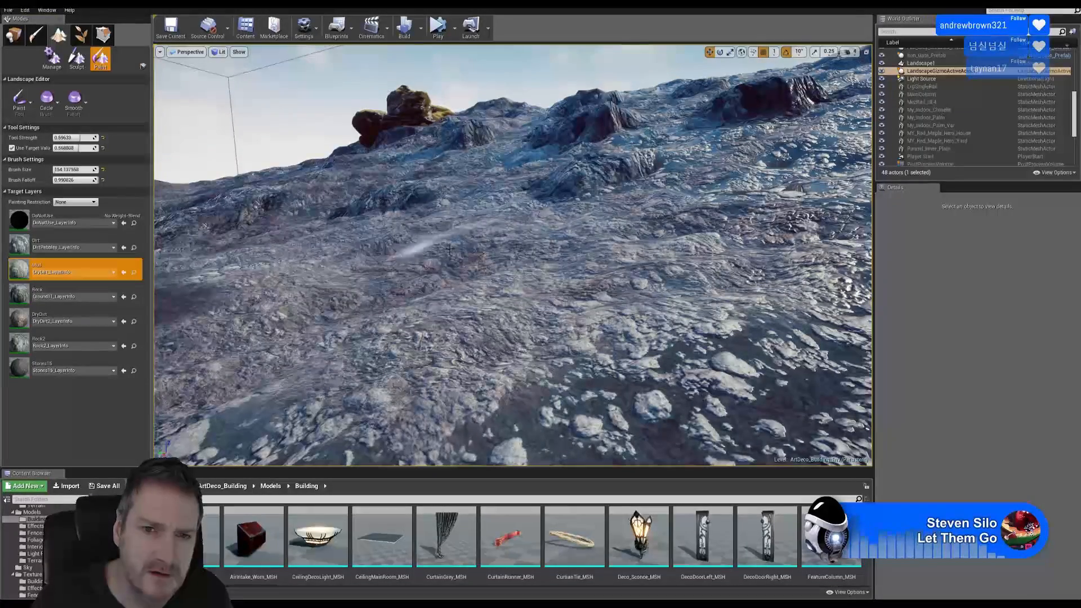
pyautogui.moveTo(518, 162); pyautogui.dragTo(631, 172, button='right')
pyautogui.press('w')
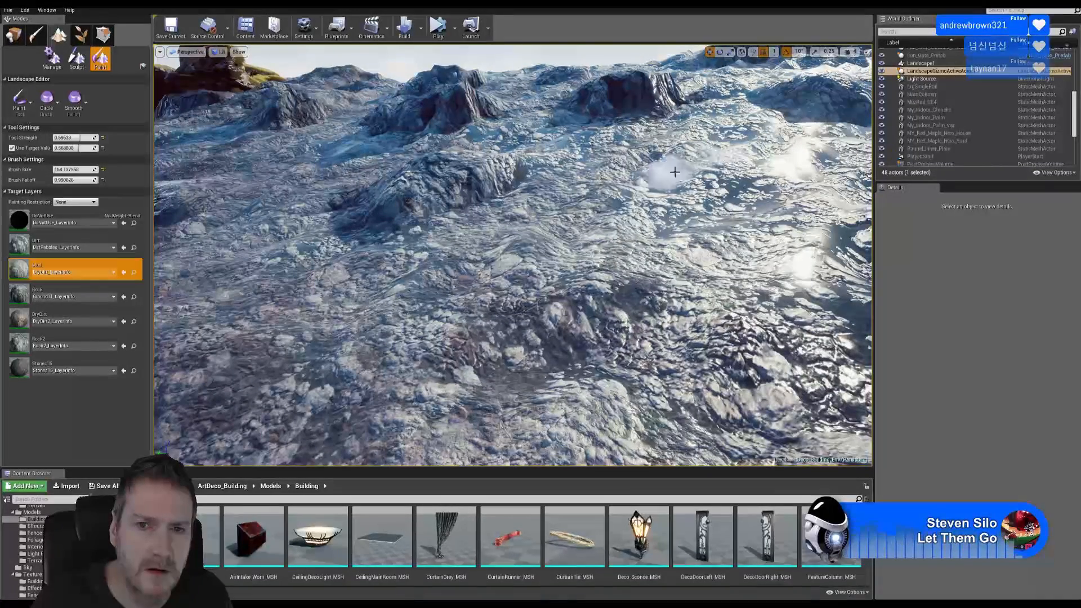
# Step: Paint the Mud layer over the stony ground between the rocky mound and the dark outcrops uphill
pyautogui.moveTo(791, 196); pyautogui.dragTo(734, 274, button='right')
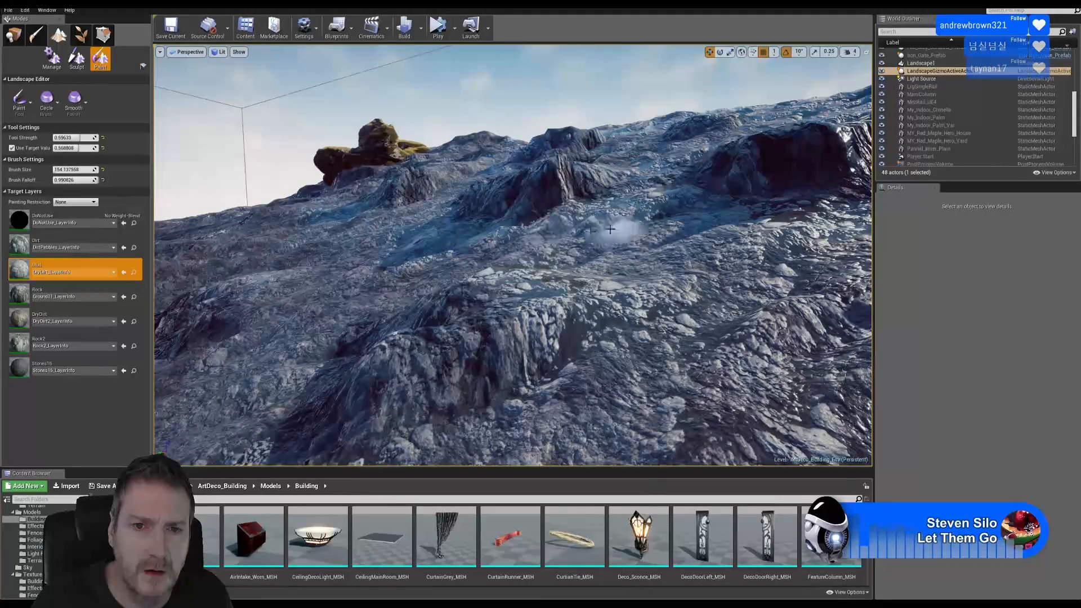
pyautogui.moveTo(612, 224)
pyautogui.mouseDown(button='right')
pyautogui.moveTo(676, 221)
pyautogui.moveTo(625, 211)
pyautogui.mouseUp(button='right')
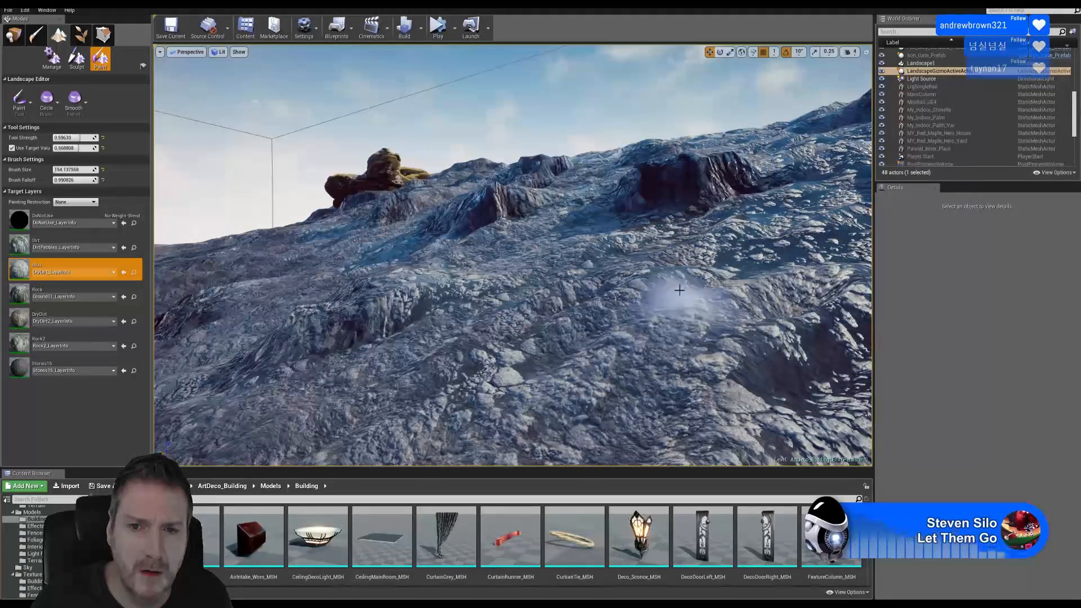
pyautogui.moveTo(731, 292)
pyautogui.mouseDown(button='right')
pyautogui.moveTo(845, 285)
pyautogui.moveTo(867, 264)
pyautogui.moveTo(783, 265)
pyautogui.mouseUp(button='right')
# Step: Paint the DryDirt layer over the stony ridges on the hillside below the dark outcrops
pyautogui.click(72, 344)
pyautogui.click(72, 319)
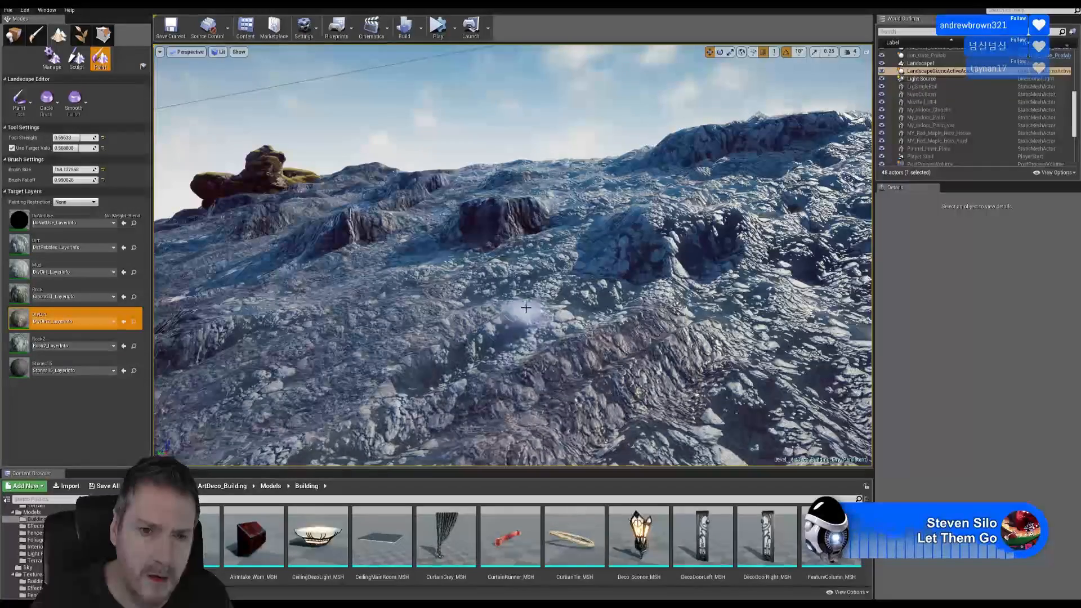
pyautogui.moveTo(390, 421); pyautogui.dragTo(315, 439, button='right')
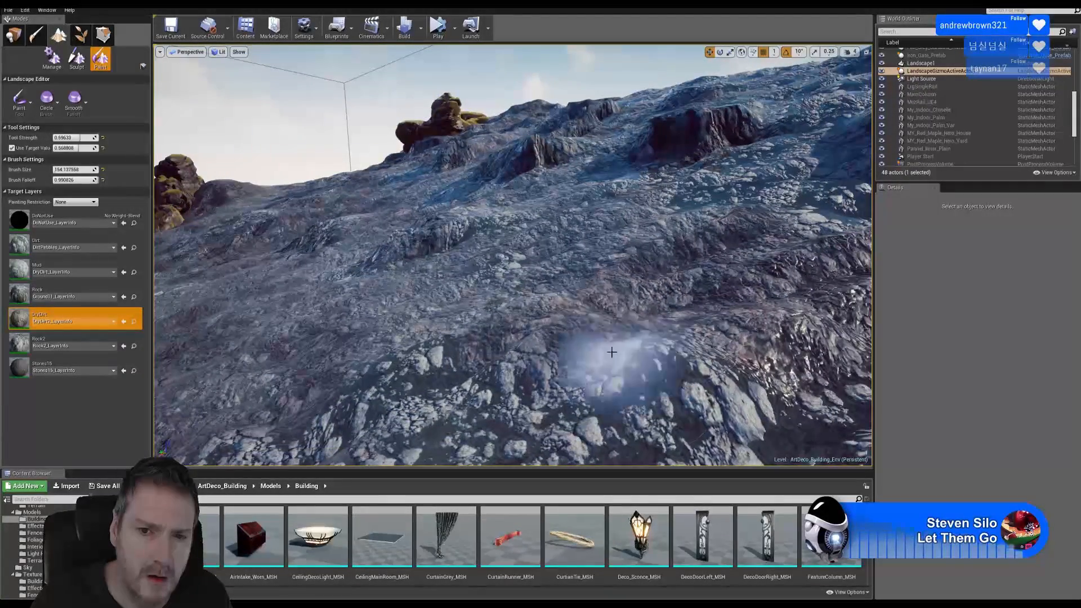
pyautogui.moveTo(651, 386); pyautogui.dragTo(515, 304, button='right')
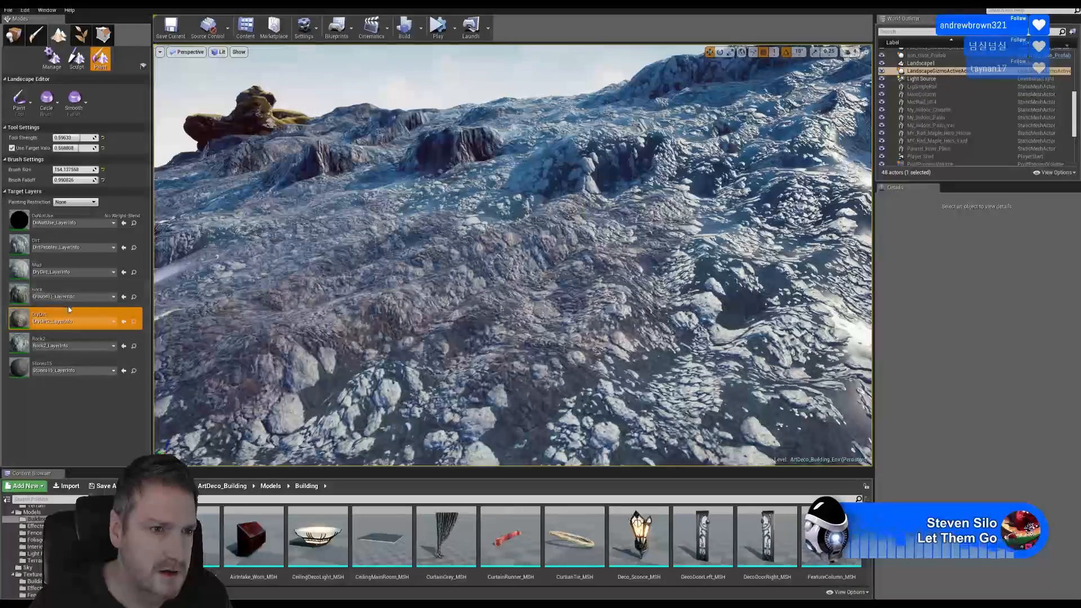
# Step: Paint the Mud layer over the loose stones around the edges of the dry dirt ridge
pyautogui.click(66, 265)
pyautogui.moveTo(452, 300)
pyautogui.mouseDown()
pyautogui.moveTo(326, 362)
pyautogui.moveTo(481, 277)
pyautogui.mouseUp()
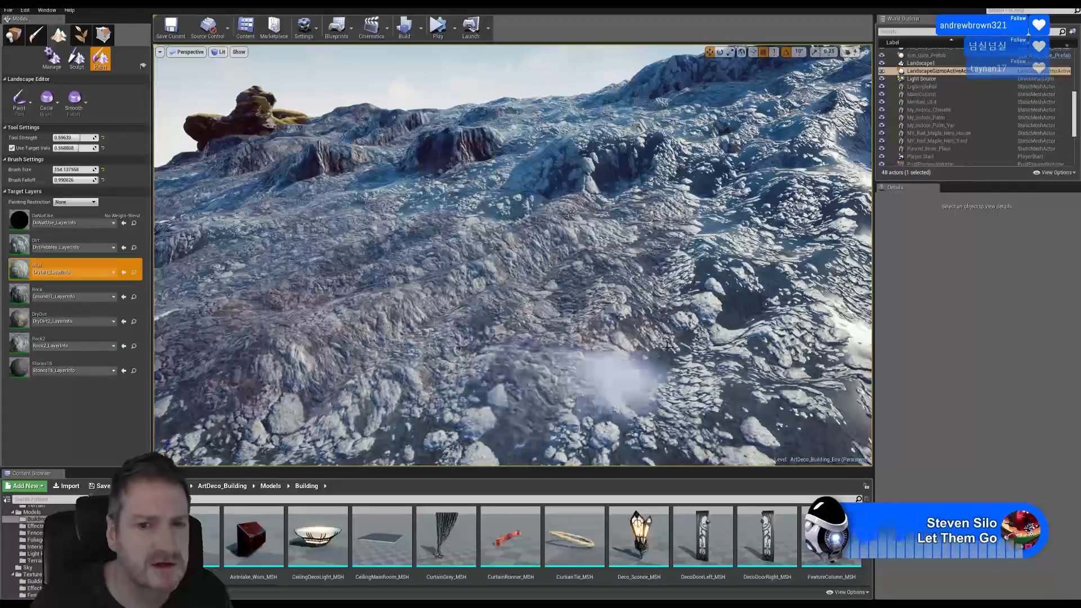
pyautogui.moveTo(586, 234)
pyautogui.mouseDown(button='right')
pyautogui.moveTo(520, 223)
pyautogui.moveTo(586, 233)
pyautogui.mouseUp(button='right')
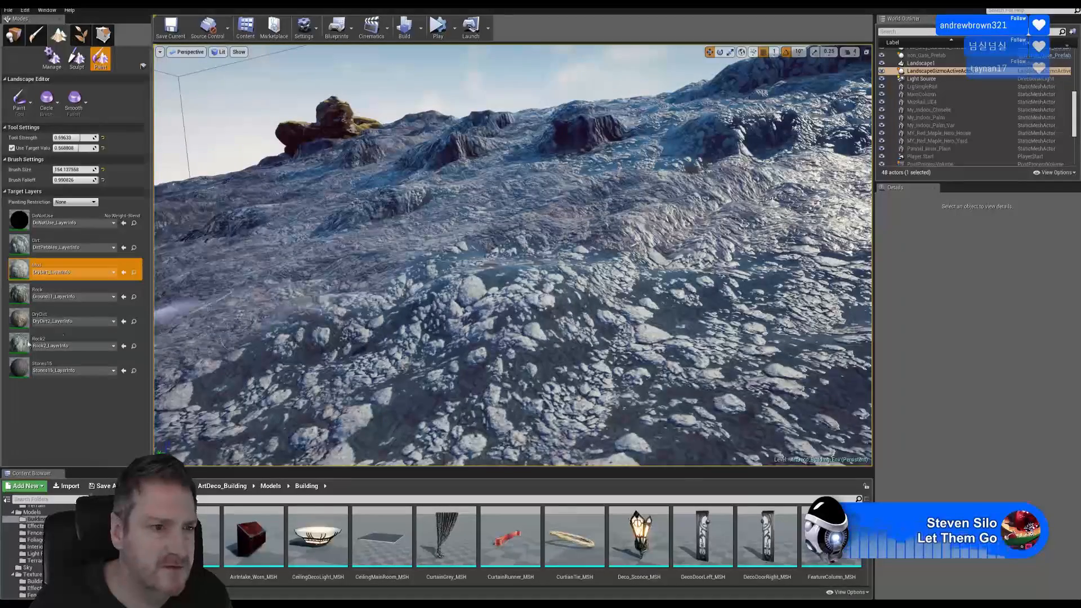
# Step: Paint the Rock2 layer over the pebbly mound lower down the hillside
pyautogui.click(52, 337)
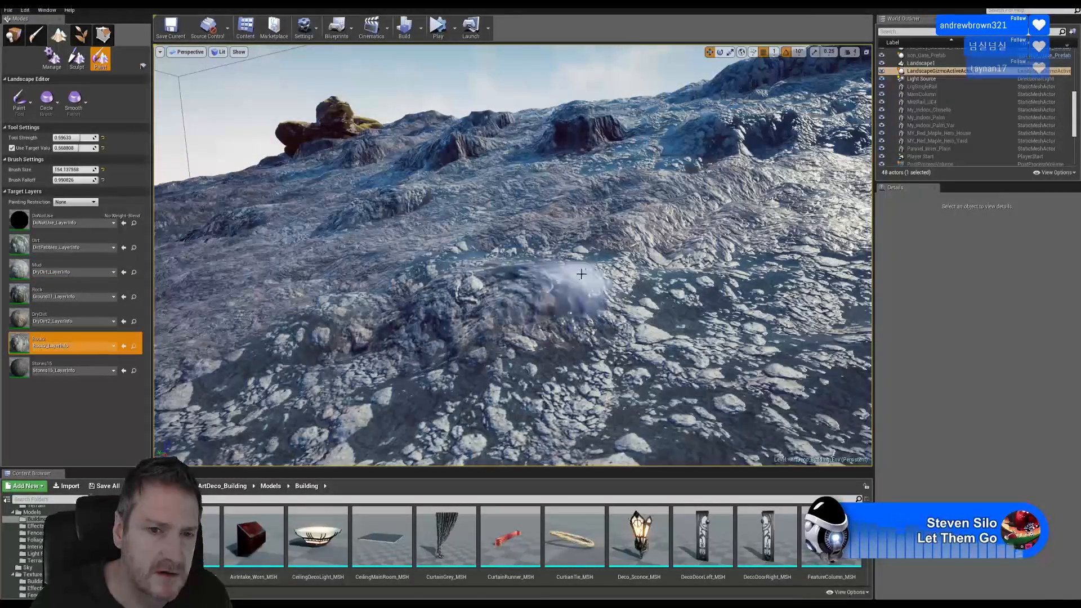
pyautogui.moveTo(509, 285)
pyautogui.mouseDown()
pyautogui.moveTo(327, 313)
pyautogui.moveTo(229, 362)
pyautogui.moveTo(419, 316)
pyautogui.mouseUp()
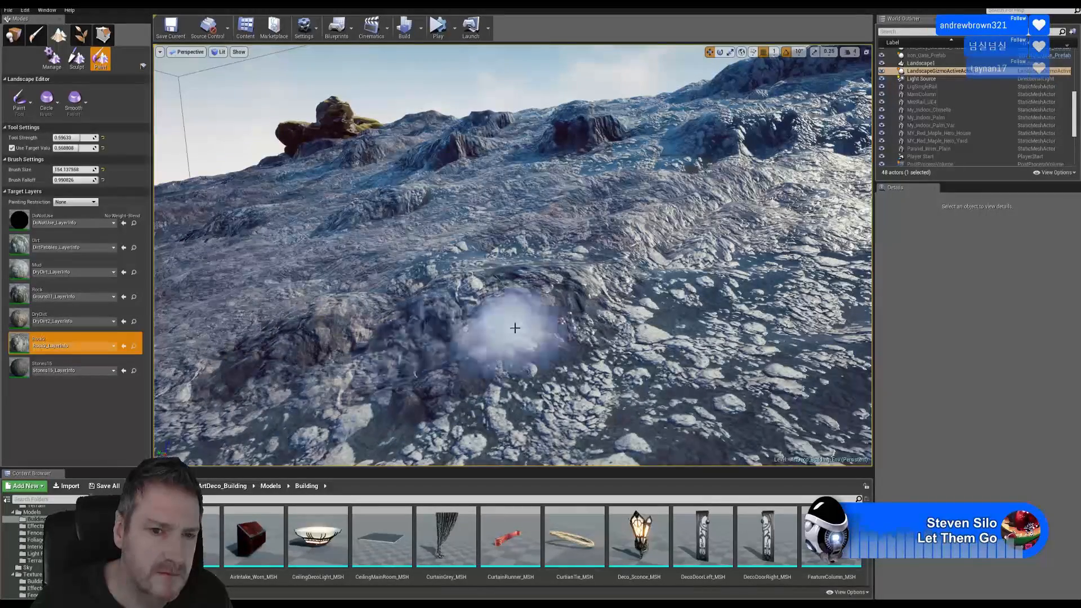
pyautogui.moveTo(500, 318)
pyautogui.mouseDown(button='right')
pyautogui.moveTo(494, 304)
pyautogui.moveTo(403, 326)
pyautogui.moveTo(585, 318)
pyautogui.moveTo(563, 316)
pyautogui.mouseUp(button='right')
# Step: Paint the DryDirt layer over the stony ground around the newly rocky mound
pyautogui.click(73, 318)
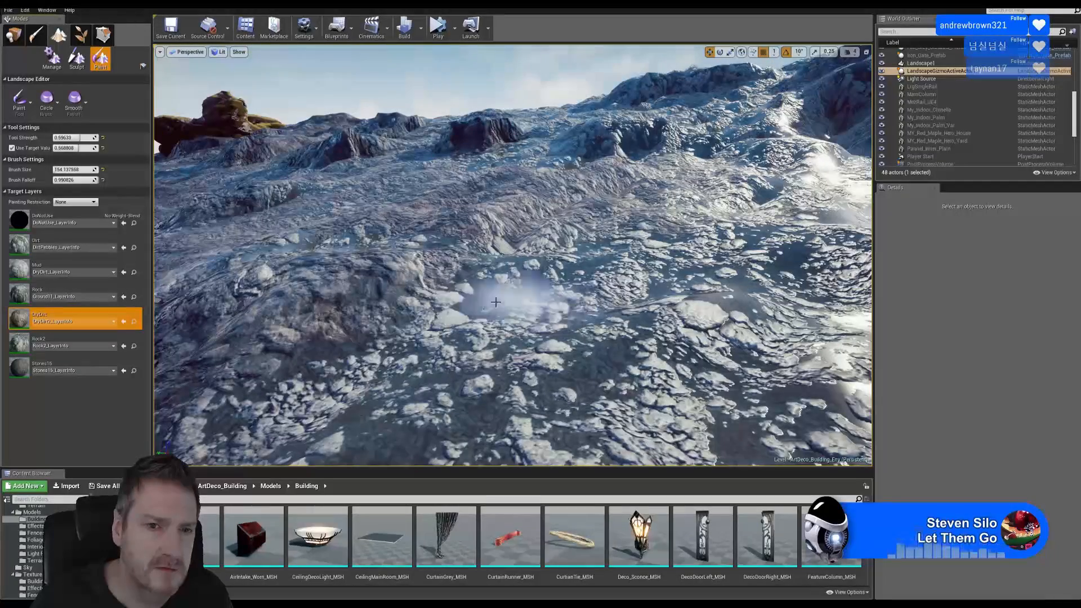
pyautogui.moveTo(488, 272)
pyautogui.mouseDown()
pyautogui.moveTo(458, 349)
pyautogui.moveTo(410, 386)
pyautogui.moveTo(549, 338)
pyautogui.moveTo(458, 407)
pyautogui.moveTo(788, 298)
pyautogui.moveTo(422, 345)
pyautogui.moveTo(445, 220)
pyautogui.moveTo(218, 319)
pyautogui.mouseUp()
pyautogui.moveTo(386, 281)
pyautogui.mouseDown(button='right')
pyautogui.moveTo(507, 245)
pyautogui.moveTo(725, 275)
pyautogui.mouseUp(button='right')
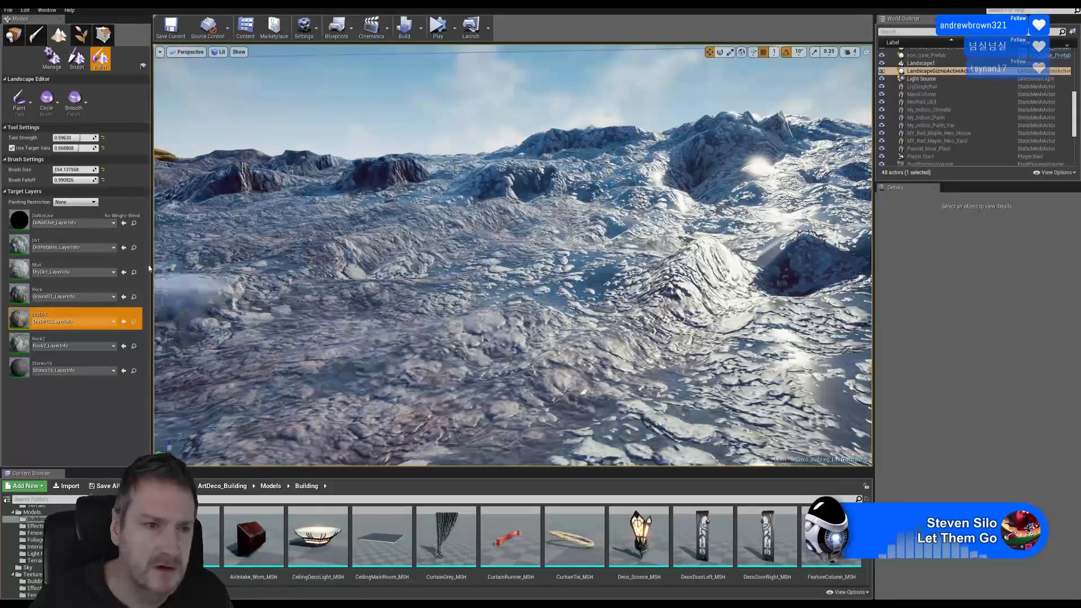
# Step: Paint the Mud layer over the remaining stony hollows and slope beside the dry dirt area
pyautogui.click(67, 265)
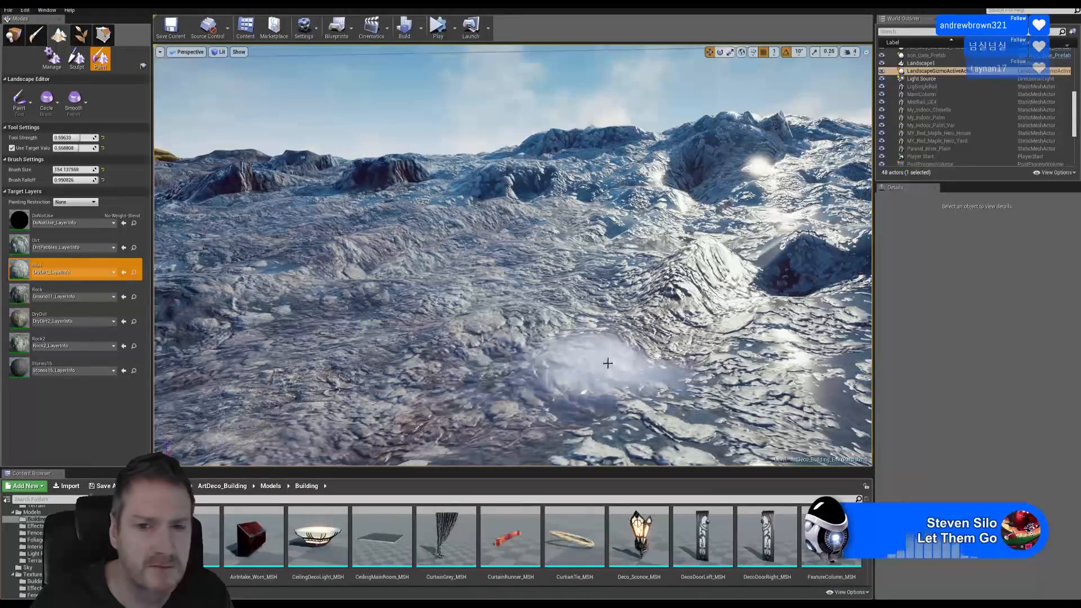
pyautogui.moveTo(538, 405)
pyautogui.mouseDown(button='right')
pyautogui.moveTo(377, 372)
pyautogui.moveTo(468, 369)
pyautogui.moveTo(394, 372)
pyautogui.mouseUp(button='right')
pyautogui.press('w')
pyautogui.moveTo(295, 385)
pyautogui.mouseDown()
pyautogui.moveTo(514, 353)
pyautogui.moveTo(732, 394)
pyautogui.moveTo(366, 450)
pyautogui.moveTo(398, 345)
pyautogui.mouseUp()
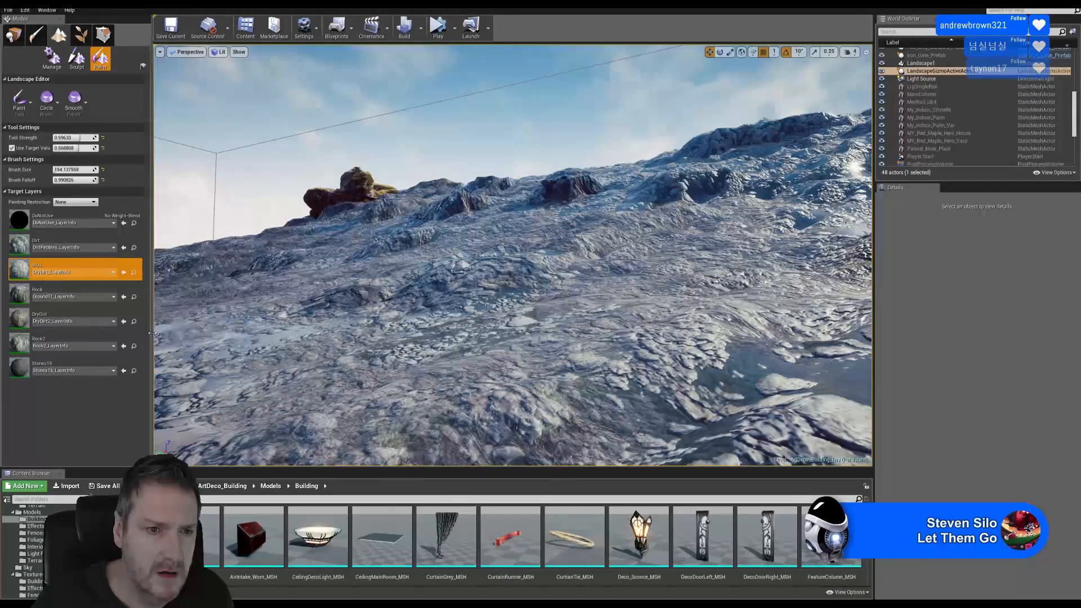
pyautogui.moveTo(254, 324)
pyautogui.mouseDown(button='right')
pyautogui.moveTo(360, 319)
pyautogui.moveTo(234, 296)
pyautogui.mouseUp(button='right')
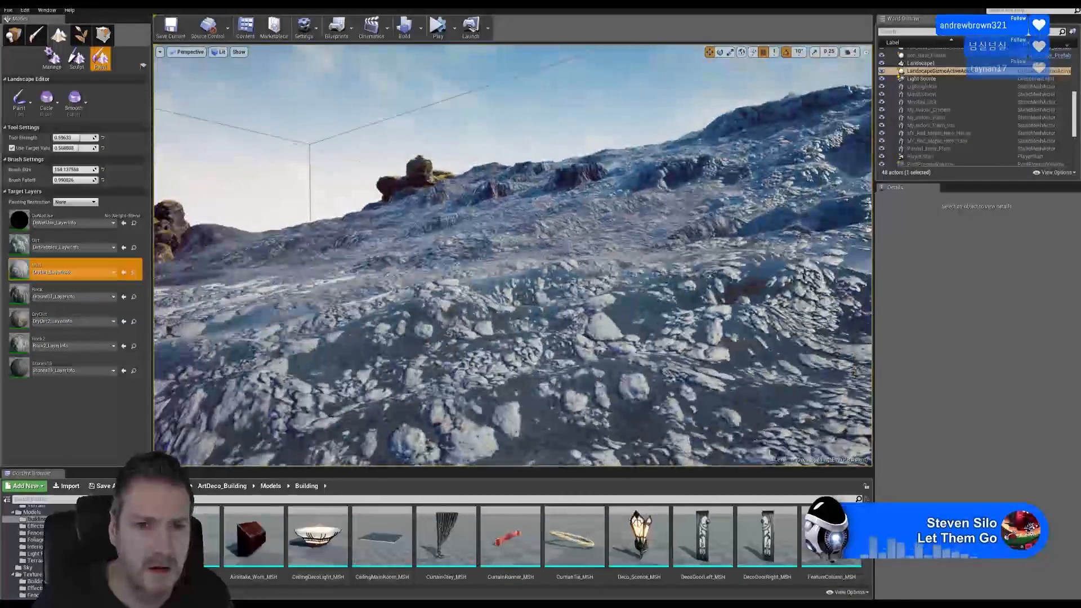
# Step: Paint the Rock2 layer along the loose stone bank at the lower edge of the hillside
pyautogui.click(54, 345)
pyautogui.moveTo(265, 394)
pyautogui.mouseDown()
pyautogui.moveTo(241, 386)
pyautogui.moveTo(248, 394)
pyautogui.mouseUp()
pyautogui.moveTo(813, 286)
pyautogui.mouseDown()
pyautogui.moveTo(535, 410)
pyautogui.moveTo(374, 447)
pyautogui.moveTo(664, 386)
pyautogui.moveTo(508, 365)
pyautogui.mouseUp()
pyautogui.moveTo(732, 371); pyautogui.dragTo(788, 369, button='right')
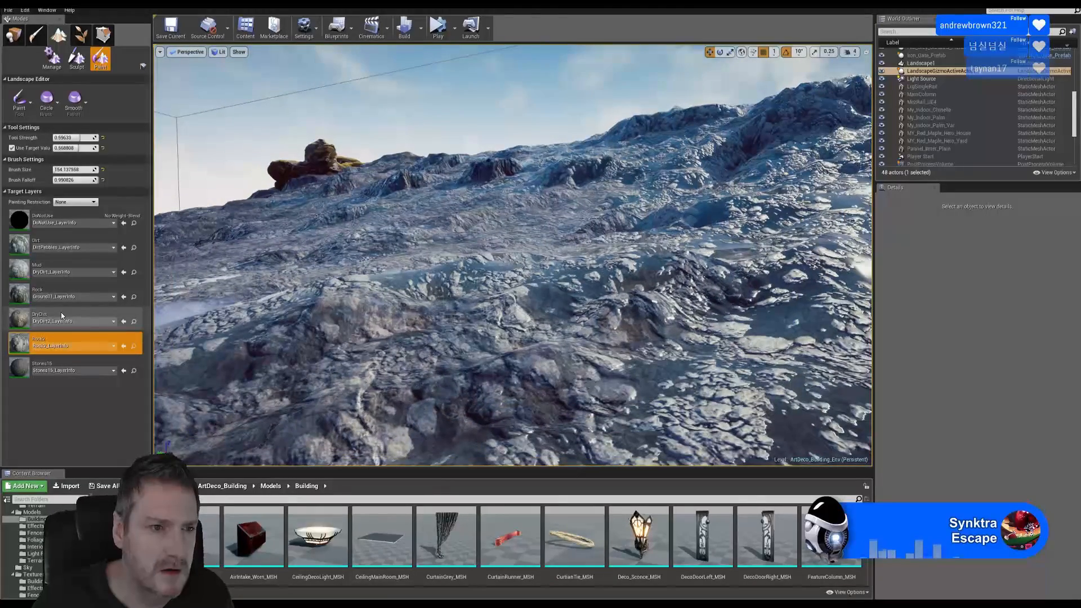
# Step: Paint the DryDirt layer over the rocky bank and the stony ground along its crest and foot
pyautogui.click(60, 315)
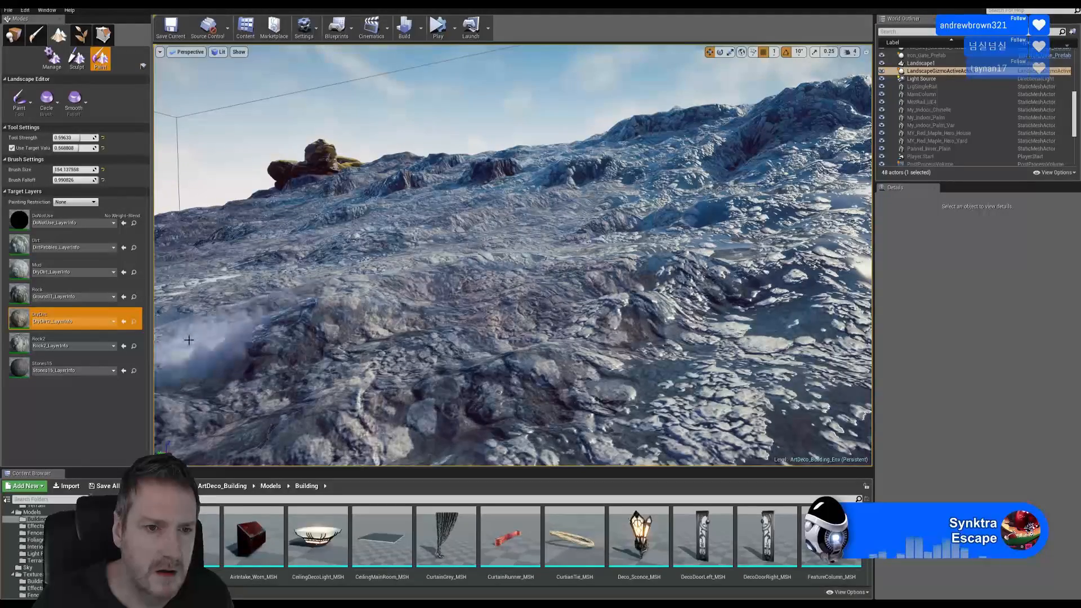
pyautogui.moveTo(788, 279)
pyautogui.mouseDown()
pyautogui.moveTo(704, 369)
pyautogui.moveTo(548, 437)
pyautogui.mouseUp()
pyautogui.moveTo(548, 437)
pyautogui.mouseDown(button='right')
pyautogui.moveTo(445, 437)
pyautogui.moveTo(507, 321)
pyautogui.mouseUp(button='right')
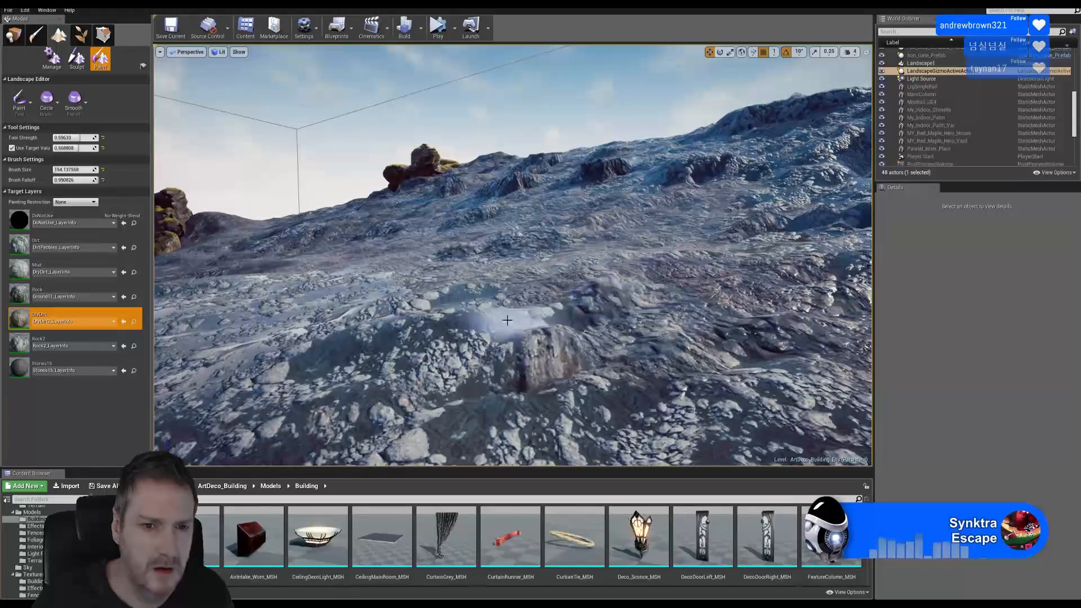
pyautogui.moveTo(253, 439)
pyautogui.mouseDown(button='right')
pyautogui.moveTo(316, 428)
pyautogui.moveTo(475, 342)
pyautogui.mouseUp(button='right')
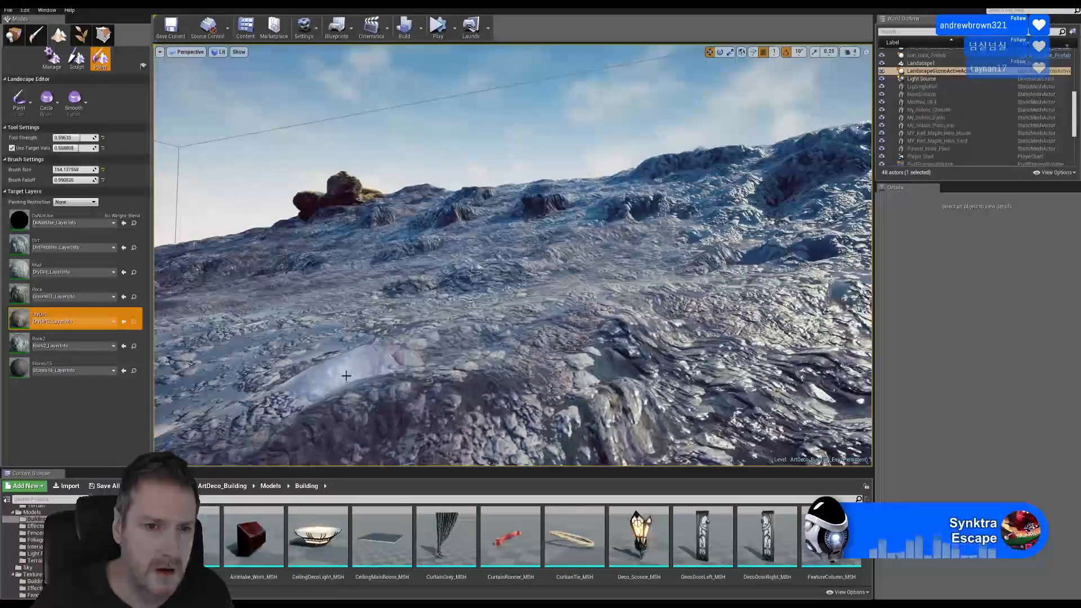
pyautogui.scroll(-4, 426, 373)
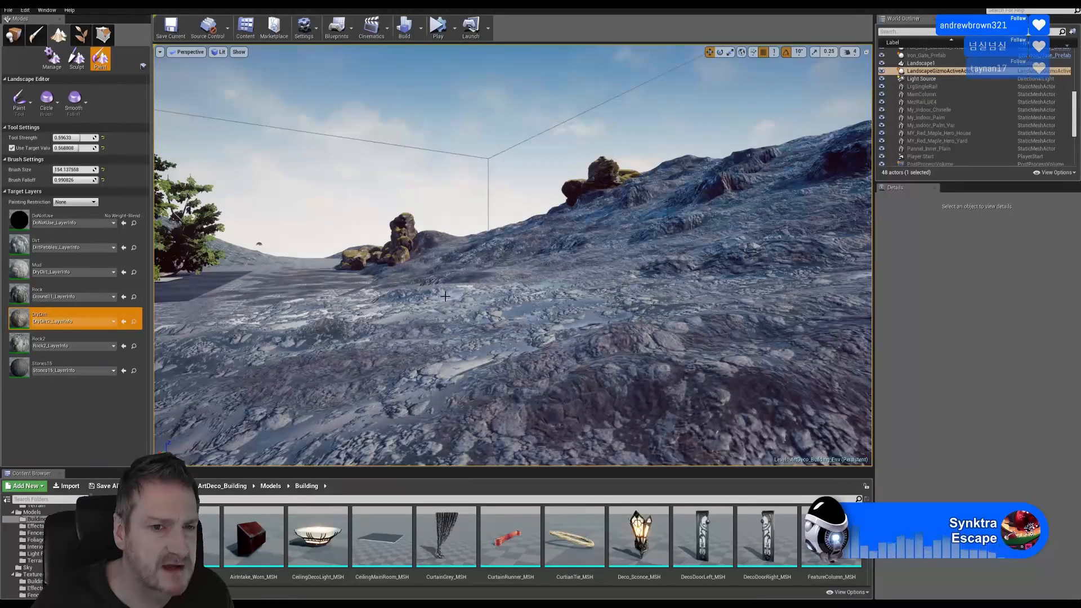
# Step: Paint the Rock2 layer over the stony faces of the pale outcrop next to the dark rock ledge
pyautogui.moveTo(558, 280)
pyautogui.mouseDown(button='right')
pyautogui.moveTo(709, 259)
pyautogui.moveTo(817, 281)
pyautogui.moveTo(789, 276)
pyautogui.mouseUp(button='right')
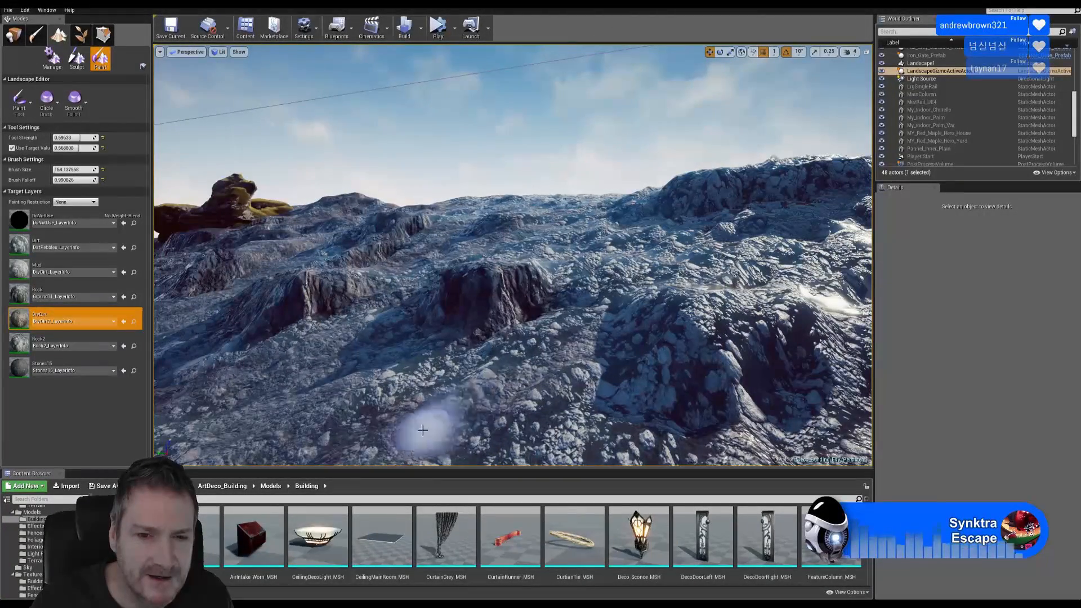
pyautogui.moveTo(573, 342); pyautogui.dragTo(602, 333, button='right')
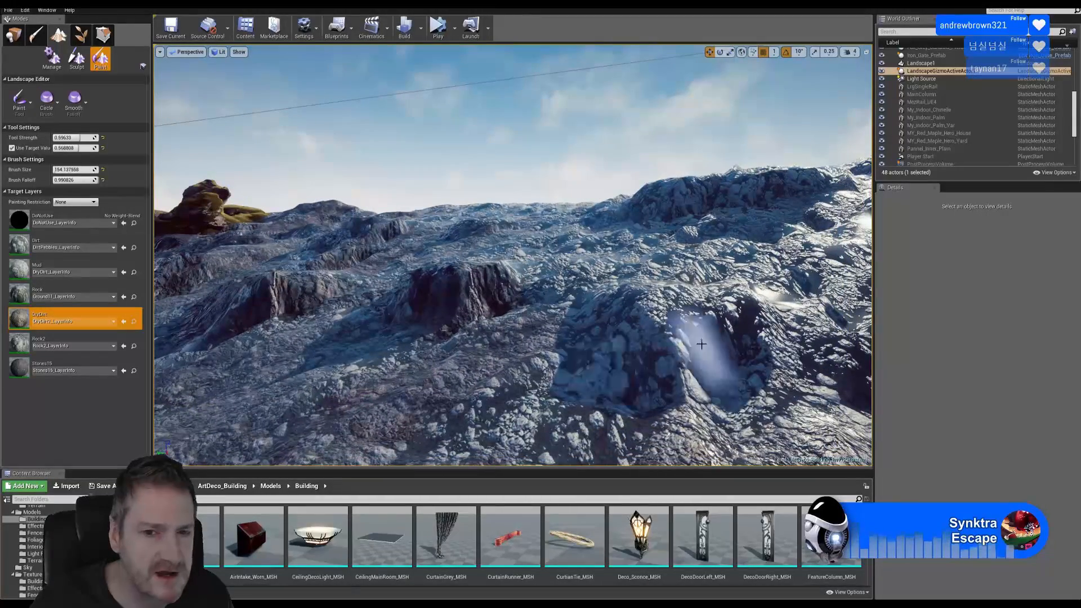
pyautogui.click(68, 342)
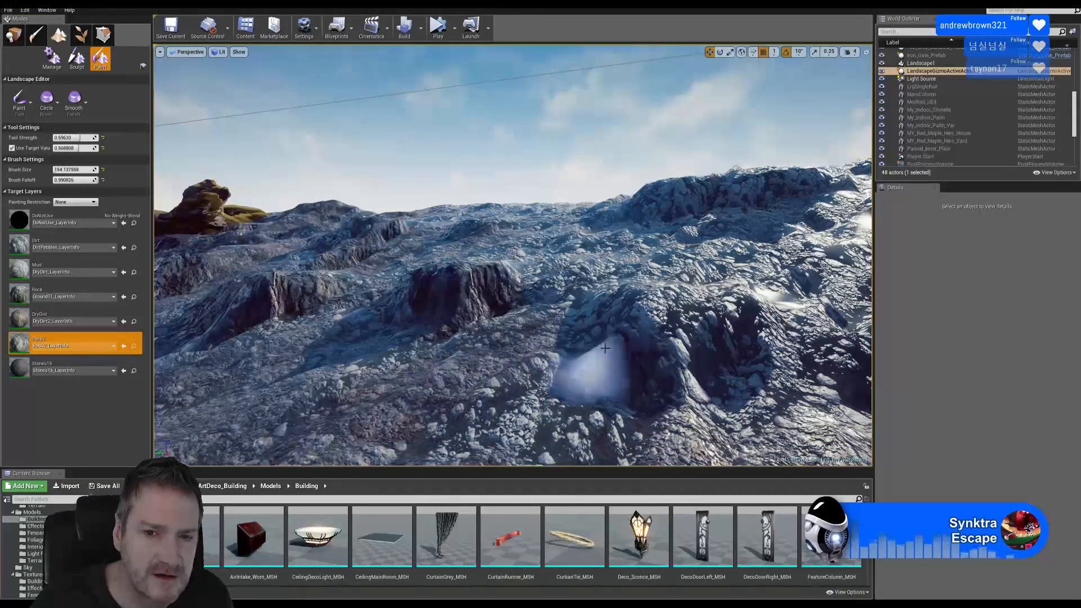
pyautogui.moveTo(587, 308)
pyautogui.mouseDown()
pyautogui.moveTo(695, 362)
pyautogui.moveTo(646, 374)
pyautogui.moveTo(724, 338)
pyautogui.moveTo(660, 319)
pyautogui.mouseUp()
pyautogui.moveTo(684, 360)
pyautogui.mouseDown(button='right')
pyautogui.moveTo(670, 360)
pyautogui.moveTo(680, 363)
pyautogui.mouseUp(button='right')
# Step: Paint the Stones15 layer over the top of the outcrop beside the dark rock ledge
pyautogui.click(67, 367)
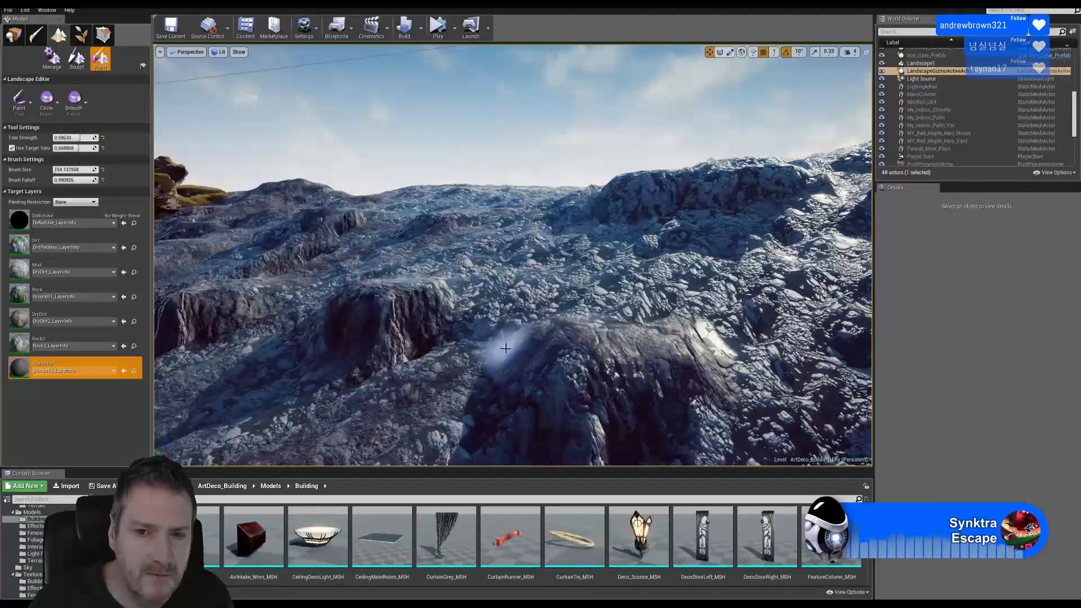
pyautogui.press('s')
pyautogui.moveTo(578, 350); pyautogui.dragTo(318, 355, button='right')
pyautogui.press('w')
pyautogui.press('s')
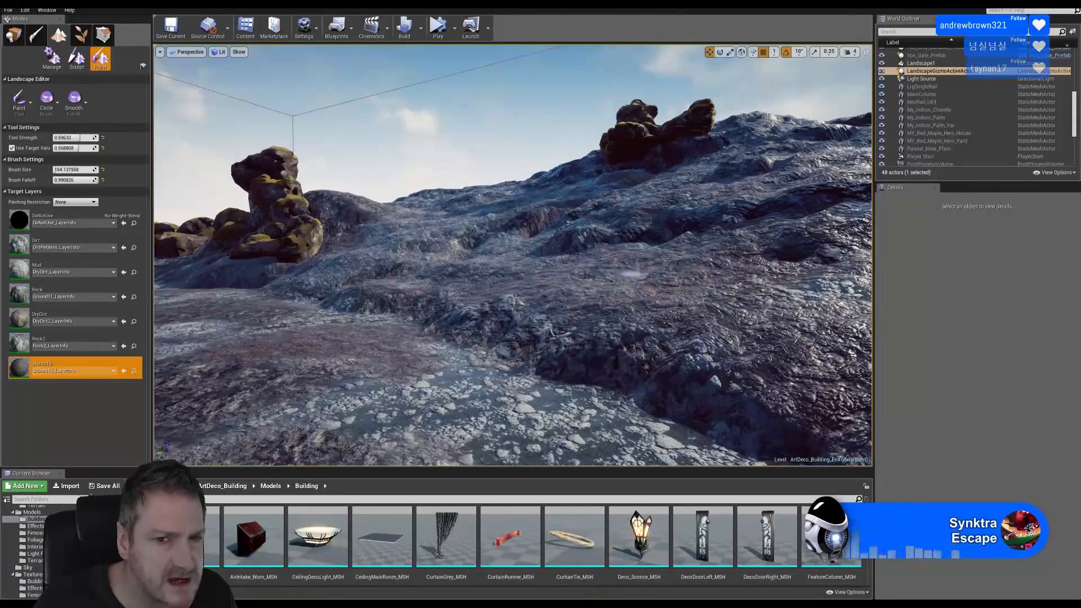
# Step: Paint the Rock2 layer along the low bank at the foot of the hillside and out towards the flat stony ground
pyautogui.moveTo(472, 312); pyautogui.dragTo(607, 374, button='right')
pyautogui.click(86, 339)
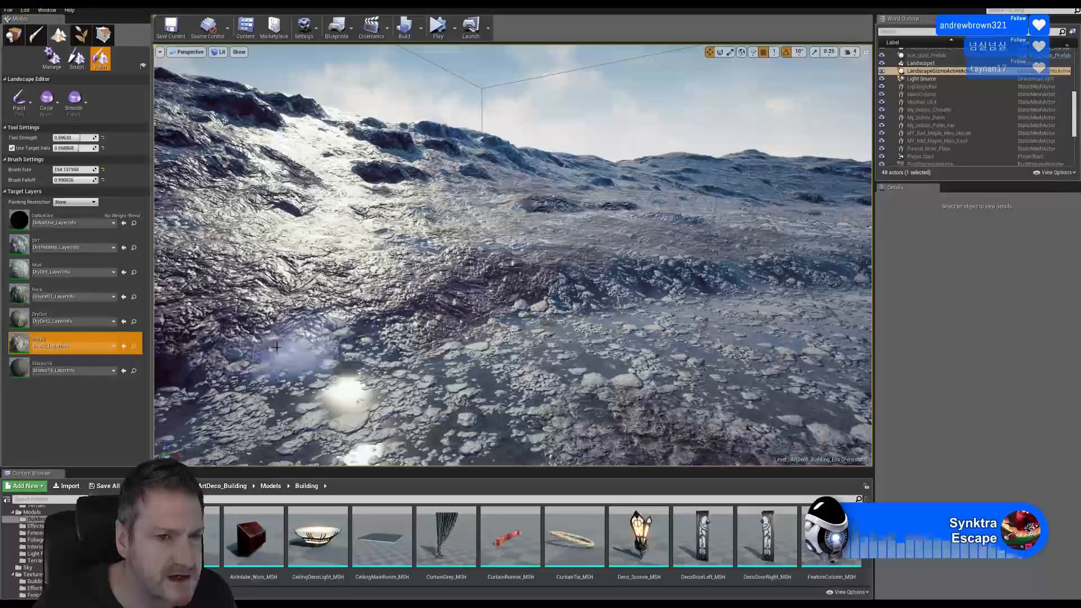
pyautogui.moveTo(325, 357); pyautogui.dragTo(243, 356)
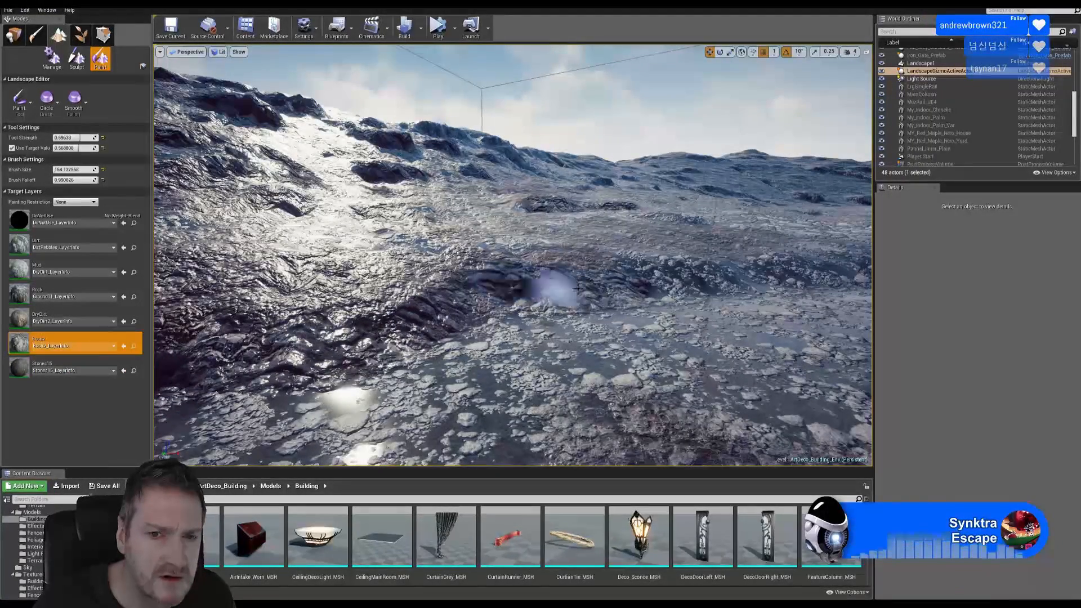
pyautogui.moveTo(724, 291)
pyautogui.mouseDown(button='right')
pyautogui.moveTo(642, 294)
pyautogui.moveTo(665, 344)
pyautogui.mouseUp(button='right')
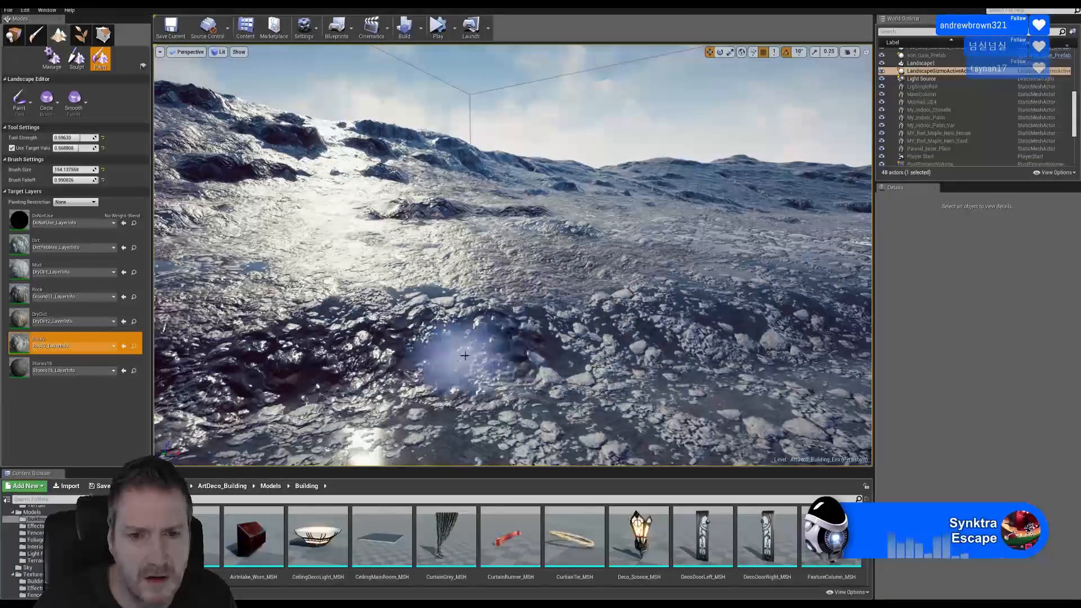
pyautogui.moveTo(592, 353)
pyautogui.mouseDown(button='right')
pyautogui.moveTo(569, 332)
pyautogui.moveTo(599, 302)
pyautogui.mouseUp(button='right')
pyautogui.moveTo(627, 349)
pyautogui.mouseDown(button='right')
pyautogui.moveTo(571, 311)
pyautogui.moveTo(506, 303)
pyautogui.mouseUp(button='right')
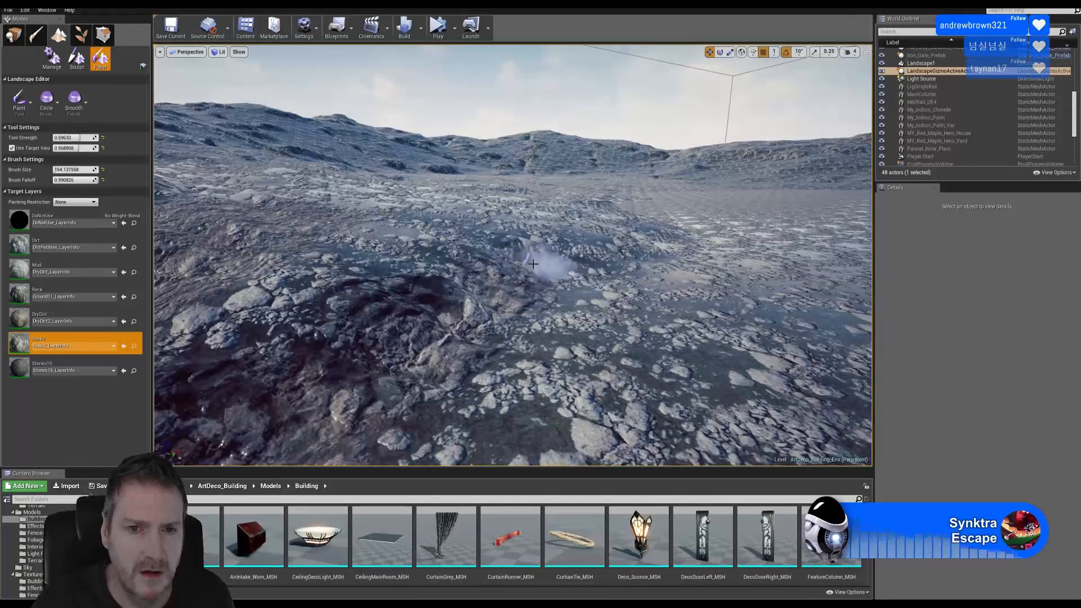
pyautogui.moveTo(423, 320); pyautogui.dragTo(475, 269, button='right')
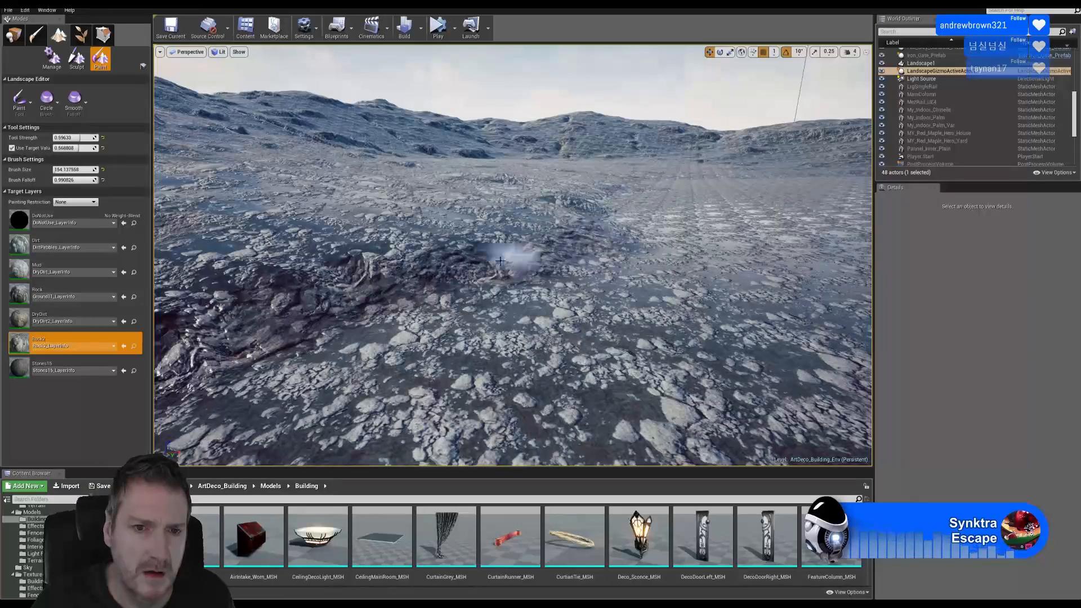
# Step: Inspect the painted bank, the flat ground near the tree and the slope above from several angles
pyautogui.moveTo(512, 255); pyautogui.dragTo(675, 242, button='right')
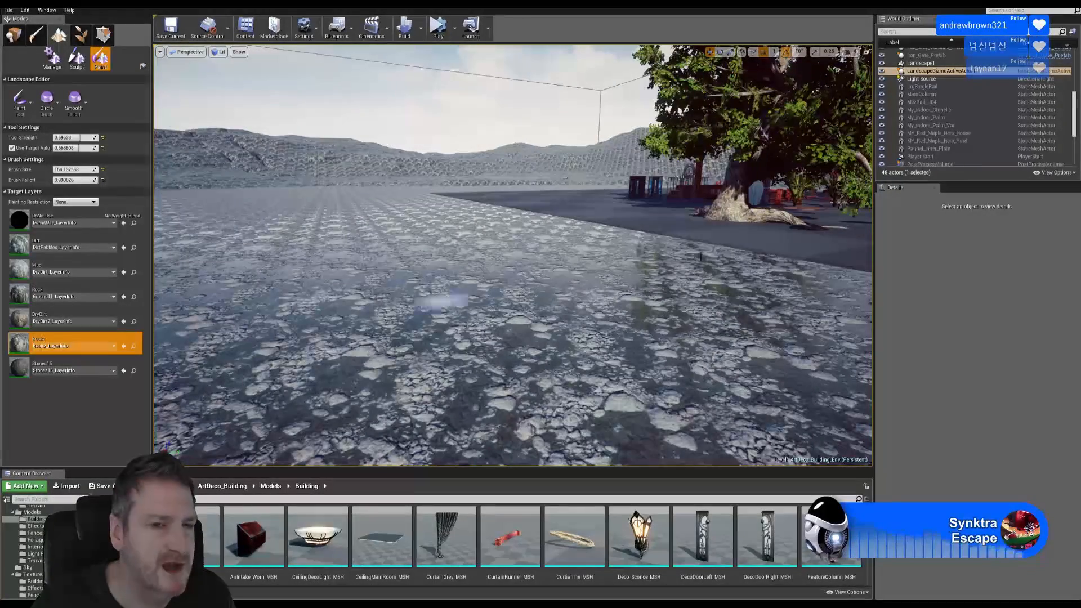
pyautogui.moveTo(405, 155); pyautogui.dragTo(192, 152, button='right')
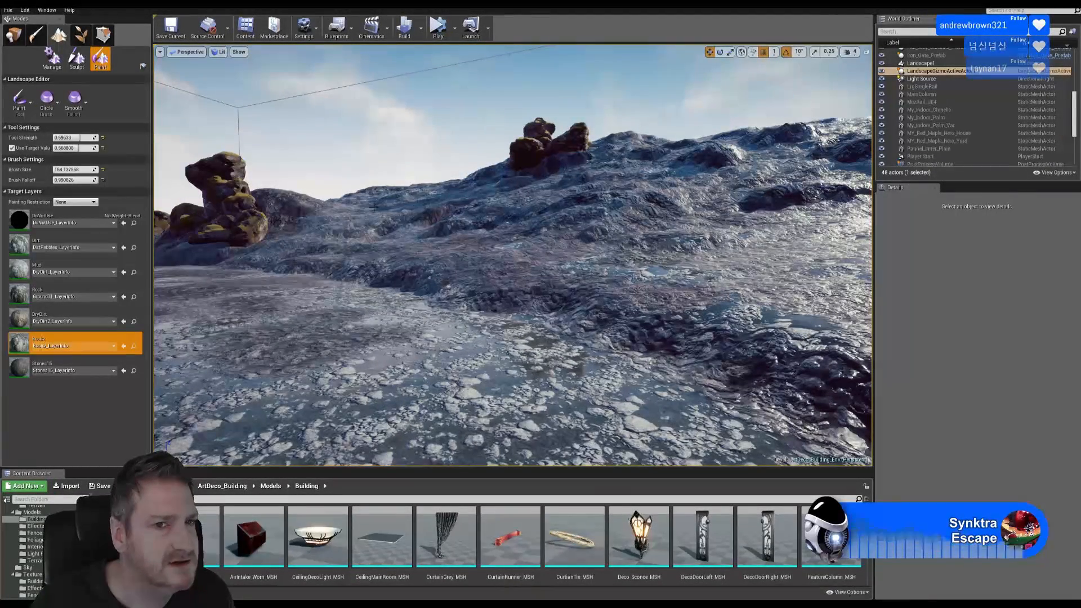
pyautogui.moveTo(467, 204); pyautogui.dragTo(281, 237, button='right')
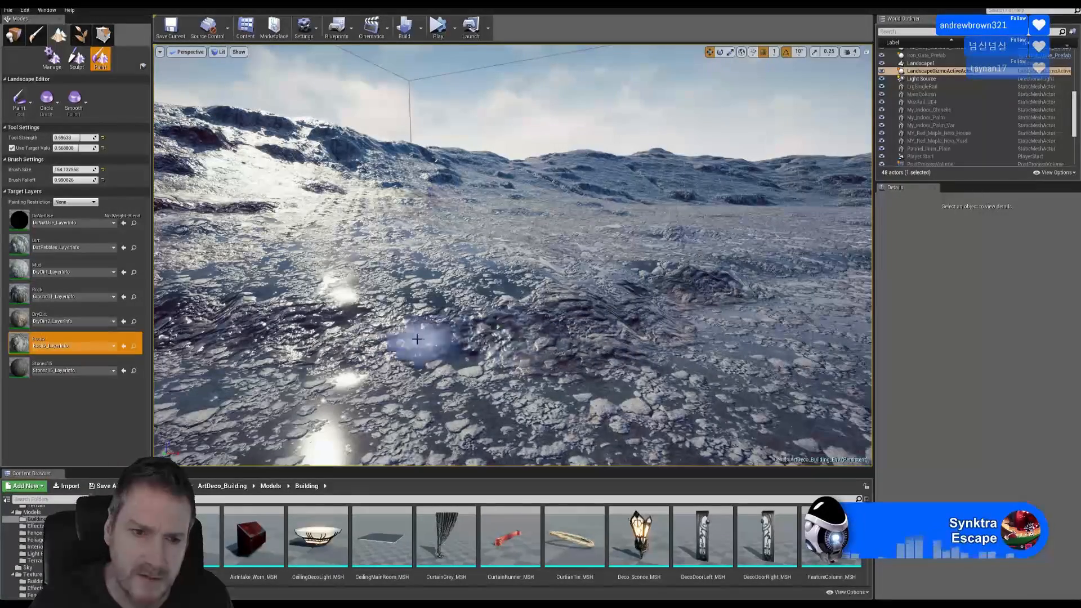
pyautogui.moveTo(350, 335); pyautogui.dragTo(284, 259, button='right')
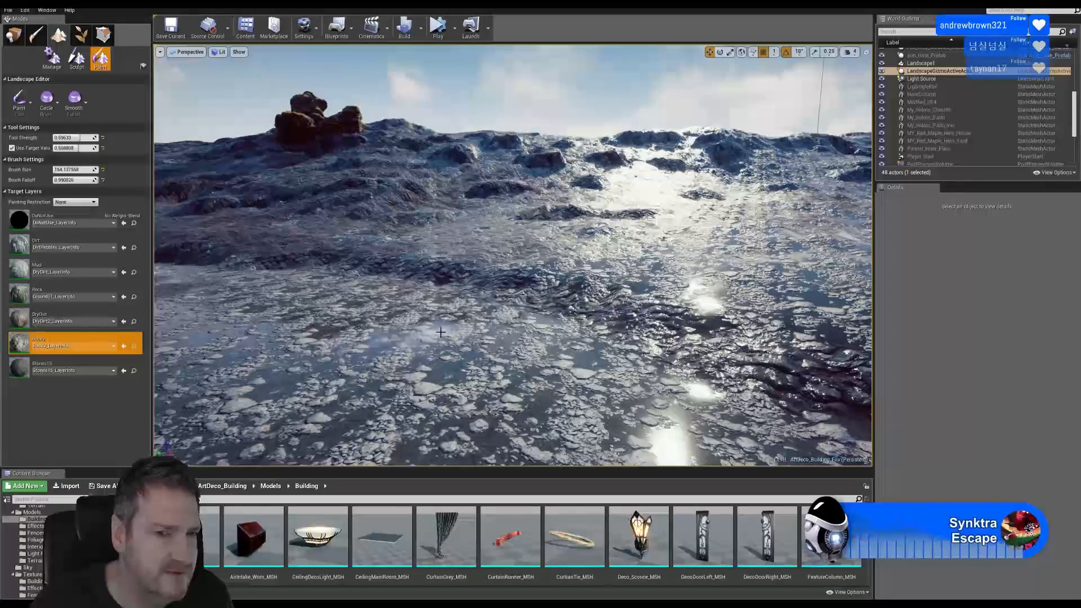
pyautogui.moveTo(526, 252); pyautogui.dragTo(718, 275, button='right')
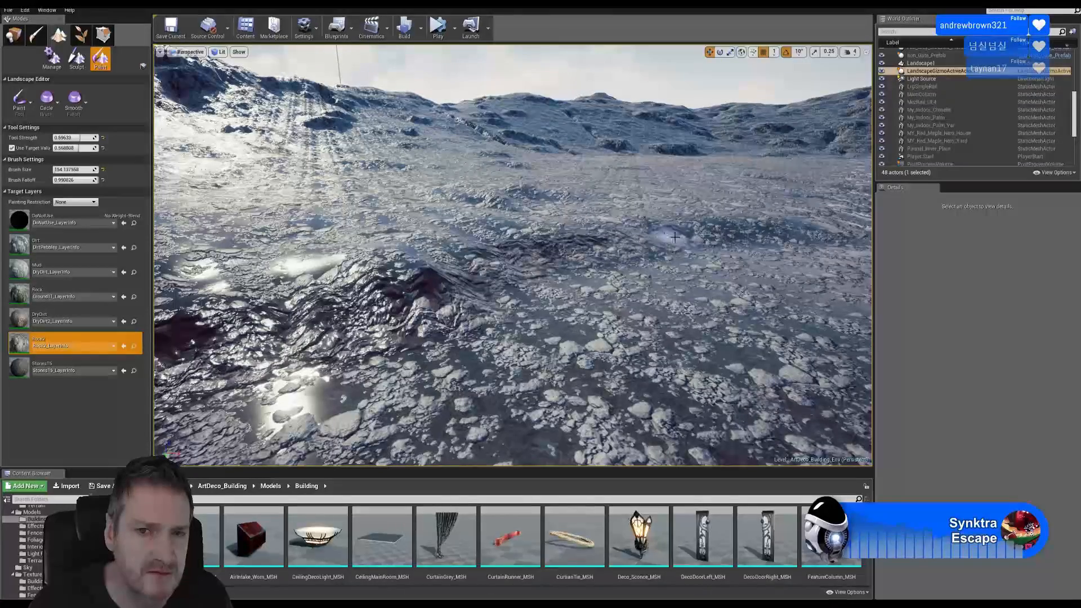
pyautogui.moveTo(433, 292); pyautogui.dragTo(174, 290, button='right')
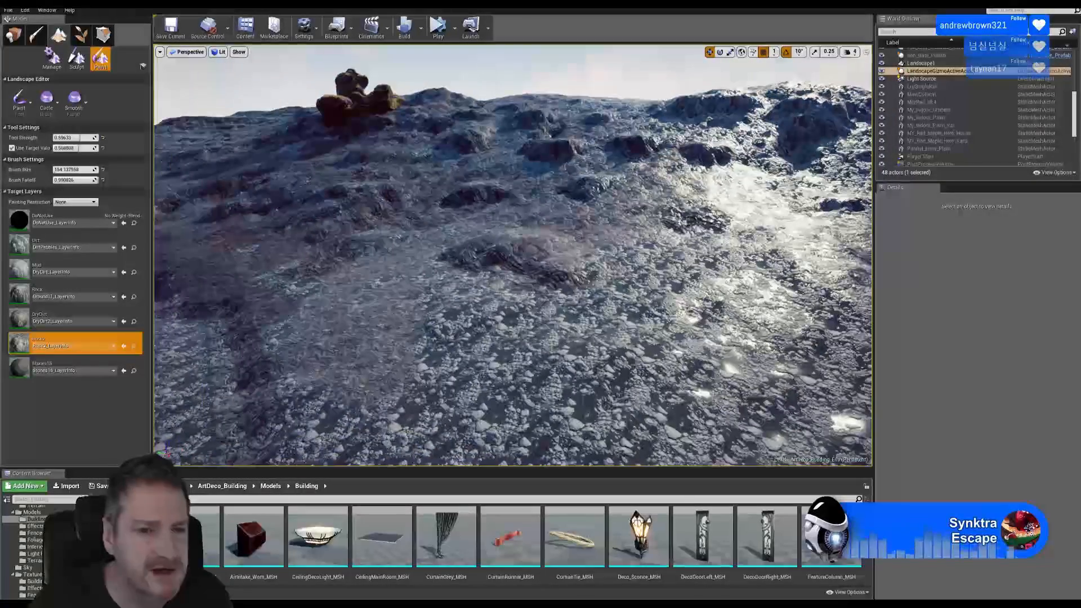
# Step: Paint the DryDirt layer in patches over the pebbled ground between the low rocky mounds and the stony flat
pyautogui.moveTo(498, 296); pyautogui.dragTo(490, 343, button='right')
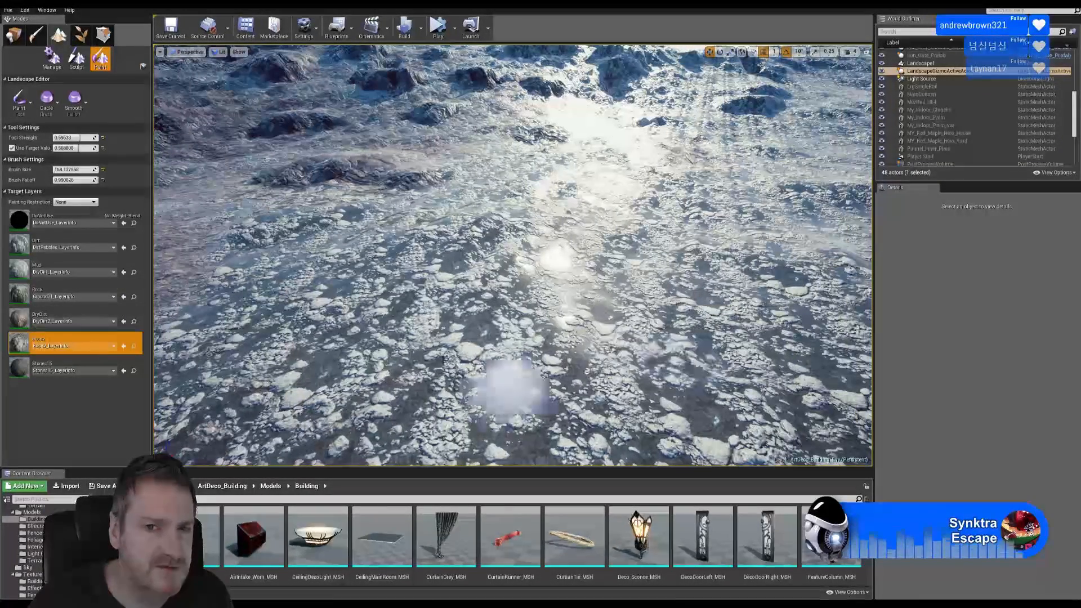
pyautogui.click(73, 318)
pyautogui.moveTo(332, 208); pyautogui.dragTo(371, 232)
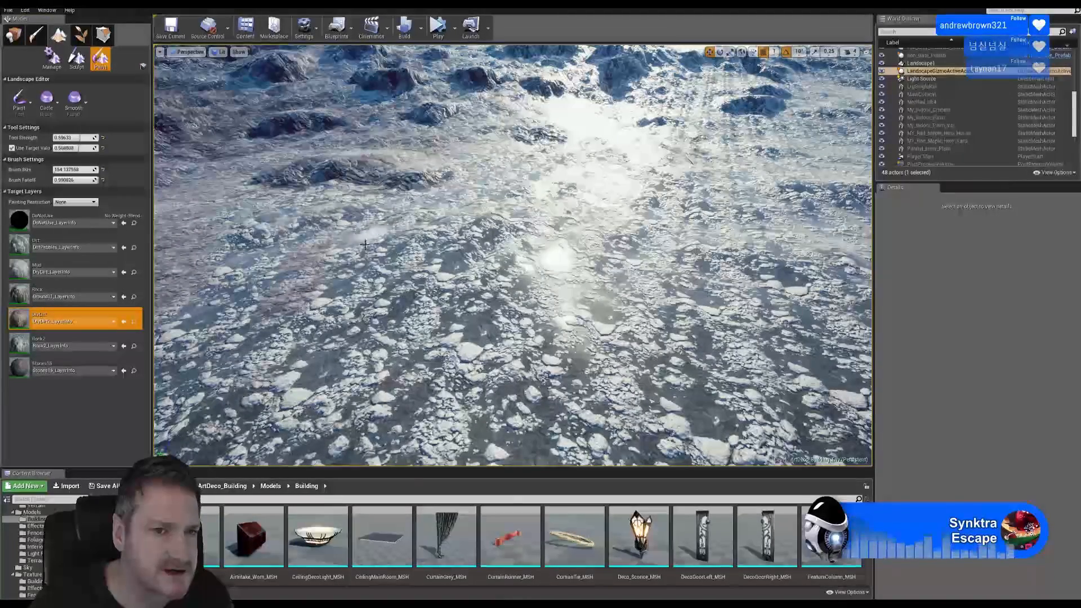
pyautogui.moveTo(494, 227); pyautogui.dragTo(511, 227)
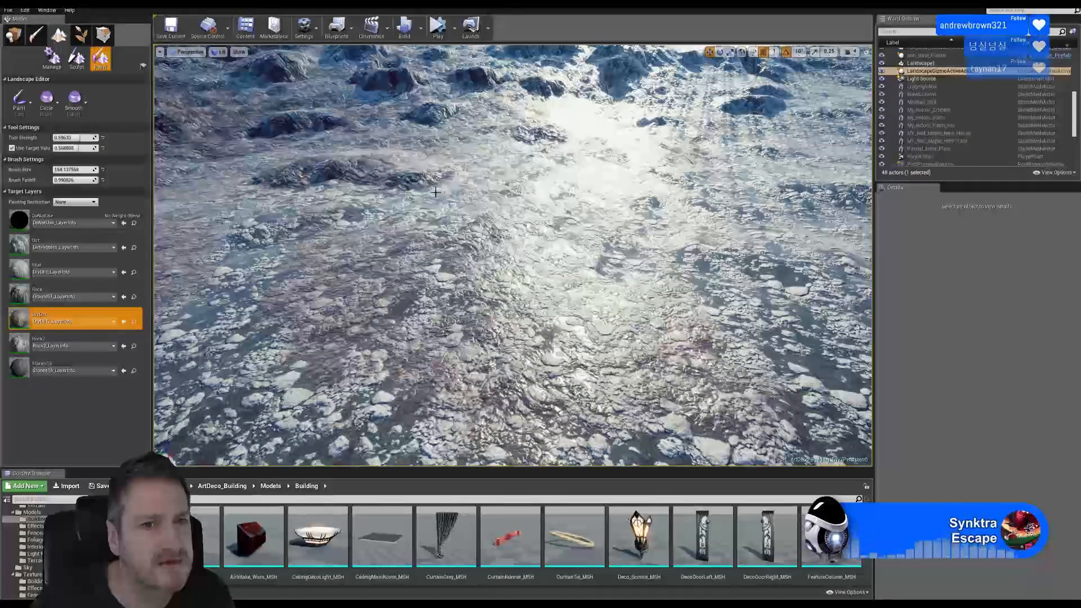
pyautogui.moveTo(346, 215); pyautogui.dragTo(548, 252, button='right')
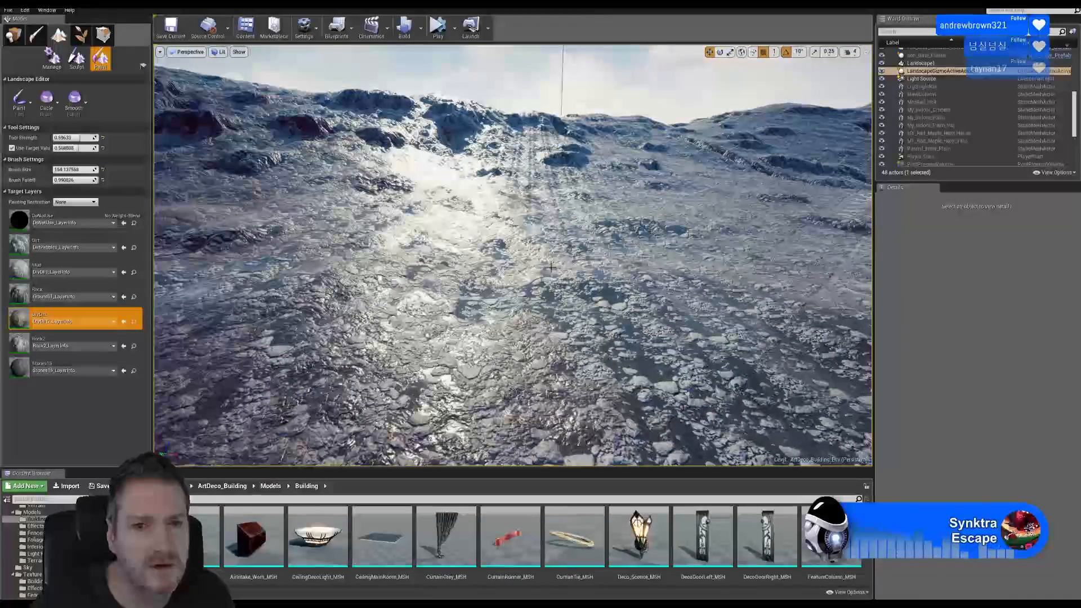
pyautogui.moveTo(342, 244); pyautogui.dragTo(335, 404, button='right')
pyautogui.moveTo(391, 318); pyautogui.dragTo(534, 337, button='right')
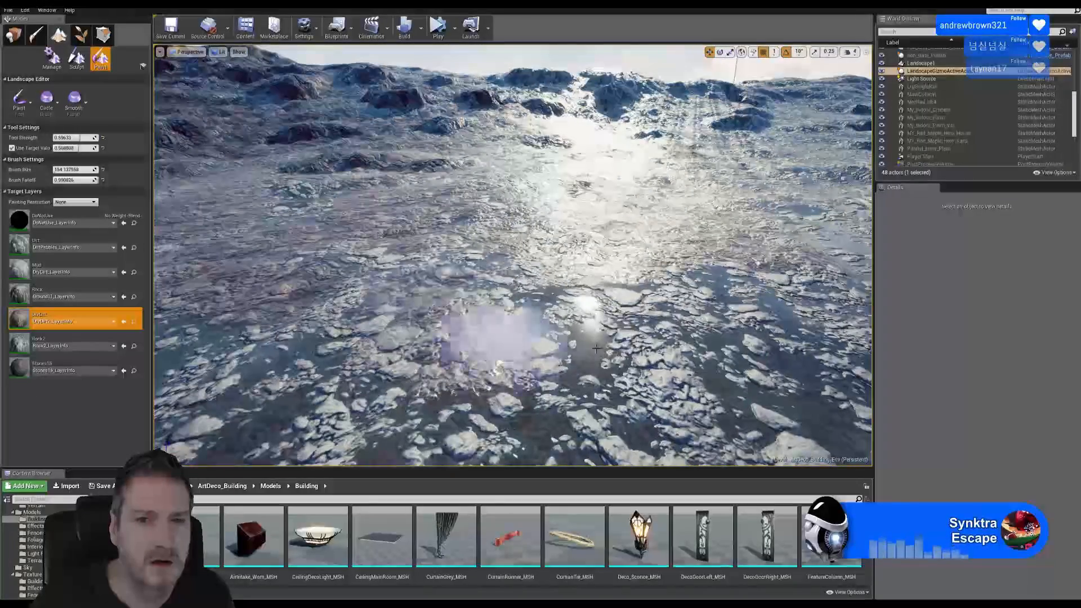
pyautogui.moveTo(708, 297); pyautogui.dragTo(343, 297, button='right')
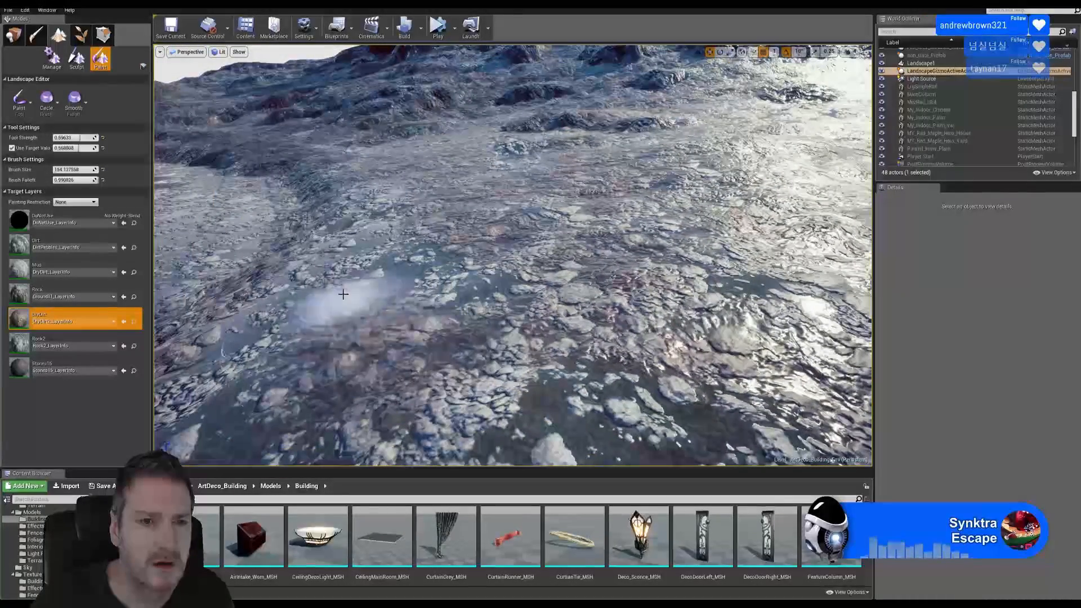
pyautogui.moveTo(425, 193); pyautogui.dragTo(529, 196, button='right')
# Step: Paint the Mud layer over the stony slope below the rocky mounds to blend the dry dirt patches
pyautogui.click(85, 273)
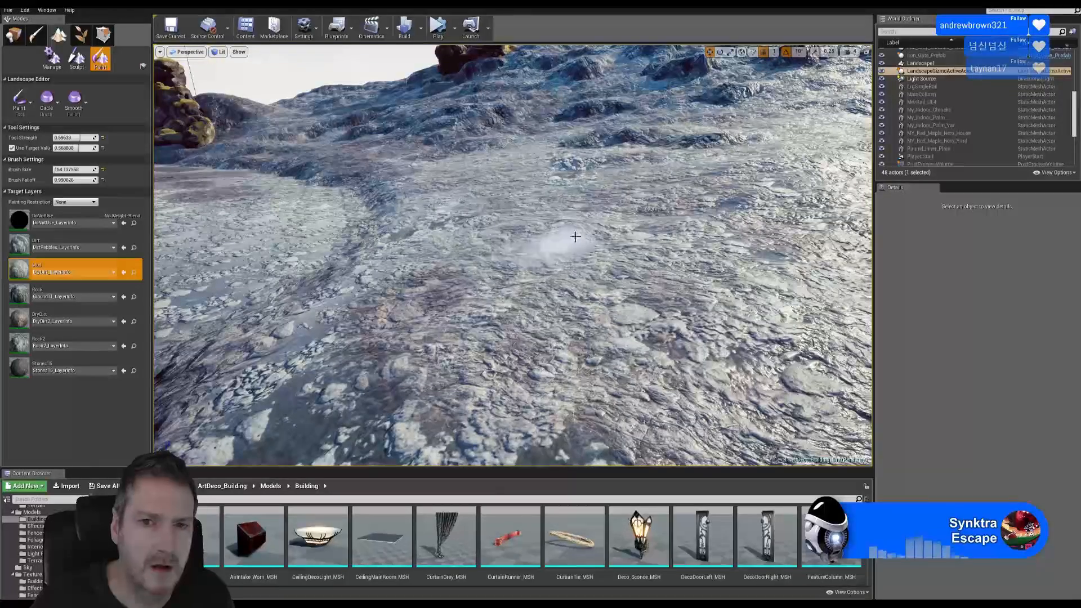
pyautogui.moveTo(723, 208); pyautogui.dragTo(783, 209, button='right')
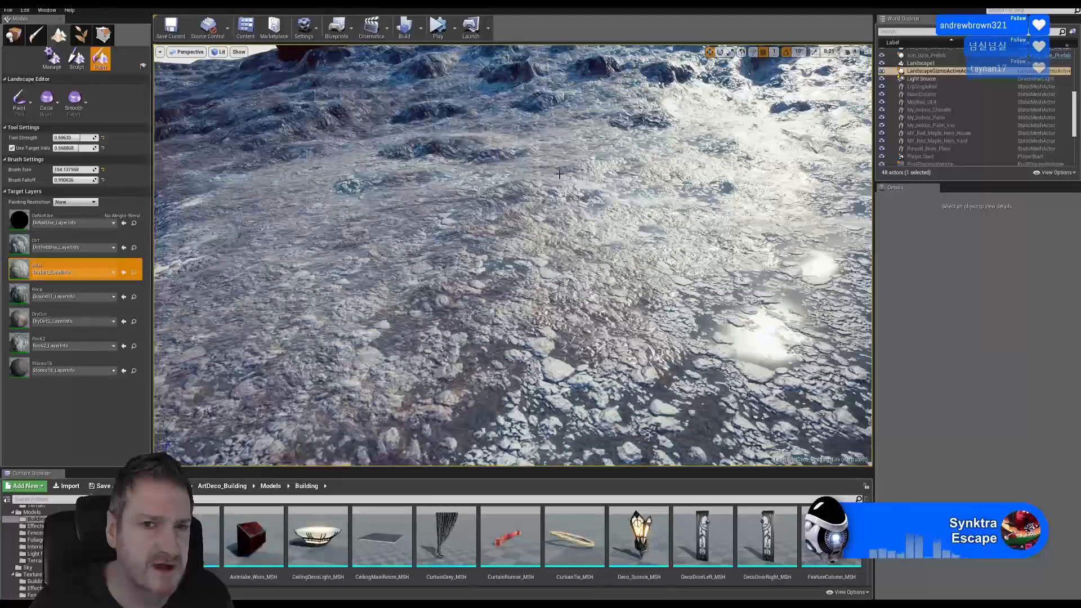
pyautogui.moveTo(623, 149)
pyautogui.mouseDown(button='right')
pyautogui.moveTo(628, 119)
pyautogui.moveTo(384, 345)
pyautogui.mouseUp(button='right')
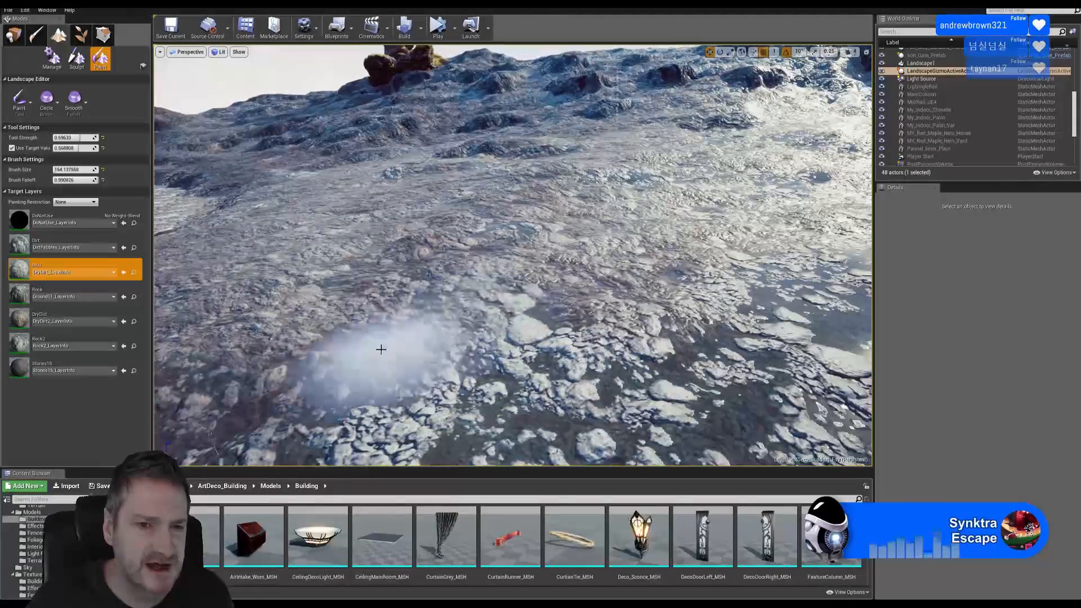
pyautogui.moveTo(632, 246); pyautogui.dragTo(631, 161, button='right')
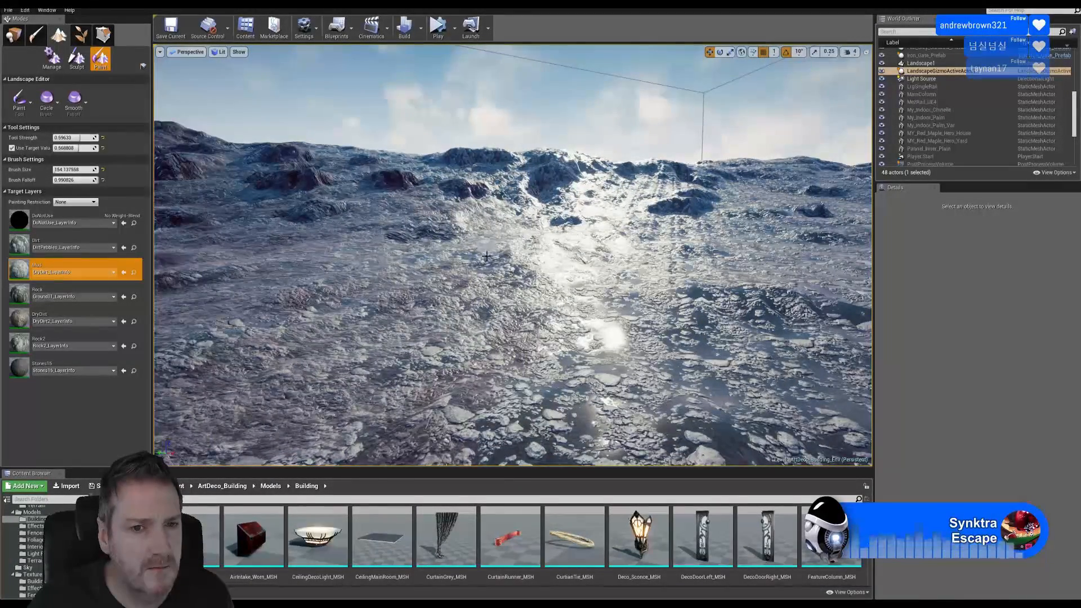
pyautogui.moveTo(453, 256)
pyautogui.mouseDown(button='right')
pyautogui.moveTo(558, 254)
pyautogui.moveTo(507, 254)
pyautogui.moveTo(495, 293)
pyautogui.moveTo(529, 287)
pyautogui.moveTo(524, 326)
pyautogui.mouseUp(button='right')
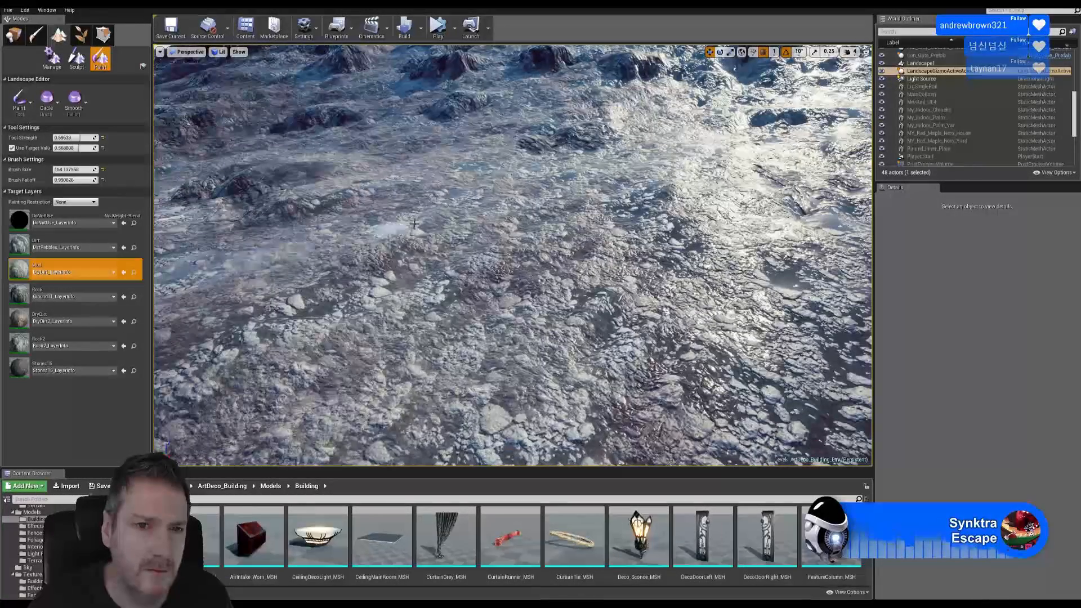
pyautogui.moveTo(487, 192); pyautogui.dragTo(534, 294, button='right')
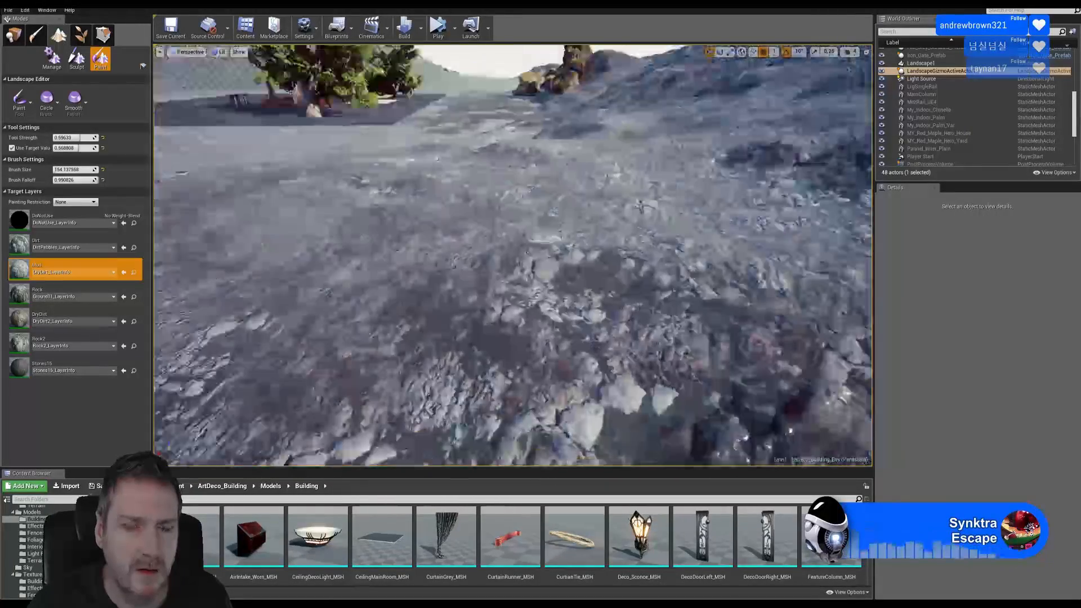
pyautogui.moveTo(512, 253); pyautogui.dragTo(546, 239, button='right')
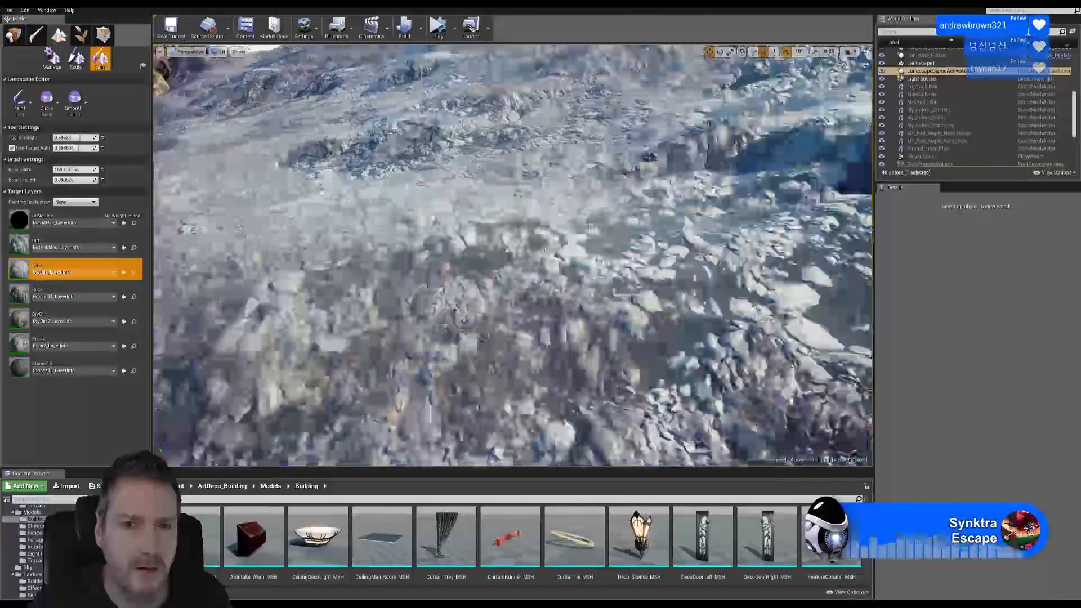
pyautogui.moveTo(750, 270); pyautogui.dragTo(717, 247, button='right')
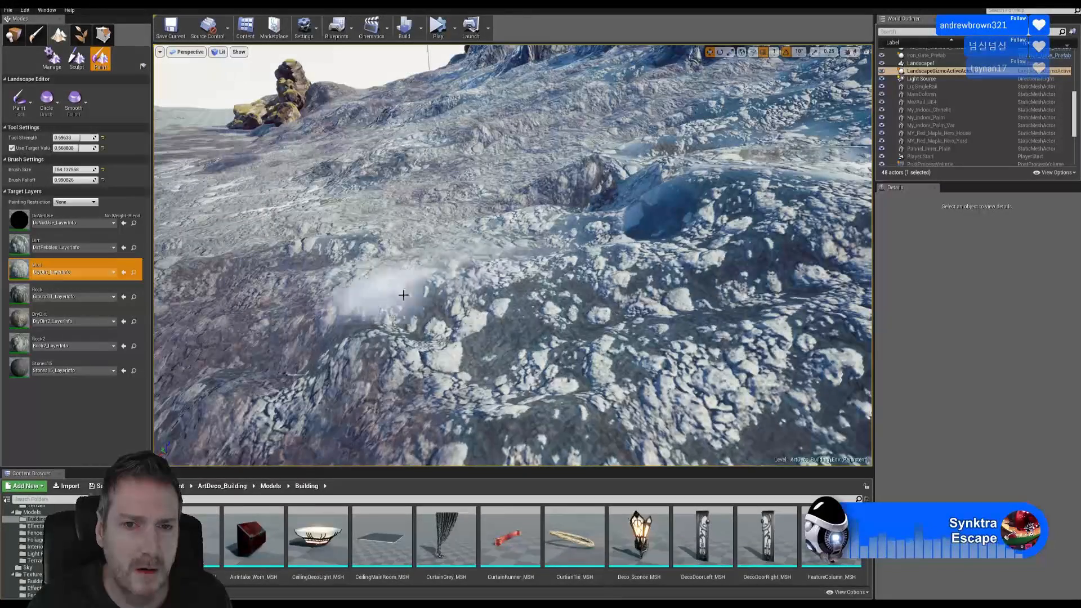
# Step: Paint the Rock2 layer over the ledge around the dark hollow and the Stones15 layer along its upper rim
pyautogui.click(68, 344)
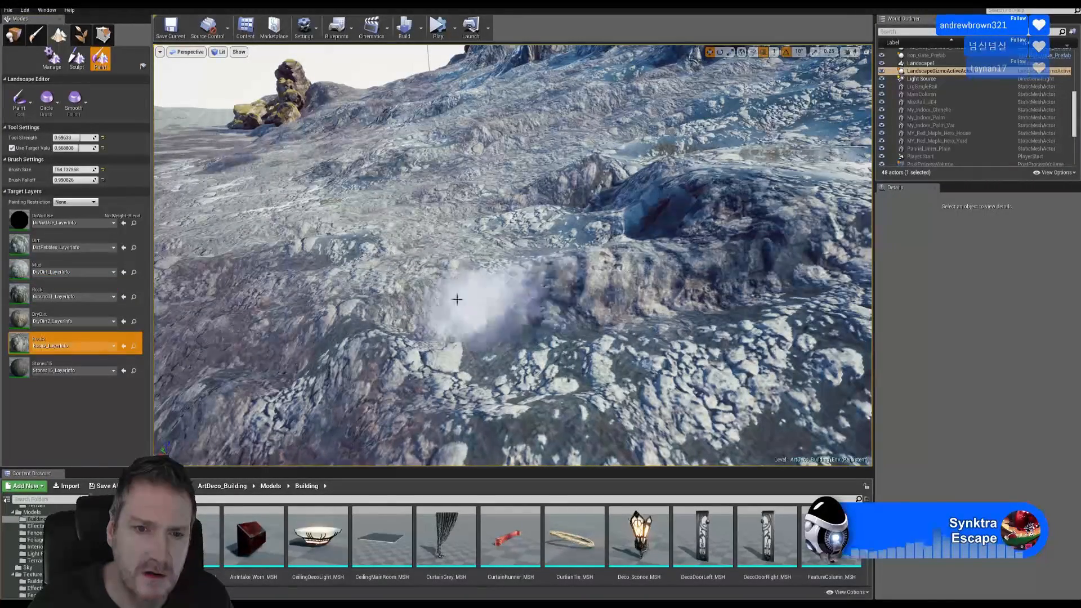
pyautogui.click(434, 309)
pyautogui.moveTo(434, 308); pyautogui.dragTo(444, 319, button='right')
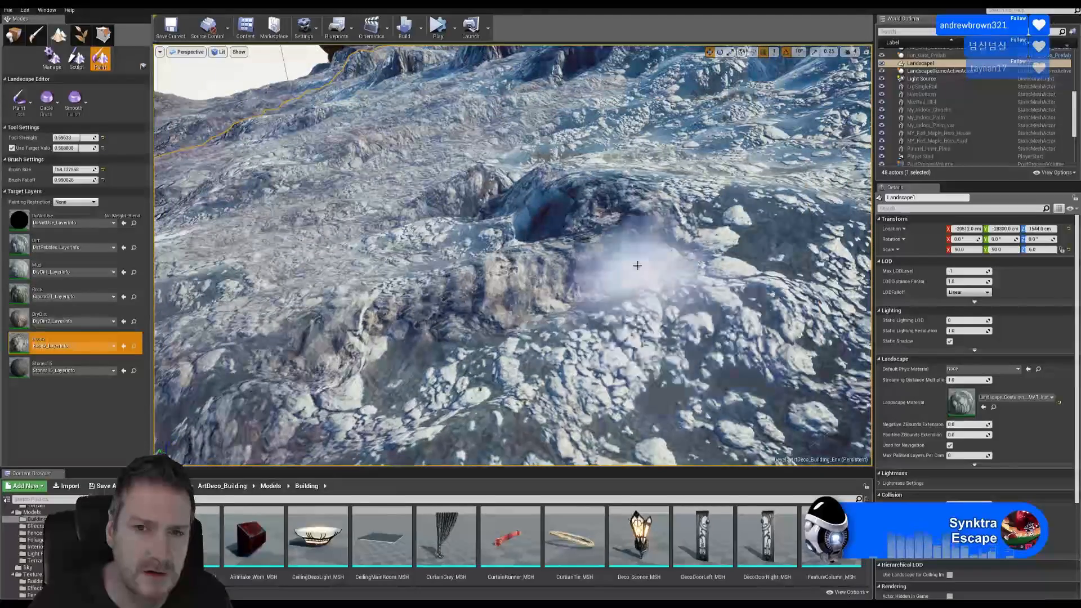
pyautogui.moveTo(541, 216)
pyautogui.mouseDown(button='right')
pyautogui.moveTo(603, 226)
pyautogui.moveTo(591, 203)
pyautogui.mouseUp(button='right')
pyautogui.click(71, 363)
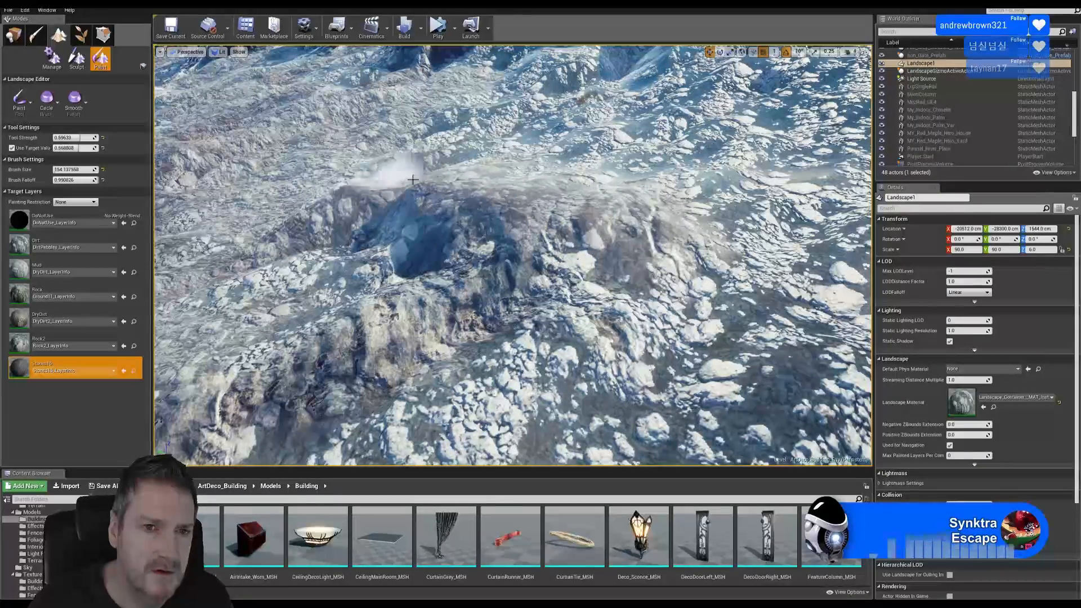
pyautogui.moveTo(643, 226)
pyautogui.mouseDown(button='right')
pyautogui.moveTo(726, 205)
pyautogui.moveTo(732, 180)
pyautogui.moveTo(687, 146)
pyautogui.moveTo(687, 115)
pyautogui.moveTo(608, 74)
pyautogui.moveTo(652, 229)
pyautogui.mouseUp(button='right')
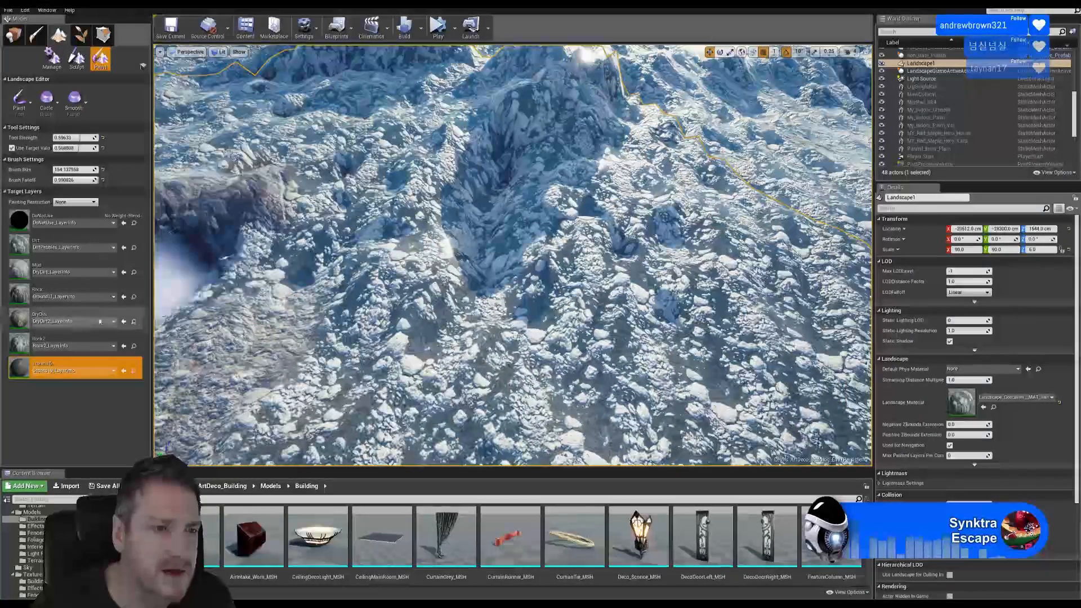
# Step: Paint the Rock2 layer down the steep gully in the stony hillside
pyautogui.click(57, 337)
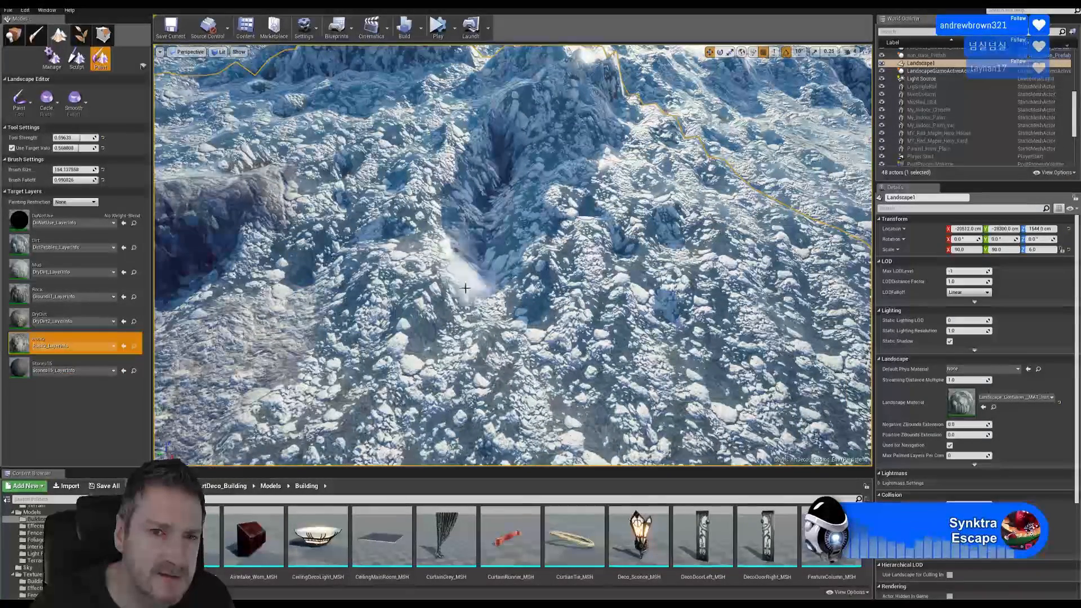
pyautogui.moveTo(484, 233)
pyautogui.mouseDown()
pyautogui.moveTo(519, 118)
pyautogui.moveTo(579, 115)
pyautogui.moveTo(535, 145)
pyautogui.mouseUp()
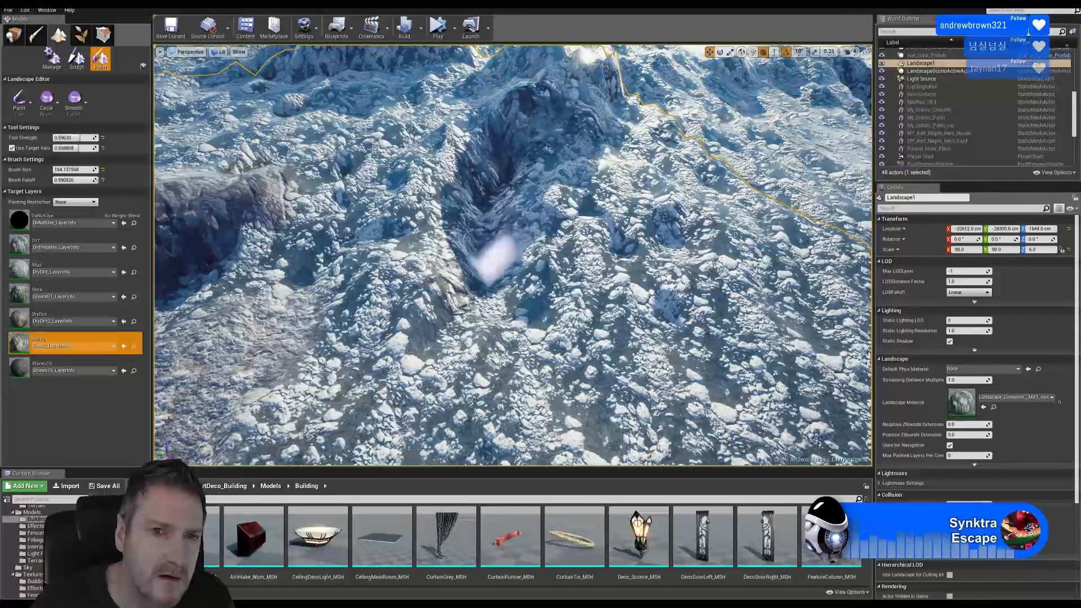
pyautogui.moveTo(503, 129); pyautogui.dragTo(500, 151, button='right')
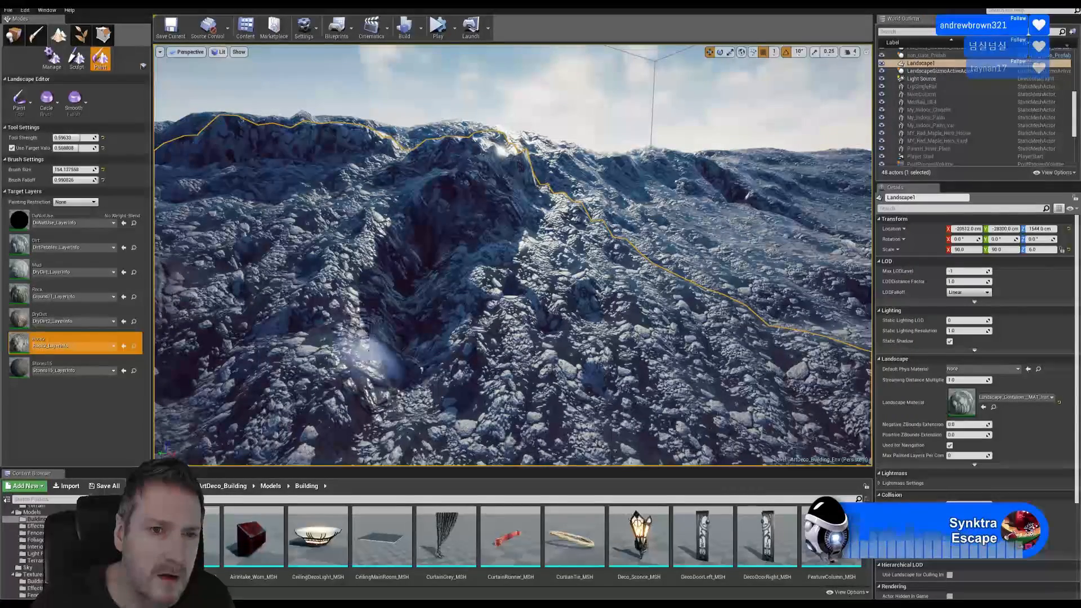
# Step: Paint the Stones15 layer along the ridges beside the gully and up towards its shadowed head
pyautogui.click(73, 367)
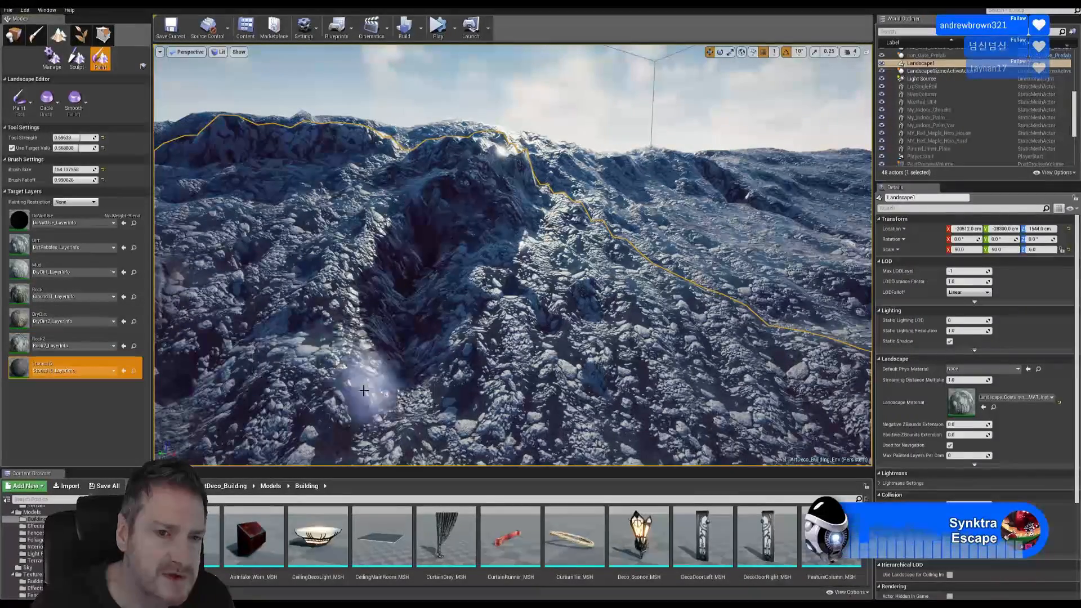
pyautogui.moveTo(341, 307)
pyautogui.mouseDown()
pyautogui.moveTo(376, 222)
pyautogui.moveTo(270, 318)
pyautogui.moveTo(259, 349)
pyautogui.mouseUp()
pyautogui.moveTo(510, 290)
pyautogui.mouseDown()
pyautogui.moveTo(471, 374)
pyautogui.moveTo(510, 377)
pyautogui.mouseUp()
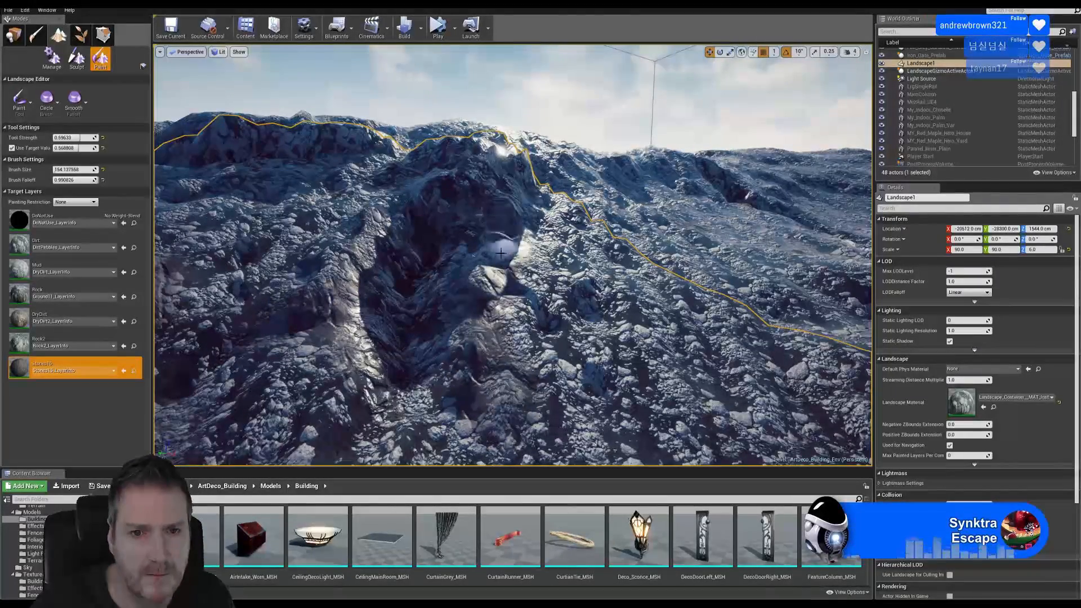
pyautogui.press('s')
pyautogui.moveTo(510, 333)
pyautogui.mouseDown(button='right')
pyautogui.moveTo(529, 326)
pyautogui.moveTo(529, 307)
pyautogui.moveTo(501, 315)
pyautogui.mouseUp(button='right')
pyautogui.press('w')
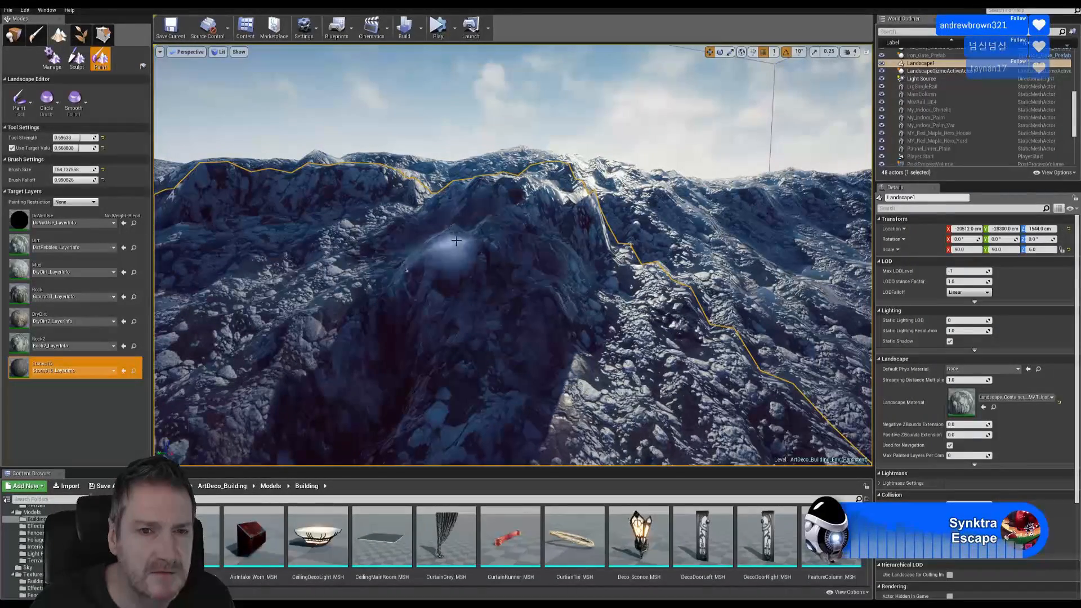
# Step: Paint the Stones15 layer along the upper edges of the dark rocky outcrops on the hillside
pyautogui.moveTo(520, 255); pyautogui.dragTo(509, 246, button='right')
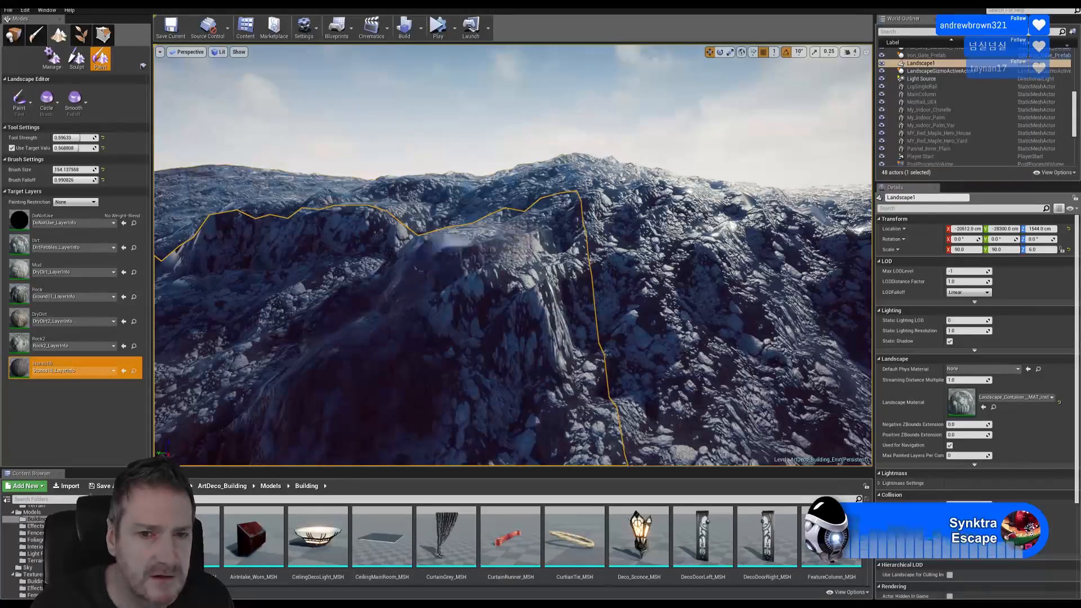
pyautogui.moveTo(572, 342); pyautogui.dragTo(547, 265, button='right')
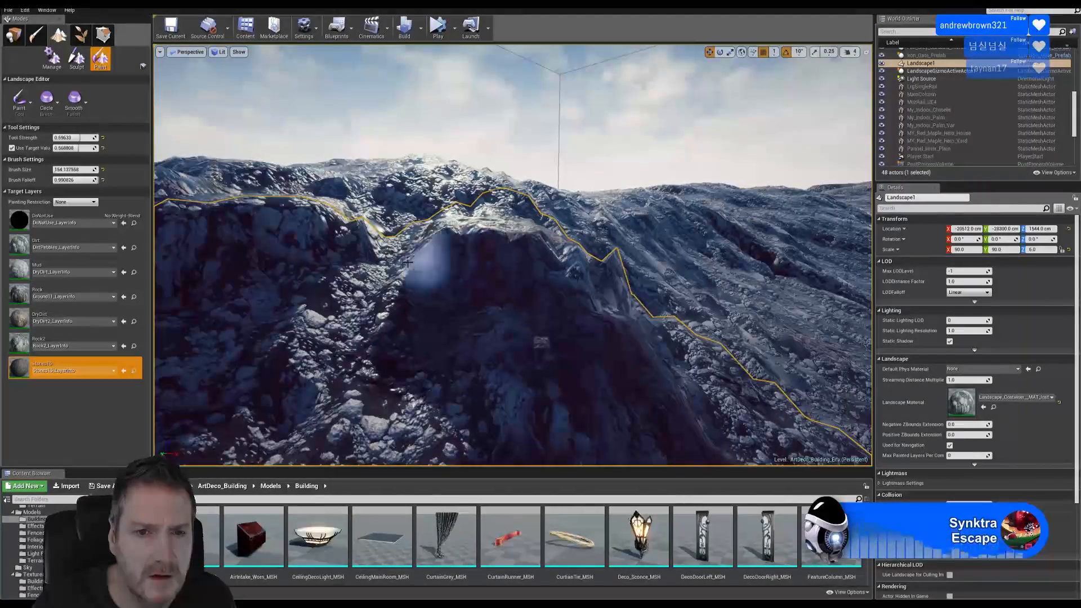
pyautogui.moveTo(411, 289); pyautogui.dragTo(406, 285, button='right')
pyautogui.moveTo(473, 321); pyautogui.dragTo(484, 328, button='right')
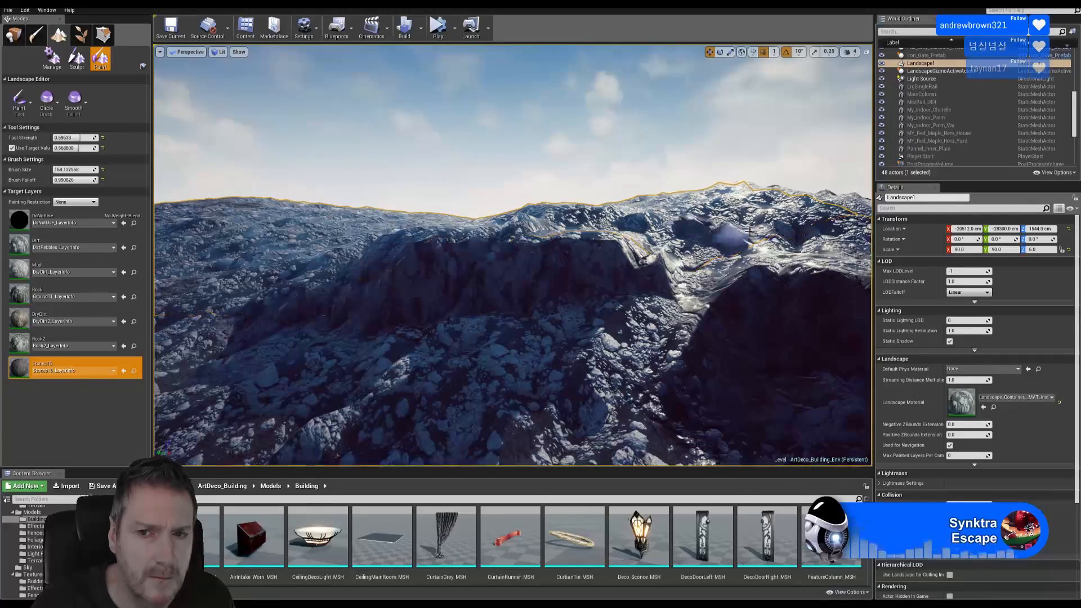
pyautogui.moveTo(498, 349); pyautogui.dragTo(461, 100, button='right')
# Step: Paint the Rock2 layer over the steep, shadowed face of the rocky bank and the hollows above it
pyautogui.click(57, 342)
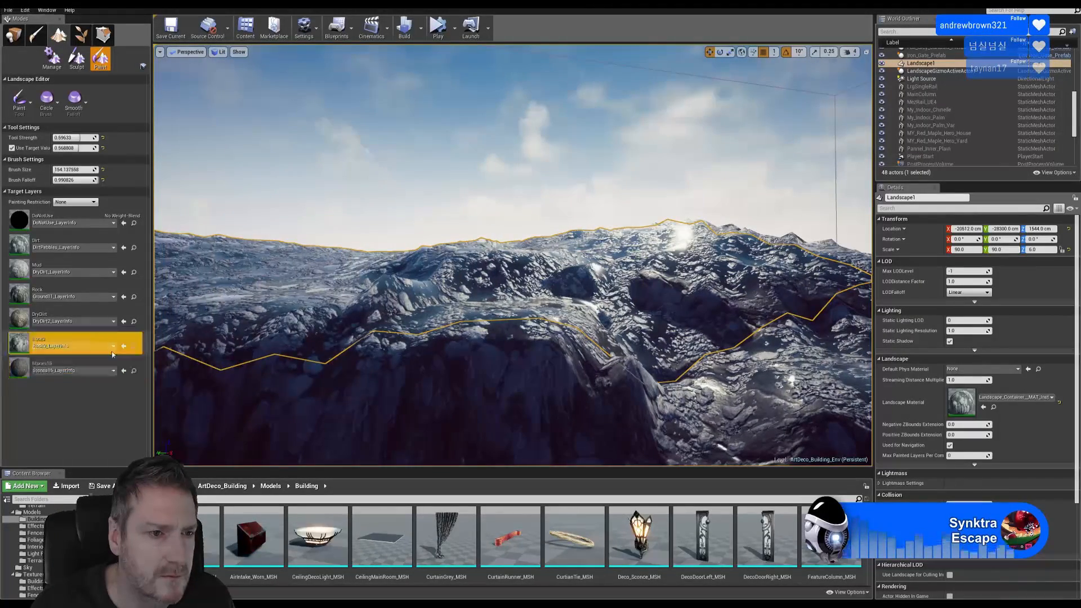
pyautogui.moveTo(369, 382); pyautogui.dragTo(367, 241, button='right')
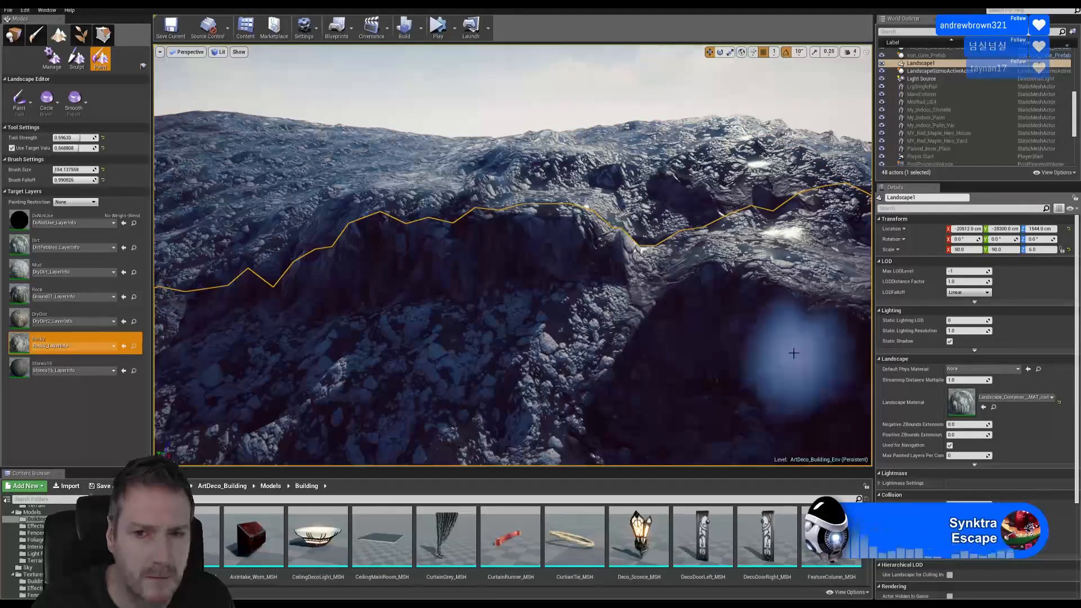
pyautogui.moveTo(608, 265)
pyautogui.mouseDown()
pyautogui.moveTo(707, 193)
pyautogui.moveTo(543, 169)
pyautogui.moveTo(593, 163)
pyautogui.mouseUp()
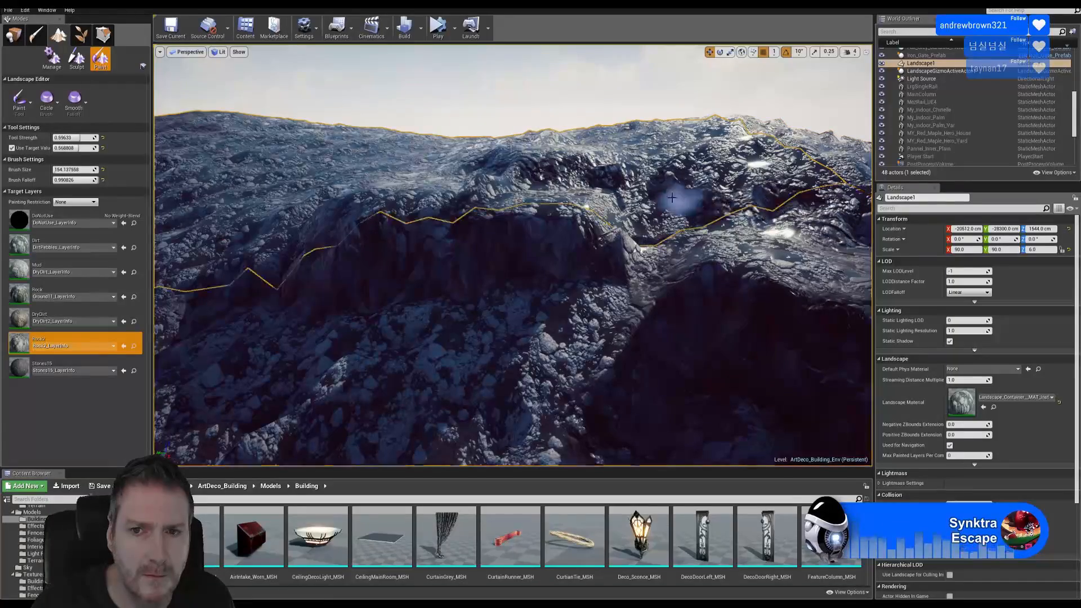
pyautogui.moveTo(521, 278)
pyautogui.mouseDown(button='right')
pyautogui.moveTo(610, 316)
pyautogui.moveTo(242, 286)
pyautogui.mouseUp(button='right')
pyautogui.press('w')
pyautogui.press('a')
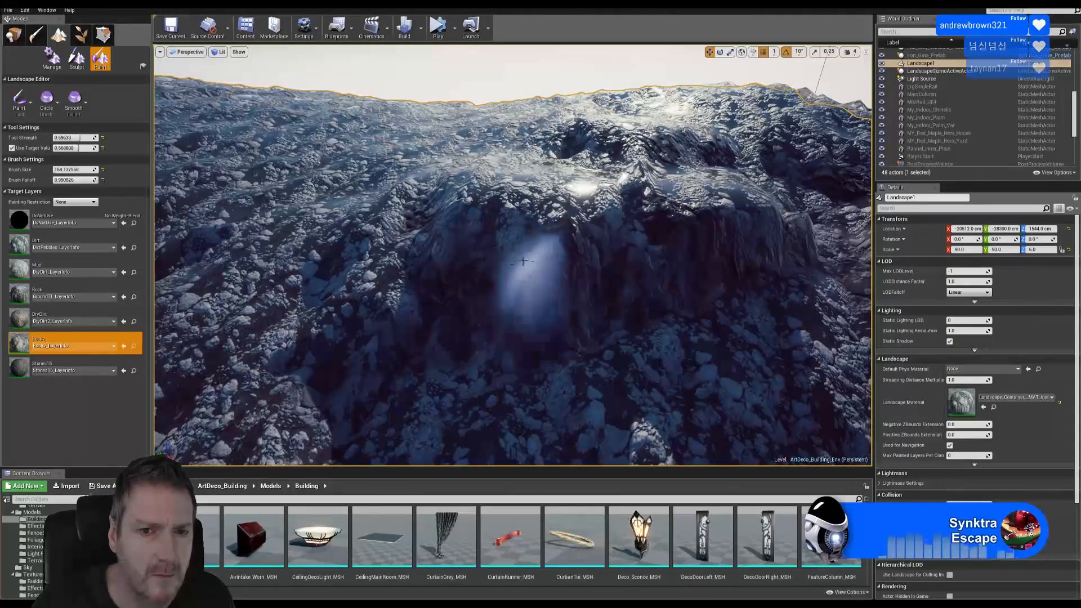
# Step: Paint the Stones15 layer along the upper rim of the steep rocky bank
pyautogui.click(73, 367)
pyautogui.moveTo(448, 176)
pyautogui.mouseDown()
pyautogui.moveTo(519, 204)
pyautogui.moveTo(619, 186)
pyautogui.moveTo(741, 190)
pyautogui.mouseUp()
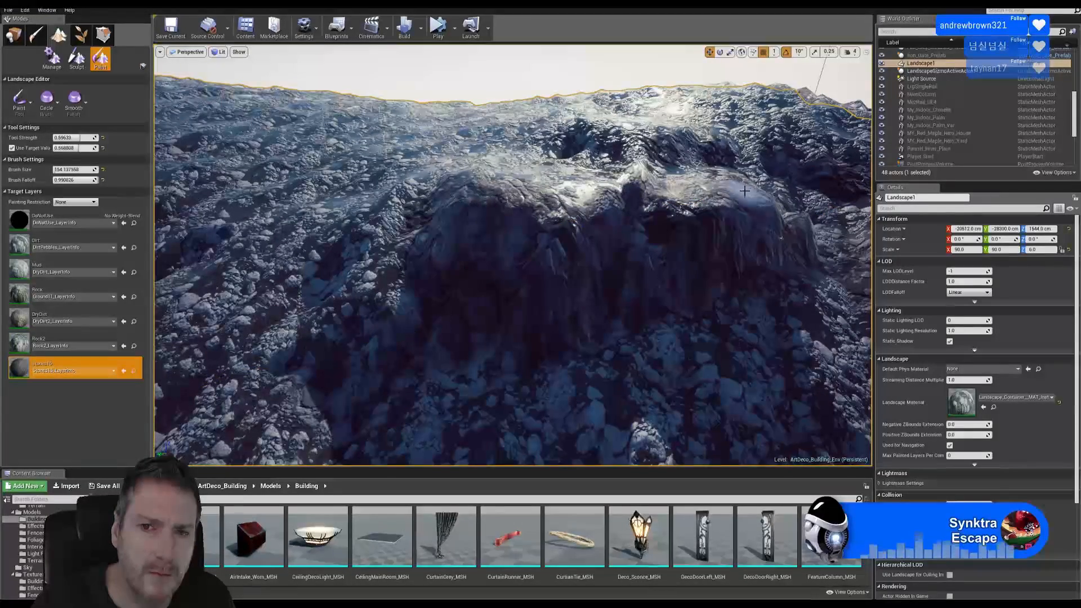
pyautogui.moveTo(425, 206); pyautogui.dragTo(526, 219)
pyautogui.moveTo(526, 220)
pyautogui.mouseDown(button='right')
pyautogui.moveTo(555, 155)
pyautogui.moveTo(613, 152)
pyautogui.mouseUp(button='right')
pyautogui.moveTo(526, 304); pyautogui.dragTo(460, 339, button='right')
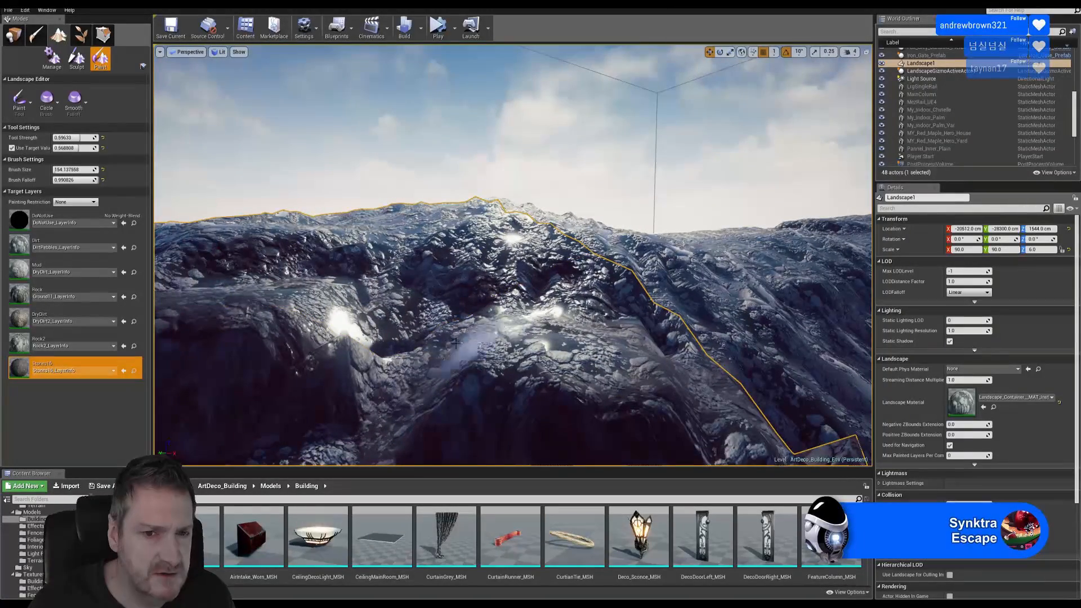
# Step: Paint the Stones15 layer over the ridges and hollows further up the hillside
pyautogui.moveTo(438, 327); pyautogui.dragTo(626, 319, button='right')
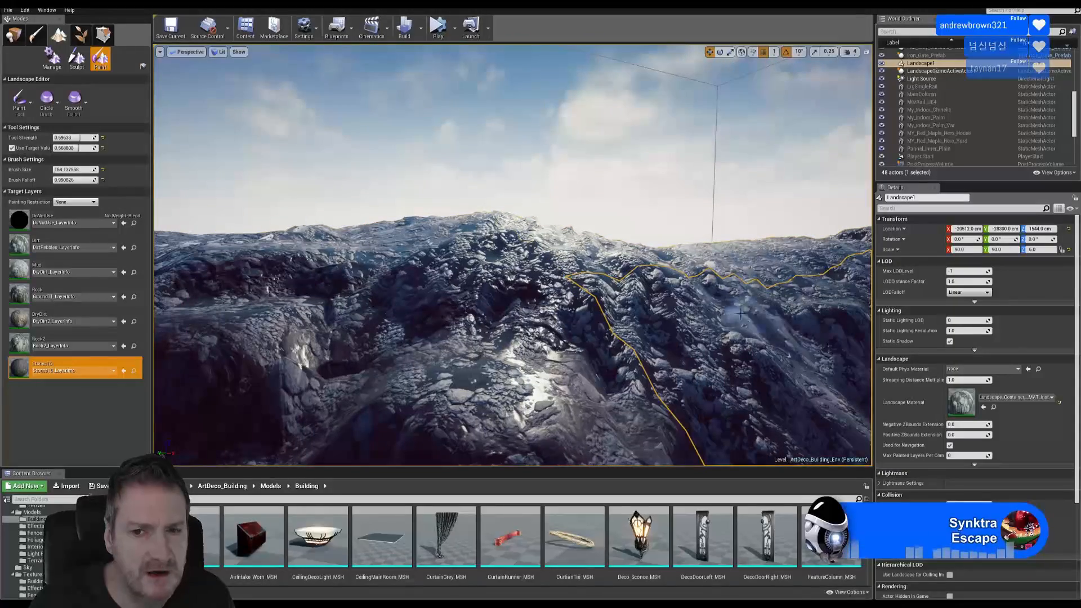
pyautogui.moveTo(605, 367); pyautogui.dragTo(481, 376, button='right')
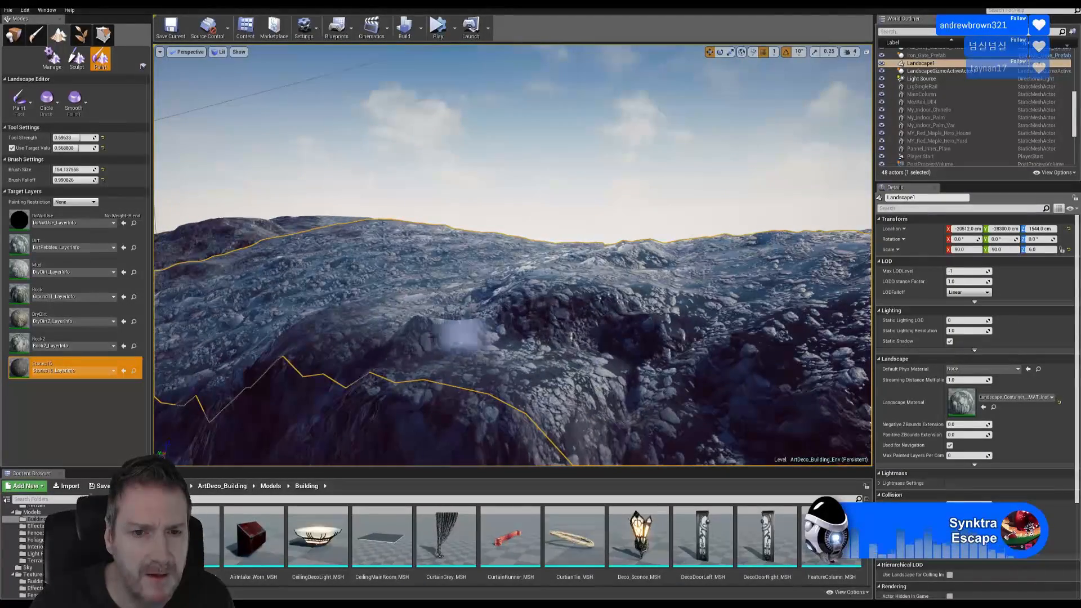
pyautogui.moveTo(570, 338); pyautogui.dragTo(534, 357, button='right')
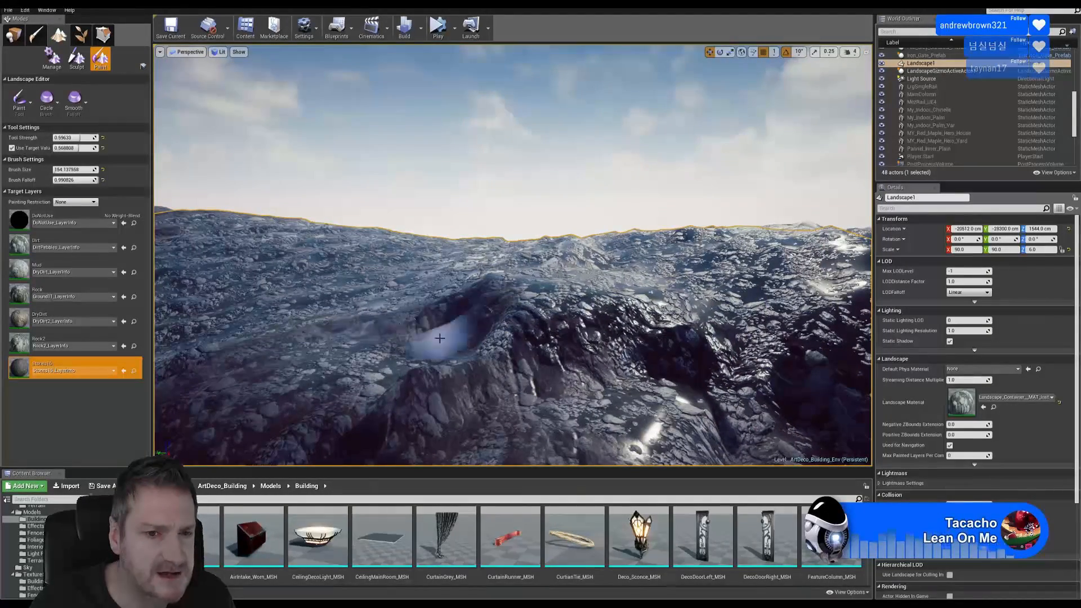
pyautogui.moveTo(440, 331)
pyautogui.mouseDown(button='right')
pyautogui.moveTo(369, 349)
pyautogui.moveTo(388, 405)
pyautogui.mouseUp(button='right')
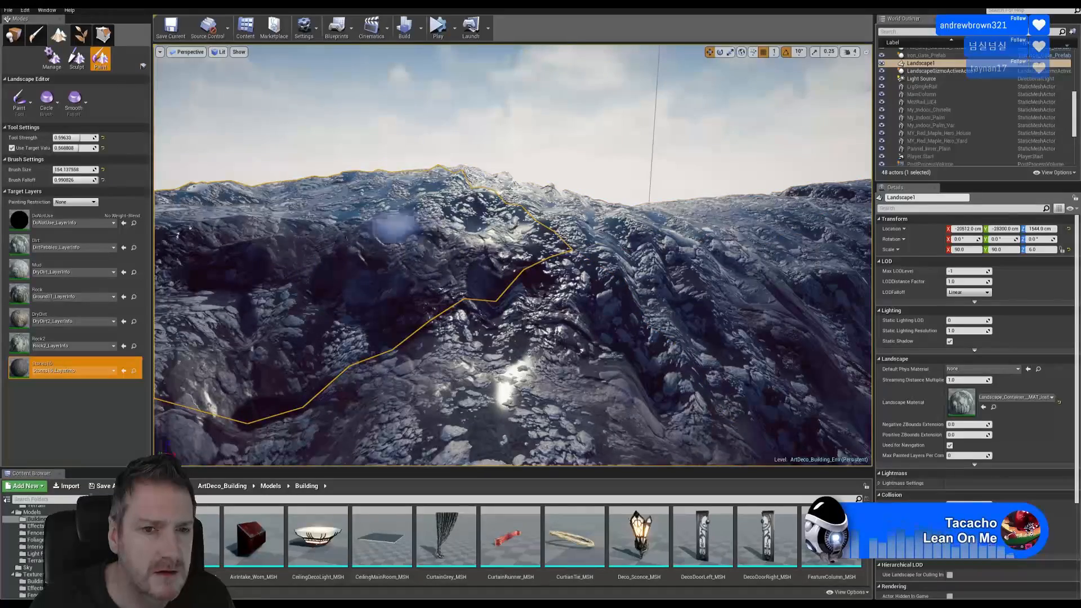
pyautogui.moveTo(481, 221); pyautogui.dragTo(471, 224, button='right')
pyautogui.moveTo(452, 277); pyautogui.dragTo(455, 276, button='right')
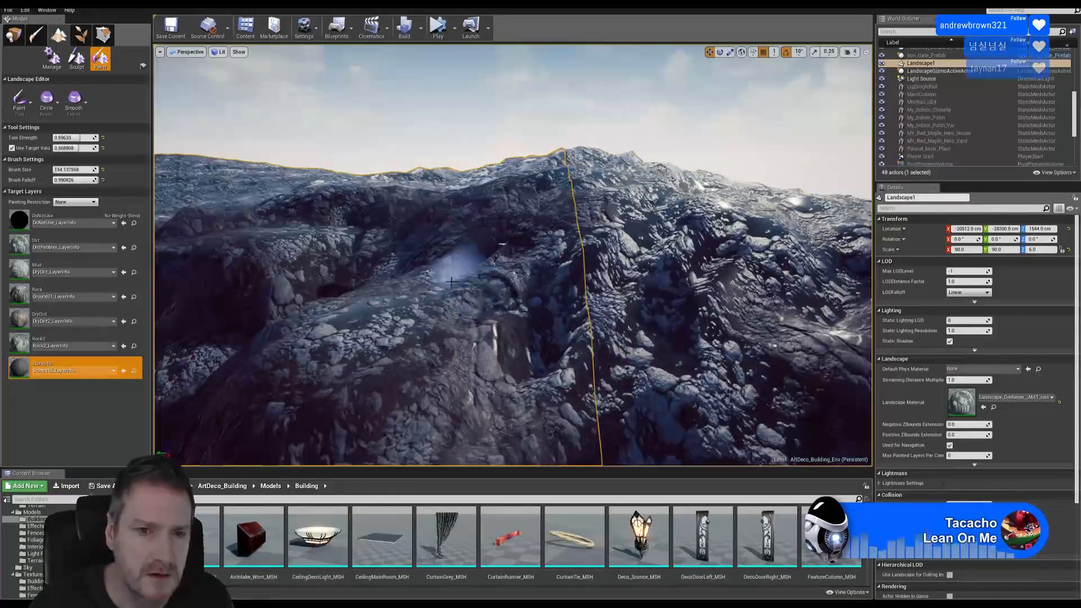
pyautogui.moveTo(520, 298); pyautogui.dragTo(540, 287, button='right')
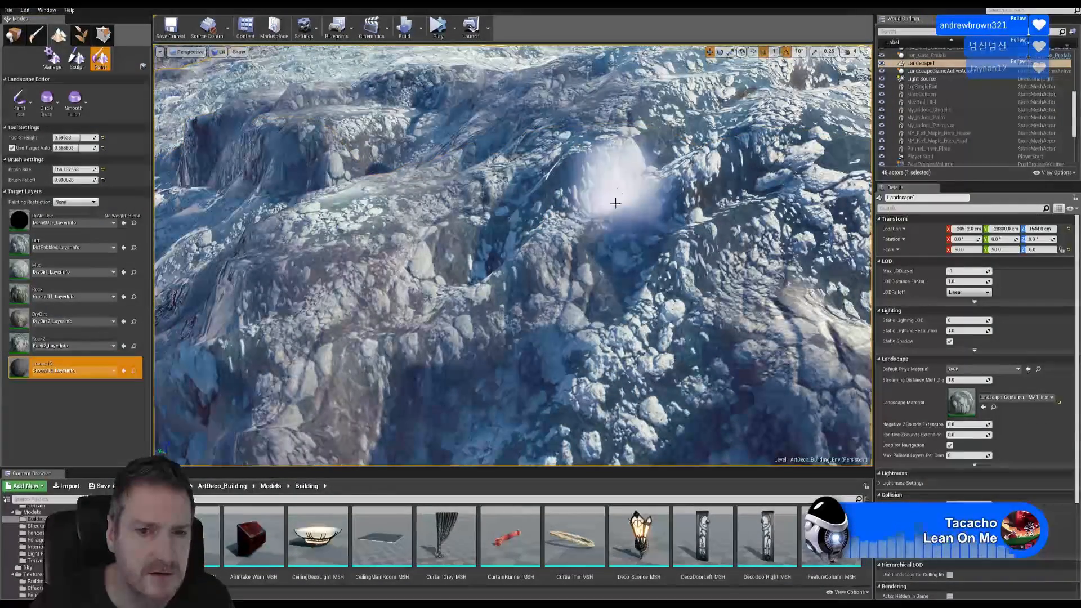
# Step: Paint the Rock2 layer over the steep gully walls and hollows on the stony hillside
pyautogui.click(73, 344)
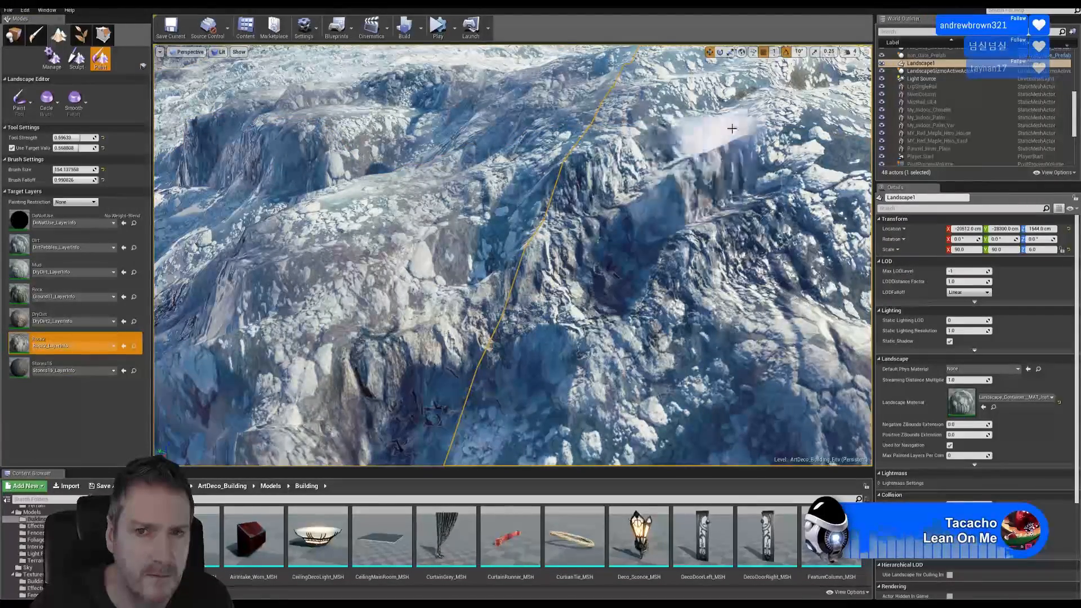
pyautogui.moveTo(638, 236); pyautogui.dragTo(638, 237, button='right')
pyautogui.moveTo(566, 213); pyautogui.dragTo(567, 213, button='right')
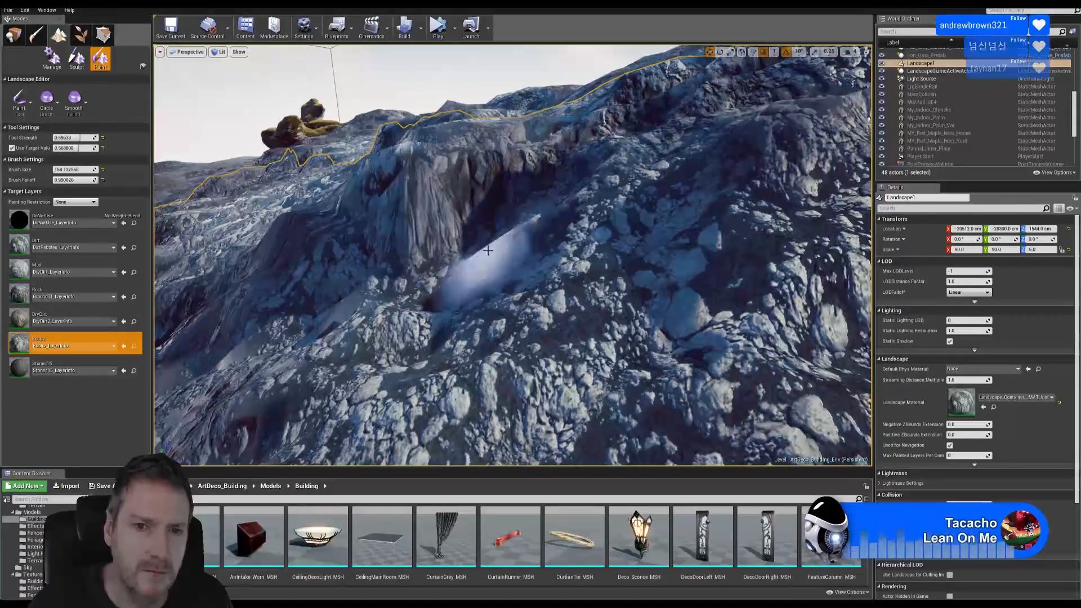
pyautogui.moveTo(767, 158); pyautogui.dragTo(777, 165)
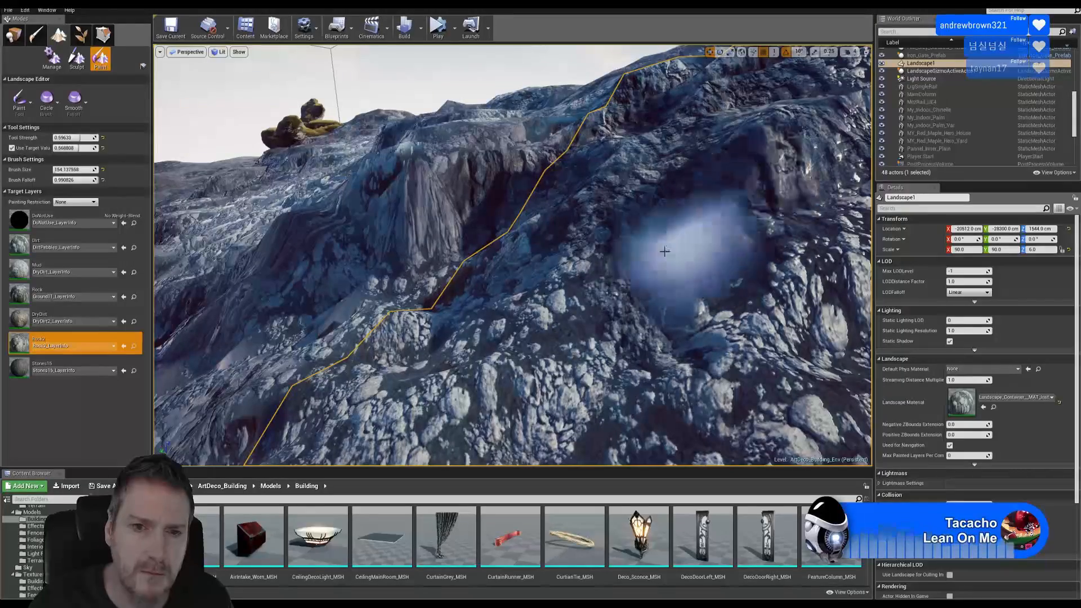
pyautogui.moveTo(428, 264)
pyautogui.mouseDown()
pyautogui.moveTo(403, 253)
pyautogui.moveTo(447, 229)
pyautogui.mouseUp()
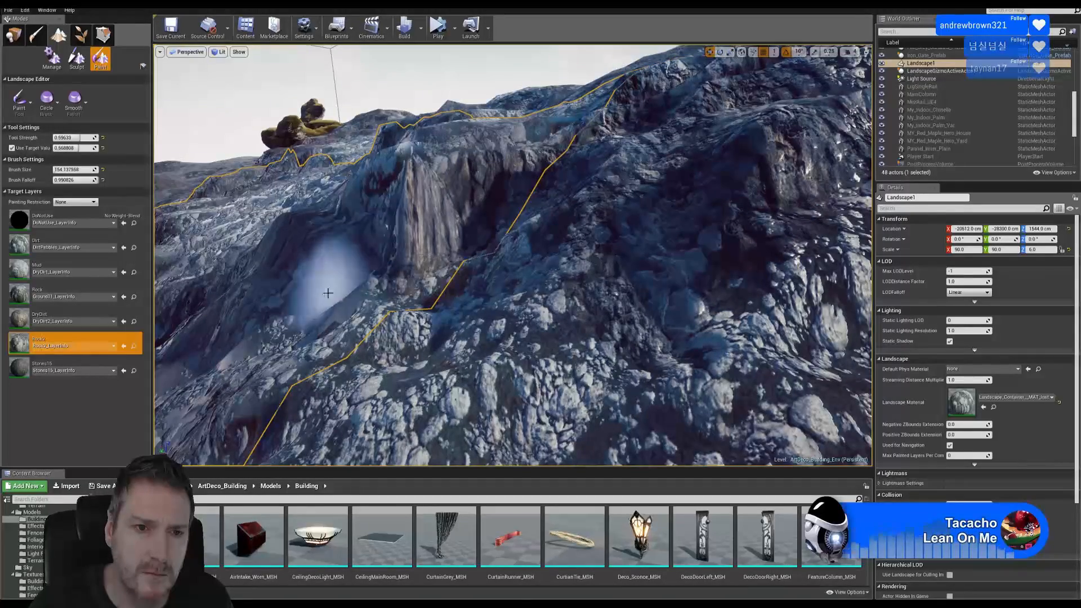
pyautogui.moveTo(617, 246); pyautogui.dragTo(665, 212, button='right')
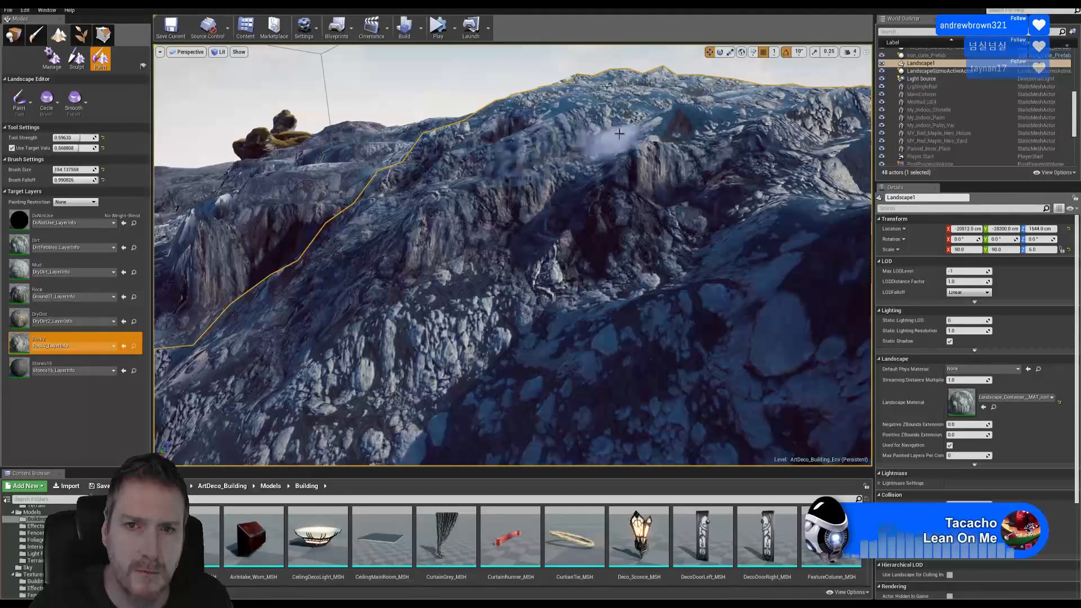
# Step: Paint the Rock2 layer around the hollow on the hillside and up towards the hill's crest
pyautogui.moveTo(632, 212)
pyautogui.mouseDown(button='right')
pyautogui.moveTo(632, 183)
pyautogui.moveTo(664, 180)
pyautogui.mouseUp(button='right')
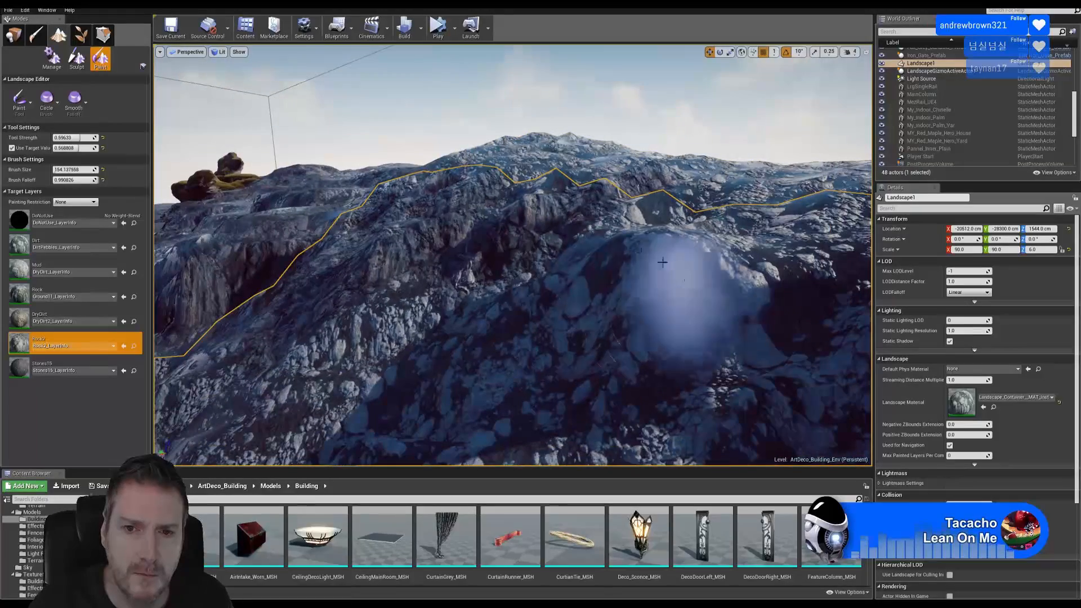
pyautogui.moveTo(577, 278); pyautogui.dragTo(580, 217, button='right')
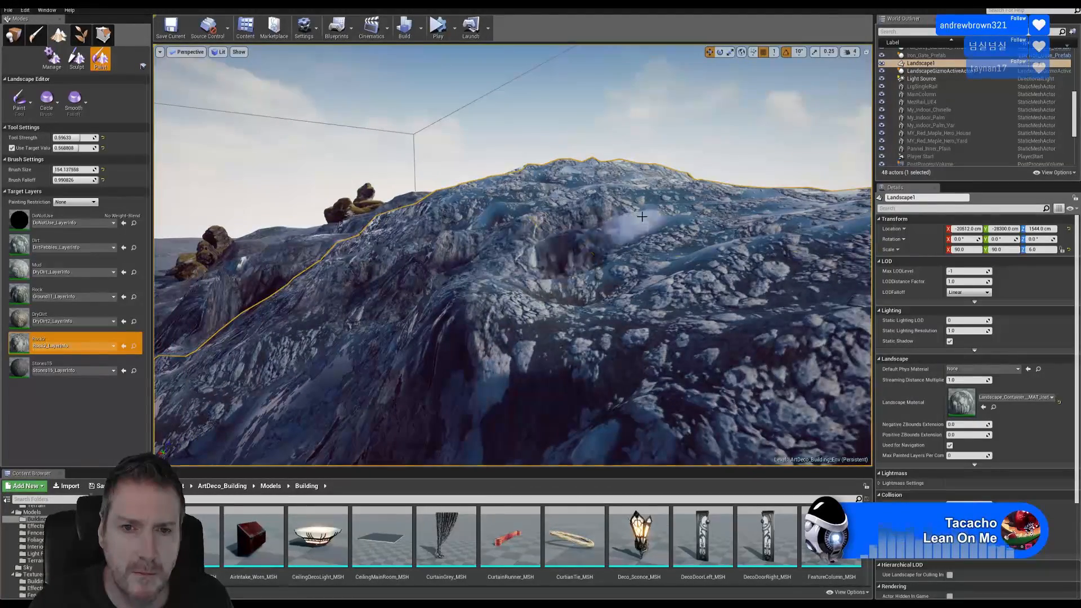
pyautogui.moveTo(473, 332)
pyautogui.mouseDown()
pyautogui.moveTo(514, 332)
pyautogui.moveTo(543, 353)
pyautogui.moveTo(533, 309)
pyautogui.moveTo(602, 235)
pyautogui.mouseUp()
pyautogui.moveTo(473, 221)
pyautogui.mouseDown()
pyautogui.moveTo(546, 225)
pyautogui.moveTo(422, 212)
pyautogui.mouseUp()
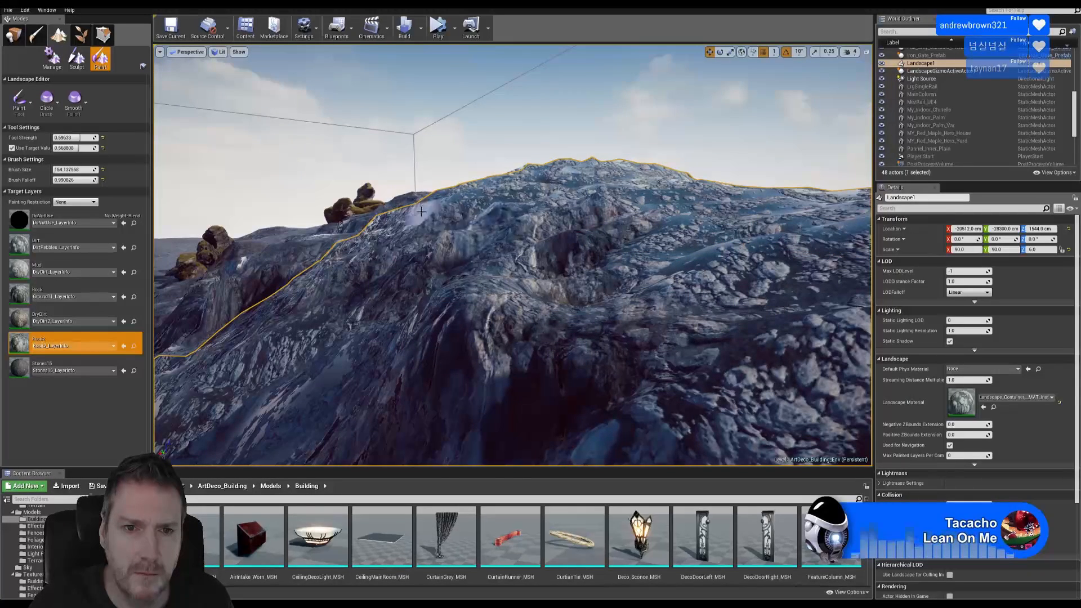
pyautogui.moveTo(491, 197); pyautogui.dragTo(591, 194)
pyautogui.moveTo(669, 195)
pyautogui.mouseDown()
pyautogui.moveTo(737, 216)
pyautogui.moveTo(690, 251)
pyautogui.moveTo(717, 237)
pyautogui.moveTo(591, 212)
pyautogui.moveTo(603, 188)
pyautogui.mouseUp()
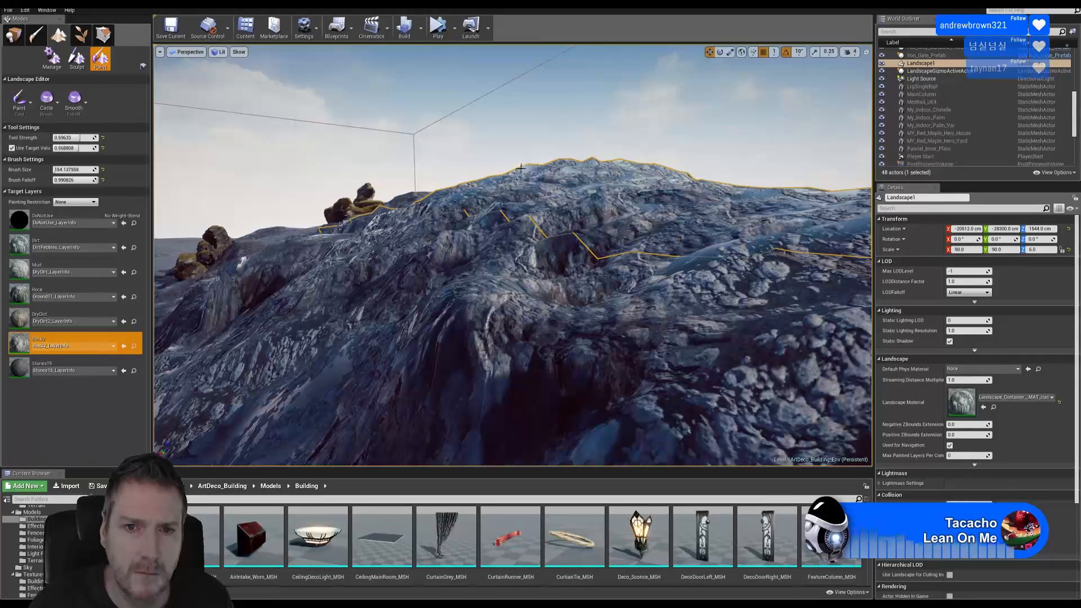
# Step: Paint the Rock2 layer over the rounded hilltop and across the low bank in its stony slope
pyautogui.moveTo(582, 176); pyautogui.dragTo(523, 255, button='right')
pyautogui.moveTo(523, 255)
pyautogui.mouseDown()
pyautogui.moveTo(403, 248)
pyautogui.moveTo(414, 234)
pyautogui.moveTo(529, 210)
pyautogui.moveTo(411, 203)
pyautogui.moveTo(569, 189)
pyautogui.moveTo(518, 178)
pyautogui.moveTo(665, 179)
pyautogui.moveTo(727, 192)
pyautogui.moveTo(816, 242)
pyautogui.moveTo(667, 214)
pyautogui.mouseUp()
pyautogui.moveTo(604, 213)
pyautogui.mouseDown(button='right')
pyautogui.moveTo(608, 222)
pyautogui.moveTo(625, 209)
pyautogui.moveTo(690, 213)
pyautogui.mouseUp(button='right')
pyautogui.moveTo(541, 201); pyautogui.dragTo(534, 199, button='right')
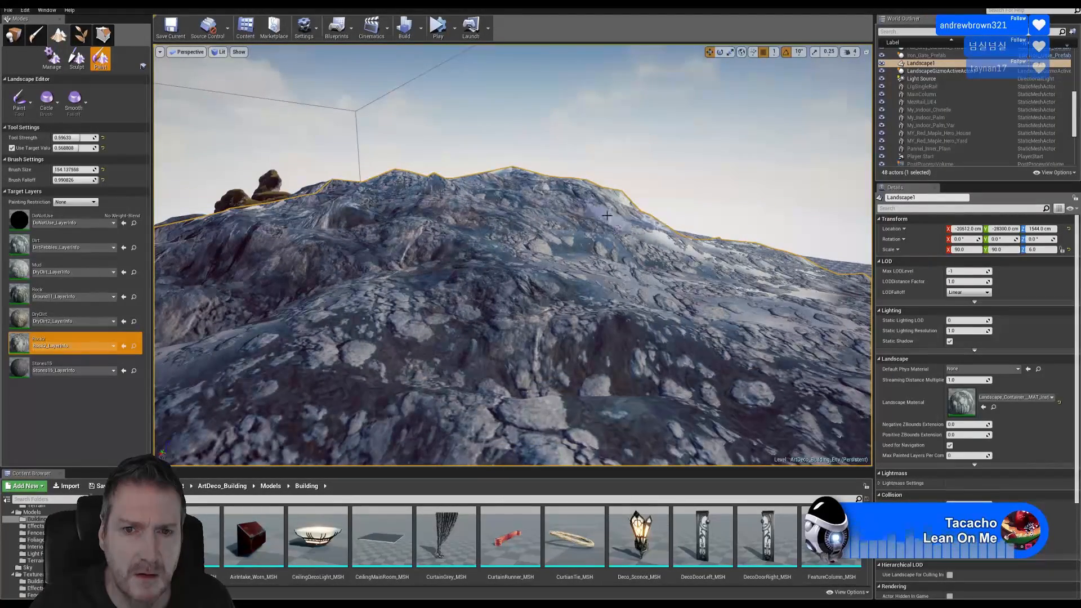
pyautogui.moveTo(528, 232)
pyautogui.mouseDown()
pyautogui.moveTo(681, 264)
pyautogui.moveTo(507, 290)
pyautogui.moveTo(689, 317)
pyautogui.moveTo(349, 355)
pyautogui.moveTo(647, 367)
pyautogui.moveTo(424, 362)
pyautogui.moveTo(542, 317)
pyautogui.mouseUp()
pyautogui.moveTo(542, 318)
pyautogui.mouseDown(button='right')
pyautogui.moveTo(527, 313)
pyautogui.moveTo(551, 309)
pyautogui.mouseUp(button='right')
pyautogui.moveTo(371, 316)
pyautogui.mouseDown()
pyautogui.moveTo(560, 321)
pyautogui.moveTo(724, 365)
pyautogui.moveTo(684, 335)
pyautogui.mouseUp()
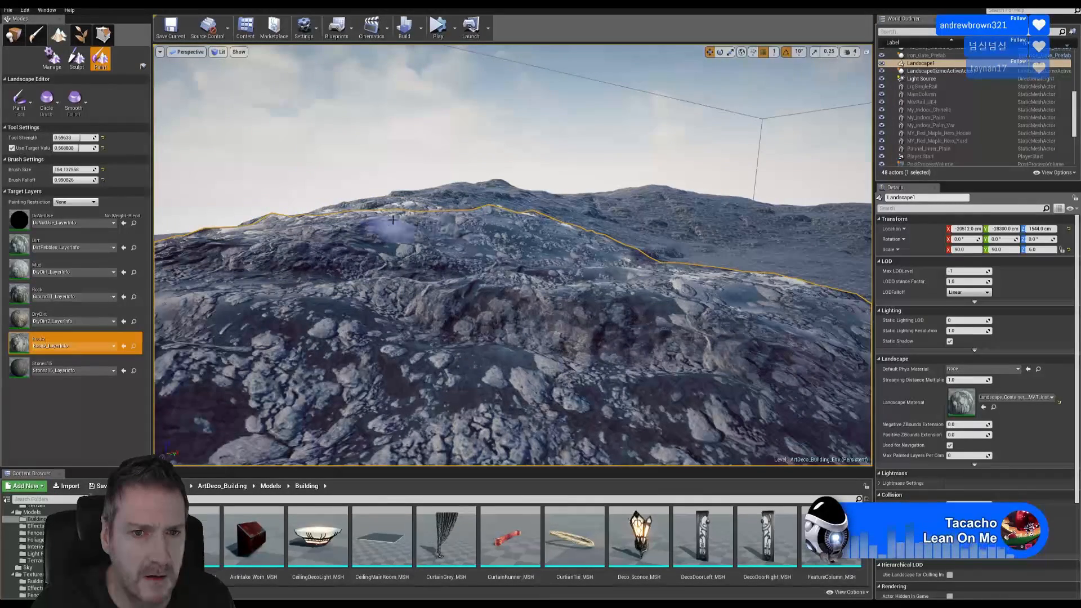
# Step: Paint the DryDirt layer in patches across the broad stony slope and down beside the dark hollow
pyautogui.moveTo(473, 220); pyautogui.dragTo(478, 221, button='right')
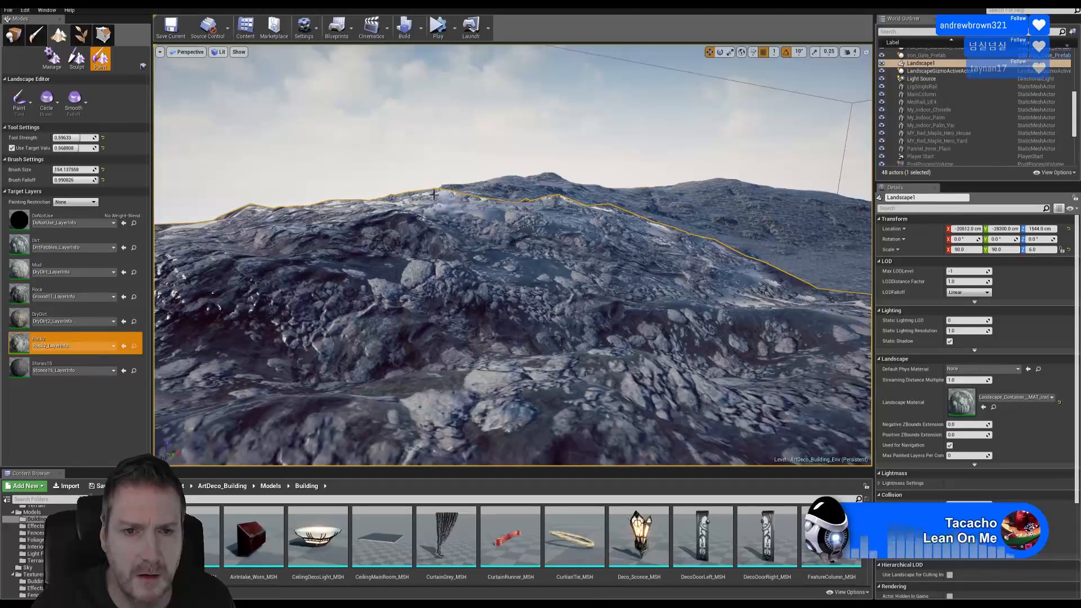
pyautogui.moveTo(664, 388)
pyautogui.mouseDown(button='right')
pyautogui.moveTo(641, 385)
pyautogui.moveTo(568, 280)
pyautogui.mouseUp(button='right')
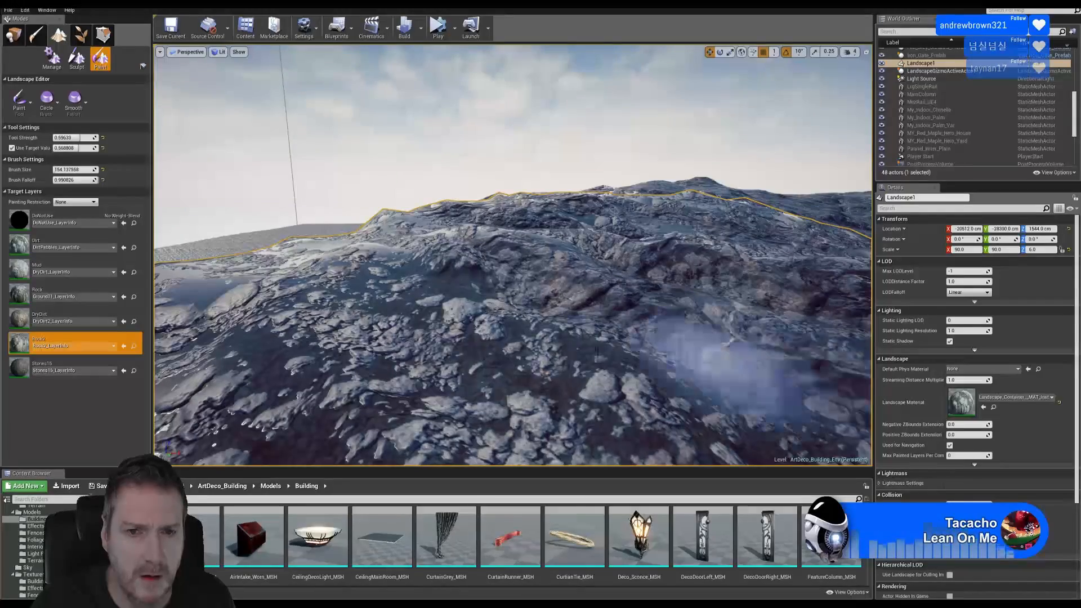
pyautogui.moveTo(647, 398); pyautogui.dragTo(374, 275, button='right')
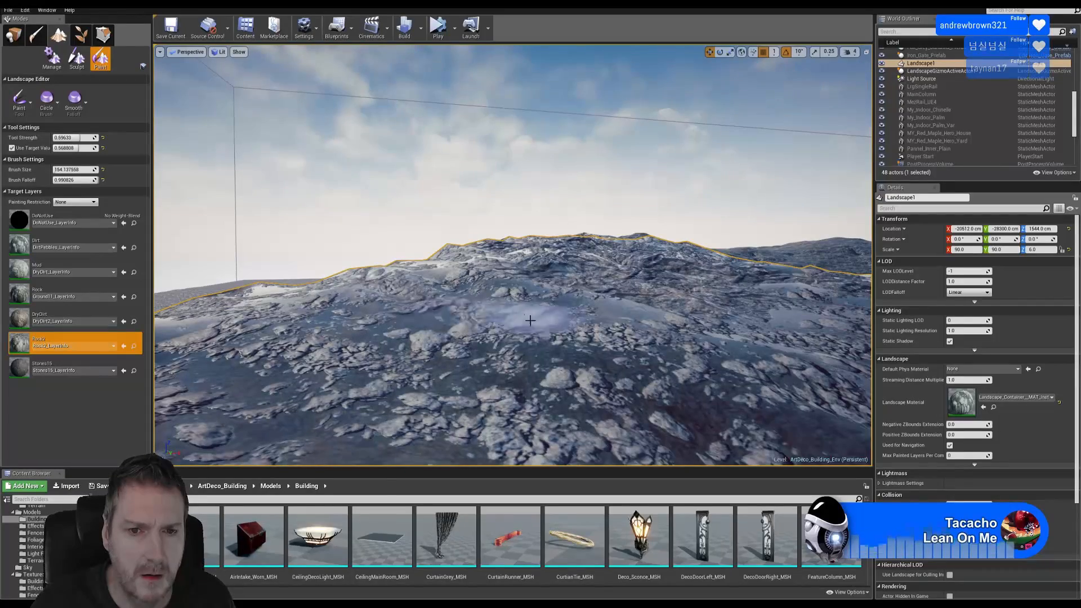
pyautogui.moveTo(723, 363); pyautogui.dragTo(473, 311, button='right')
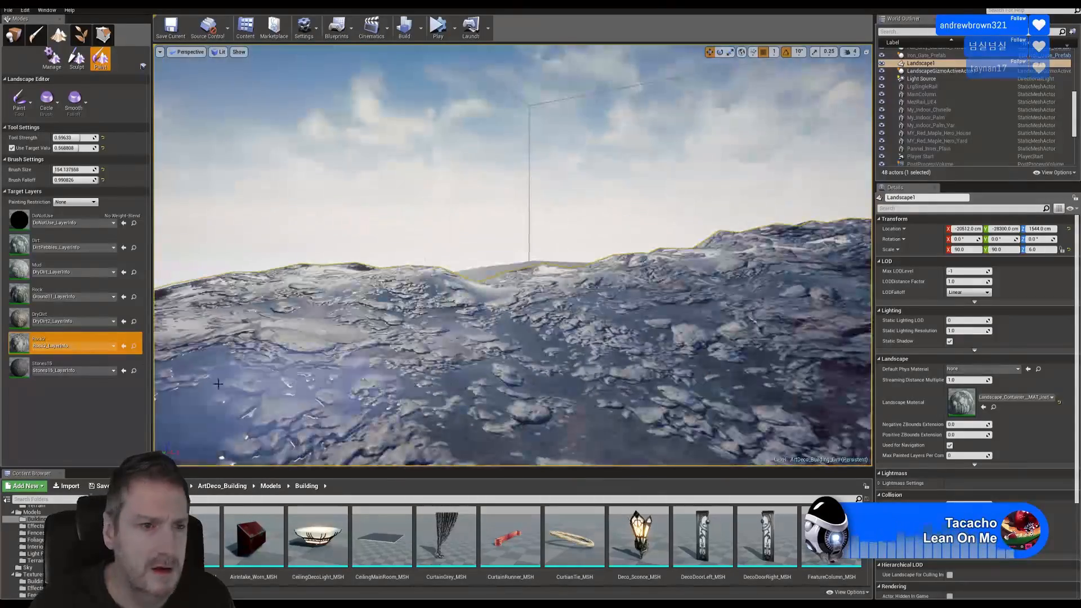
pyautogui.click(73, 318)
pyautogui.moveTo(593, 289); pyautogui.dragTo(664, 307, button='right')
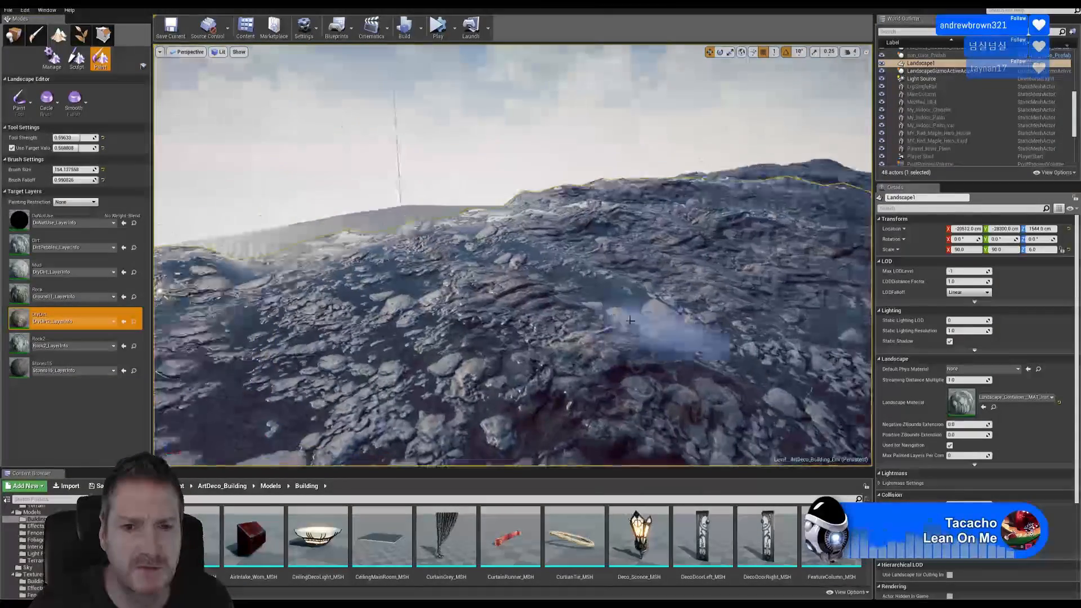
pyautogui.moveTo(806, 316); pyautogui.dragTo(764, 329, button='right')
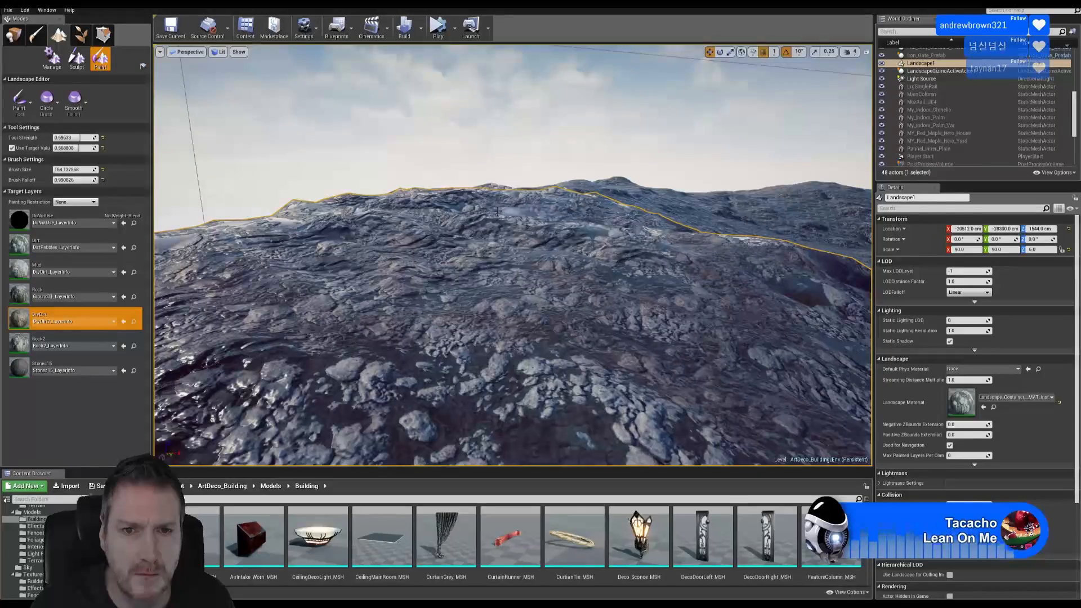
pyautogui.moveTo(699, 296); pyautogui.dragTo(648, 310, button='right')
pyautogui.moveTo(406, 236)
pyautogui.mouseDown()
pyautogui.moveTo(510, 287)
pyautogui.moveTo(549, 288)
pyautogui.moveTo(684, 250)
pyautogui.mouseUp()
pyautogui.moveTo(688, 289); pyautogui.dragTo(613, 294, button='right')
pyautogui.moveTo(184, 345); pyautogui.dragTo(268, 288)
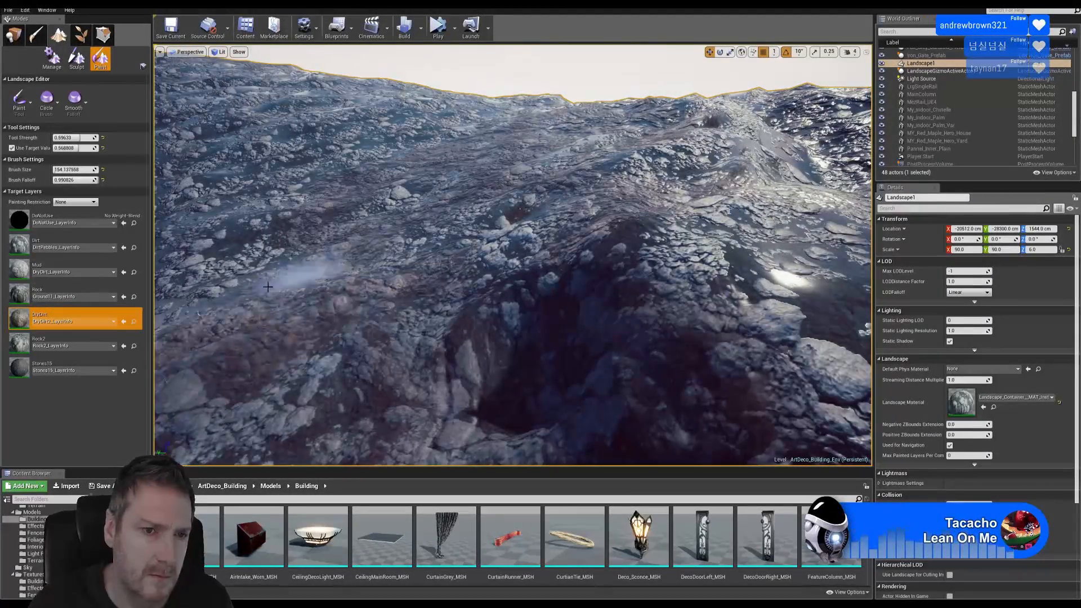
# Step: Paint the Mud layer across the stony slope above the dark hollow and over the neighbouring rocky bank
pyautogui.click(73, 273)
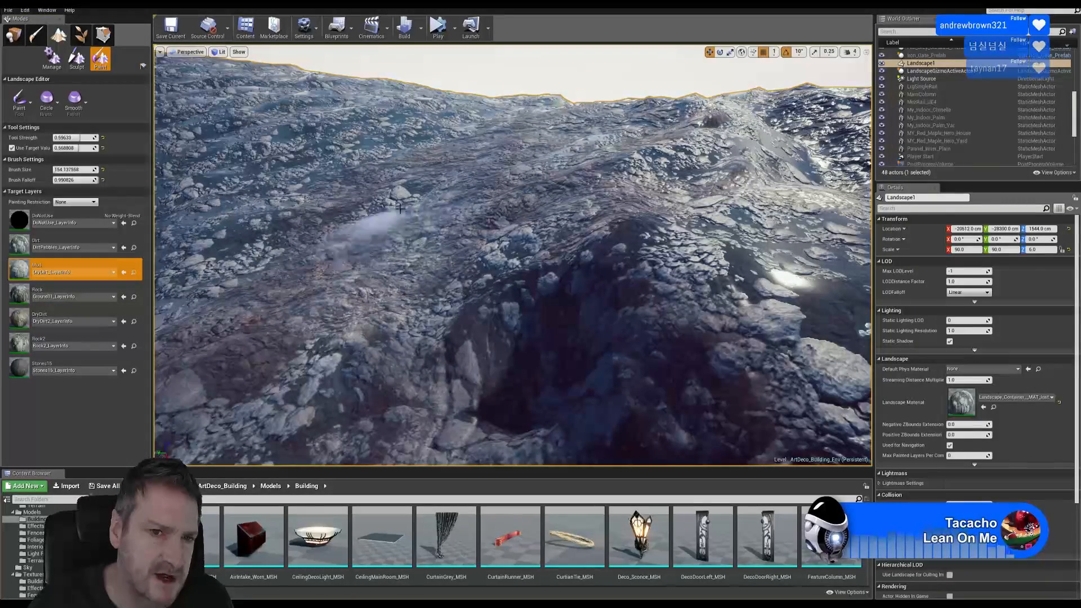
pyautogui.moveTo(252, 263); pyautogui.dragTo(502, 195)
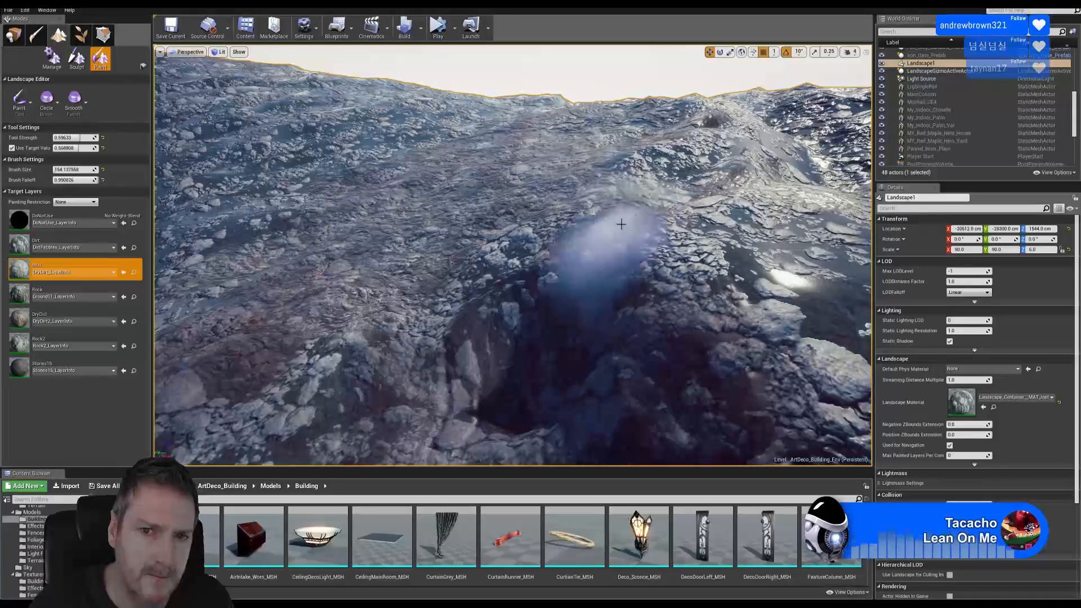
pyautogui.moveTo(612, 178); pyautogui.dragTo(588, 216, button='right')
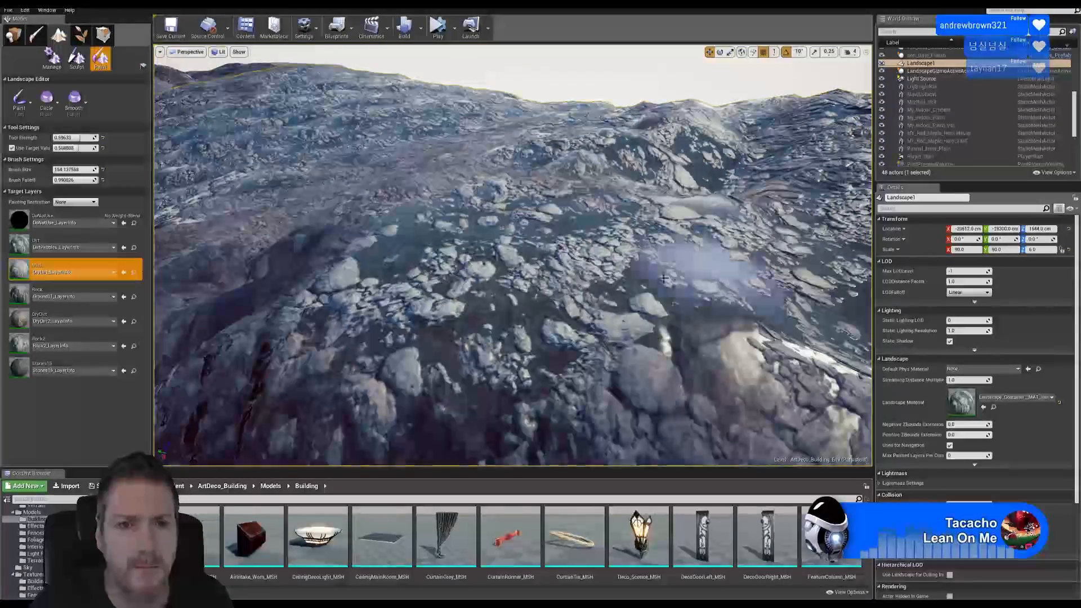
pyautogui.moveTo(627, 259)
pyautogui.mouseDown(button='right')
pyautogui.moveTo(709, 236)
pyautogui.moveTo(538, 240)
pyautogui.mouseUp(button='right')
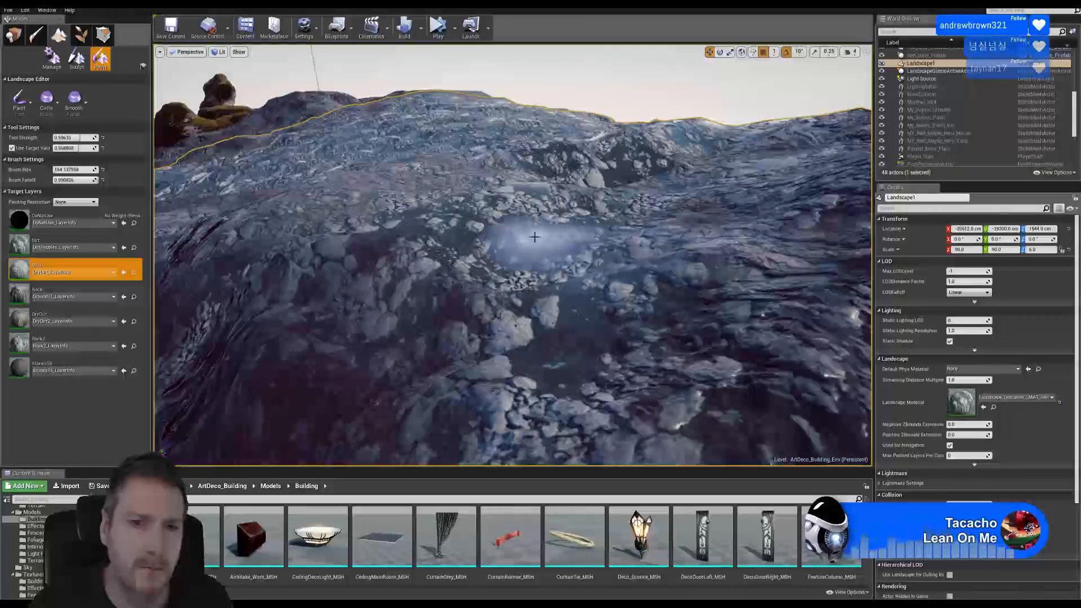
pyautogui.moveTo(430, 242); pyautogui.dragTo(569, 313)
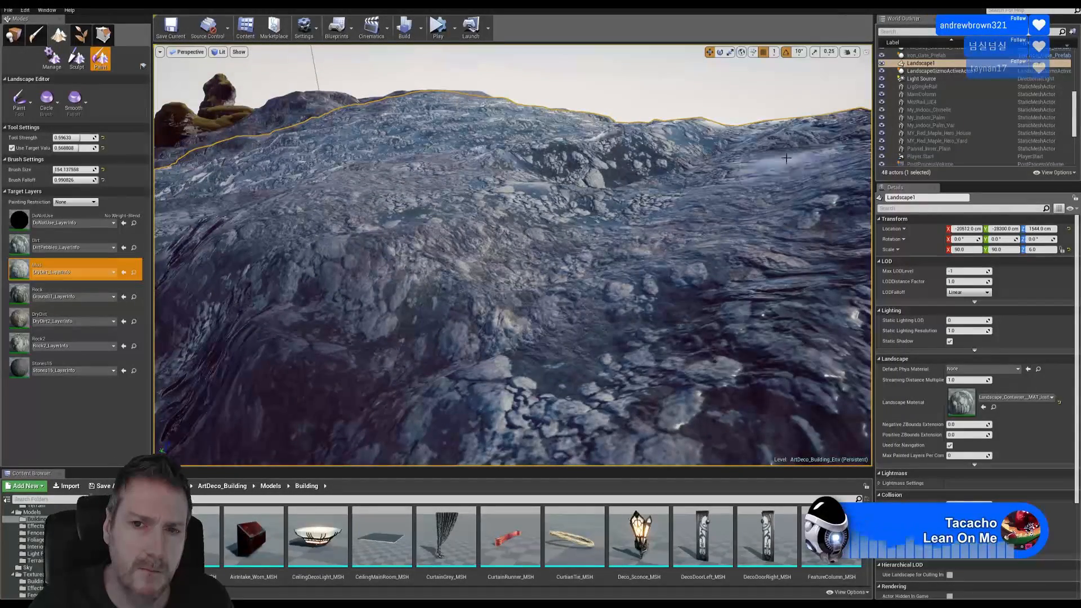
# Step: Paint the Mud layer over the stony dip below the hill's crest and along the rounded ridge
pyautogui.moveTo(615, 247); pyautogui.dragTo(615, 189, button='right')
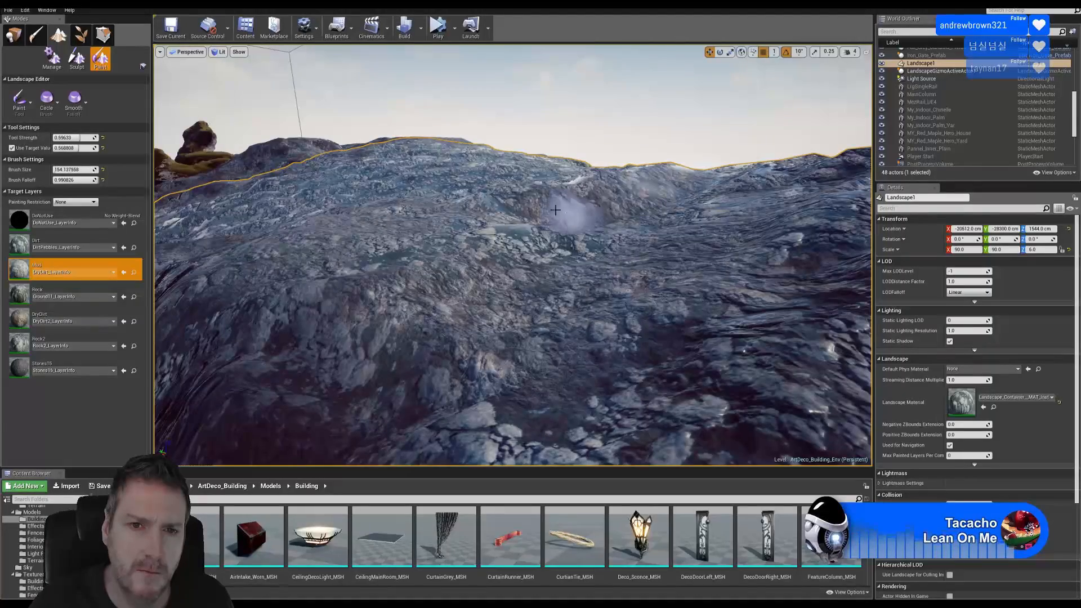
pyautogui.moveTo(449, 198)
pyautogui.mouseDown(button='right')
pyautogui.moveTo(647, 198)
pyautogui.moveTo(443, 217)
pyautogui.mouseUp(button='right')
pyautogui.press('w')
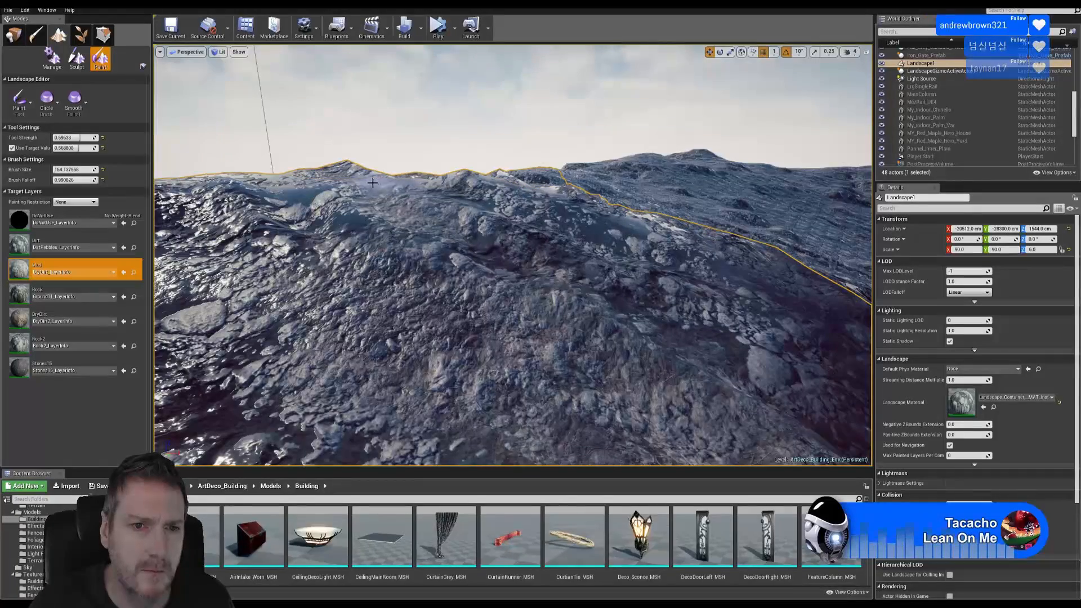
pyautogui.moveTo(735, 280); pyautogui.dragTo(491, 256, button='right')
pyautogui.moveTo(399, 263); pyautogui.dragTo(377, 306, button='right')
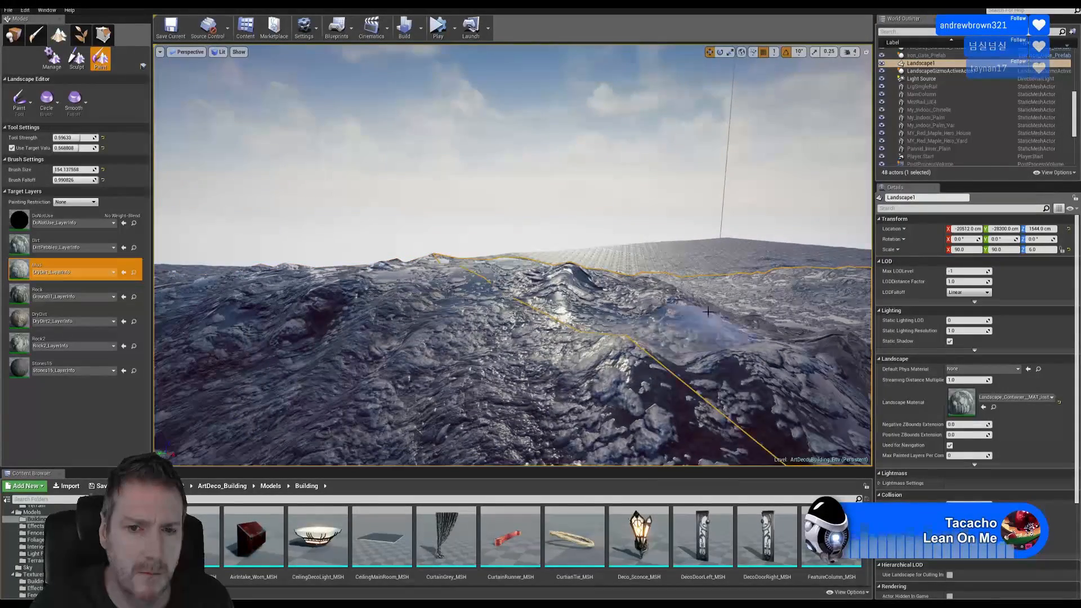
# Step: Paint the Mud layer over the outer ridge and down the broad cracked-stone slope beneath the hilltop
pyautogui.moveTo(604, 284); pyautogui.dragTo(601, 282, button='right')
pyautogui.moveTo(522, 265); pyautogui.dragTo(657, 271, button='right')
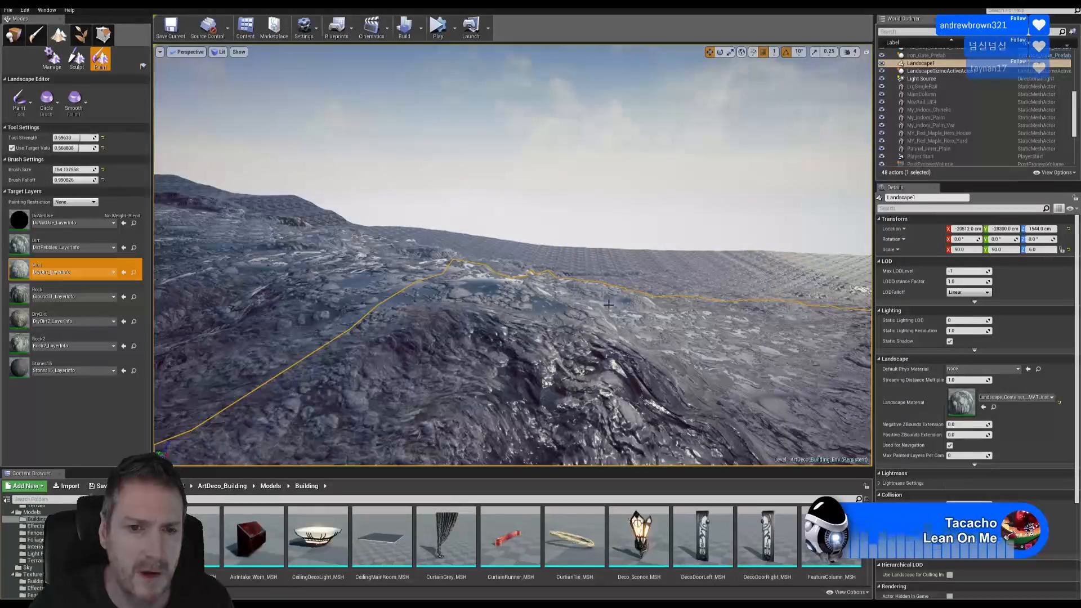
pyautogui.moveTo(720, 327); pyautogui.dragTo(543, 336, button='right')
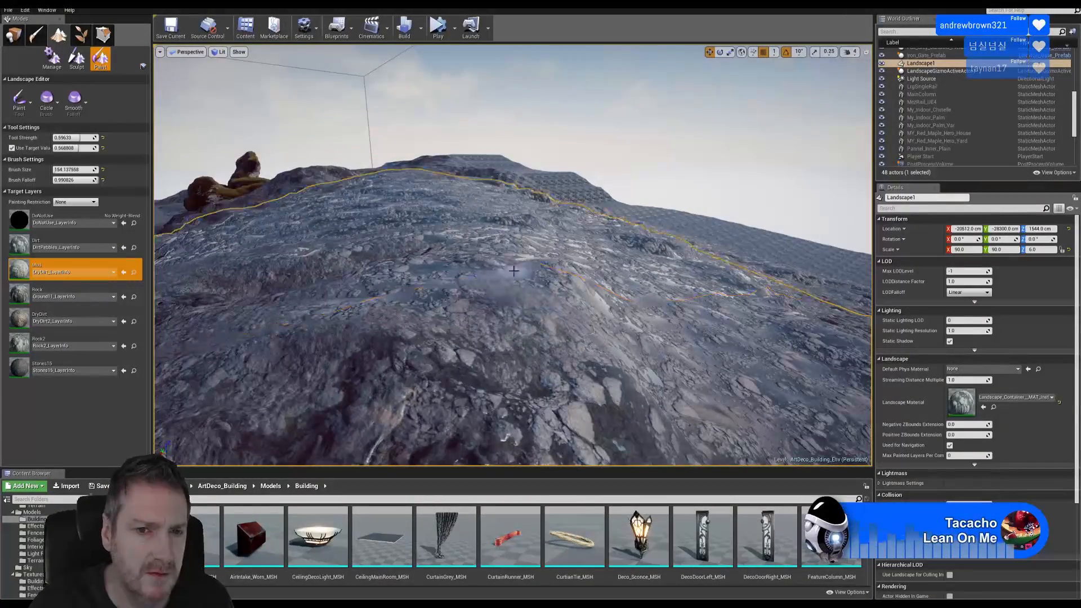
pyautogui.moveTo(646, 284); pyautogui.dragTo(402, 273, button='right')
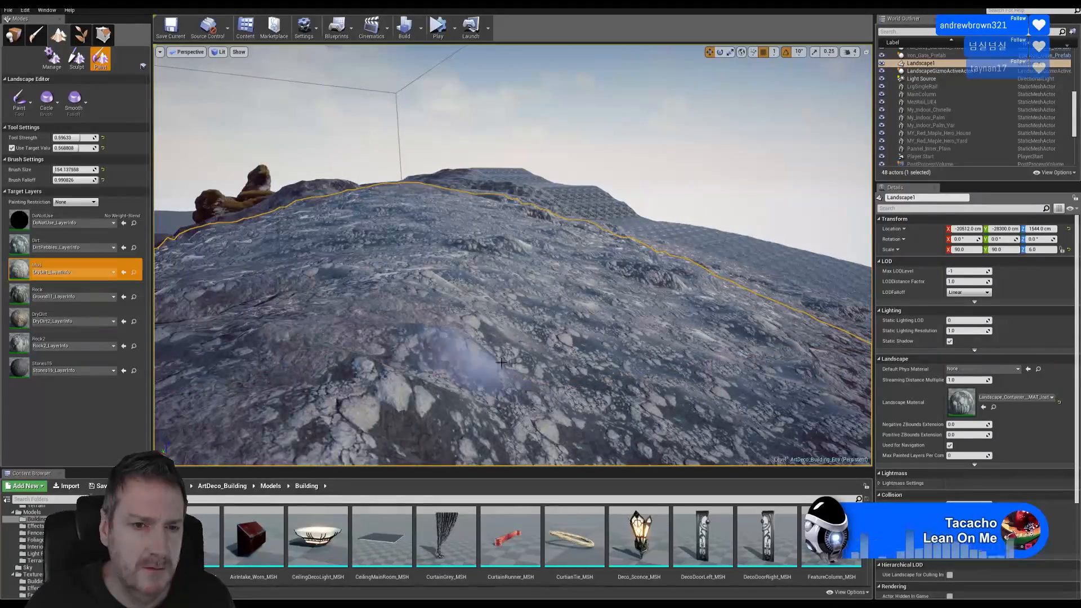
pyautogui.moveTo(450, 258); pyautogui.dragTo(388, 265, button='right')
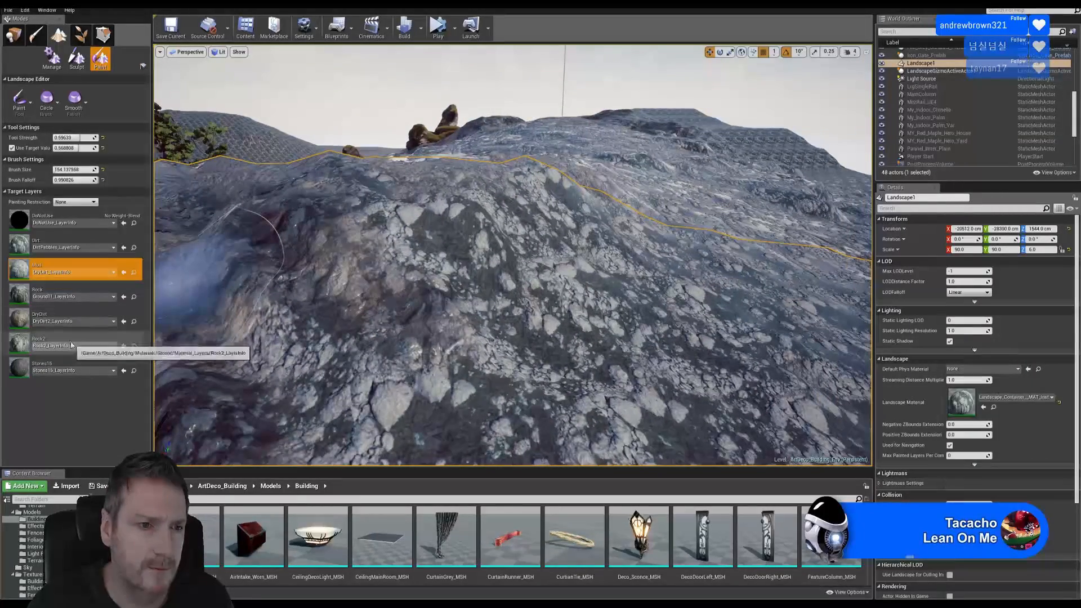
# Step: Paint the Rock2 layer over the steep bank and the small outcrops protruding from the pebbly slope
pyautogui.click(45, 343)
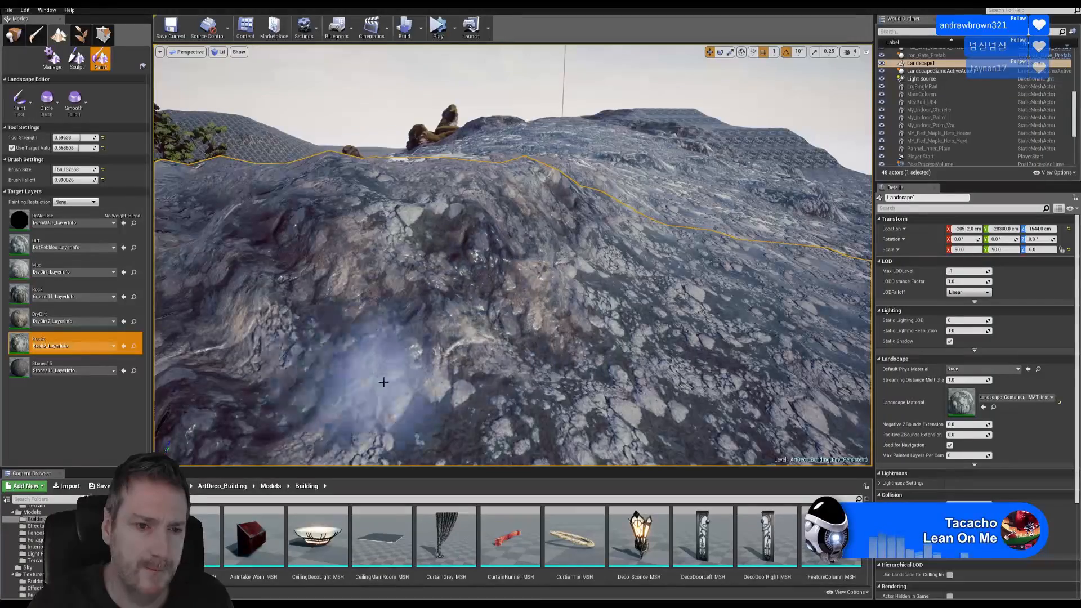
pyautogui.moveTo(514, 327)
pyautogui.mouseDown(button='right')
pyautogui.moveTo(442, 327)
pyautogui.moveTo(467, 337)
pyautogui.mouseUp(button='right')
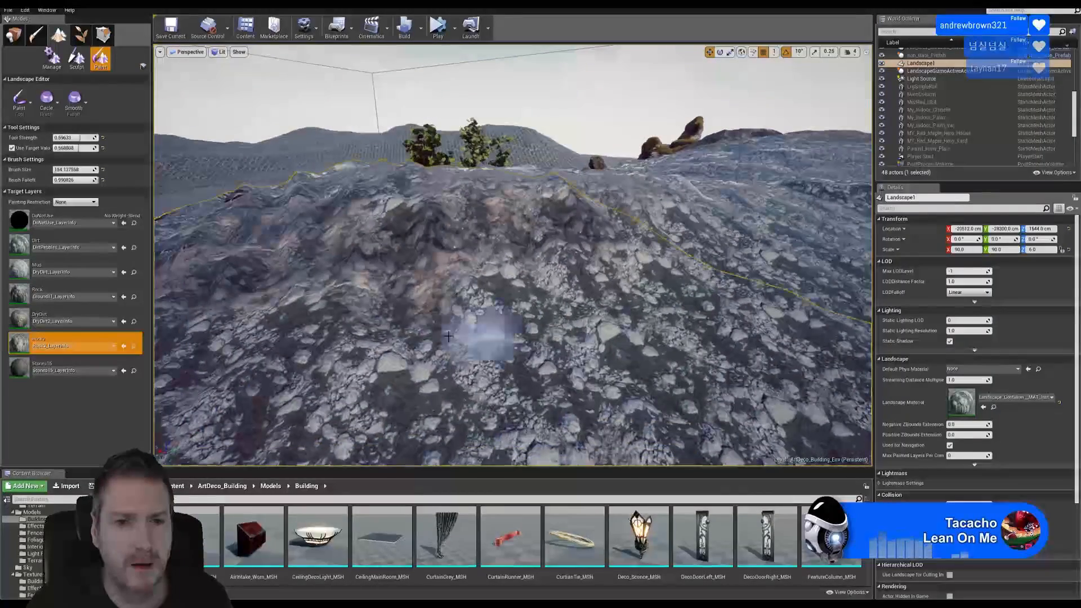
pyautogui.moveTo(448, 262)
pyautogui.mouseDown()
pyautogui.moveTo(483, 410)
pyautogui.moveTo(265, 362)
pyautogui.moveTo(620, 354)
pyautogui.moveTo(664, 315)
pyautogui.mouseUp()
pyautogui.moveTo(664, 315); pyautogui.dragTo(515, 303, button='right')
pyautogui.press('w')
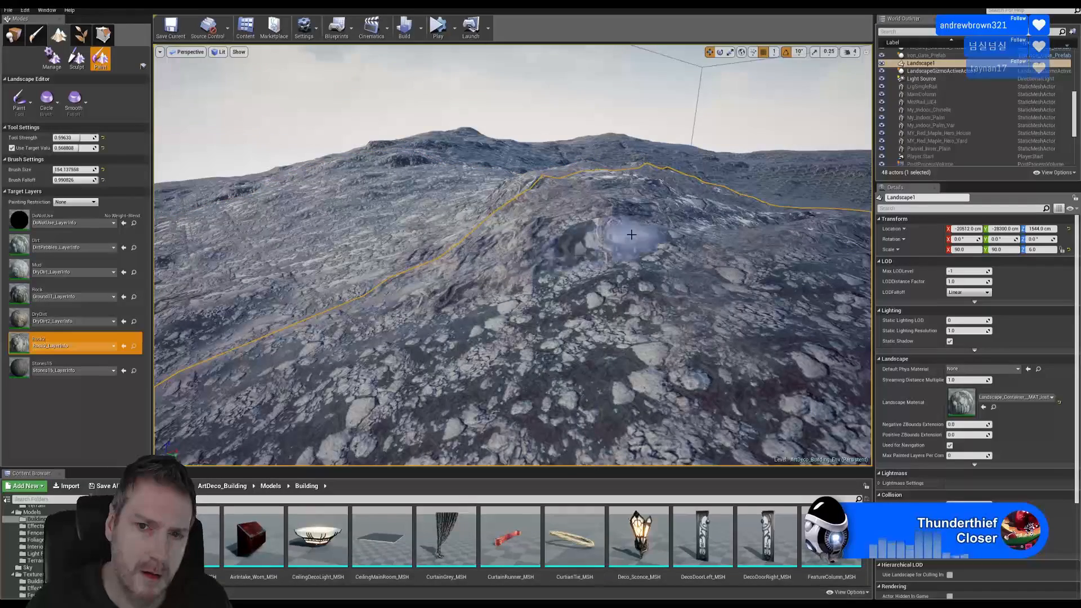
pyautogui.moveTo(640, 244)
pyautogui.mouseDown()
pyautogui.moveTo(633, 290)
pyautogui.moveTo(363, 394)
pyautogui.moveTo(572, 324)
pyautogui.mouseUp()
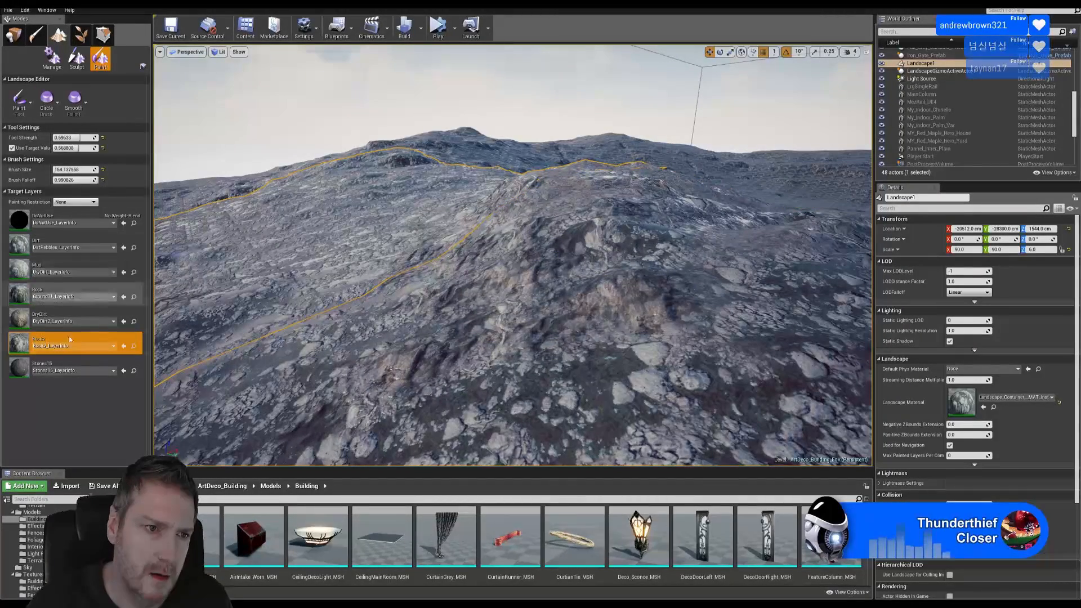
# Step: Paint the Stones15 layer in patches across the rocky hillside, its low ridges and the slope beside the dark hollow
pyautogui.click(73, 368)
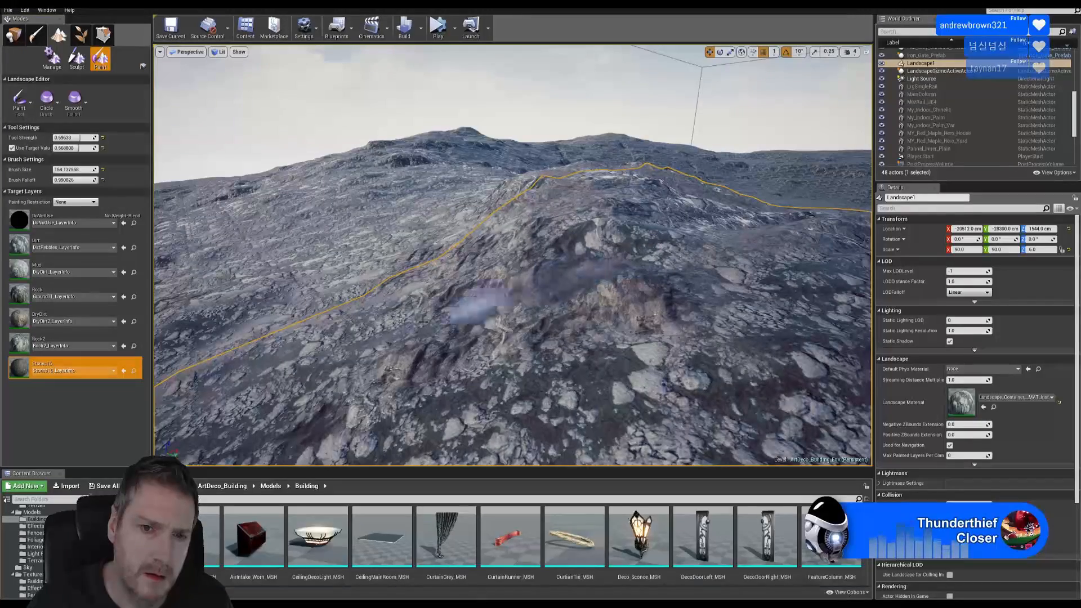
pyautogui.click(340, 290)
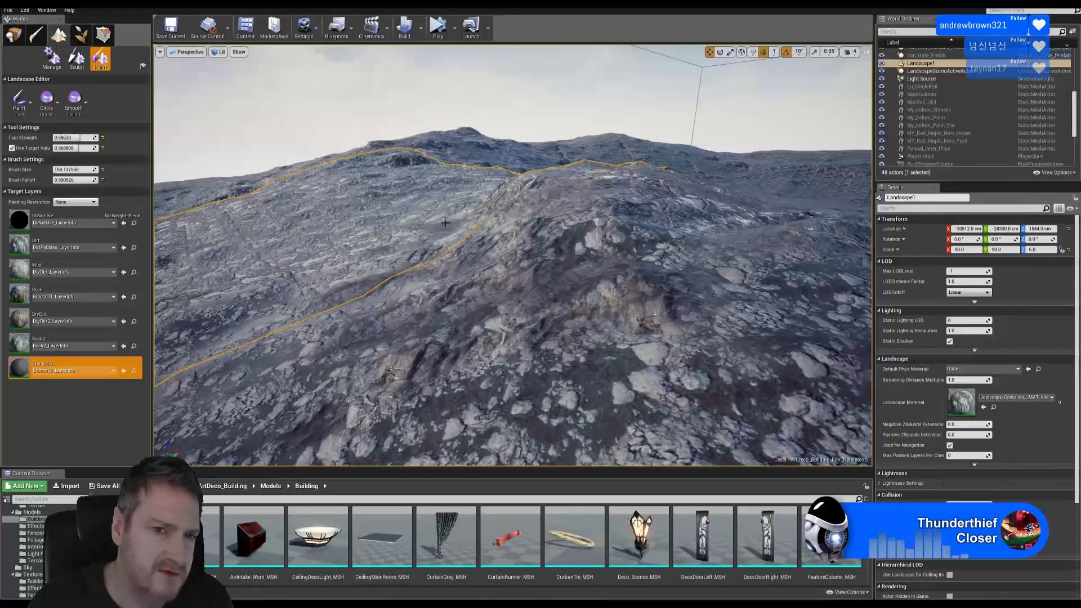
pyautogui.press('d')
pyautogui.moveTo(725, 242)
pyautogui.mouseDown(button='right')
pyautogui.moveTo(742, 240)
pyautogui.moveTo(725, 242)
pyautogui.mouseUp(button='right')
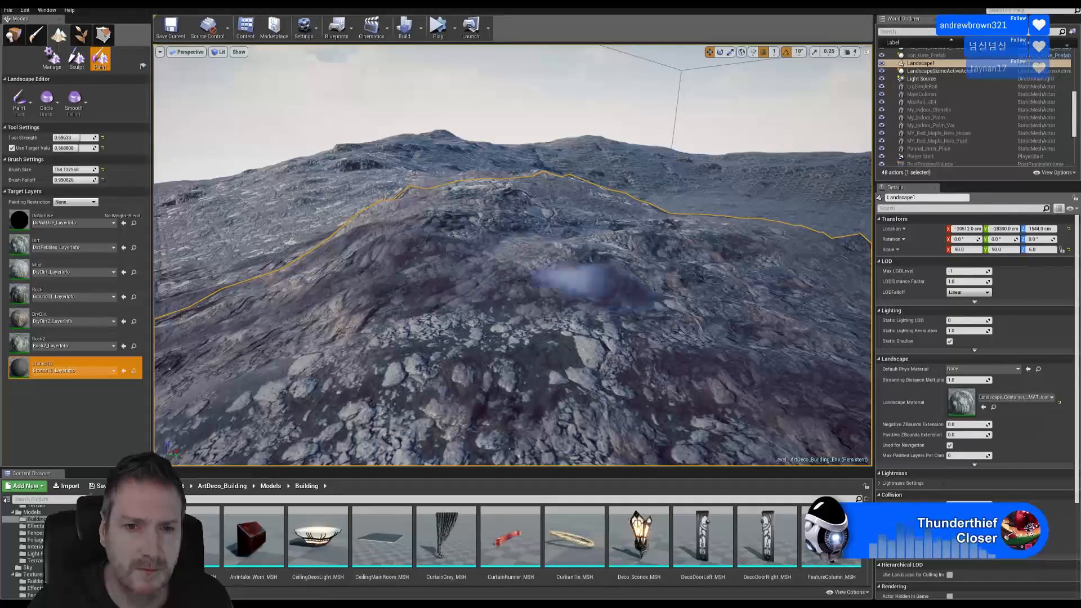
pyautogui.moveTo(615, 311); pyautogui.dragTo(648, 325, button='right')
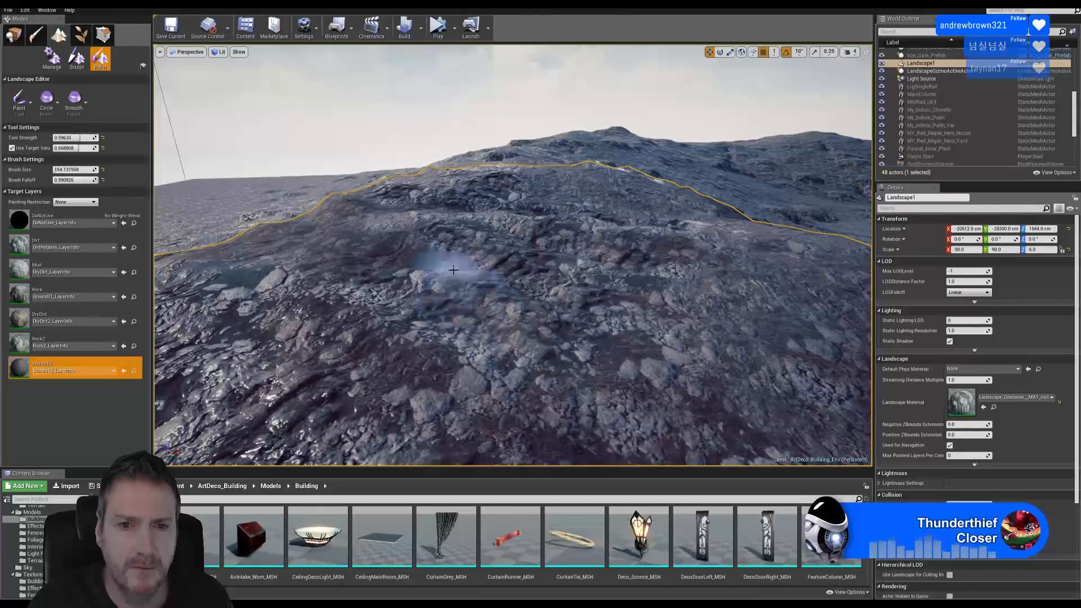
pyautogui.moveTo(568, 302)
pyautogui.mouseDown()
pyautogui.moveTo(675, 302)
pyautogui.moveTo(658, 242)
pyautogui.mouseUp()
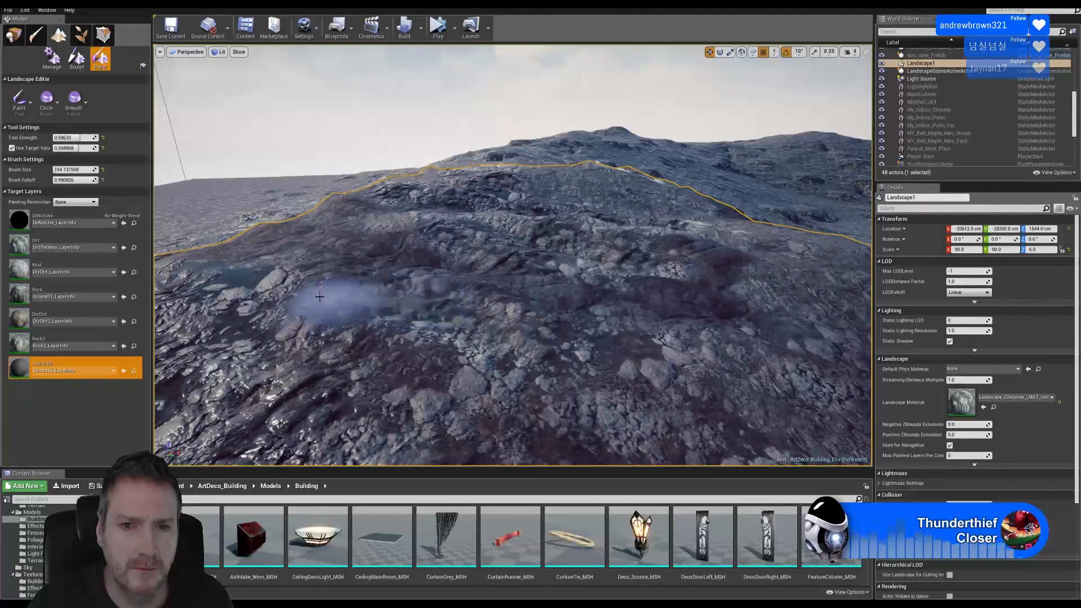
pyautogui.moveTo(619, 301); pyautogui.dragTo(496, 301, button='right')
pyautogui.moveTo(579, 297); pyautogui.dragTo(541, 297, button='right')
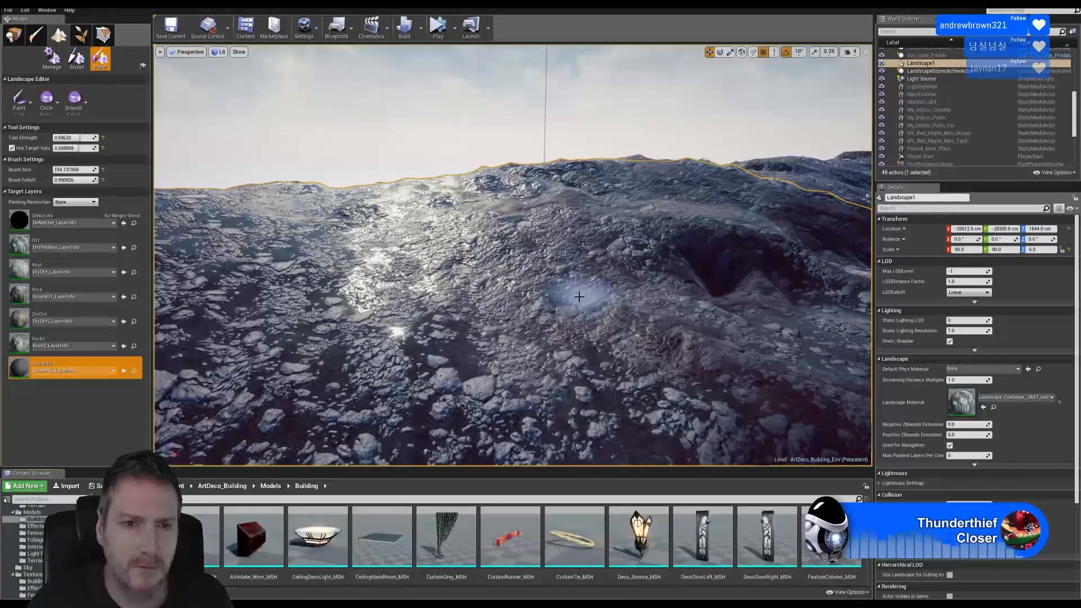
# Step: Paint the Mud layer over the shiny stony hillside beside the dark hollow
pyautogui.click(68, 268)
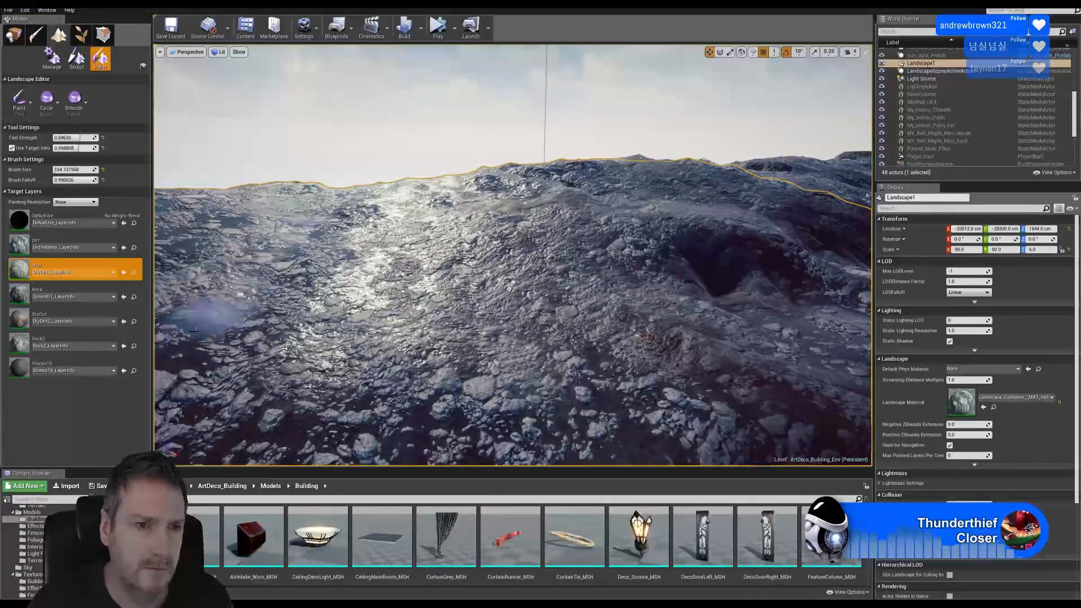
pyautogui.moveTo(424, 271)
pyautogui.mouseDown(button='right')
pyautogui.moveTo(352, 276)
pyautogui.moveTo(186, 368)
pyautogui.mouseUp(button='right')
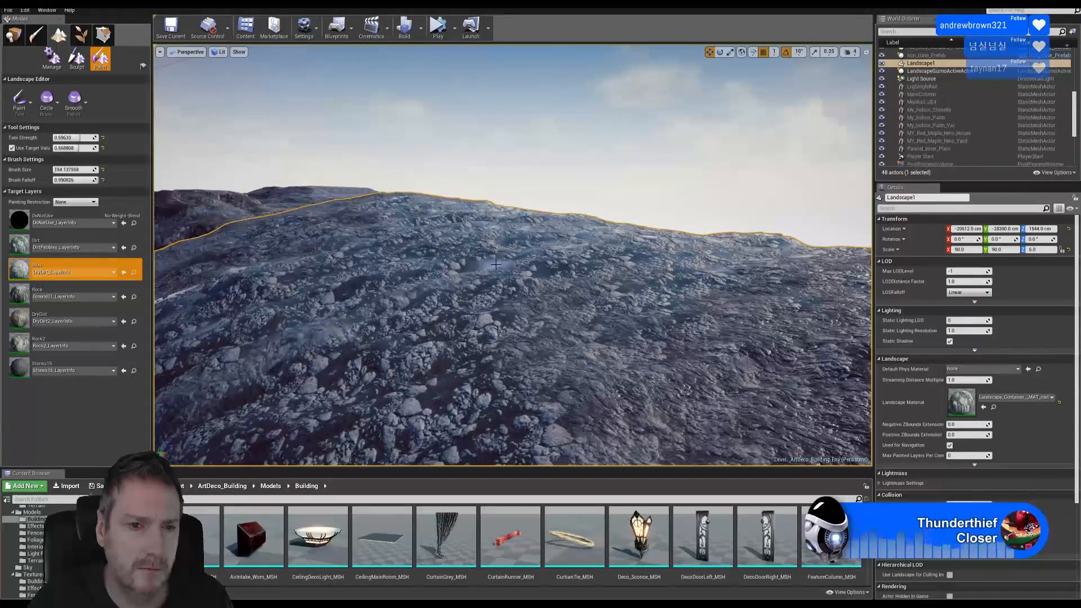
# Step: Paint the DryDirt layer in patches across the broad rocky hill and its stone-covered flank
pyautogui.click(66, 340)
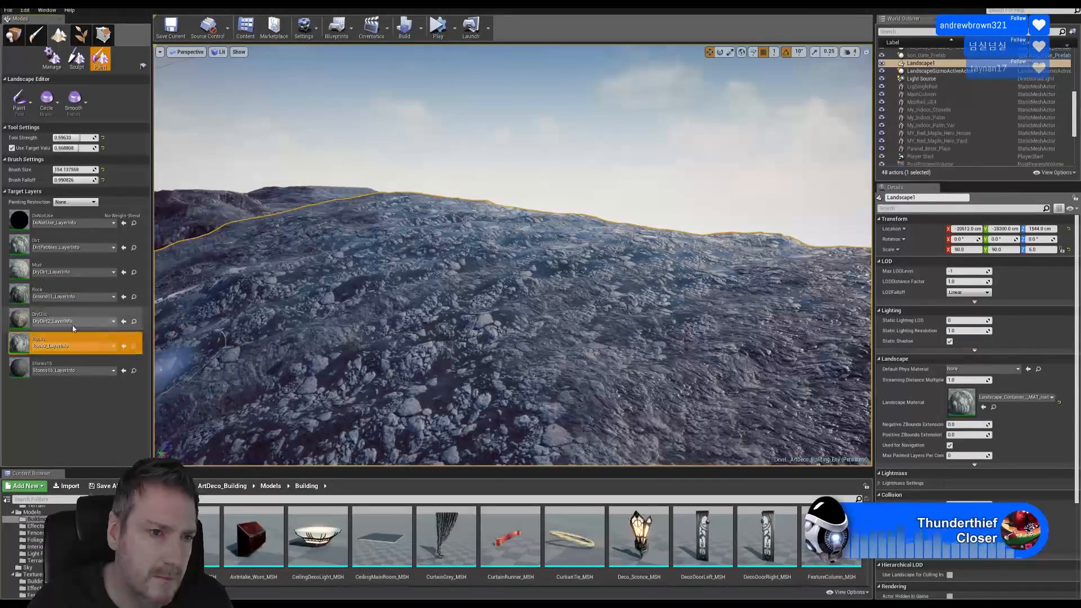
pyautogui.click(62, 313)
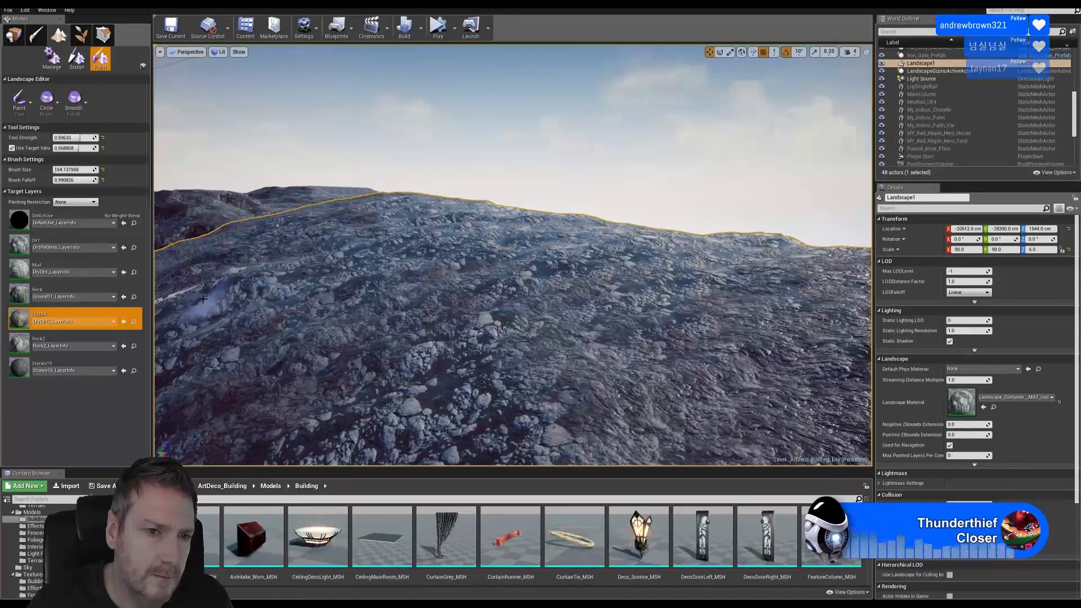
pyautogui.moveTo(210, 280); pyautogui.dragTo(496, 450, button='right')
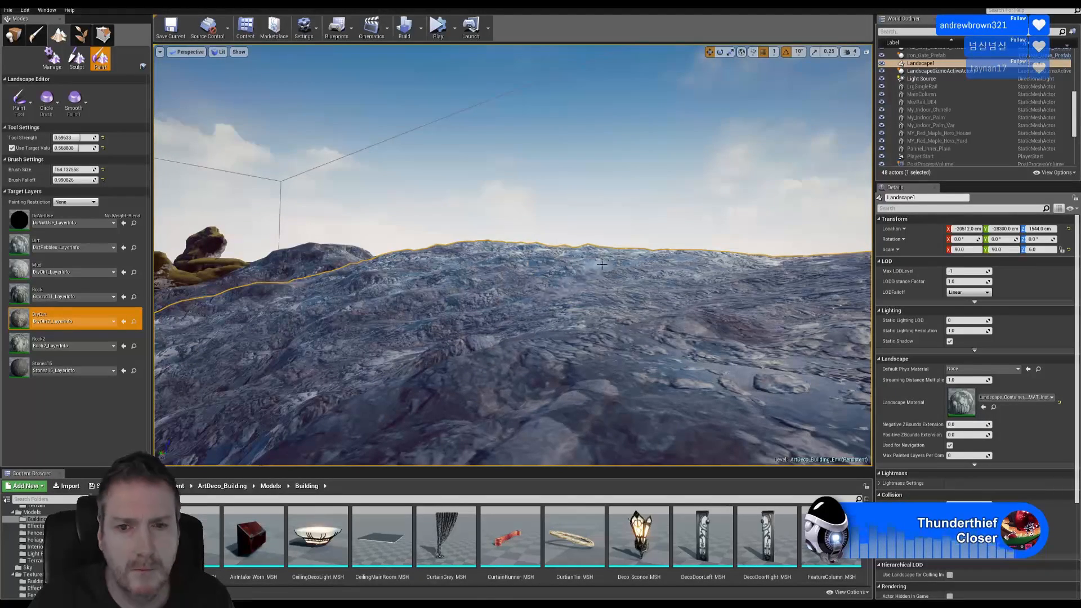
pyautogui.moveTo(397, 276)
pyautogui.mouseDown(button='right')
pyautogui.moveTo(380, 283)
pyautogui.moveTo(401, 284)
pyautogui.mouseUp(button='right')
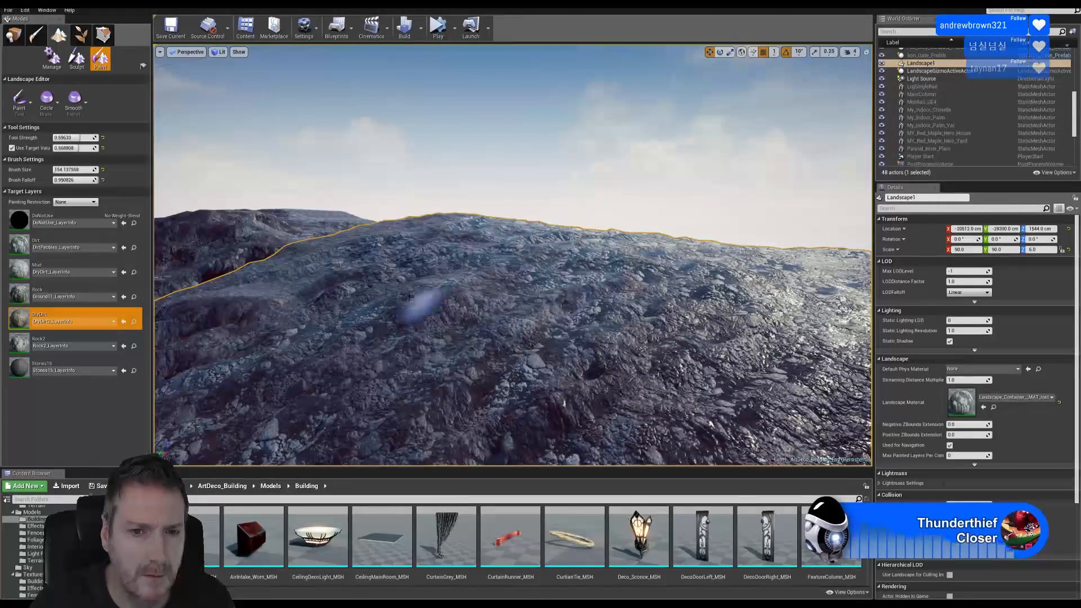
pyautogui.moveTo(588, 272); pyautogui.dragTo(586, 289, button='right')
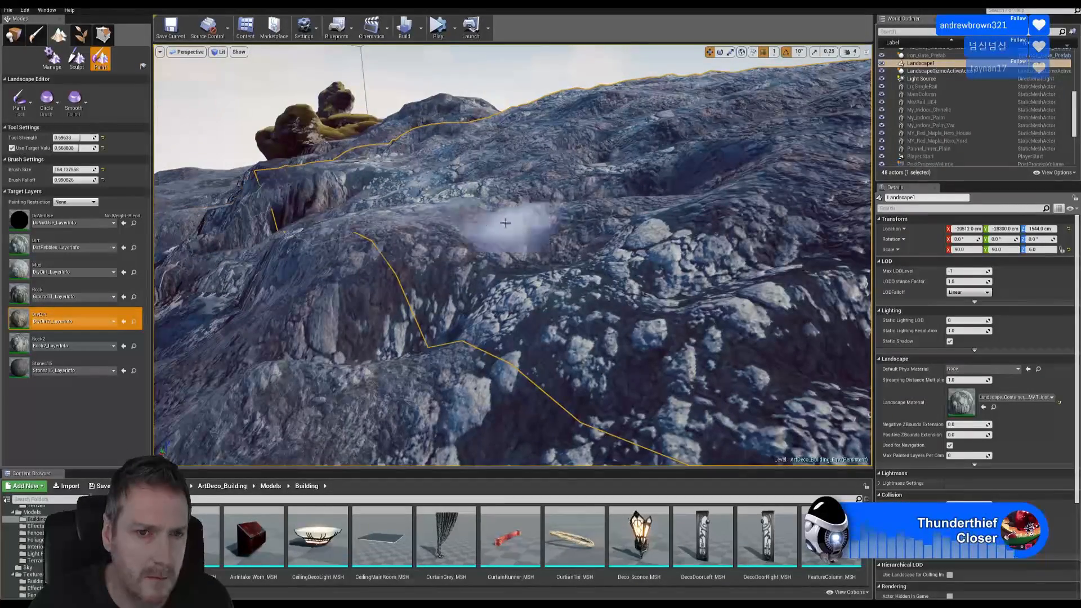
# Step: Paint the DryDirt layer along the rocky ridges and stony gully slopes below the large brown boulders
pyautogui.moveTo(505, 254); pyautogui.dragTo(505, 255, button='right')
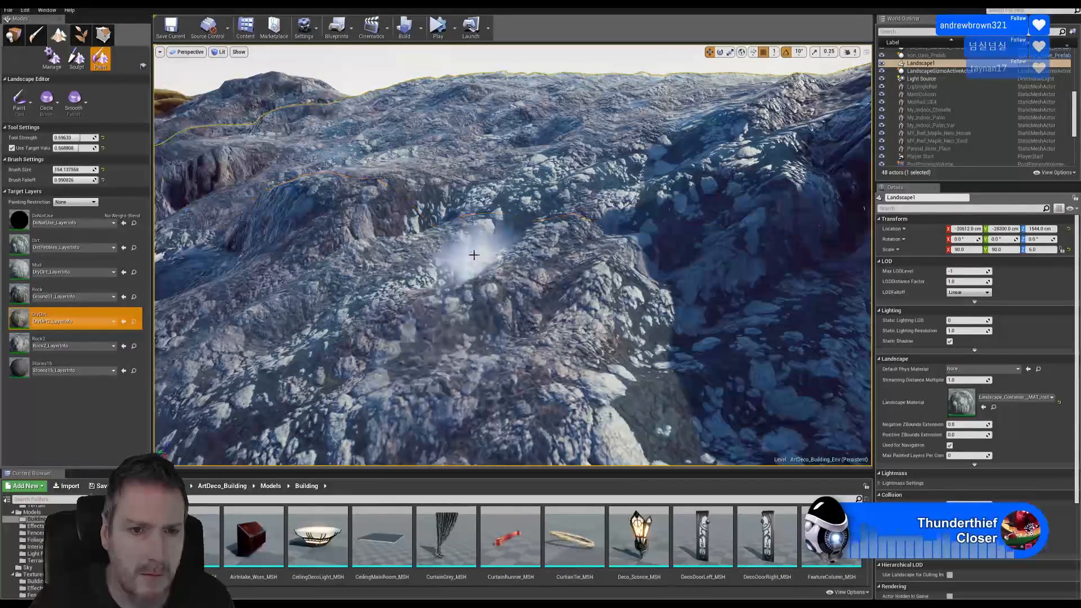
pyautogui.moveTo(623, 224); pyautogui.dragTo(623, 225, button='right')
pyautogui.moveTo(556, 304); pyautogui.dragTo(556, 304, button='right')
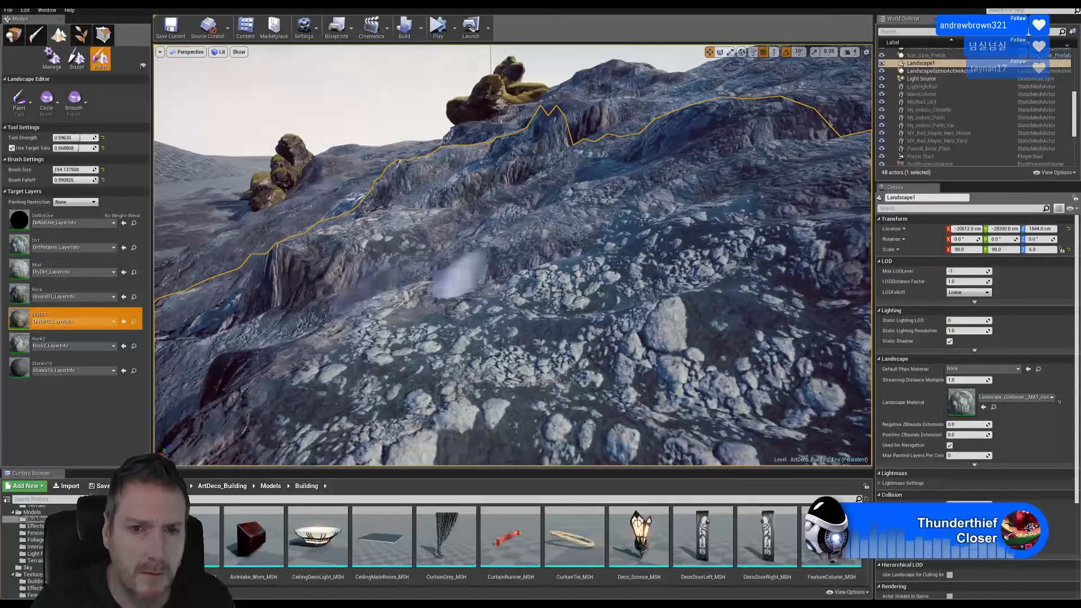
pyautogui.moveTo(631, 262); pyautogui.dragTo(575, 220, button='right')
pyautogui.moveTo(678, 178); pyautogui.dragTo(678, 178, button='right')
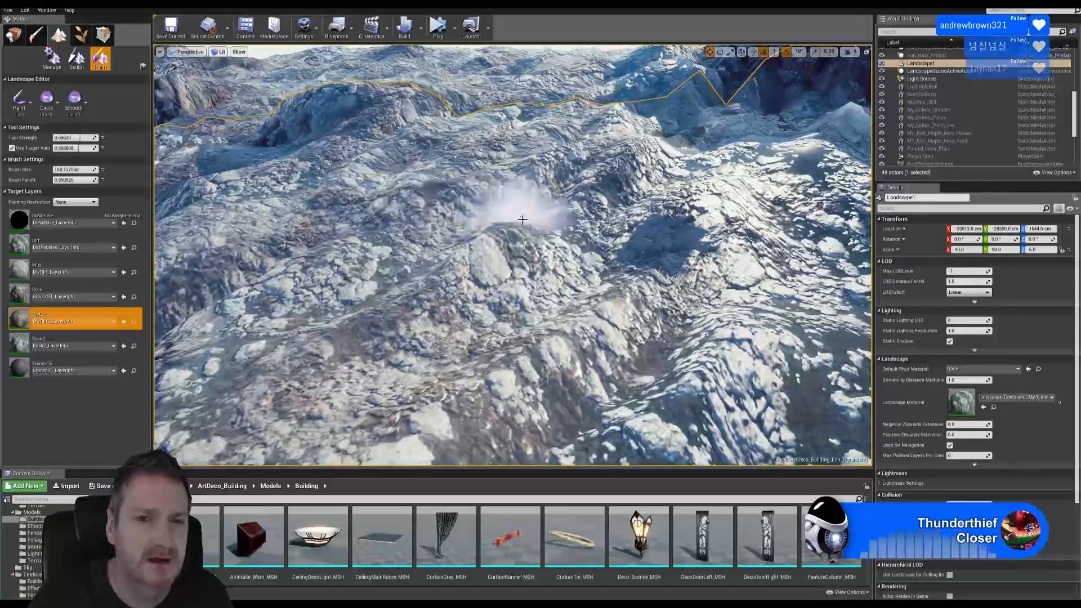
# Step: Paint the DryDirt layer over the flat top of the steep outcrop and the uneven rocky slope nearby
pyautogui.moveTo(504, 251)
pyautogui.mouseDown(button='right')
pyautogui.moveTo(383, 214)
pyautogui.moveTo(427, 208)
pyautogui.moveTo(565, 234)
pyautogui.mouseUp(button='right')
pyautogui.moveTo(566, 234)
pyautogui.mouseDown()
pyautogui.moveTo(717, 173)
pyautogui.moveTo(617, 335)
pyautogui.moveTo(749, 225)
pyautogui.moveTo(802, 218)
pyautogui.moveTo(536, 217)
pyautogui.mouseUp()
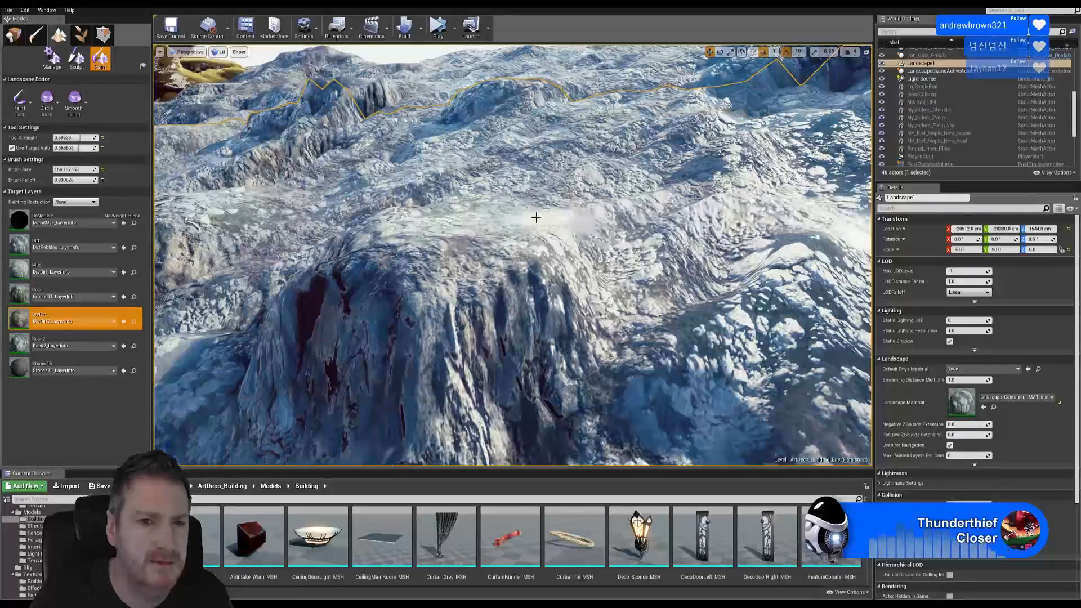
pyautogui.moveTo(443, 197)
pyautogui.mouseDown()
pyautogui.moveTo(315, 237)
pyautogui.moveTo(441, 208)
pyautogui.mouseUp()
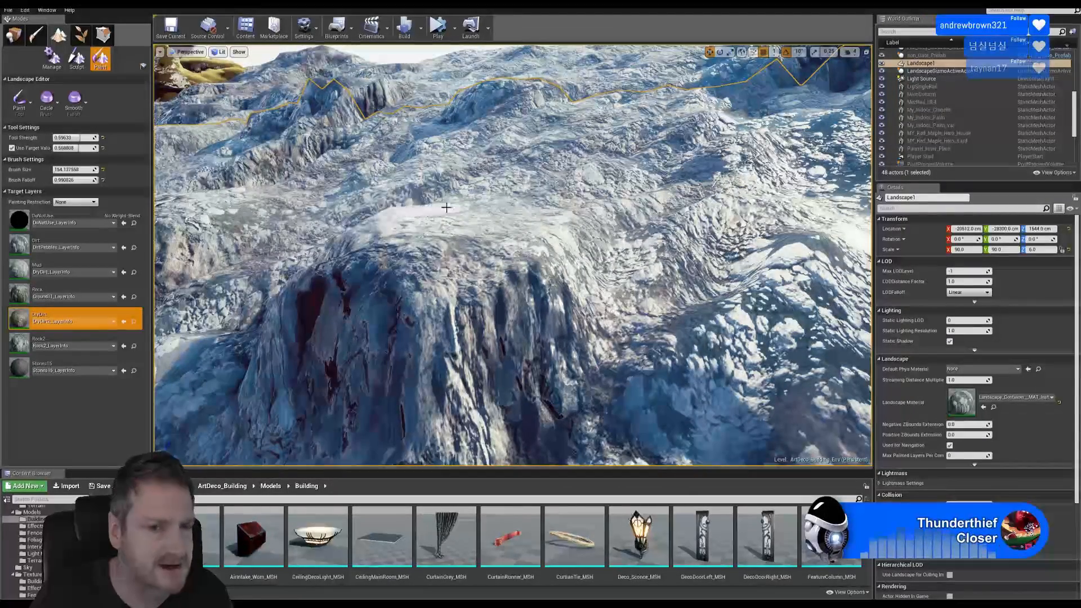
pyautogui.moveTo(362, 289); pyautogui.dragTo(635, 179, button='right')
pyautogui.moveTo(472, 362)
pyautogui.mouseDown()
pyautogui.moveTo(403, 411)
pyautogui.moveTo(534, 282)
pyautogui.moveTo(374, 416)
pyautogui.moveTo(588, 323)
pyautogui.moveTo(529, 394)
pyautogui.moveTo(560, 267)
pyautogui.mouseUp()
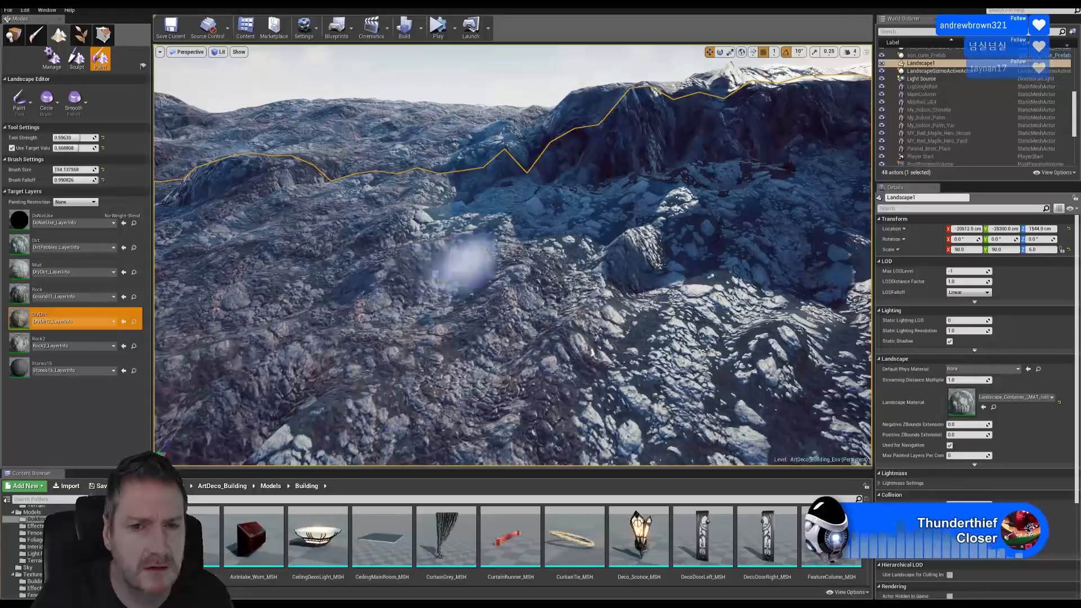
# Step: Touch up the stony slope with DryDirt and paint the Rock2 layer over the outcrops and ridges below the cliffs
pyautogui.moveTo(603, 216); pyautogui.dragTo(528, 261)
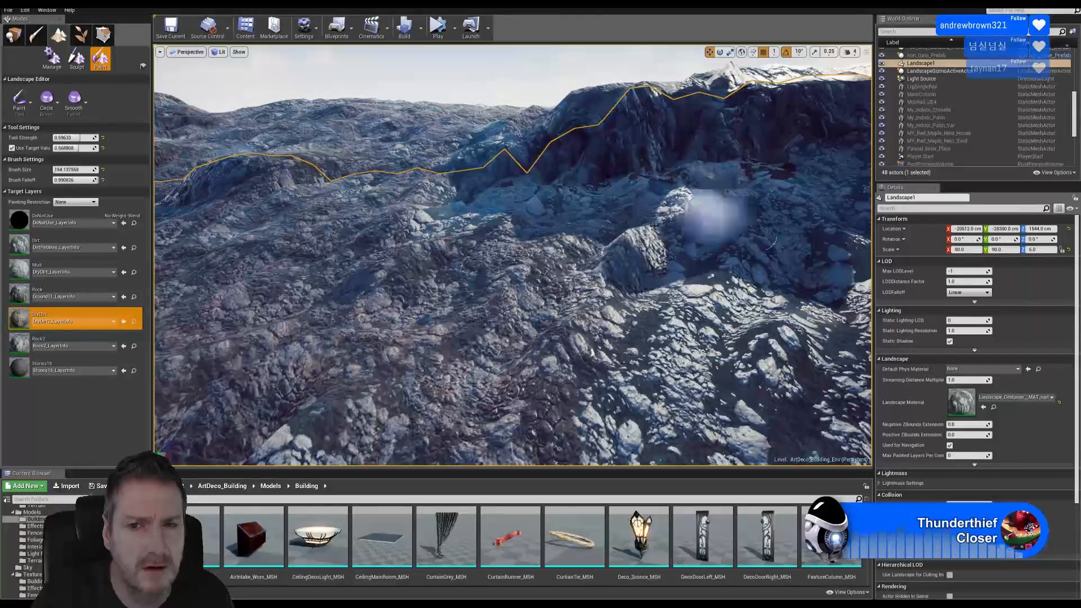
pyautogui.click(56, 341)
pyautogui.moveTo(714, 234)
pyautogui.mouseDown()
pyautogui.moveTo(560, 366)
pyautogui.moveTo(567, 349)
pyautogui.moveTo(326, 374)
pyautogui.moveTo(229, 362)
pyautogui.moveTo(429, 250)
pyautogui.mouseUp()
pyautogui.moveTo(528, 266); pyautogui.dragTo(468, 293, button='right')
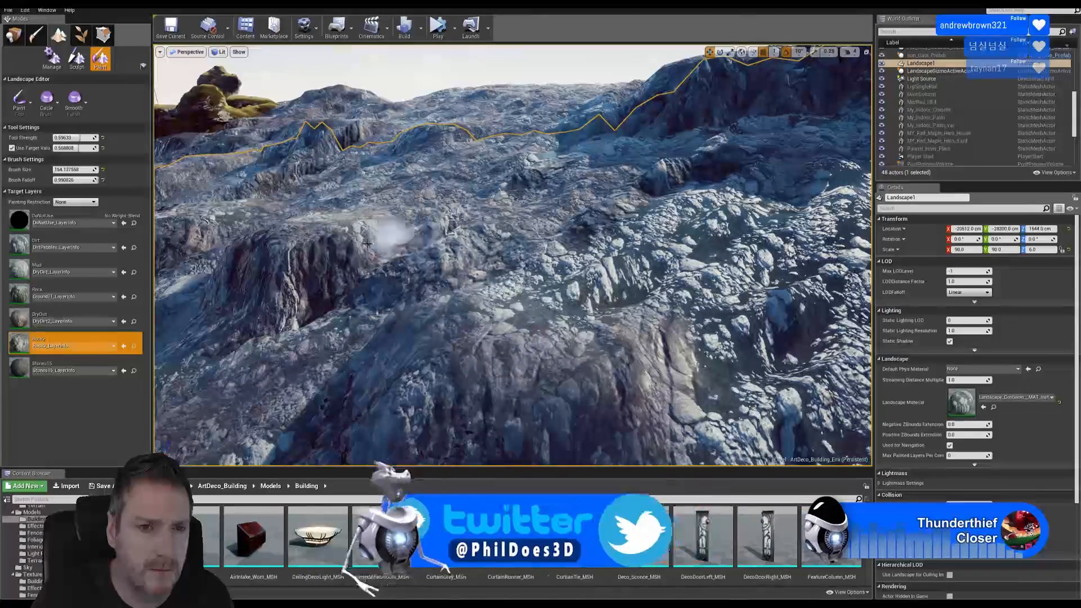
pyautogui.moveTo(429, 278)
pyautogui.mouseDown(button='right')
pyautogui.moveTo(439, 265)
pyautogui.moveTo(435, 290)
pyautogui.mouseUp(button='right')
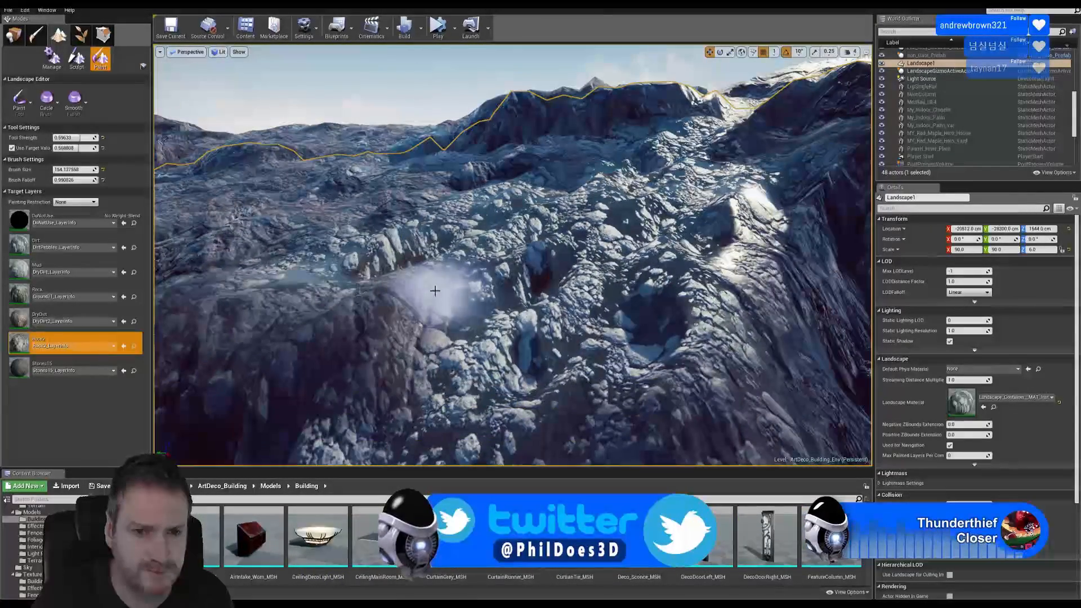
pyautogui.moveTo(434, 335)
pyautogui.mouseDown(button='right')
pyautogui.moveTo(394, 329)
pyautogui.moveTo(470, 340)
pyautogui.mouseUp(button='right')
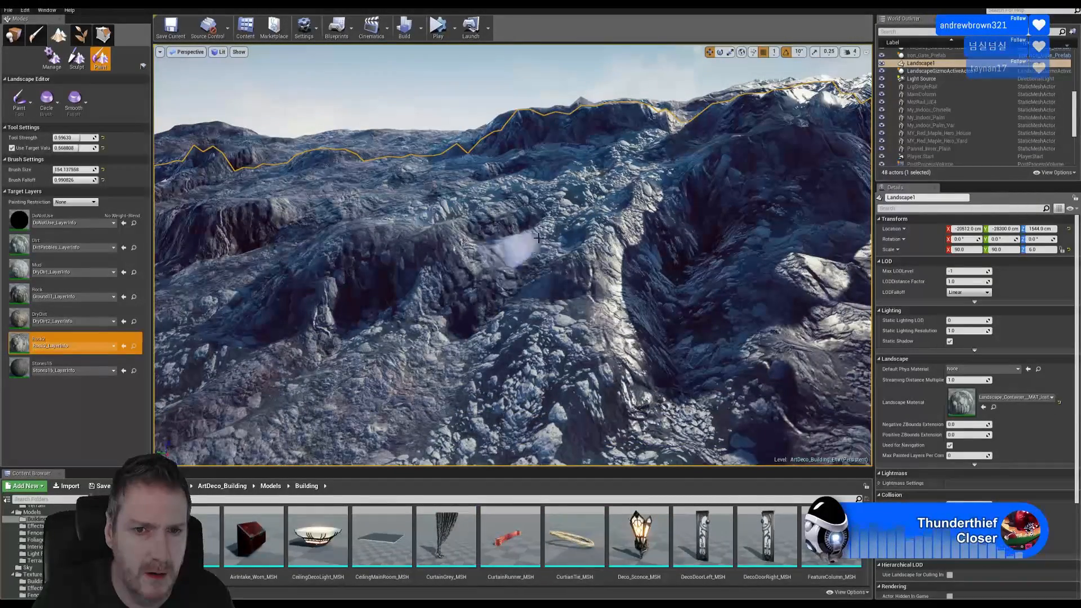
# Step: Paint the Rock2 layer along the dark gully edges and up the steep stony hillside
pyautogui.moveTo(605, 174); pyautogui.dragTo(672, 344, button='right')
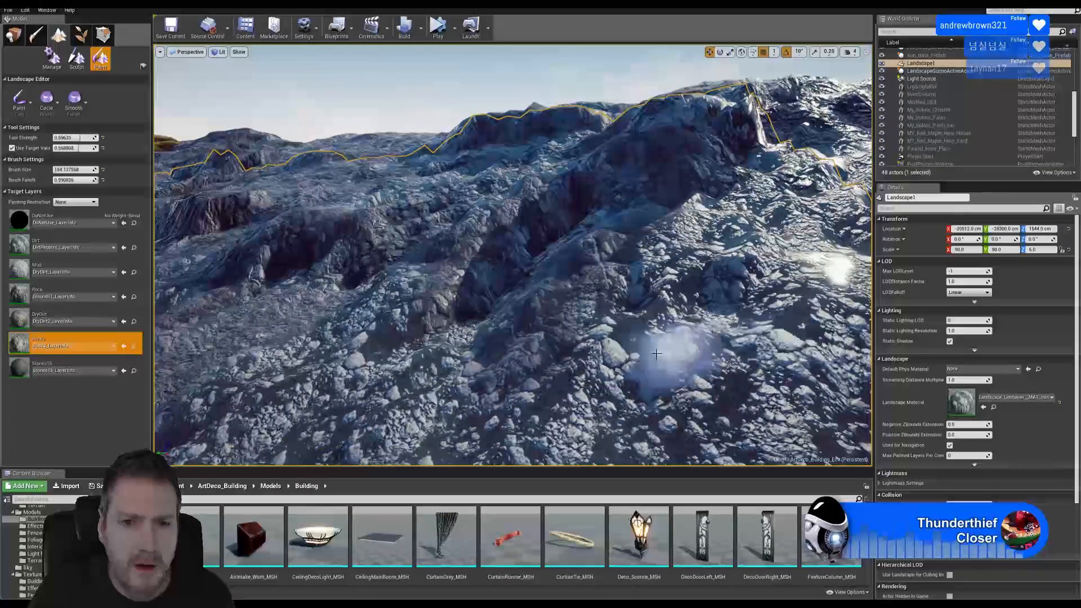
pyautogui.moveTo(488, 279)
pyautogui.mouseDown(button='right')
pyautogui.moveTo(473, 310)
pyautogui.moveTo(538, 312)
pyautogui.moveTo(535, 296)
pyautogui.moveTo(515, 298)
pyautogui.mouseUp(button='right')
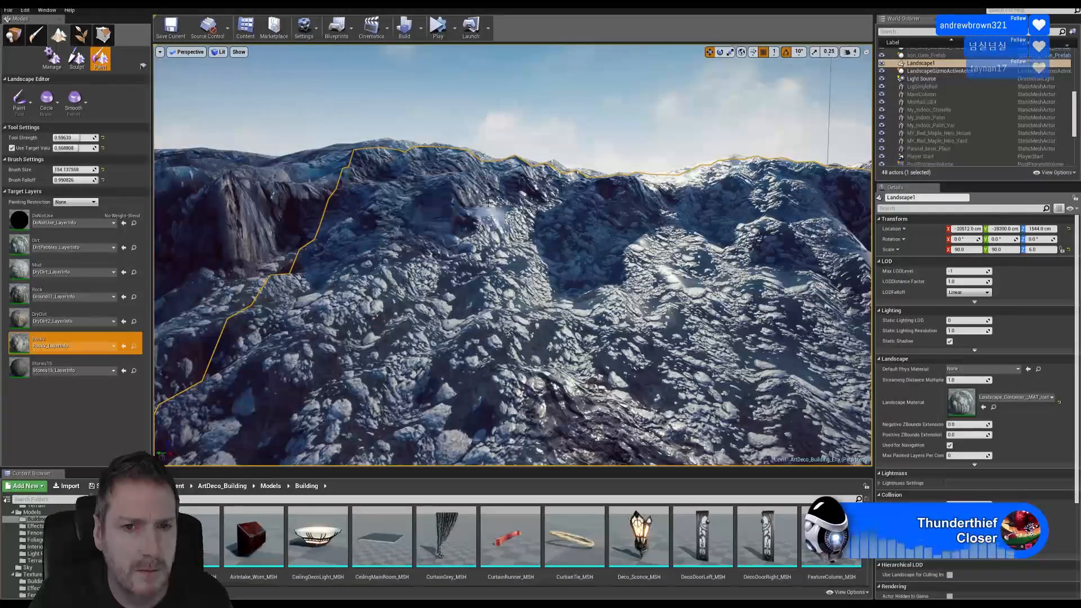
pyautogui.moveTo(578, 241); pyautogui.dragTo(568, 256, button='right')
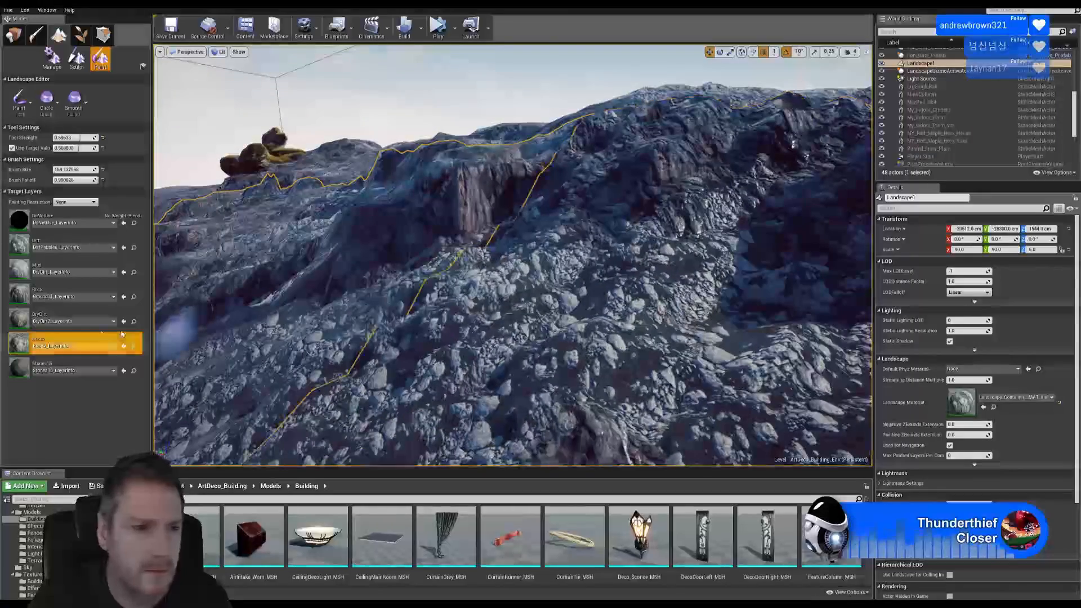
# Step: Paint the DryDirt layer in patches down the stony hillside below the steep outcrop and across its lower slope
pyautogui.click(66, 319)
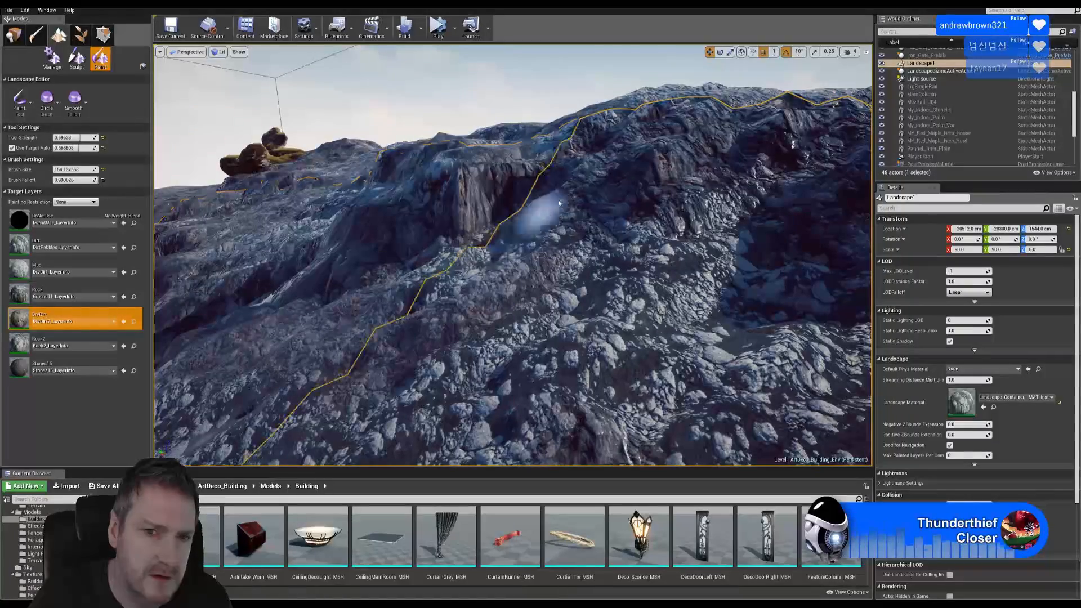
pyautogui.moveTo(554, 340)
pyautogui.mouseDown(button='right')
pyautogui.moveTo(360, 341)
pyautogui.moveTo(496, 420)
pyautogui.mouseUp(button='right')
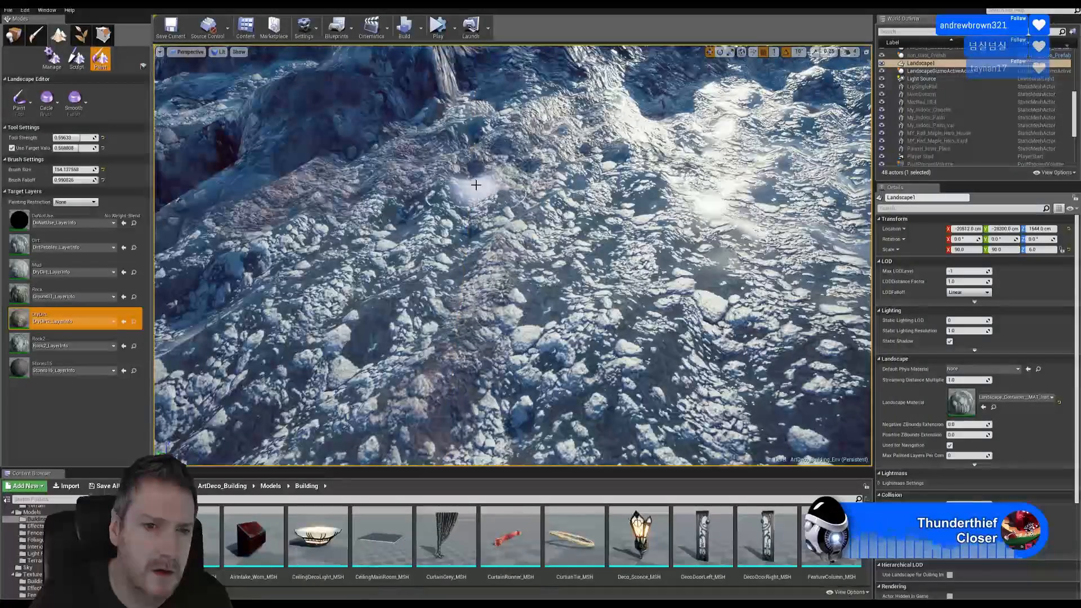
pyautogui.moveTo(510, 270)
pyautogui.mouseDown(button='right')
pyautogui.moveTo(416, 276)
pyautogui.moveTo(301, 183)
pyautogui.mouseUp(button='right')
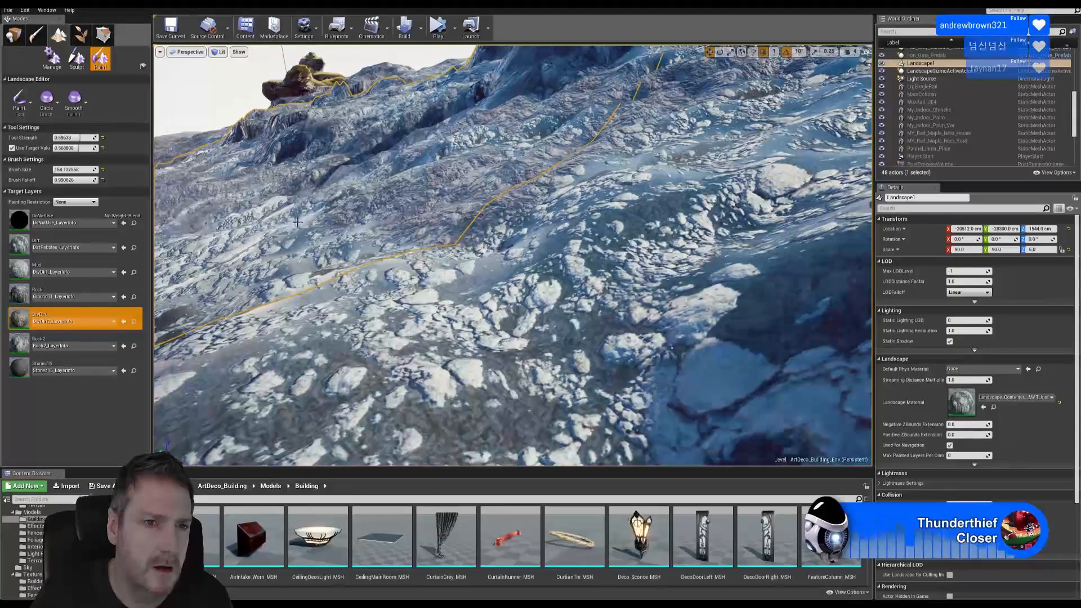
pyautogui.moveTo(340, 273)
pyautogui.mouseDown()
pyautogui.moveTo(586, 221)
pyautogui.moveTo(653, 159)
pyautogui.moveTo(639, 150)
pyautogui.mouseUp()
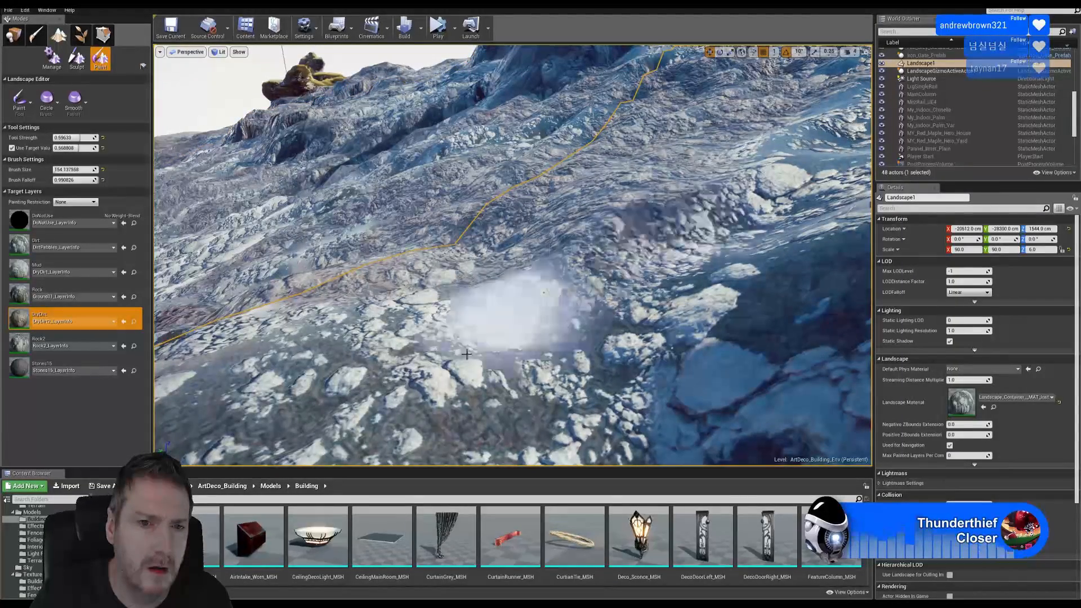
pyautogui.moveTo(548, 287); pyautogui.dragTo(518, 270, button='right')
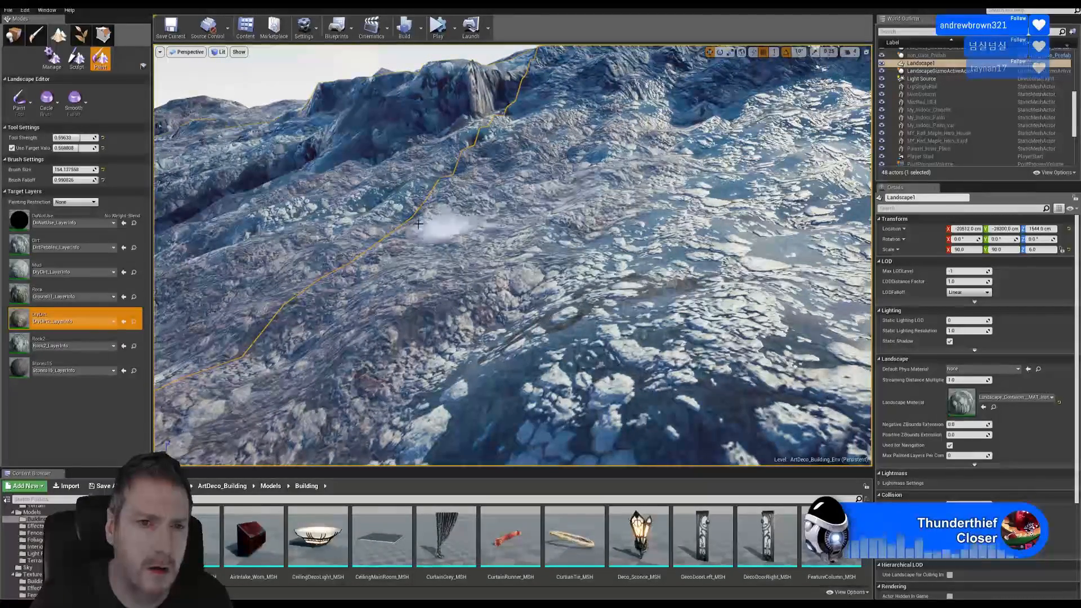
# Step: Paint the Mud layer on the shiny stony slope and the Rock2 layer over the shadowed bank and small outcrop beside it
pyautogui.click(57, 269)
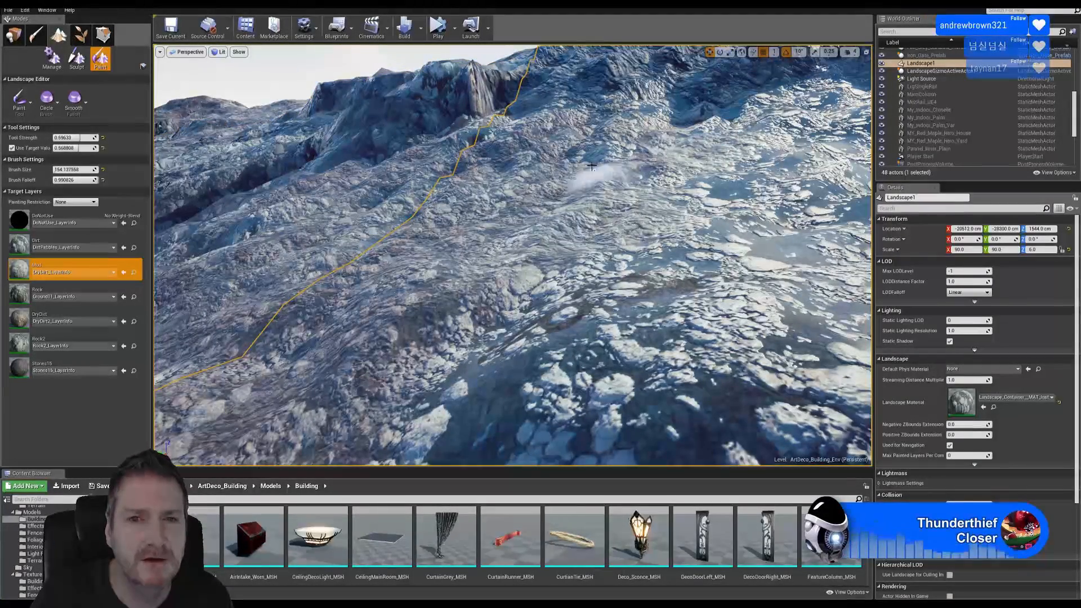
pyautogui.moveTo(683, 242)
pyautogui.mouseDown(button='right')
pyautogui.moveTo(461, 214)
pyautogui.moveTo(468, 248)
pyautogui.moveTo(478, 234)
pyautogui.moveTo(531, 314)
pyautogui.mouseUp(button='right')
pyautogui.click(73, 344)
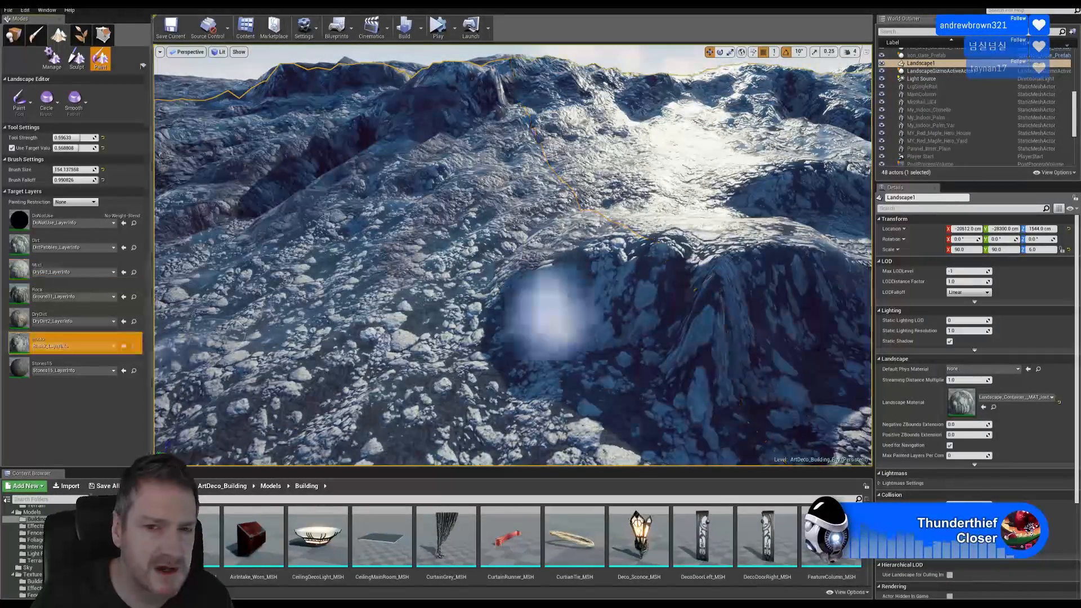
pyautogui.moveTo(500, 330); pyautogui.dragTo(633, 292)
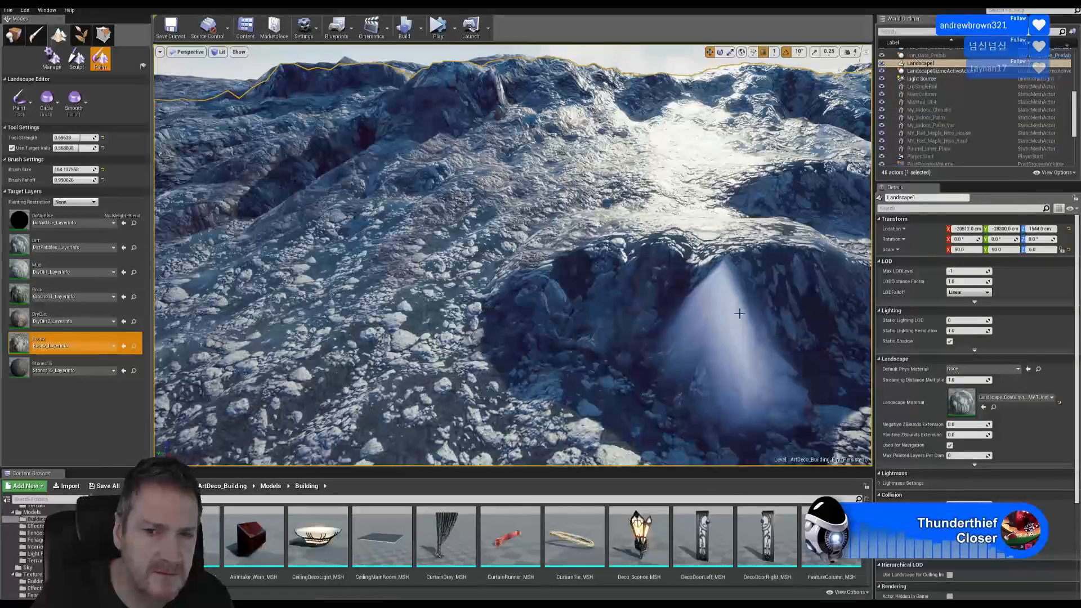
pyautogui.moveTo(634, 314)
pyautogui.mouseDown(button='right')
pyautogui.moveTo(619, 304)
pyautogui.moveTo(507, 360)
pyautogui.mouseUp(button='right')
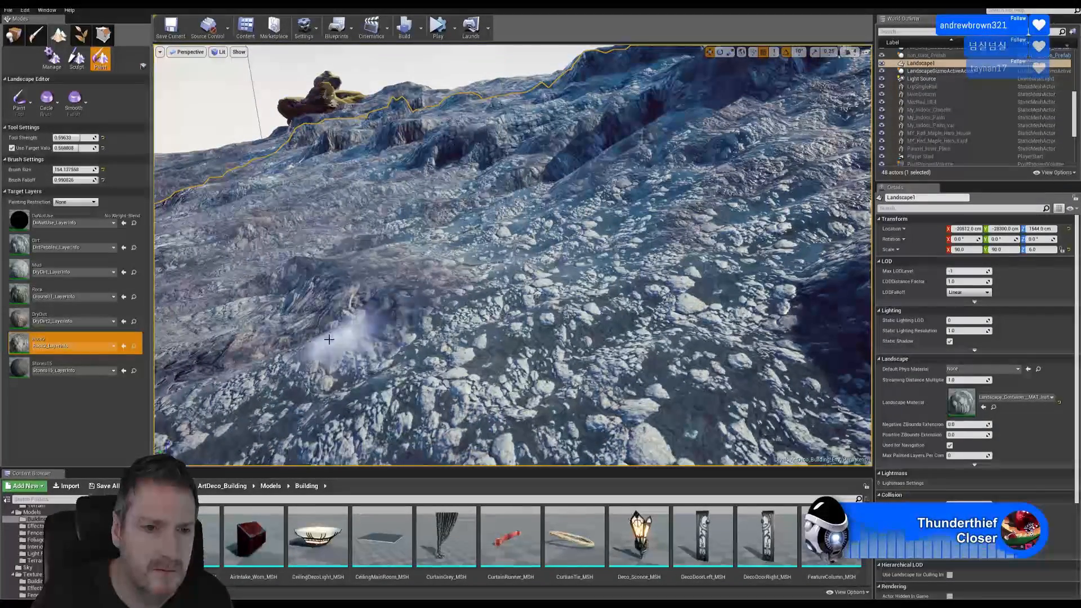
pyautogui.moveTo(419, 349); pyautogui.dragTo(418, 338, button='right')
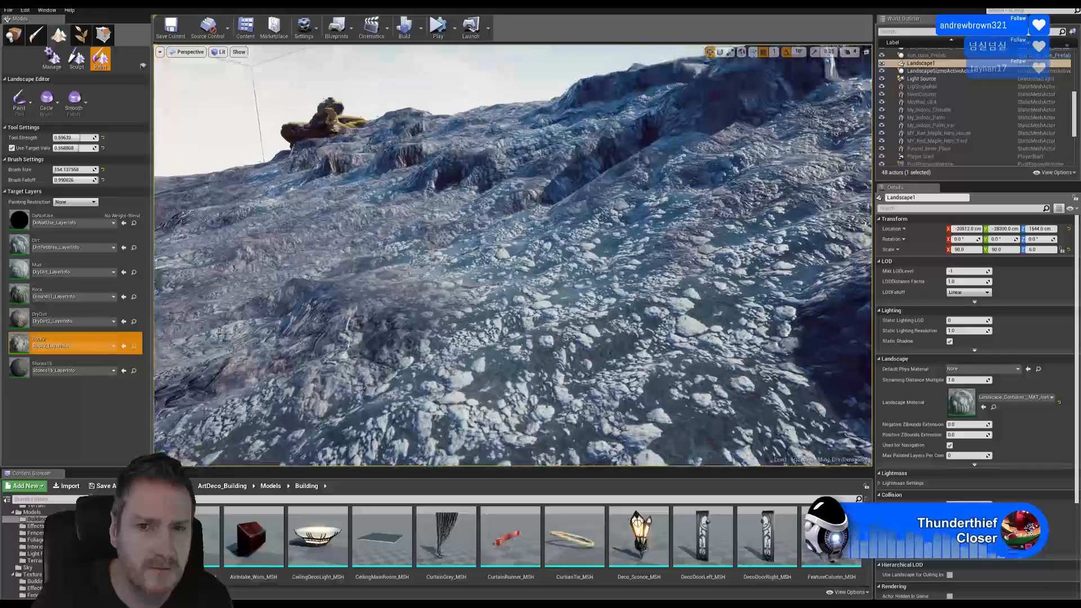
# Step: Paint DryDirt patches over the stony slope below the brown boulders and blend the Mud layer across the remaining stones
pyautogui.click(56, 314)
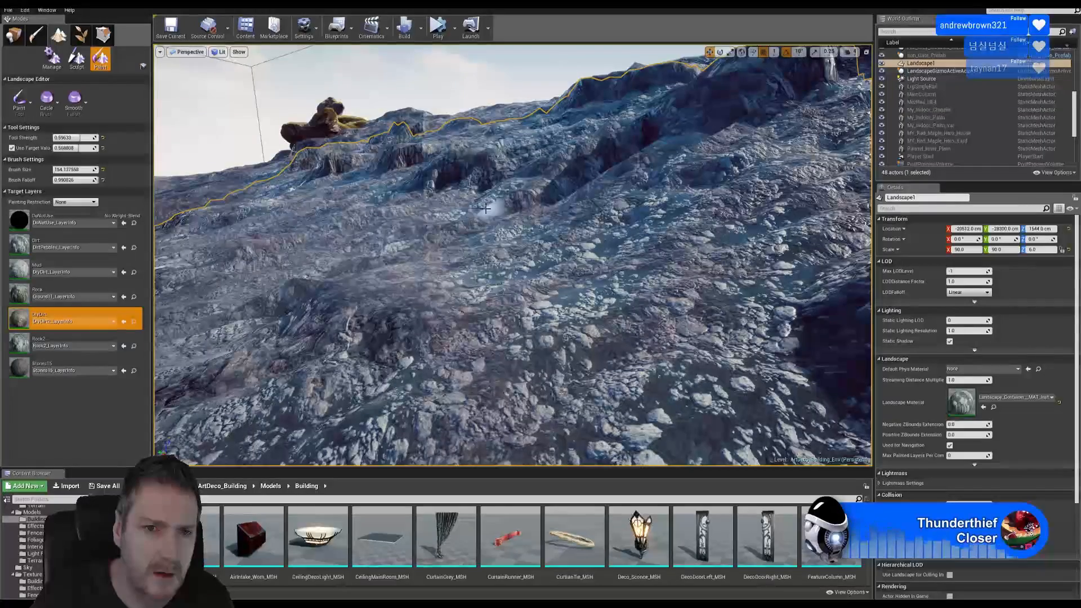
pyautogui.click(611, 287)
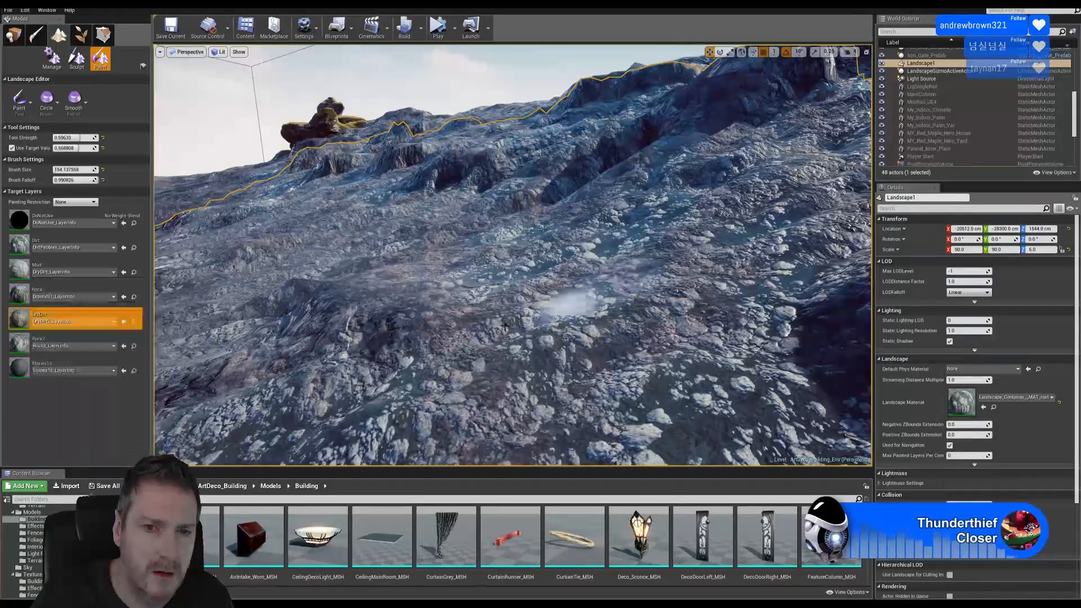
pyautogui.click(67, 268)
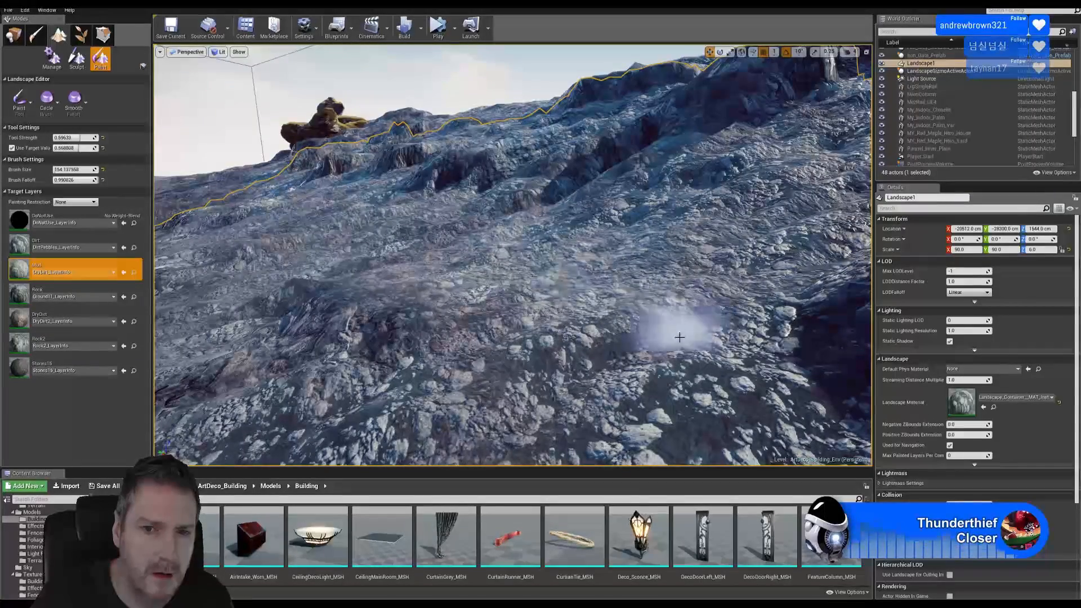
pyautogui.moveTo(696, 400); pyautogui.dragTo(754, 389, button='right')
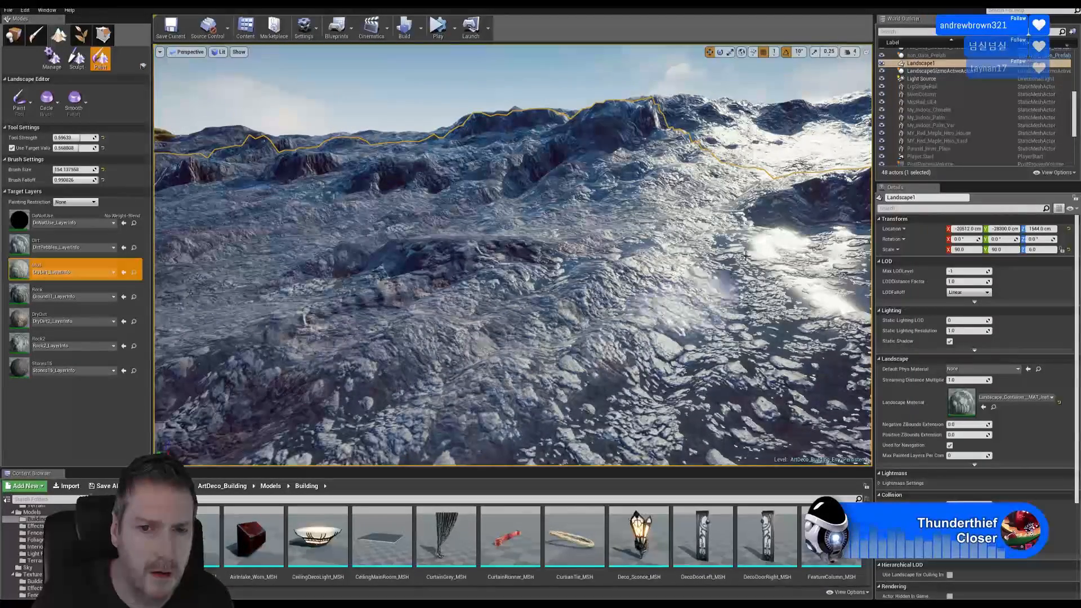
pyautogui.moveTo(647, 382); pyautogui.dragTo(657, 169, button='right')
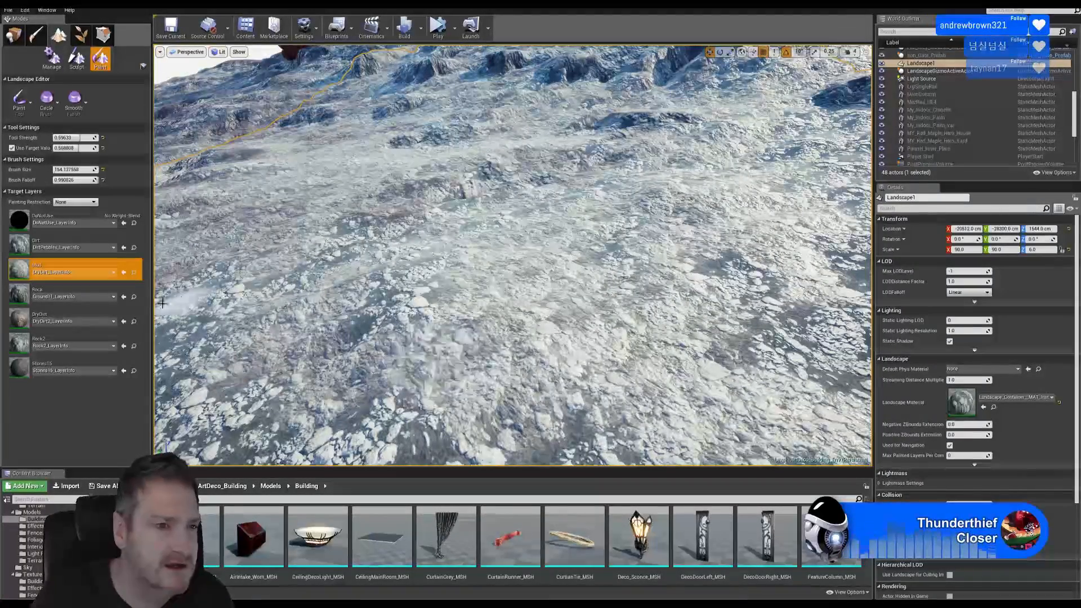
# Step: Paint the DryDirt layer in broad patches across the gentle stony slope at the foot of the hill
pyautogui.click(67, 321)
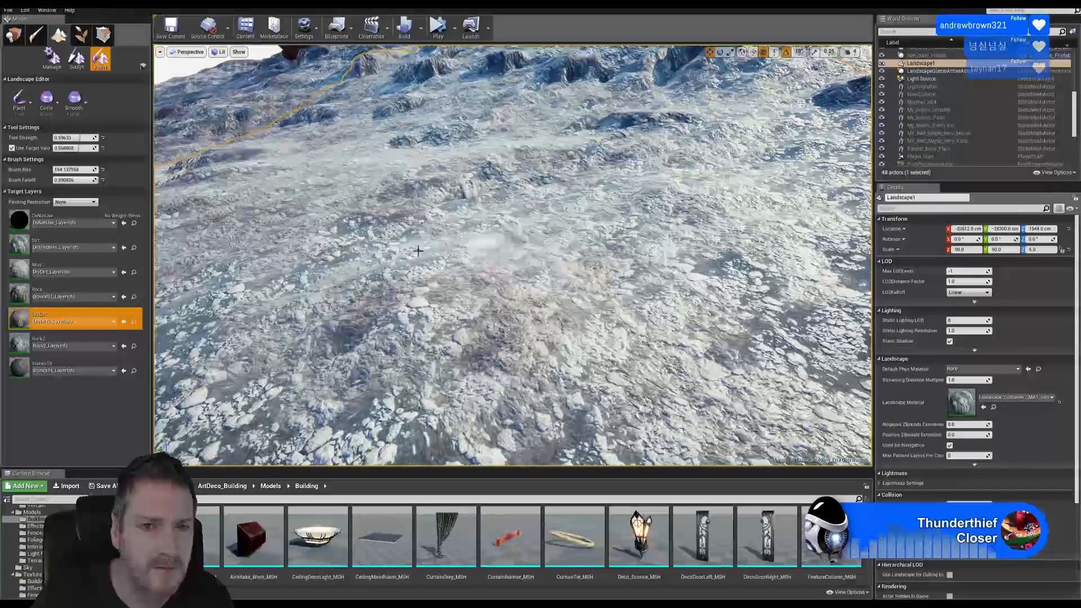
pyautogui.moveTo(658, 202); pyautogui.dragTo(584, 296, button='middle')
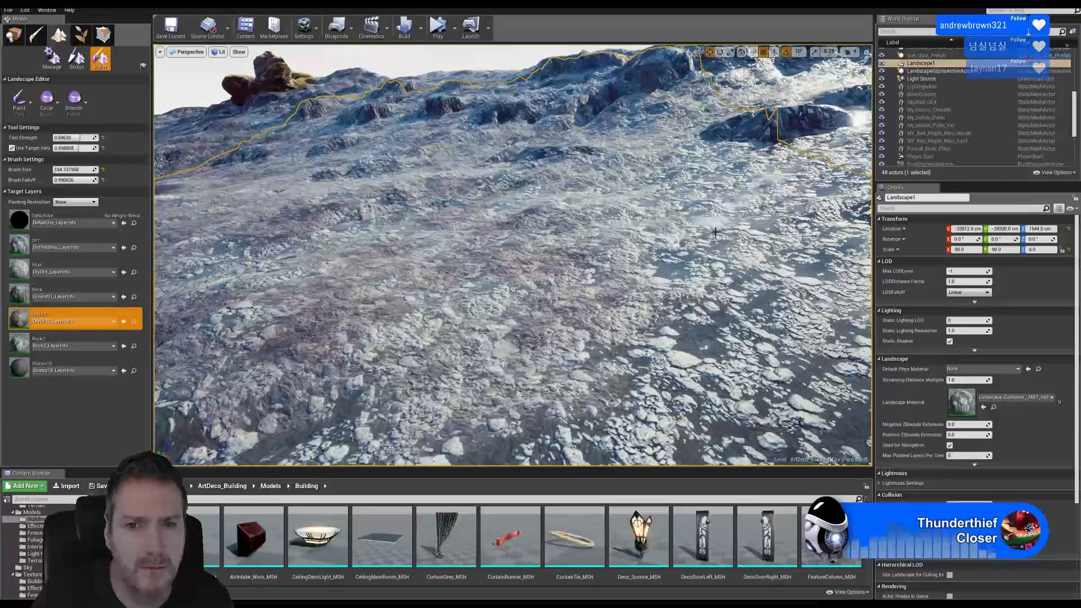
pyautogui.moveTo(611, 197)
pyautogui.mouseDown()
pyautogui.moveTo(226, 240)
pyautogui.moveTo(597, 244)
pyautogui.mouseUp()
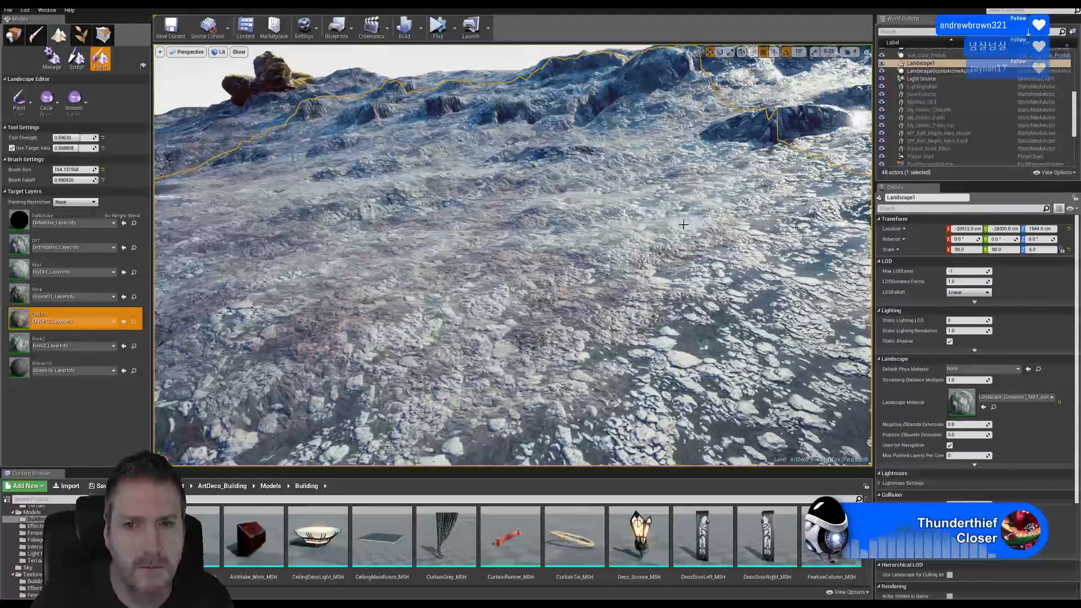
pyautogui.moveTo(692, 158)
pyautogui.mouseDown(button='right')
pyautogui.moveTo(691, 85)
pyautogui.moveTo(681, 349)
pyautogui.mouseUp(button='right')
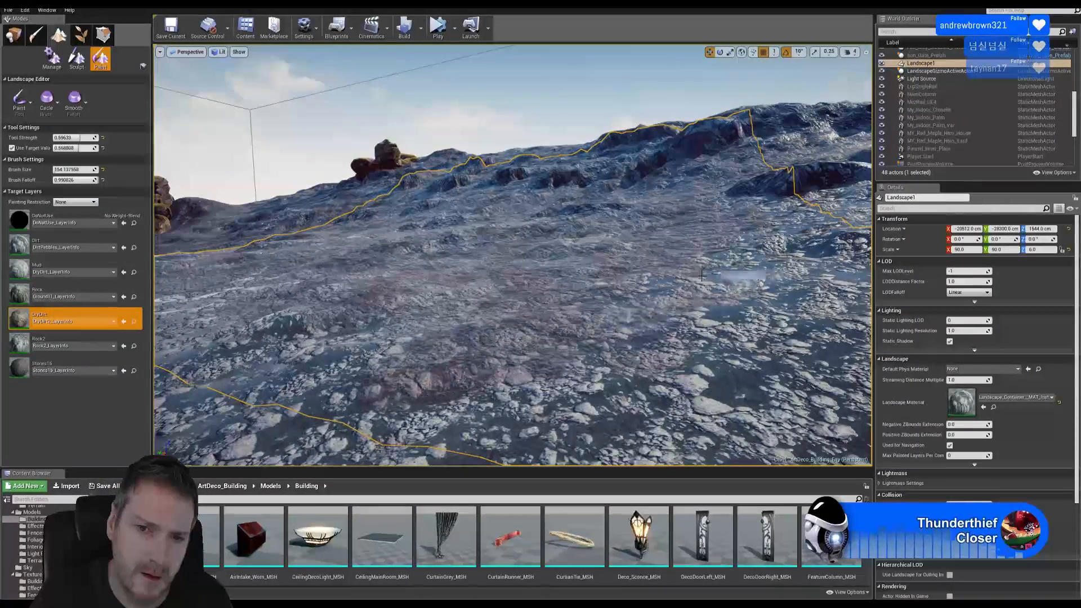
pyautogui.moveTo(666, 287); pyautogui.dragTo(528, 321, button='right')
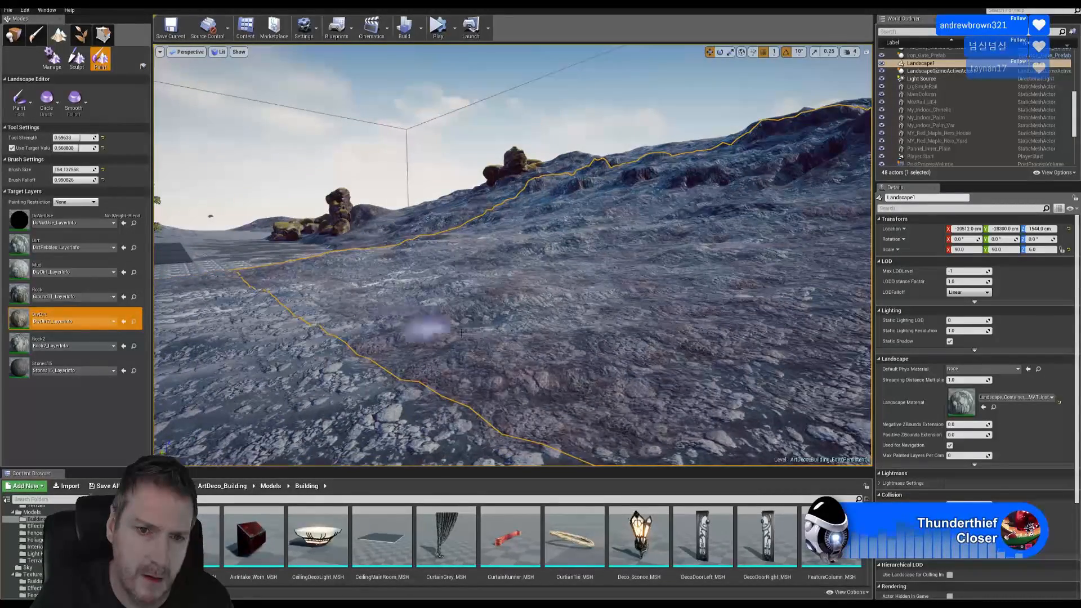
pyautogui.moveTo(546, 342); pyautogui.dragTo(808, 336, button='right')
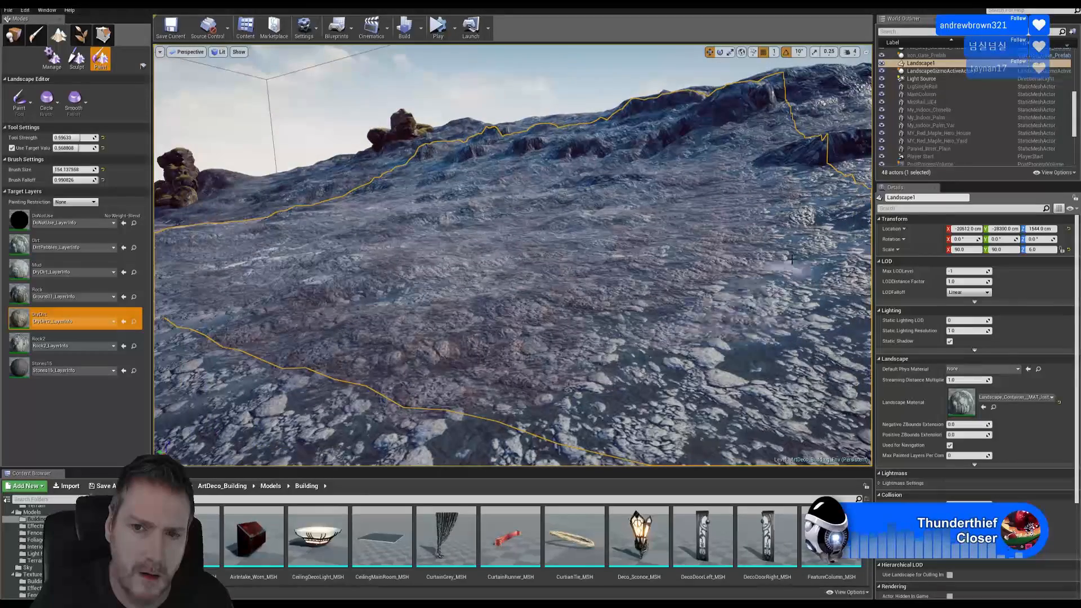
pyautogui.moveTo(694, 266); pyautogui.dragTo(789, 264, button='right')
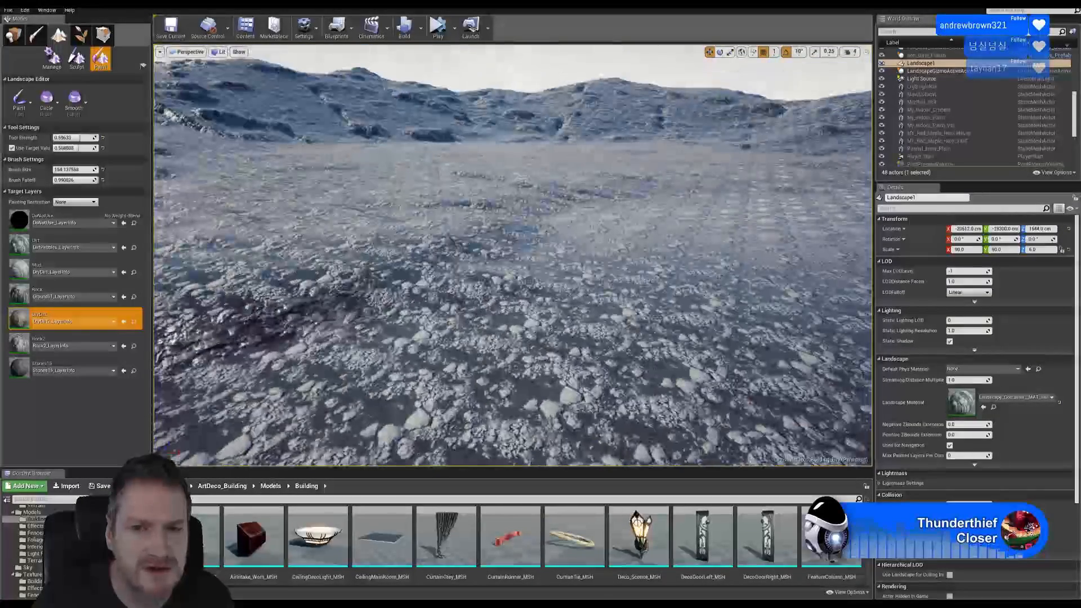
# Step: Paint a long streak of the Rock2 layer across the flat stony plain facing the distant hills
pyautogui.click(62, 341)
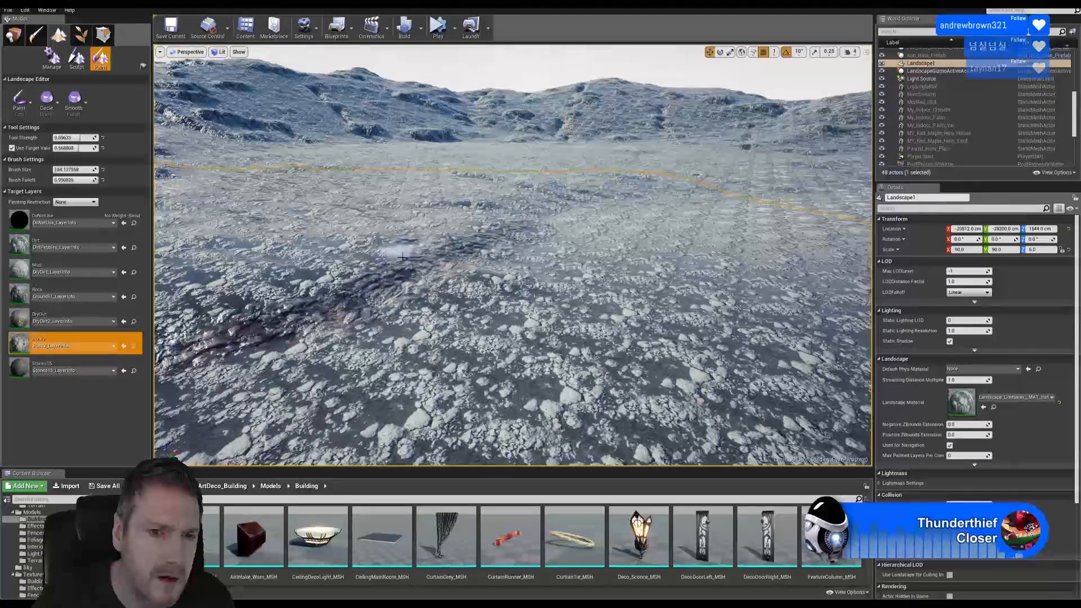
pyautogui.moveTo(436, 269); pyautogui.dragTo(297, 255, button='right')
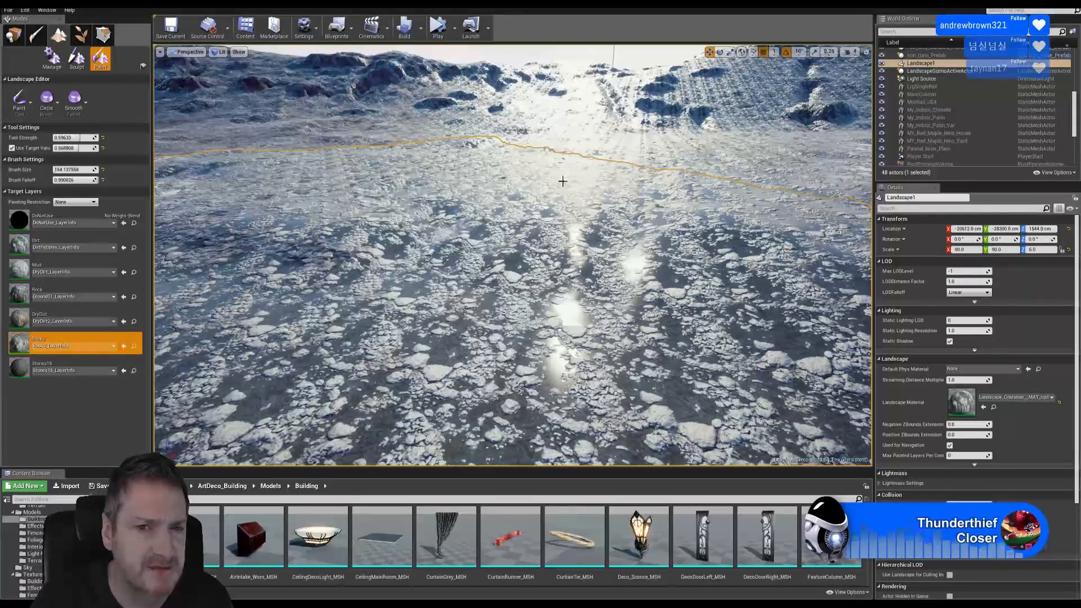
pyautogui.moveTo(619, 365); pyautogui.dragTo(427, 247, button='right')
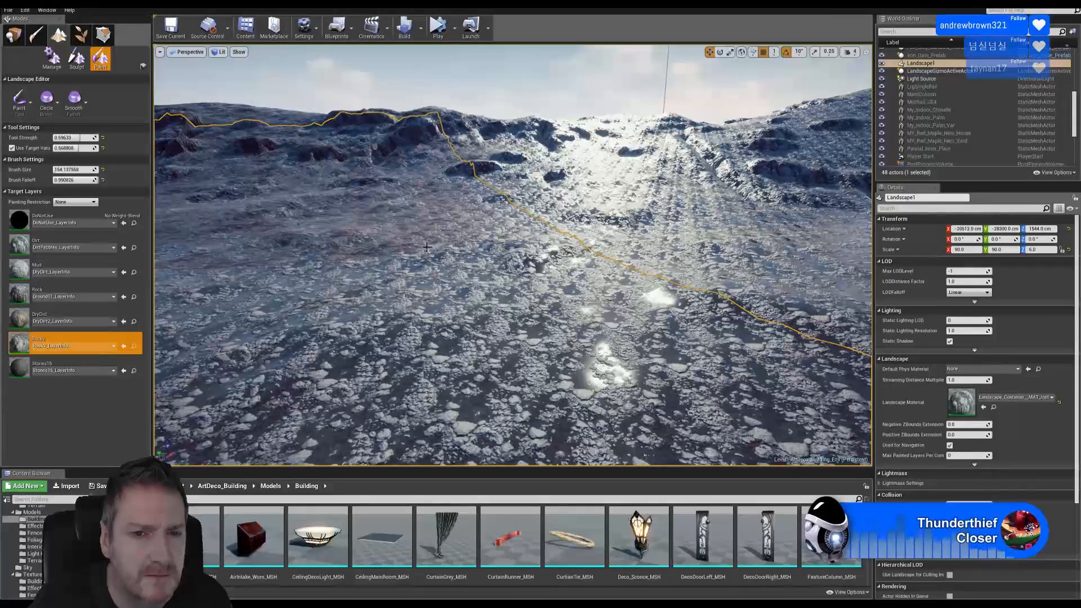
# Step: Paint the Rock2 layer as small rocky patches on the shiny flat ground below the hills
pyautogui.moveTo(453, 253); pyautogui.dragTo(473, 264)
pyautogui.moveTo(529, 263); pyautogui.dragTo(516, 307, button='right')
pyautogui.moveTo(516, 306); pyautogui.dragTo(624, 260)
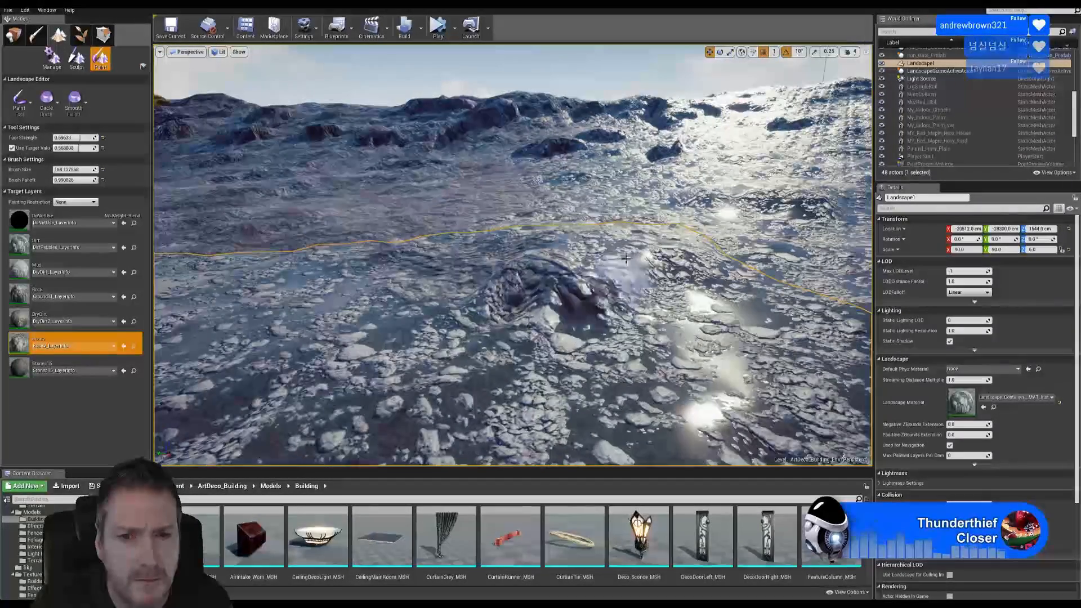
pyautogui.moveTo(466, 286); pyautogui.dragTo(436, 263)
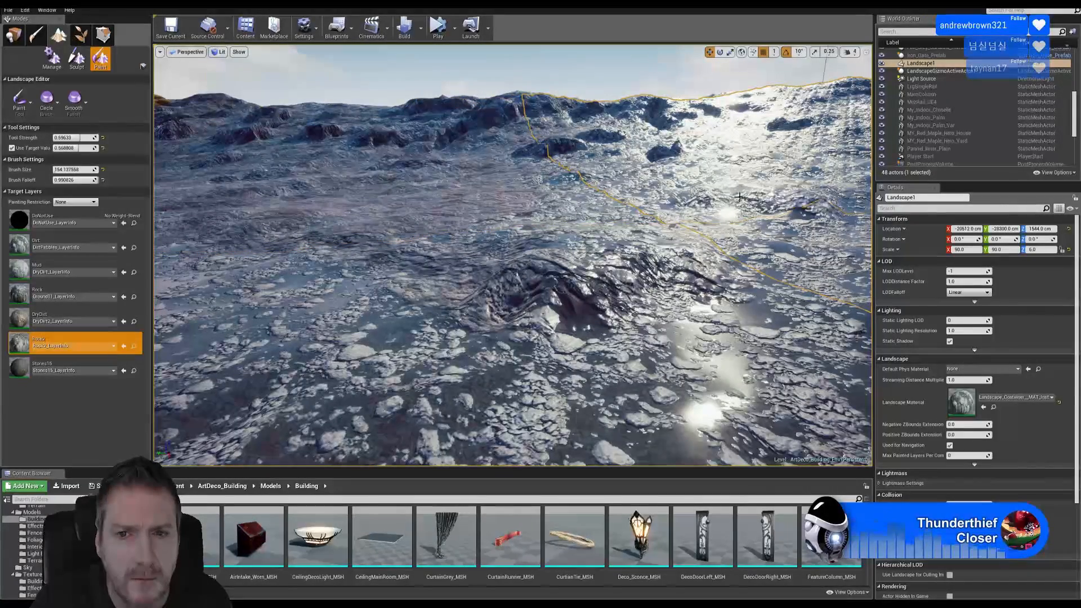
pyautogui.moveTo(749, 213); pyautogui.dragTo(749, 195, button='right')
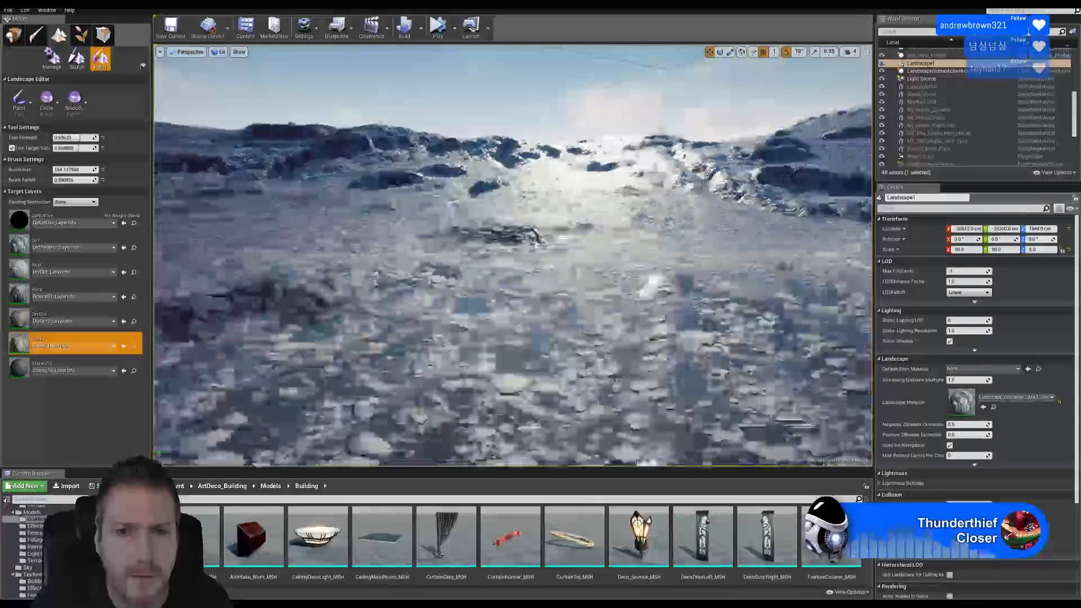
# Step: Paint the Rock2 layer over the dark outcrops and small gullies on the stony hillside
pyautogui.moveTo(447, 274); pyautogui.dragTo(636, 228, button='right')
pyautogui.moveTo(513, 255); pyautogui.dragTo(736, 51, button='right')
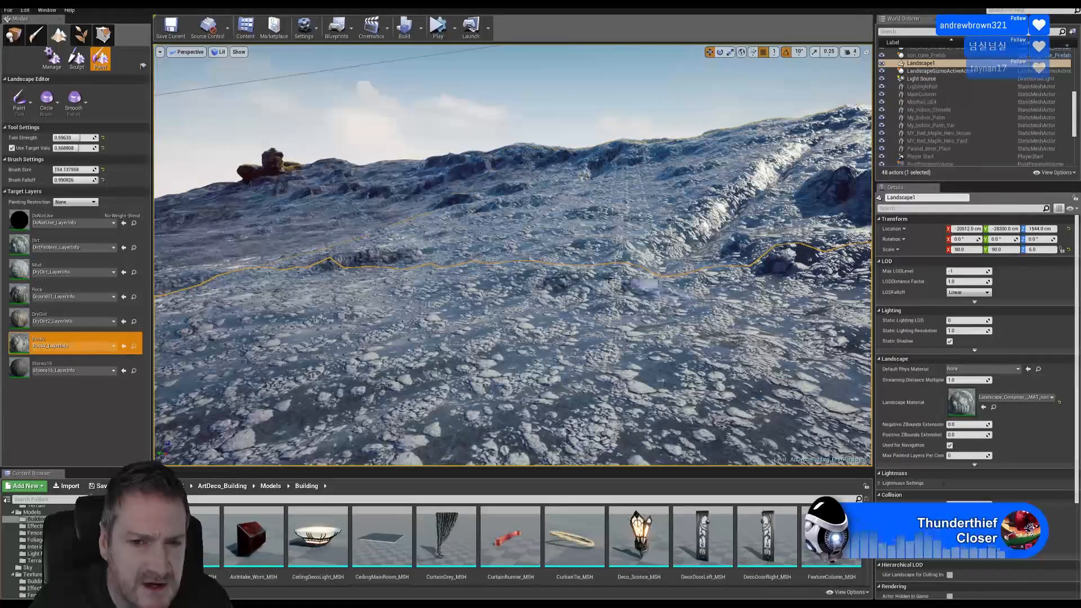
pyautogui.moveTo(521, 280); pyautogui.dragTo(617, 334, button='right')
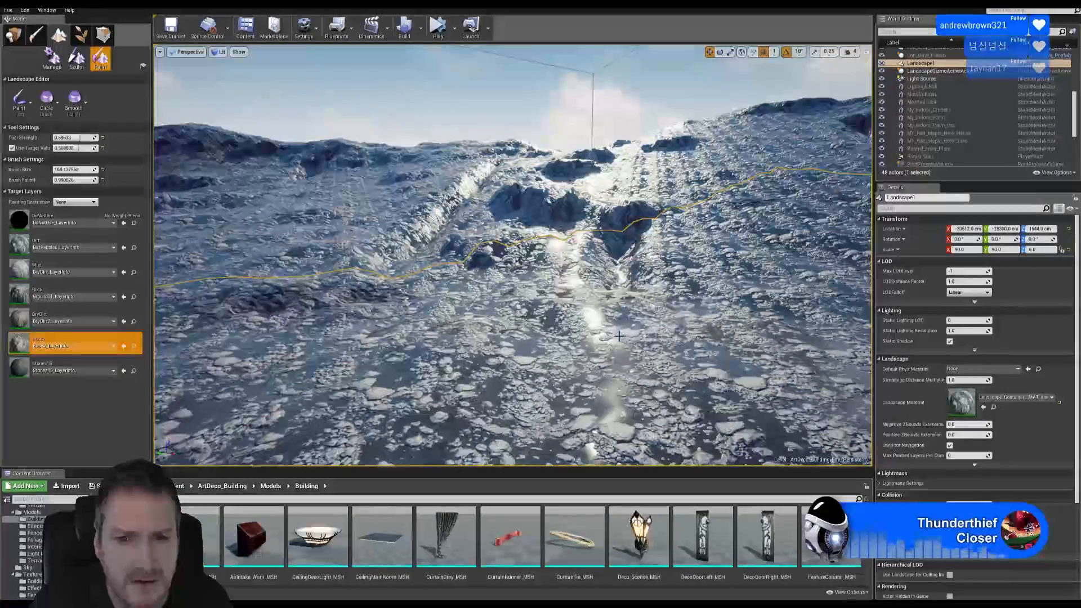
pyautogui.moveTo(534, 311); pyautogui.dragTo(653, 315, button='right')
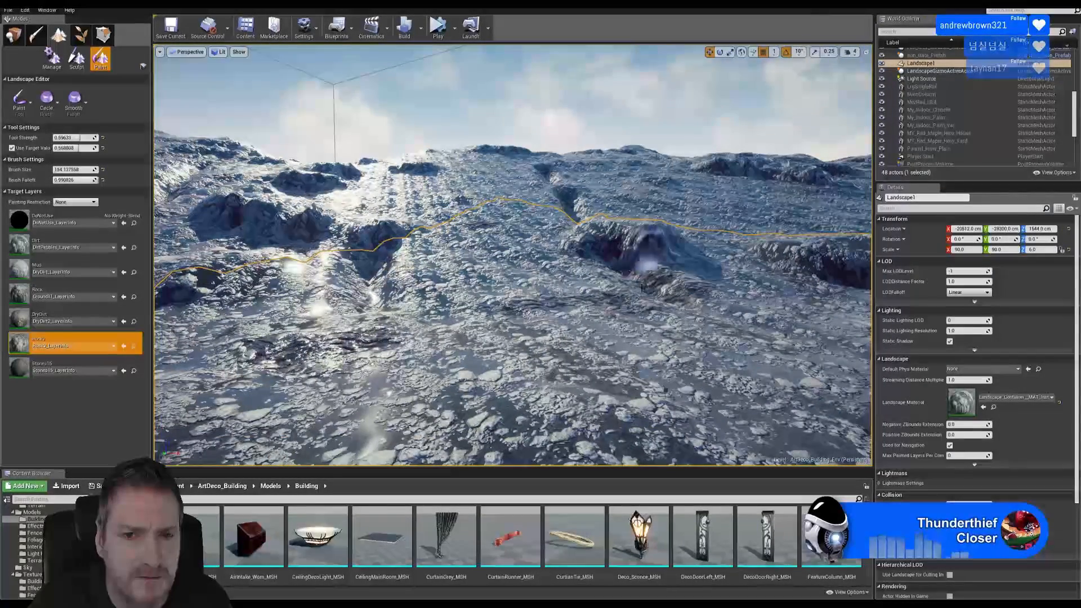
pyautogui.moveTo(538, 311); pyautogui.dragTo(624, 310, button='right')
pyautogui.press('w')
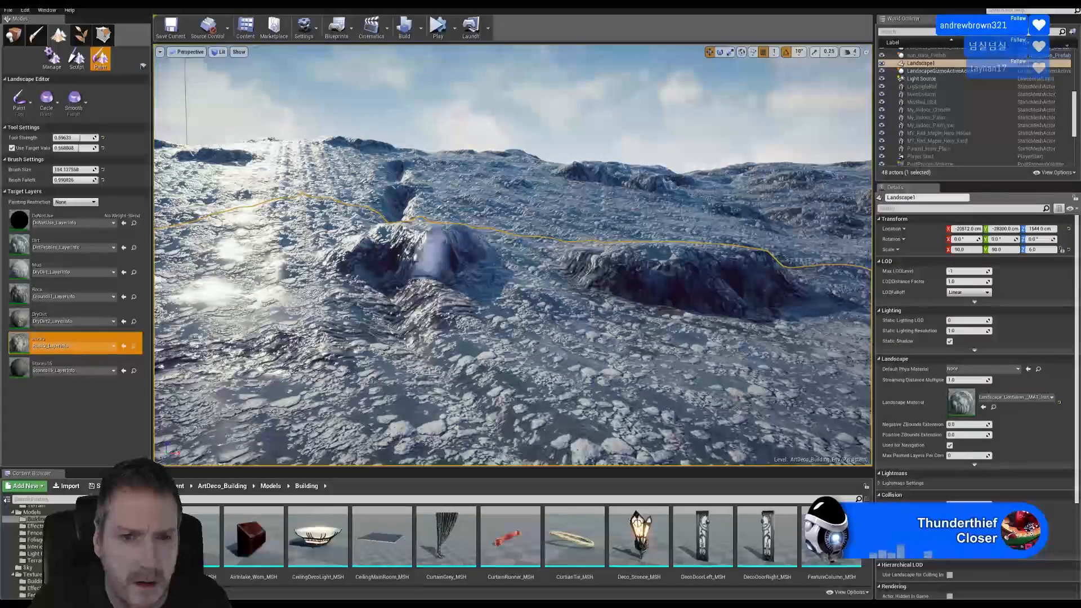
pyautogui.moveTo(361, 264); pyautogui.dragTo(292, 260, button='right')
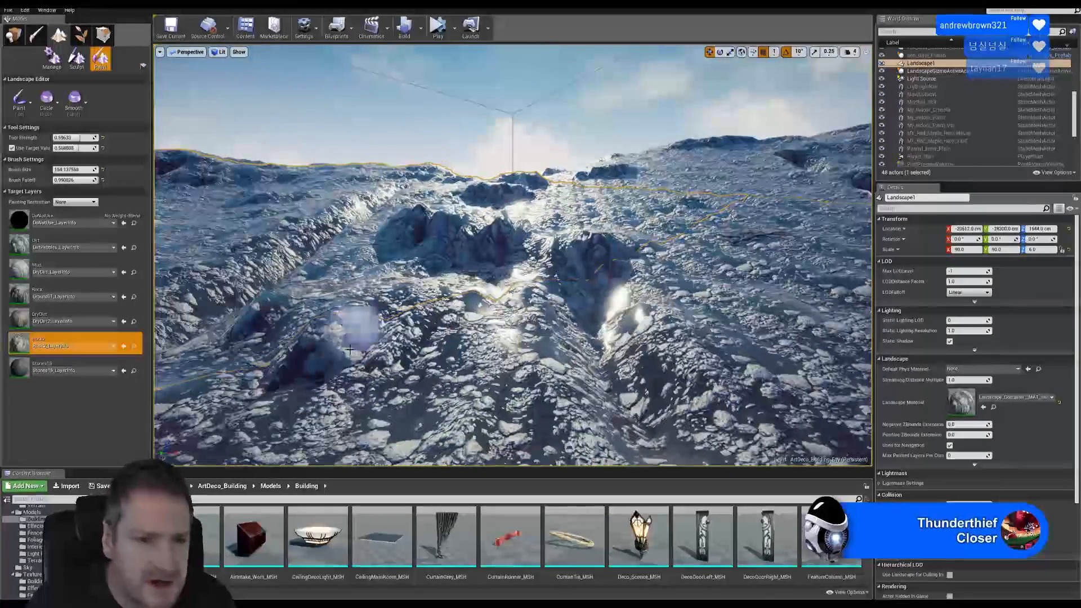
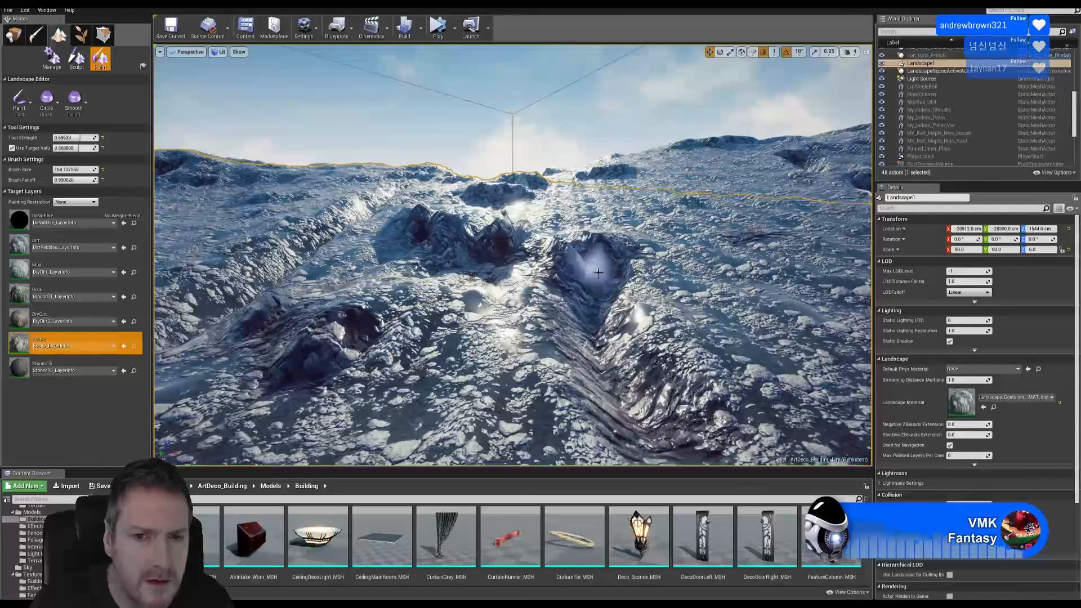
# Step: Paint the Rock2 layer along the walls and floor of the long straight gully running up the hill
pyautogui.moveTo(339, 304); pyautogui.dragTo(327, 298, button='right')
pyautogui.press('a')
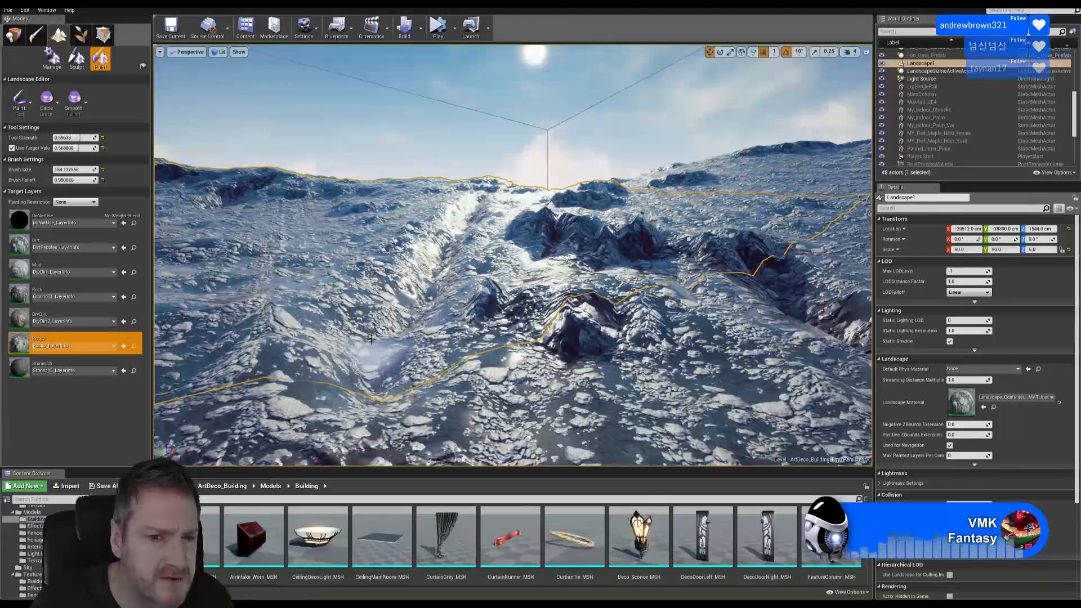
pyautogui.press('w')
pyautogui.moveTo(459, 255); pyautogui.dragTo(450, 272, button='right')
pyautogui.press('s')
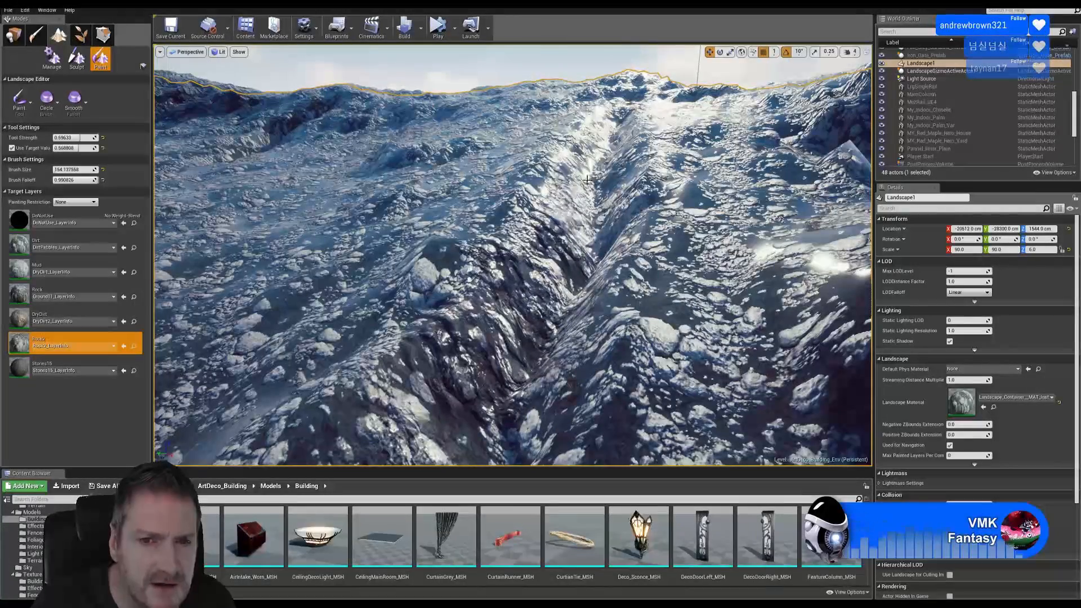
pyautogui.moveTo(521, 292); pyautogui.dragTo(583, 294, button='right')
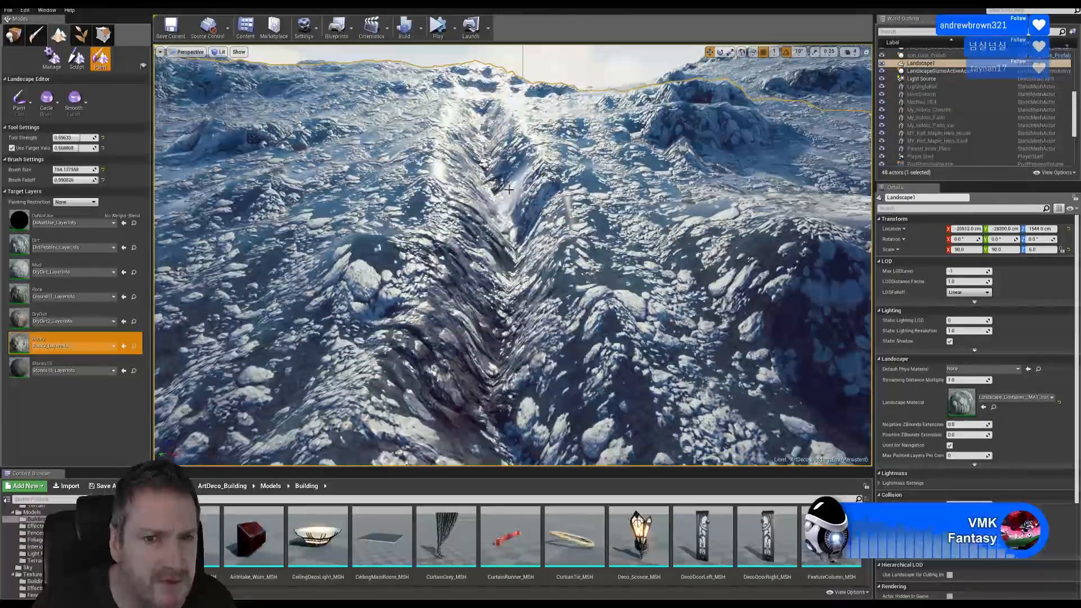
pyautogui.moveTo(518, 309)
pyautogui.mouseDown()
pyautogui.moveTo(545, 379)
pyautogui.moveTo(560, 386)
pyautogui.mouseUp()
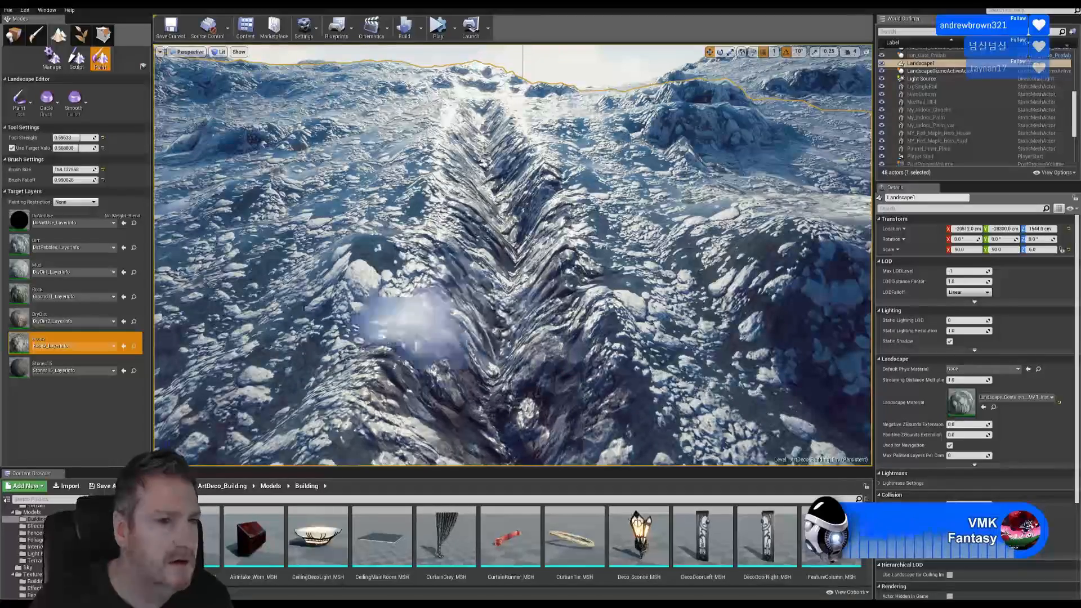
# Step: Paint the Stones15 layer along both banks of the long gully, from its upper end down to its mouth
pyautogui.click(57, 367)
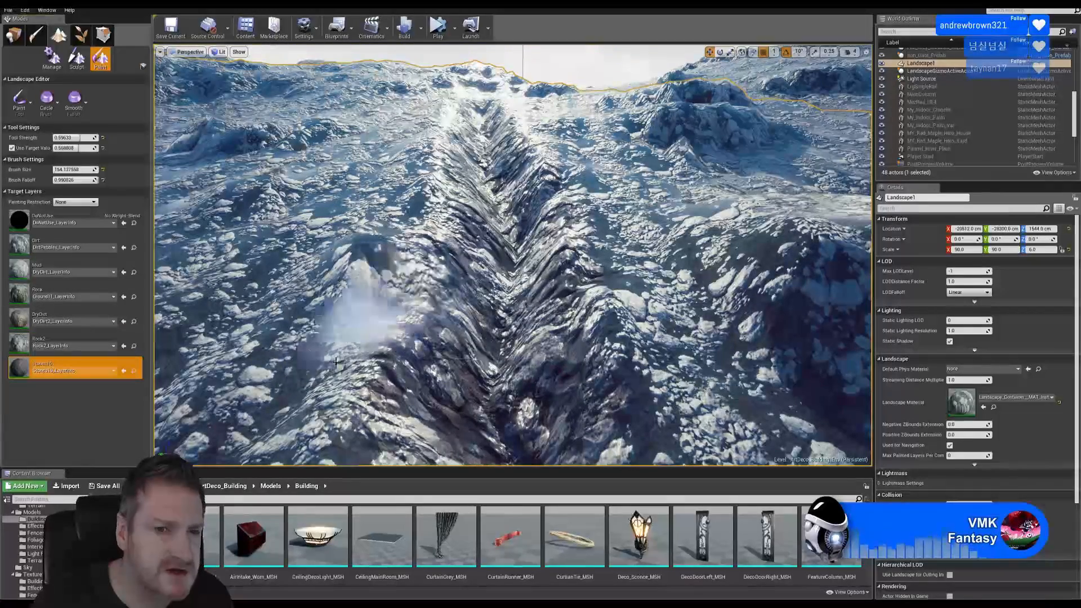
pyautogui.moveTo(406, 184); pyautogui.dragTo(414, 161)
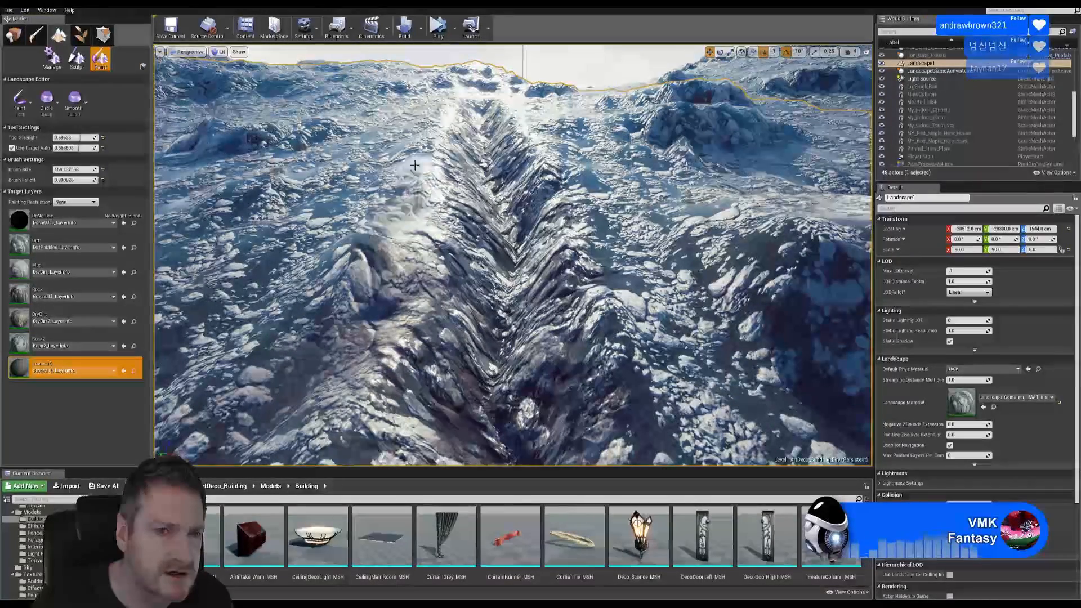
pyautogui.moveTo(386, 204); pyautogui.dragTo(403, 180)
pyautogui.moveTo(416, 132); pyautogui.dragTo(434, 97)
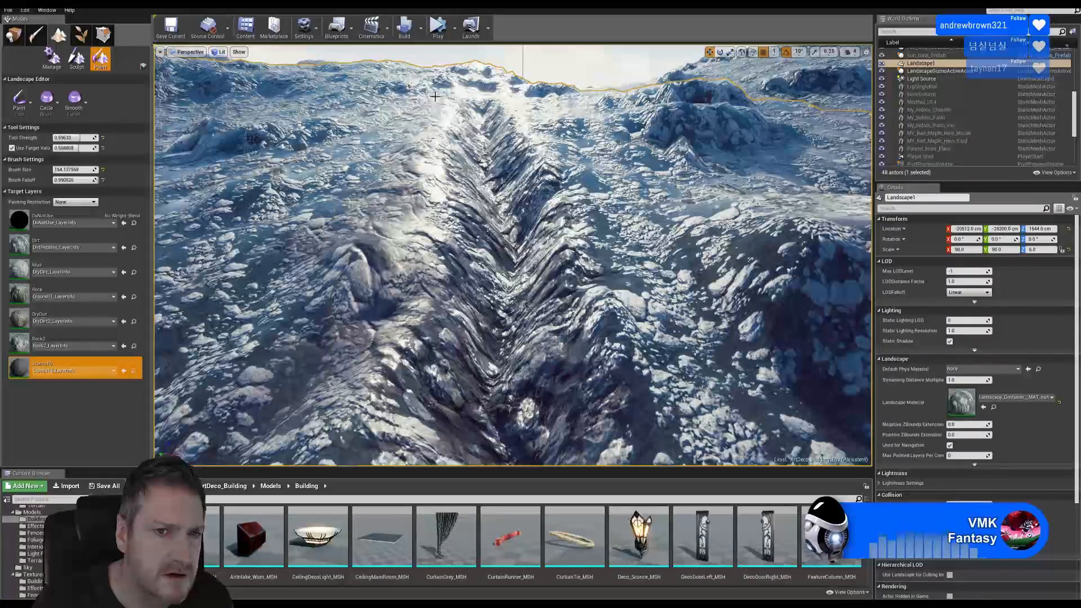
pyautogui.moveTo(545, 120)
pyautogui.mouseDown()
pyautogui.moveTo(569, 127)
pyautogui.moveTo(535, 113)
pyautogui.moveTo(589, 191)
pyautogui.mouseUp()
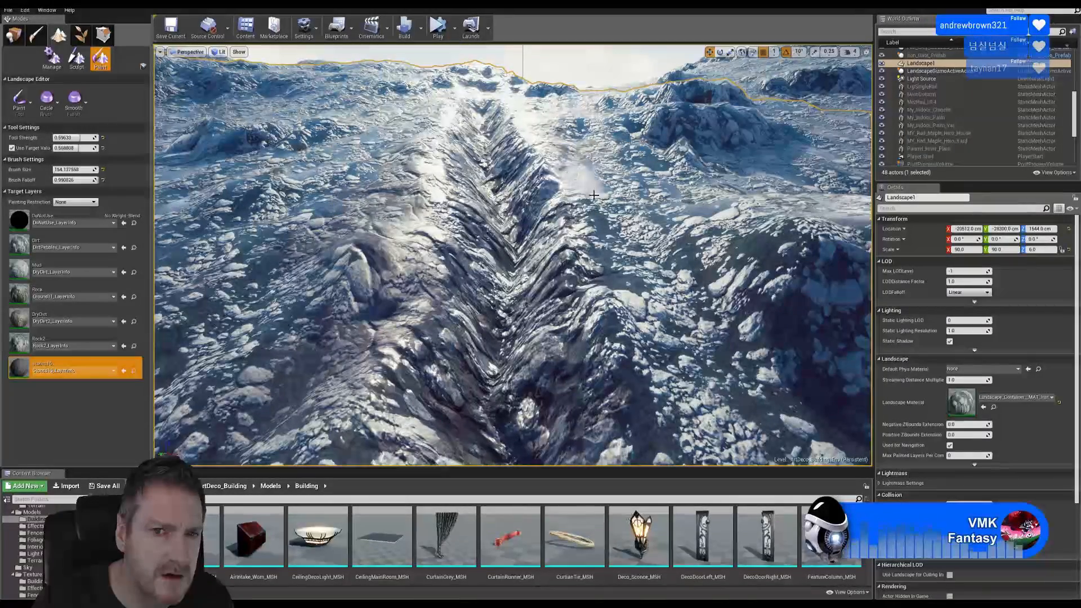
pyautogui.moveTo(625, 275); pyautogui.dragTo(608, 226)
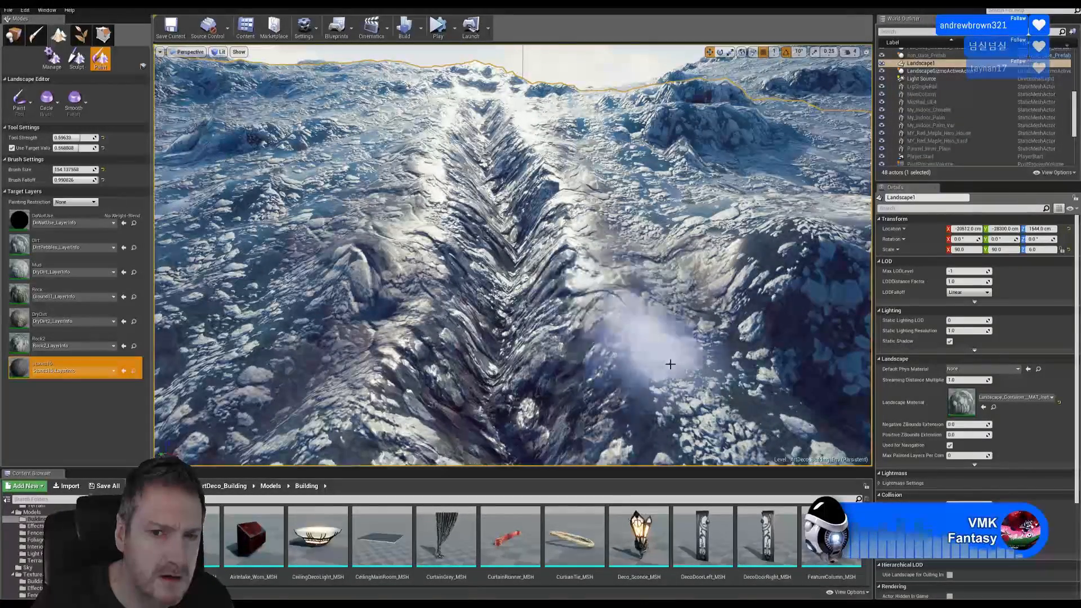
pyautogui.moveTo(603, 343)
pyautogui.mouseDown(button='right')
pyautogui.moveTo(479, 338)
pyautogui.moveTo(569, 329)
pyautogui.mouseUp(button='right')
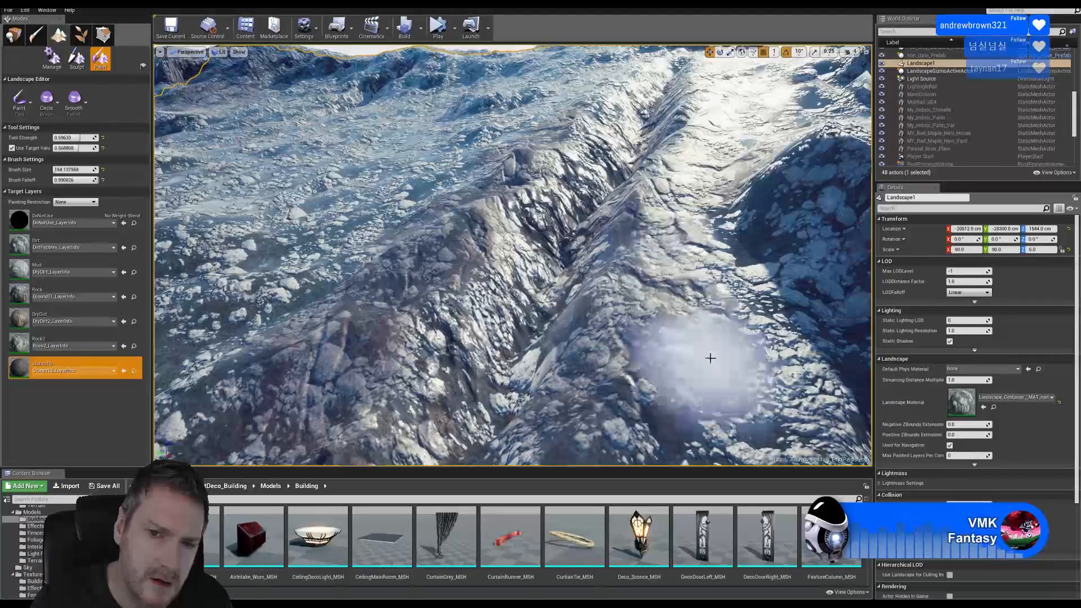
pyautogui.moveTo(676, 308)
pyautogui.mouseDown(button='right')
pyautogui.moveTo(625, 304)
pyautogui.moveTo(585, 271)
pyautogui.moveTo(619, 265)
pyautogui.moveTo(602, 254)
pyautogui.mouseUp(button='right')
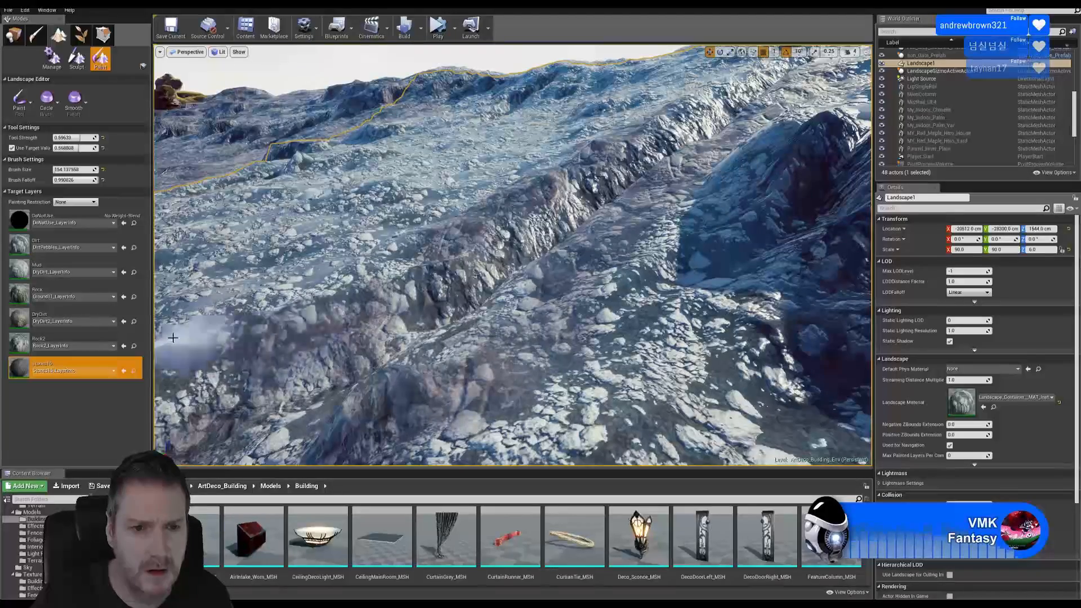
# Step: Paint the Stones15 layer over the rounded top and shoulders of the large outcrop beside the gully
pyautogui.moveTo(603, 267)
pyautogui.mouseDown(button='right')
pyautogui.moveTo(743, 288)
pyautogui.moveTo(699, 236)
pyautogui.moveTo(647, 292)
pyautogui.moveTo(636, 241)
pyautogui.mouseUp(button='right')
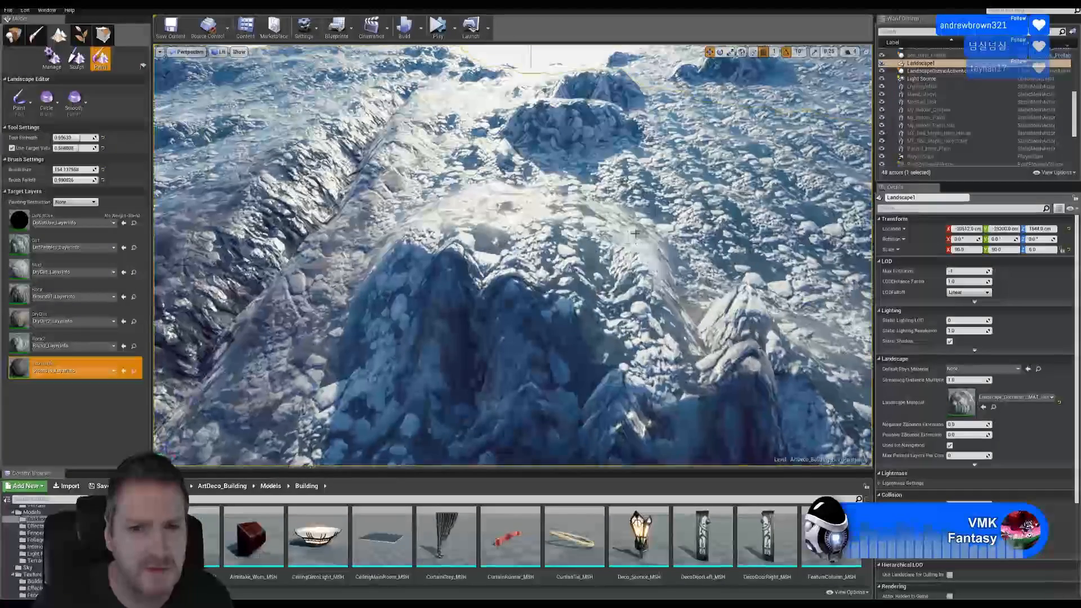
pyautogui.moveTo(519, 243); pyautogui.dragTo(474, 227)
pyautogui.moveTo(586, 291); pyautogui.dragTo(661, 357)
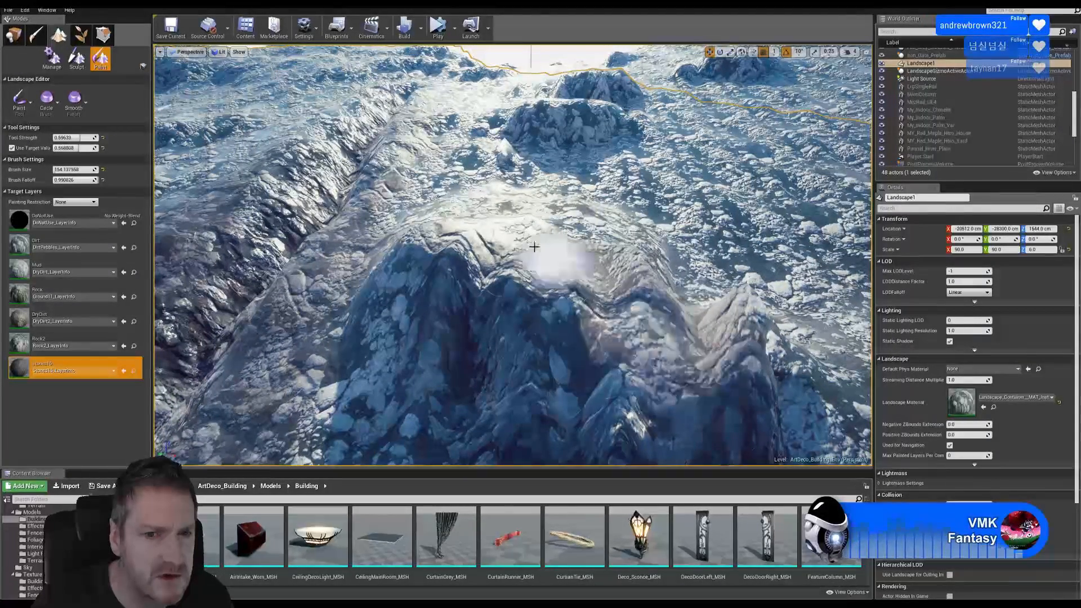
# Step: Paint the Rock2 layer around the gully's lower end and over the small boulders and slope beside it
pyautogui.moveTo(419, 225)
pyautogui.mouseDown(button='right')
pyautogui.moveTo(445, 223)
pyautogui.moveTo(412, 219)
pyautogui.mouseUp(button='right')
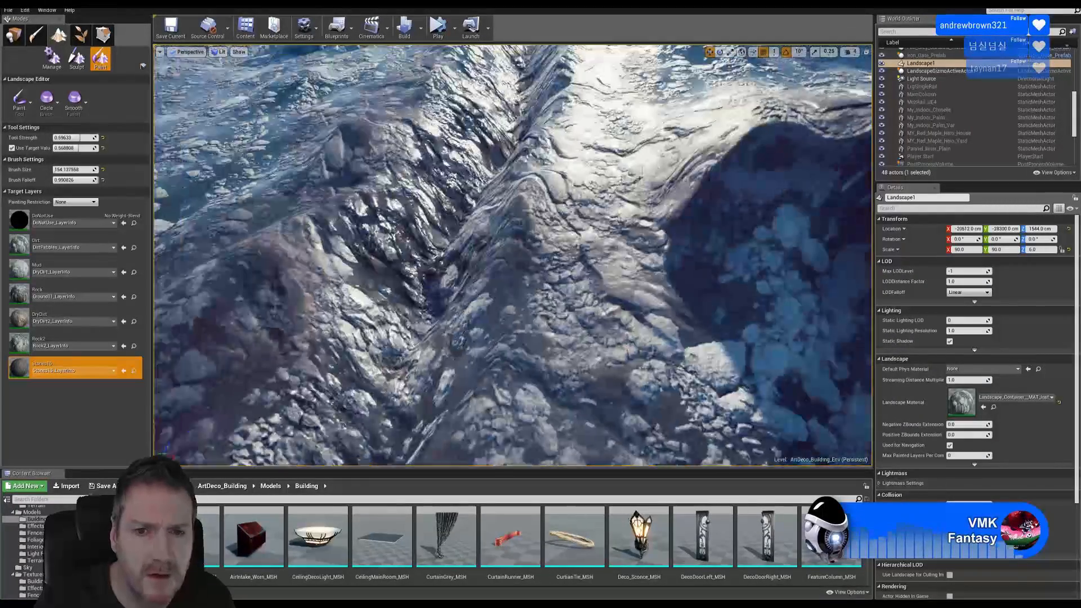
pyautogui.moveTo(512, 255); pyautogui.dragTo(625, 261, button='right')
pyautogui.moveTo(512, 255)
pyautogui.mouseDown(button='right')
pyautogui.moveTo(512, 281)
pyautogui.moveTo(473, 270)
pyautogui.mouseUp(button='right')
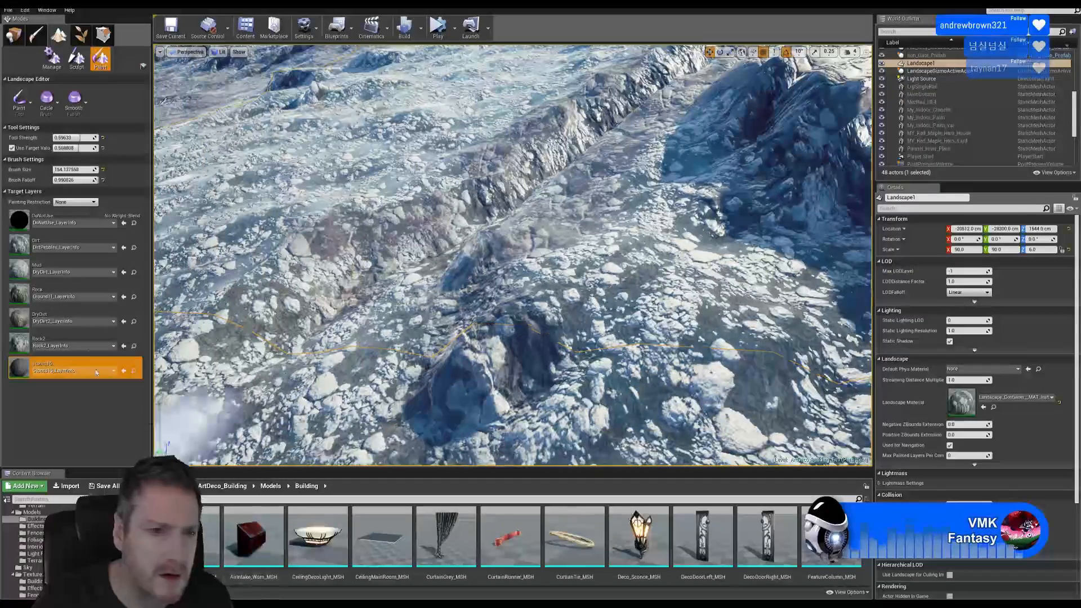
pyautogui.click(73, 344)
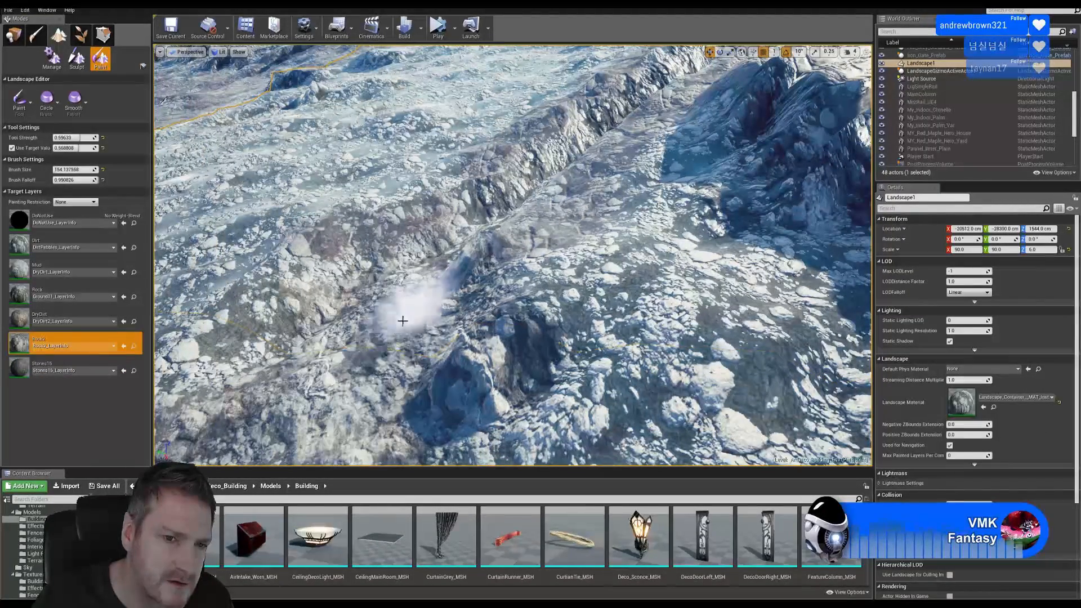
pyautogui.moveTo(274, 284); pyautogui.dragTo(203, 354)
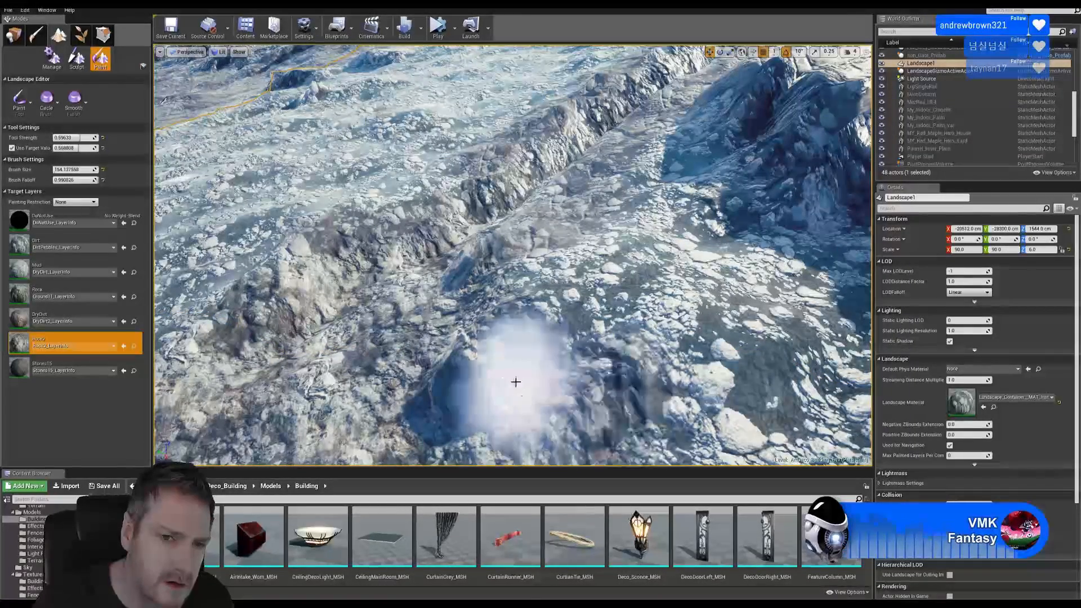
pyautogui.moveTo(788, 402); pyautogui.dragTo(845, 347)
pyautogui.moveTo(589, 419)
pyautogui.mouseDown(button='right')
pyautogui.moveTo(544, 343)
pyautogui.moveTo(633, 331)
pyautogui.mouseUp(button='right')
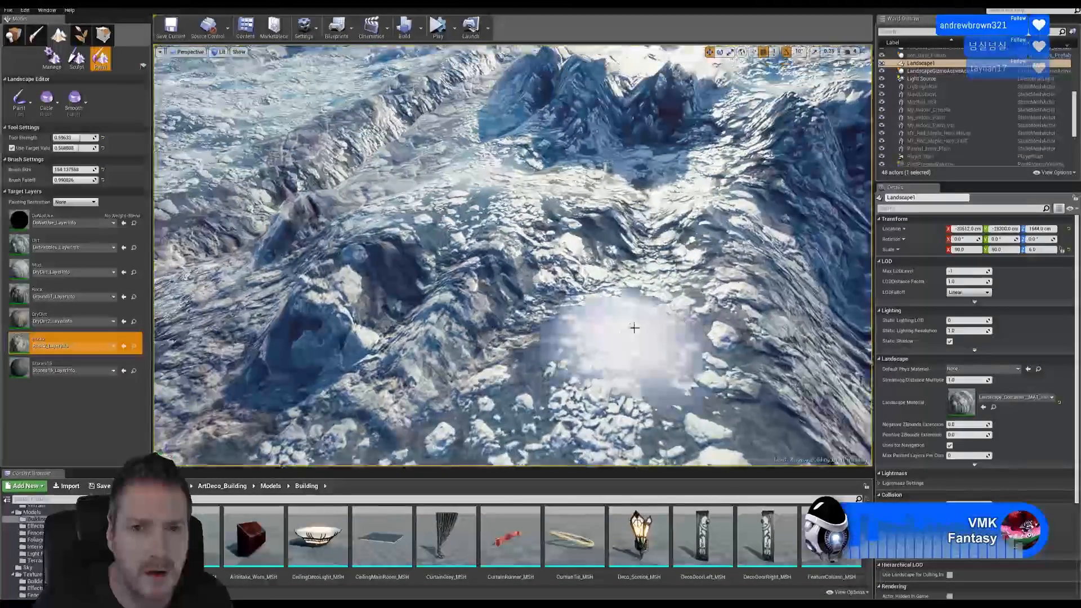
pyautogui.moveTo(505, 288); pyautogui.dragTo(493, 236, button='right')
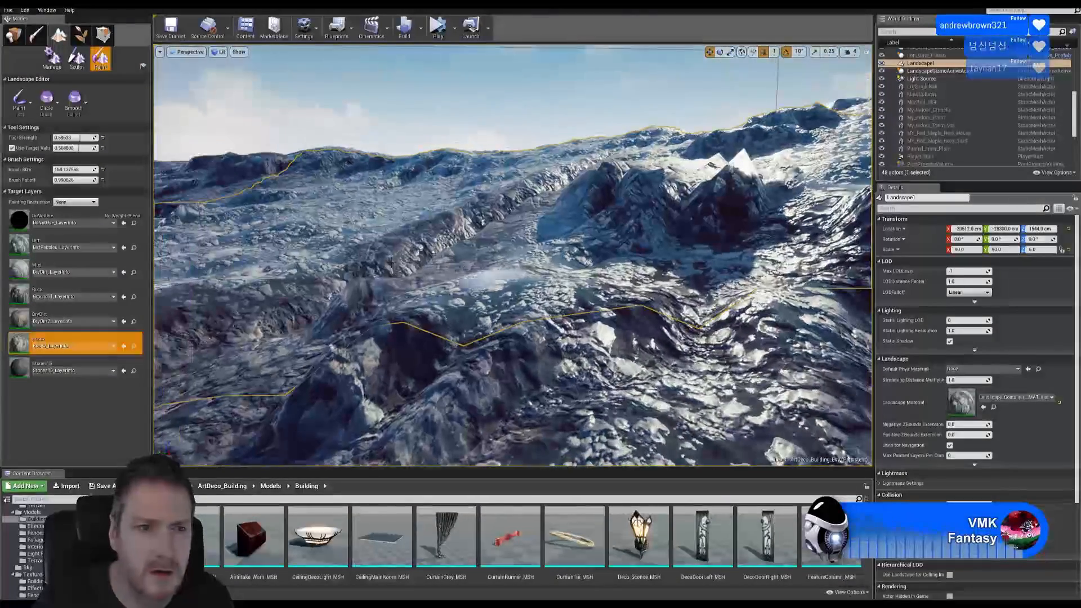
# Step: Paint the DryDirt layer over the stony slope between the long gully and the outcrops
pyautogui.click(66, 317)
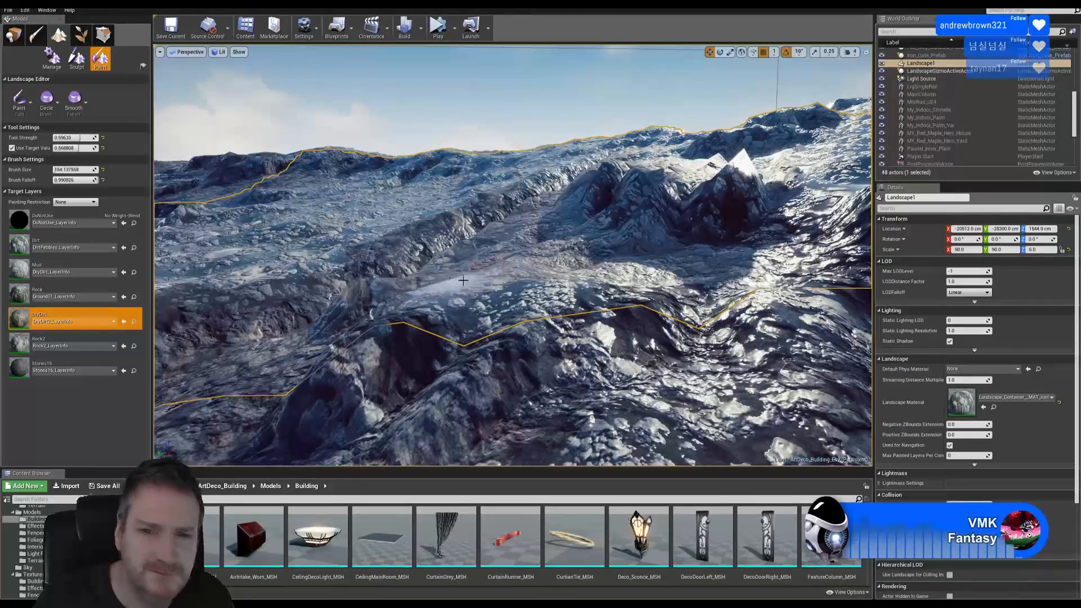
pyautogui.moveTo(809, 195)
pyautogui.mouseDown(button='right')
pyautogui.moveTo(848, 185)
pyautogui.moveTo(805, 194)
pyautogui.moveTo(816, 186)
pyautogui.moveTo(682, 356)
pyautogui.mouseUp(button='right')
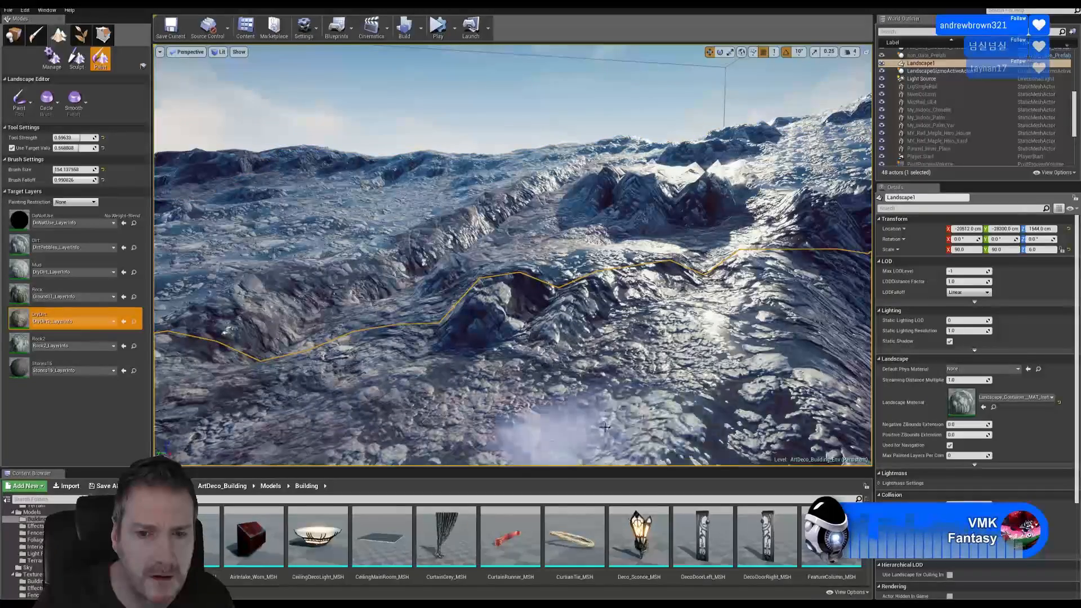
pyautogui.moveTo(743, 271); pyautogui.dragTo(714, 302, button='right')
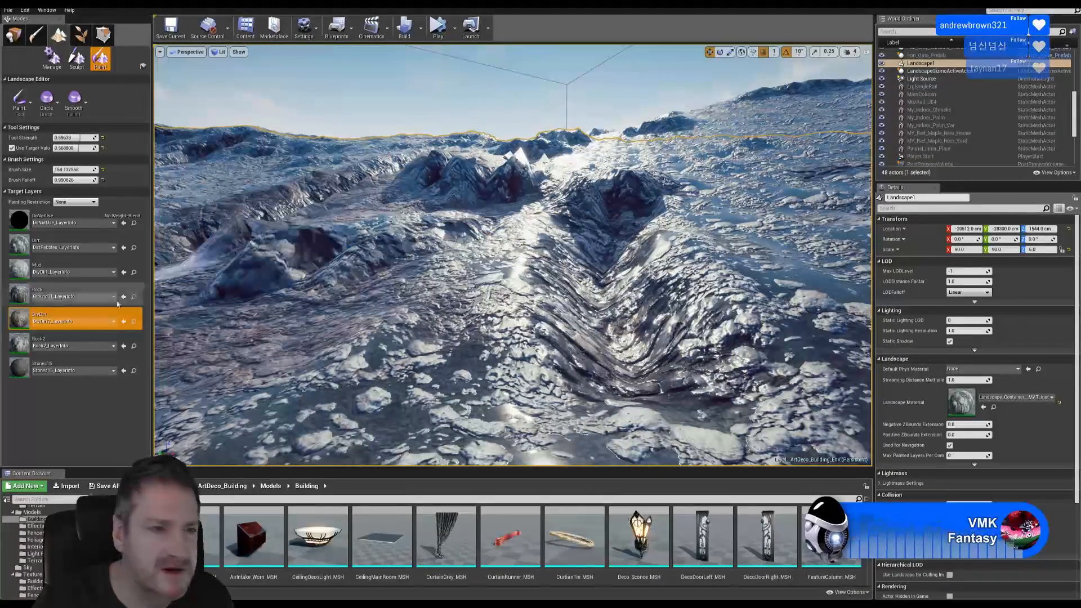
# Step: Paint the Stones15 layer along both banks of the second gully and over the nearby rocky mound
pyautogui.click(74, 366)
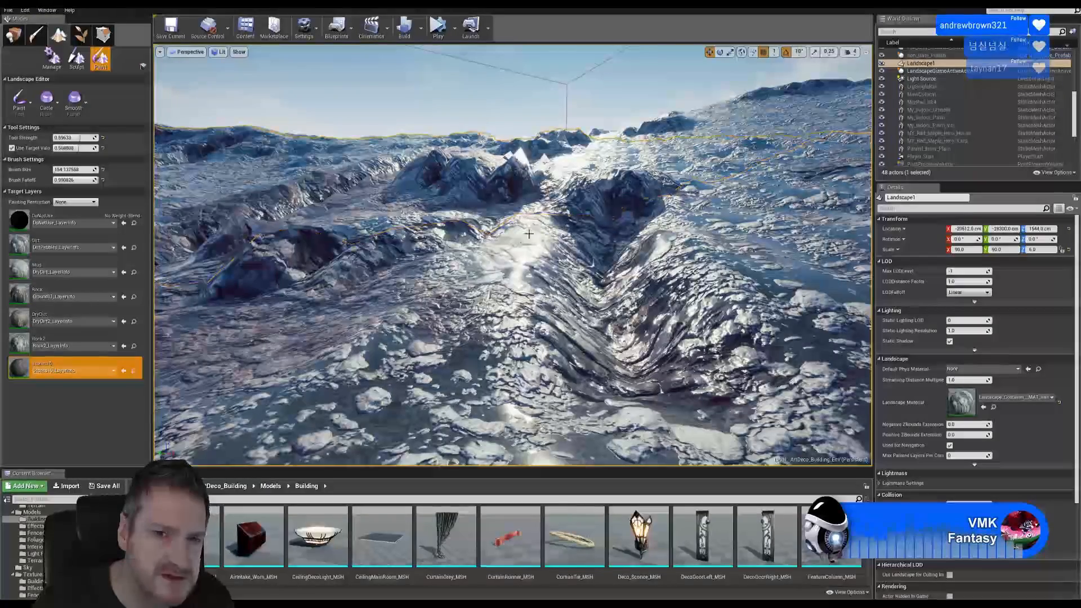
pyautogui.moveTo(464, 308); pyautogui.dragTo(477, 356)
pyautogui.moveTo(726, 203); pyautogui.dragTo(697, 239)
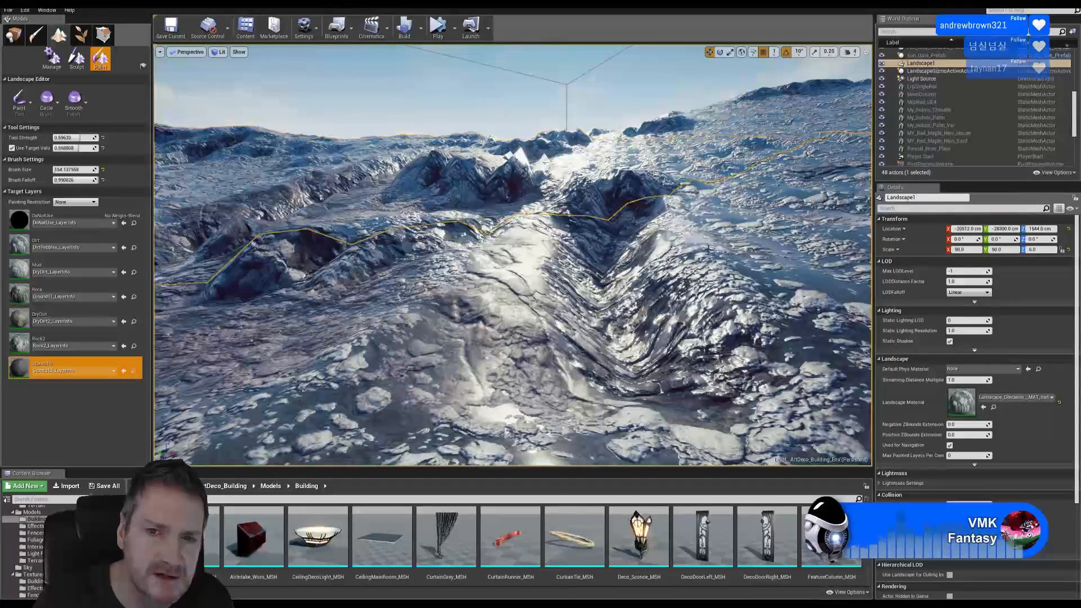
pyautogui.moveTo(719, 348); pyautogui.dragTo(610, 345, button='right')
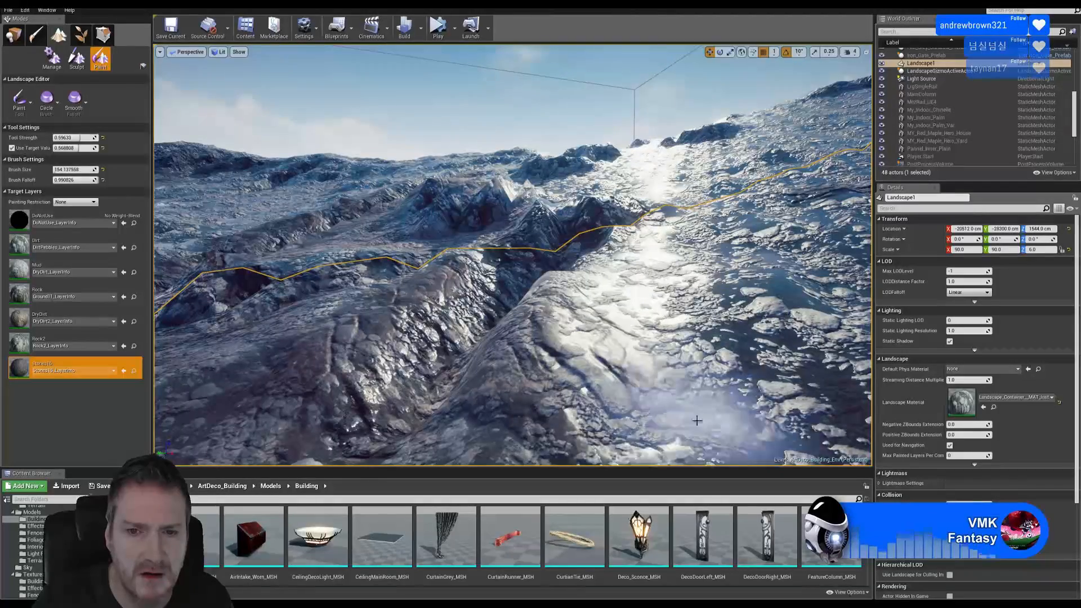
pyautogui.moveTo(309, 387)
pyautogui.mouseDown(button='right')
pyautogui.moveTo(282, 388)
pyautogui.moveTo(399, 320)
pyautogui.mouseUp(button='right')
pyautogui.moveTo(425, 279); pyautogui.dragTo(495, 275)
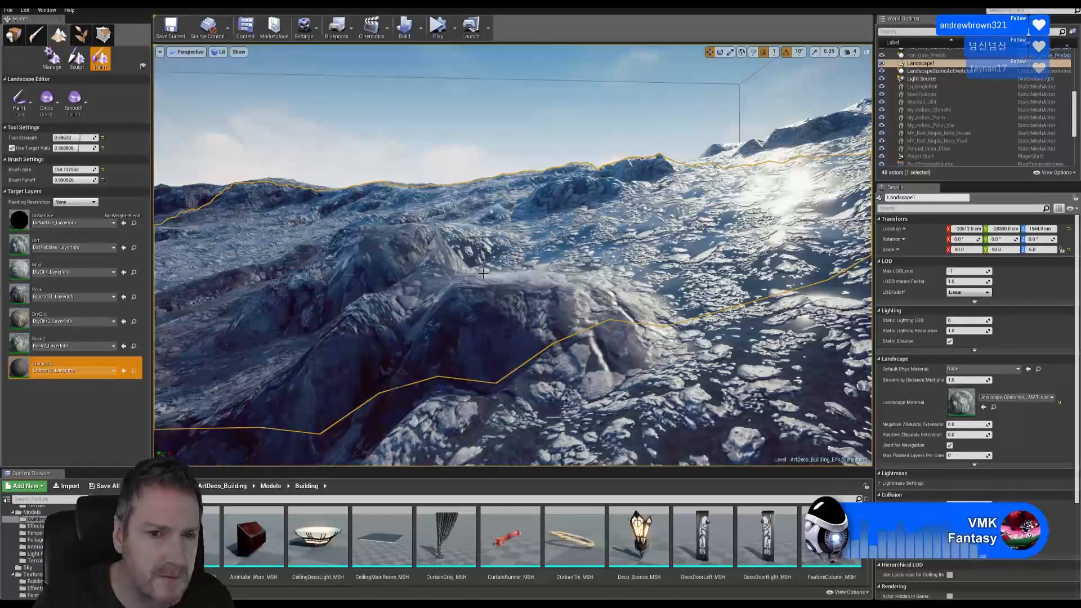
# Step: Paint Stones15 patches across the gentle stony ground below the gullies and boulders
pyautogui.moveTo(487, 286)
pyautogui.mouseDown(button='right')
pyautogui.moveTo(411, 281)
pyautogui.moveTo(453, 311)
pyautogui.mouseUp(button='right')
pyautogui.moveTo(455, 352); pyautogui.dragTo(426, 342, button='right')
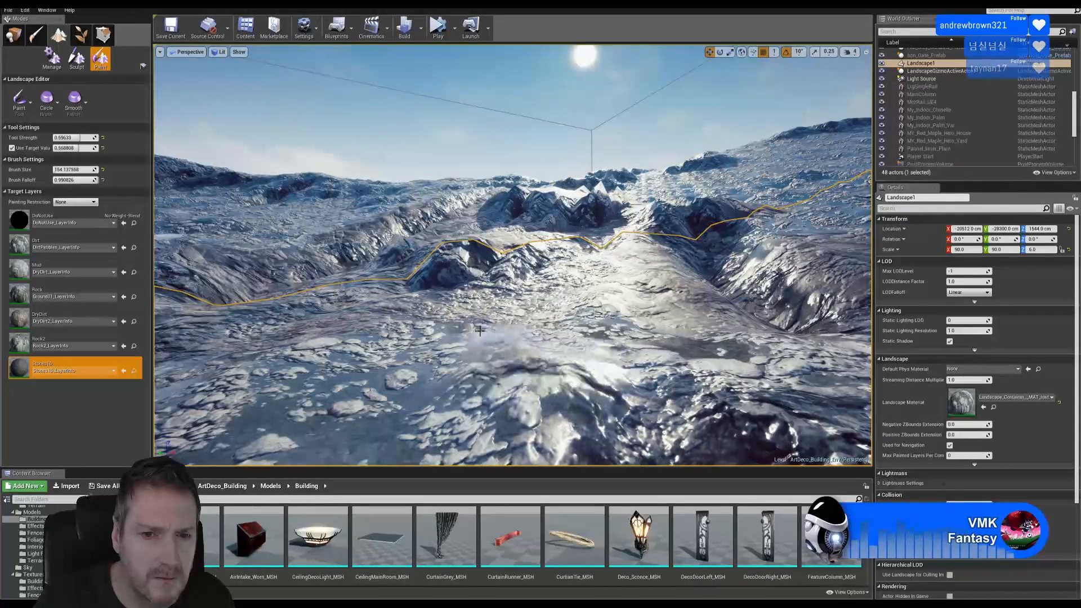
pyautogui.moveTo(847, 361); pyautogui.dragTo(444, 365, button='right')
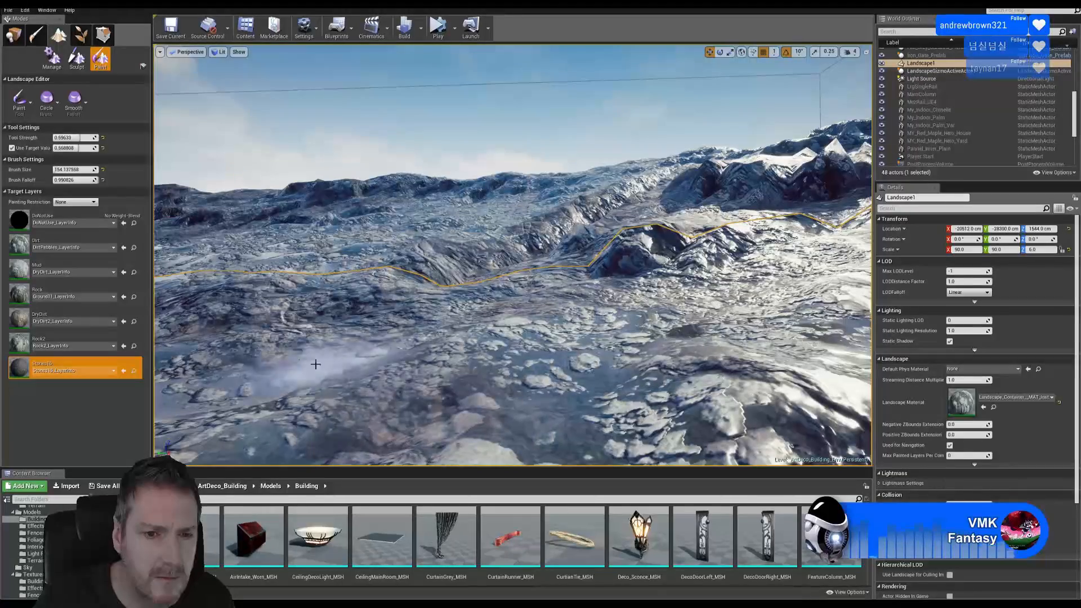
pyautogui.moveTo(444, 364)
pyautogui.mouseDown(button='right')
pyautogui.moveTo(363, 350)
pyautogui.moveTo(606, 268)
pyautogui.mouseUp(button='right')
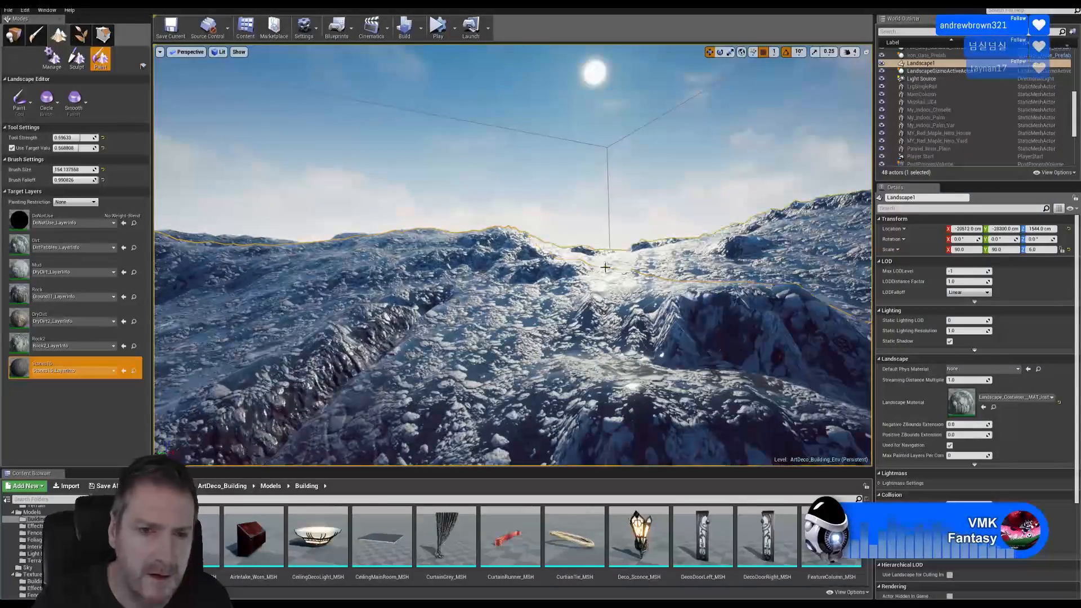
# Step: Paint the DryDirt layer over the slope beside the long gully, between it and the outcrops
pyautogui.click(72, 314)
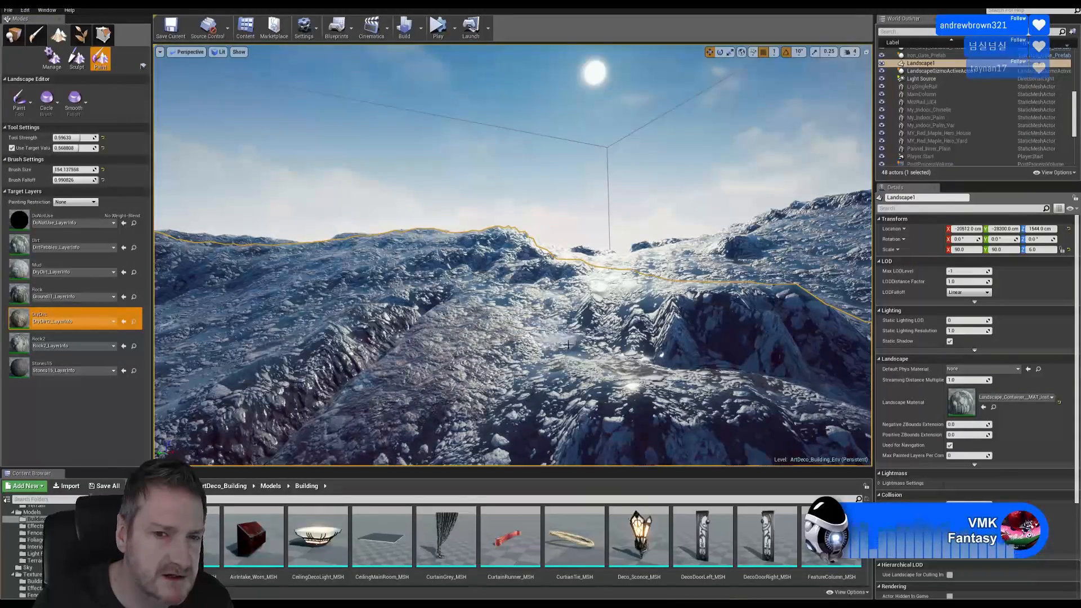
pyautogui.moveTo(498, 392)
pyautogui.mouseDown(button='right')
pyautogui.moveTo(487, 411)
pyautogui.moveTo(473, 395)
pyautogui.mouseUp(button='right')
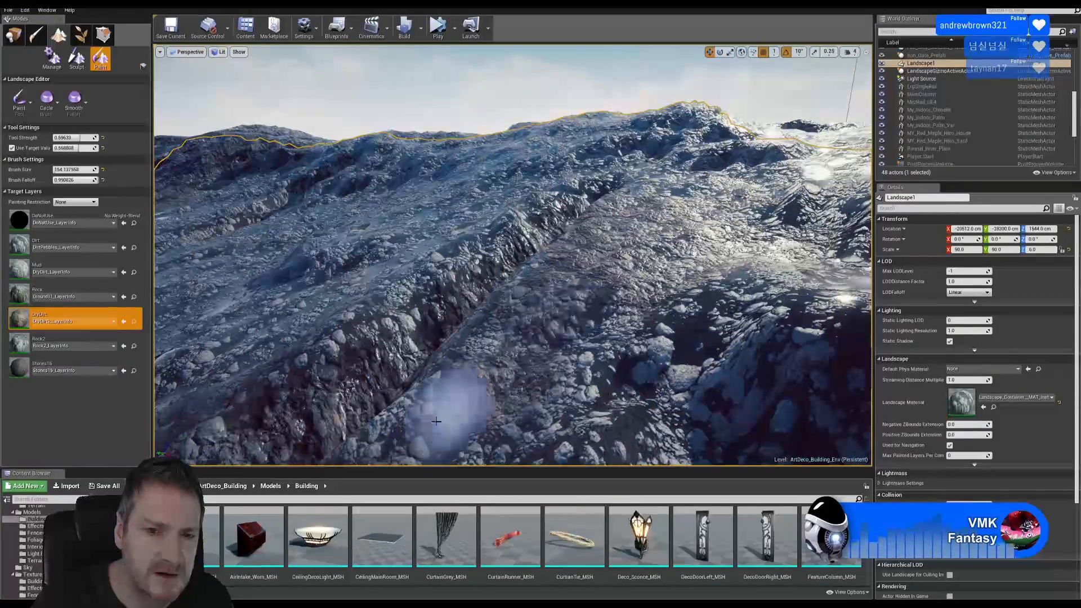
pyautogui.moveTo(625, 362); pyautogui.dragTo(589, 415, button='right')
pyautogui.moveTo(467, 301)
pyautogui.mouseDown()
pyautogui.moveTo(686, 310)
pyautogui.moveTo(767, 287)
pyautogui.moveTo(664, 253)
pyautogui.moveTo(203, 327)
pyautogui.mouseUp()
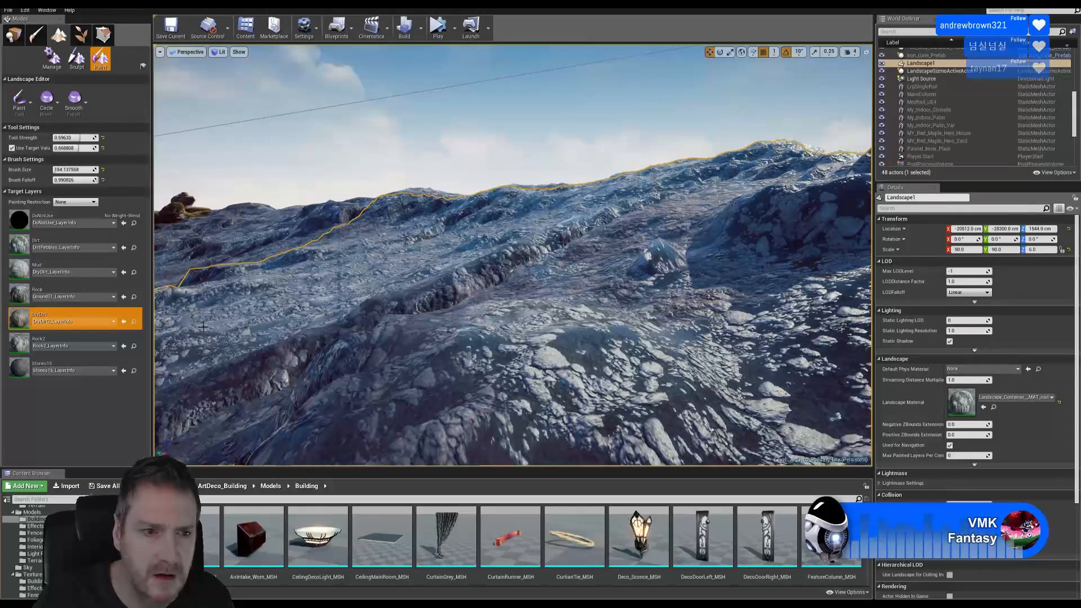
# Step: Paint the Rock2 layer over the small pointed boulder on the slope above the gully-side mound
pyautogui.click(84, 363)
pyautogui.click(73, 345)
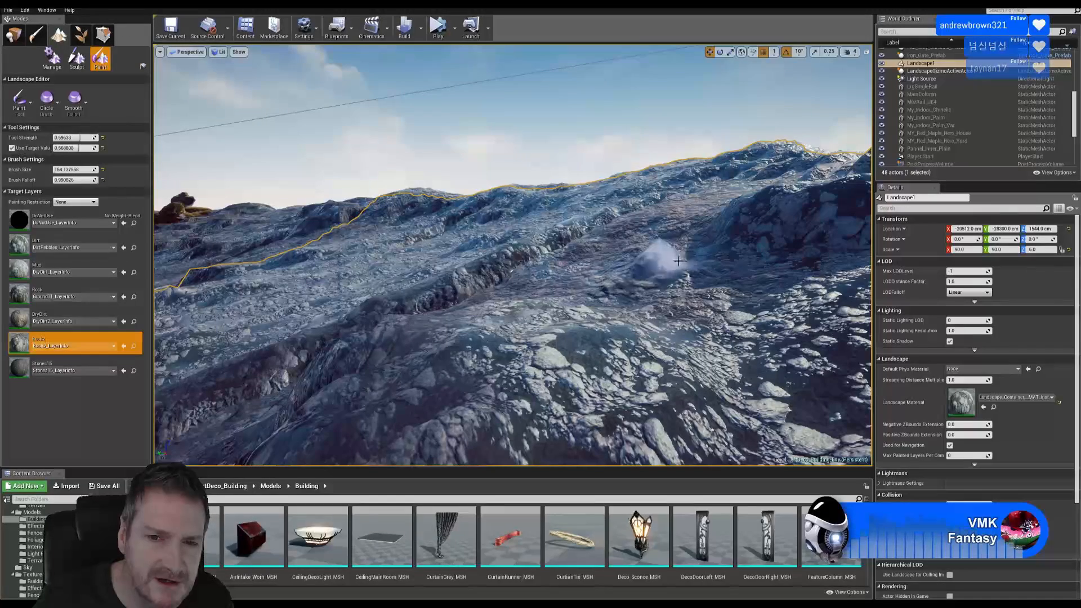
# Step: Paint DryDirt and Mud over the rounded mound beside the gully and the stony slope leading towards the outcrops
pyautogui.click(60, 313)
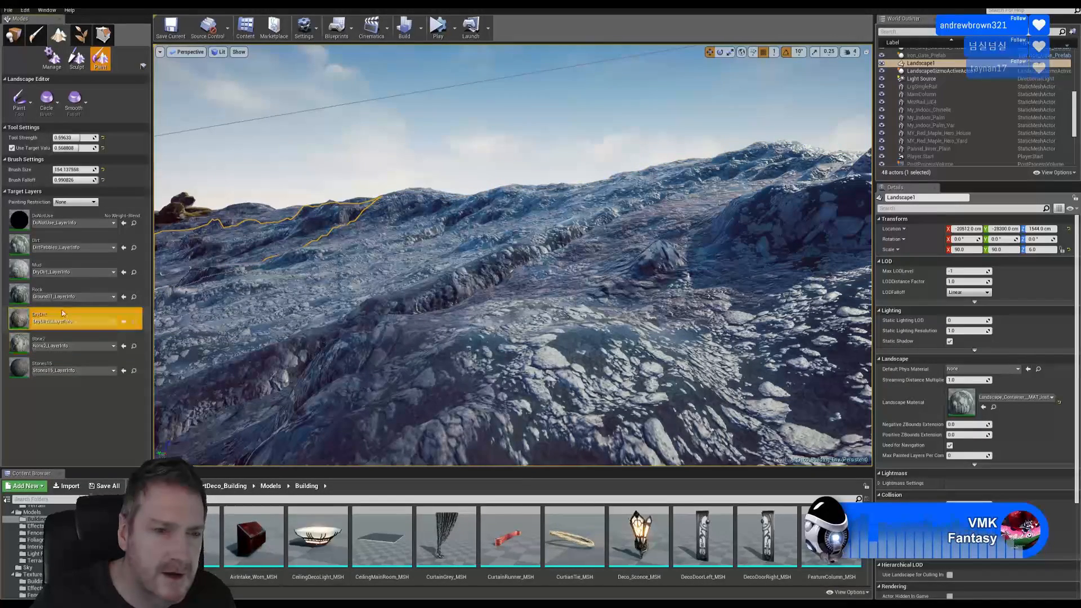
pyautogui.click(65, 273)
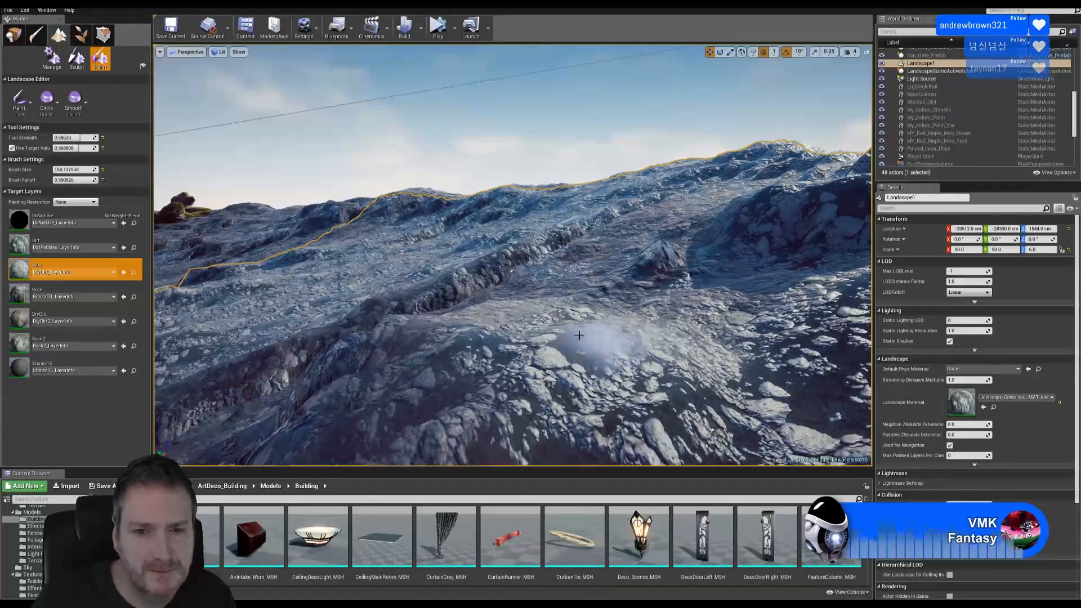
pyautogui.moveTo(605, 331)
pyautogui.mouseDown(button='right')
pyautogui.moveTo(771, 331)
pyautogui.moveTo(507, 331)
pyautogui.mouseUp(button='right')
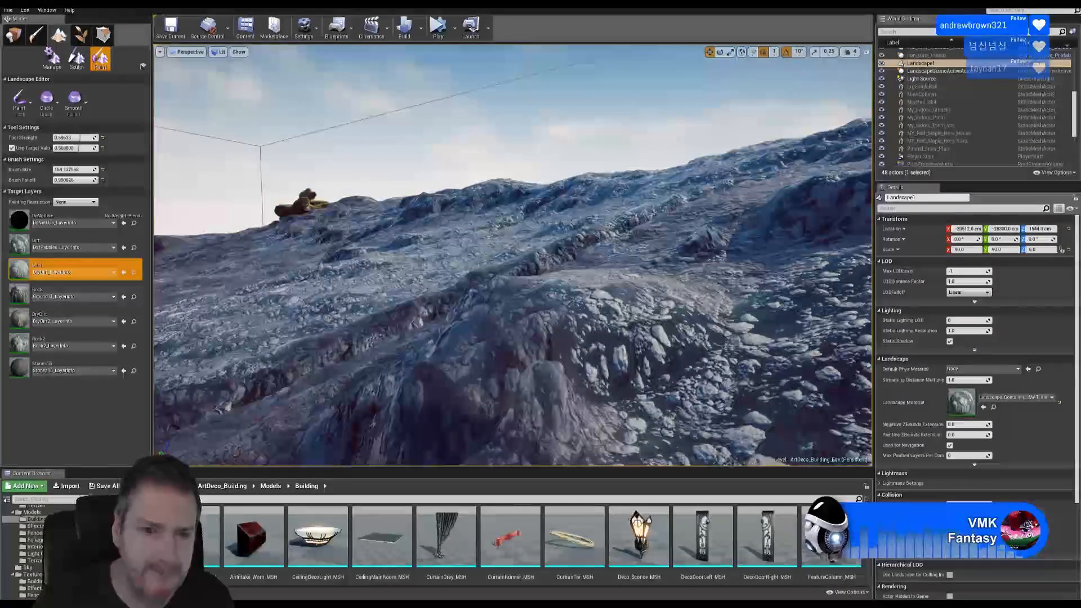
pyautogui.press('d')
pyautogui.moveTo(605, 331); pyautogui.dragTo(599, 321, button='right')
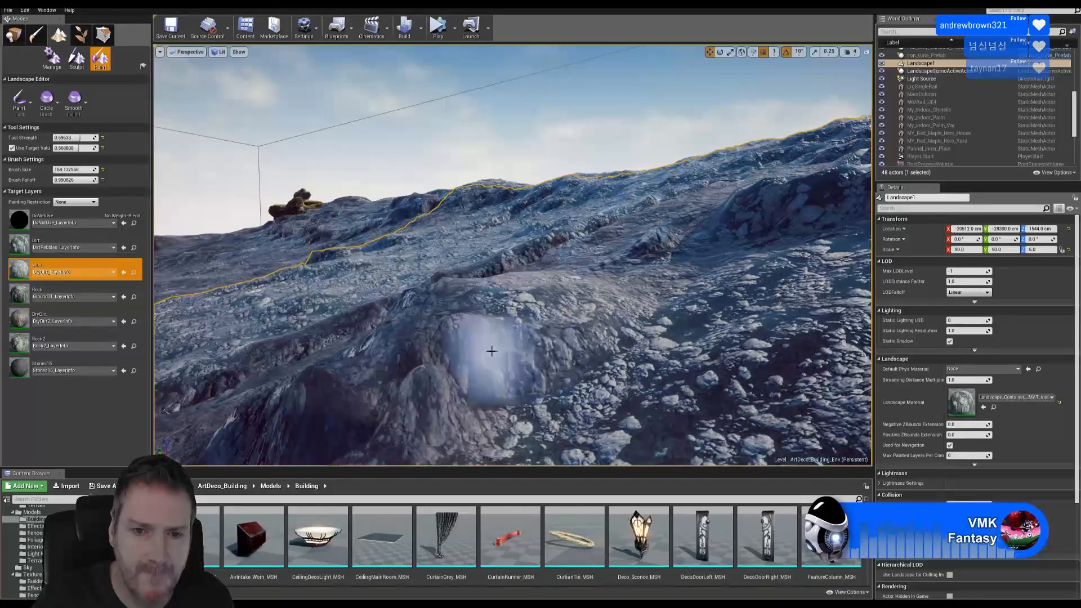
pyautogui.moveTo(567, 301)
pyautogui.mouseDown()
pyautogui.moveTo(550, 301)
pyautogui.moveTo(545, 362)
pyautogui.moveTo(510, 422)
pyautogui.mouseUp()
pyautogui.press('d')
pyautogui.moveTo(811, 260); pyautogui.dragTo(878, 256, button='right')
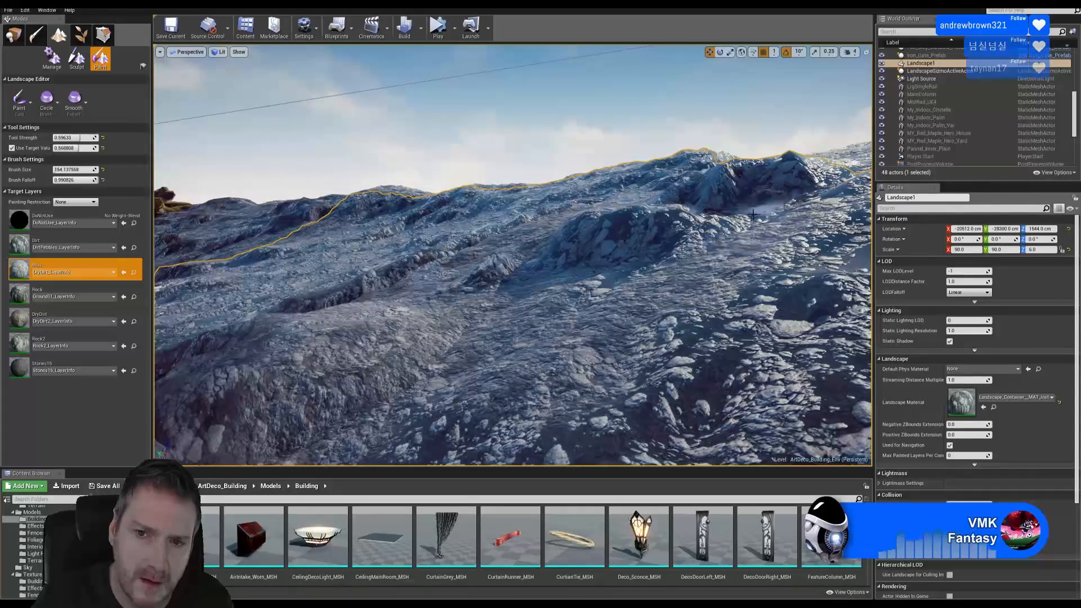
pyautogui.moveTo(785, 229)
pyautogui.mouseDown(button='right')
pyautogui.moveTo(771, 232)
pyautogui.moveTo(784, 229)
pyautogui.mouseUp(button='right')
# Step: Paint the Rock2 layer over the hillside outcrops, including their dark faces and the ground around their bases
pyautogui.click(74, 346)
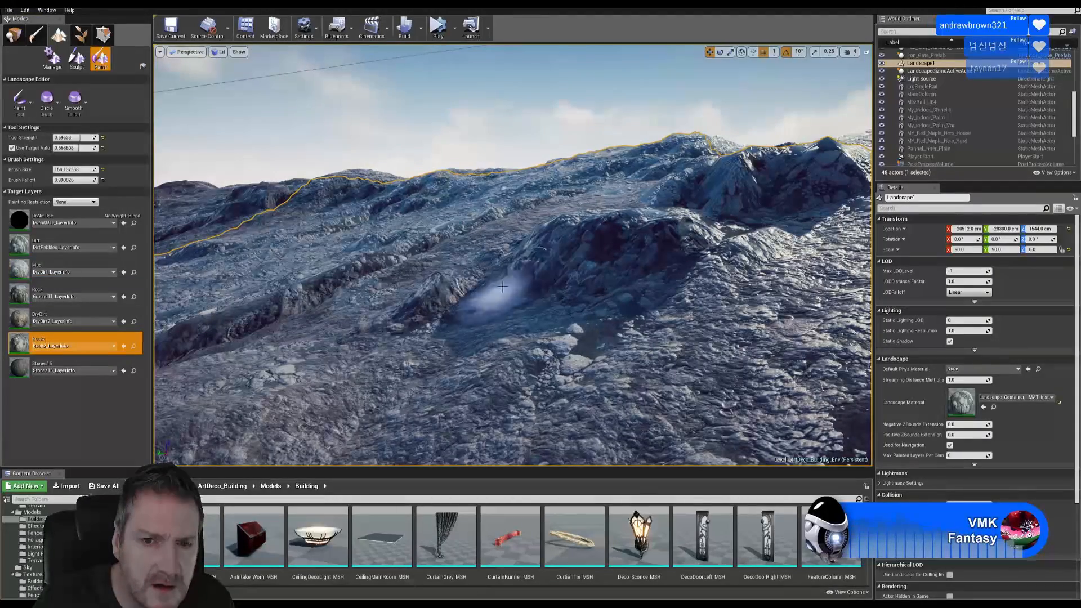
pyautogui.moveTo(462, 158); pyautogui.dragTo(520, 163, button='right')
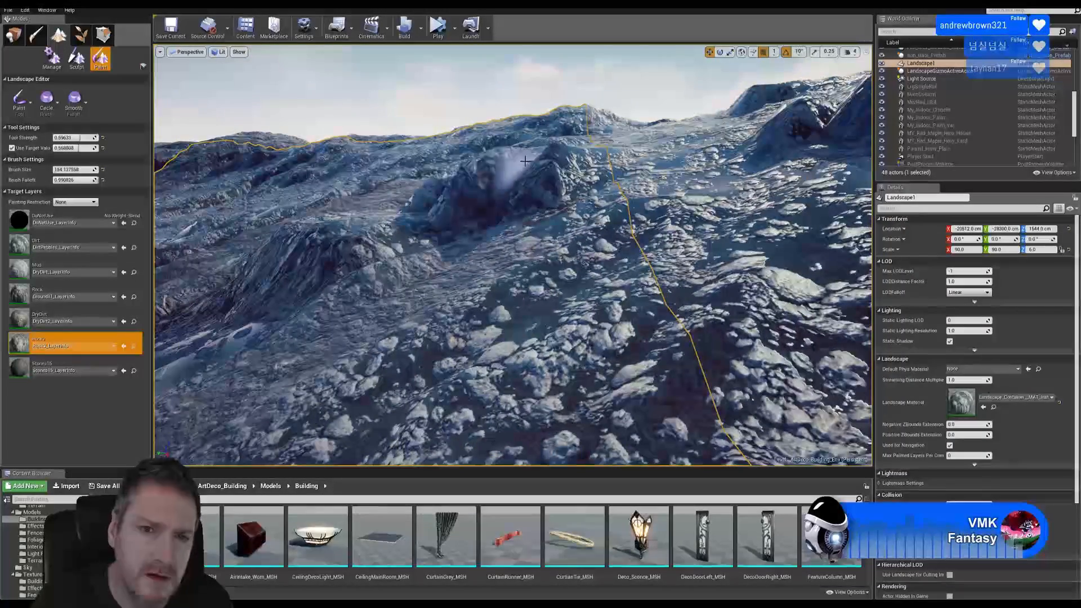
pyautogui.moveTo(500, 201); pyautogui.dragTo(501, 200, button='right')
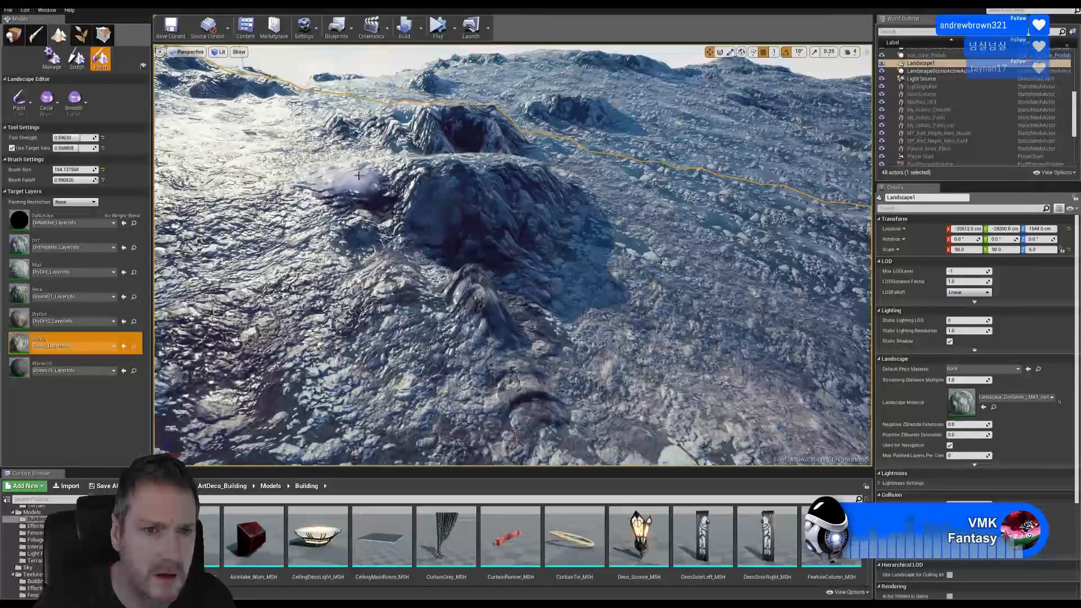
pyautogui.moveTo(495, 201); pyautogui.dragTo(495, 201, button='right')
pyautogui.moveTo(280, 231); pyautogui.dragTo(280, 230, button='right')
# Step: Paint the Rock2 layer over the mound's steep faces, the nearby outcrop's base and the long gully's banks
pyautogui.moveTo(478, 384); pyautogui.dragTo(479, 384, button='right')
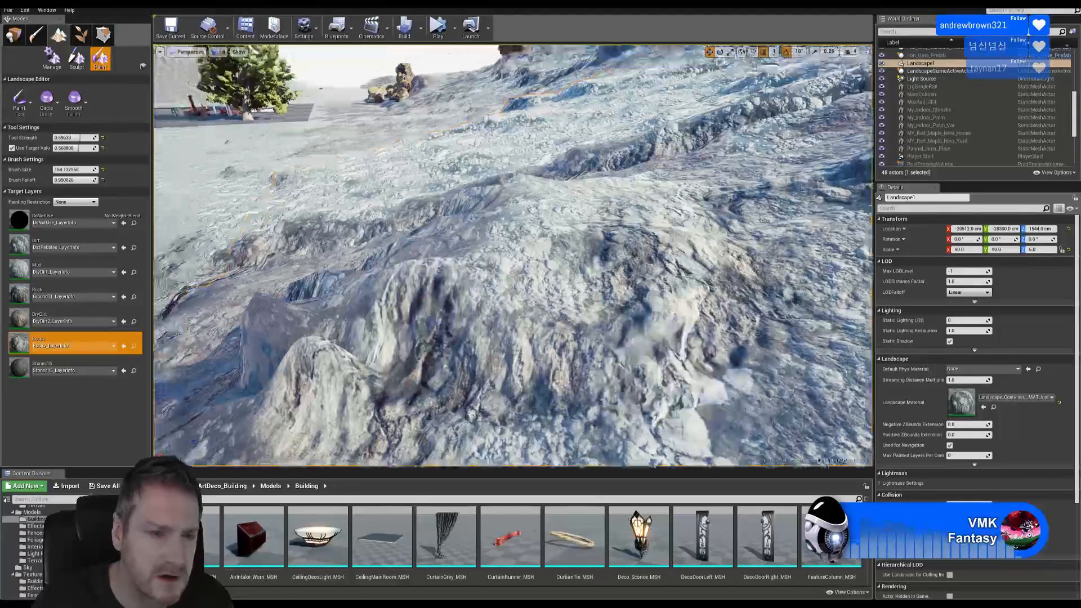
pyautogui.moveTo(479, 385); pyautogui.dragTo(619, 350, button='right')
pyautogui.moveTo(523, 283); pyautogui.dragTo(523, 282, button='right')
pyautogui.moveTo(419, 204); pyautogui.dragTo(418, 205, button='right')
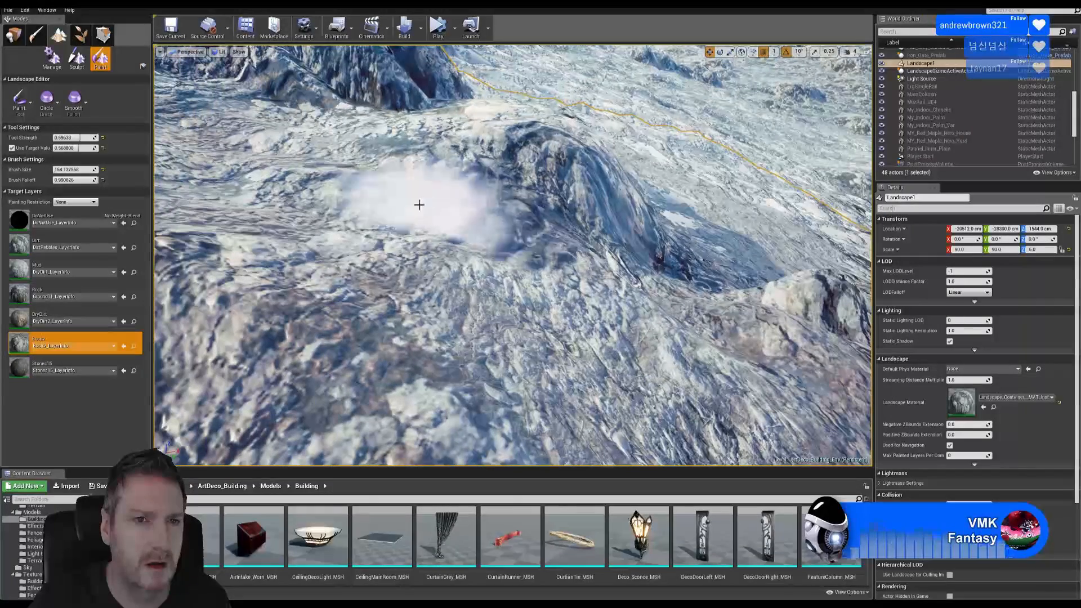
pyautogui.moveTo(538, 142); pyautogui.dragTo(567, 168, button='right')
pyautogui.moveTo(533, 258); pyautogui.dragTo(501, 262, button='right')
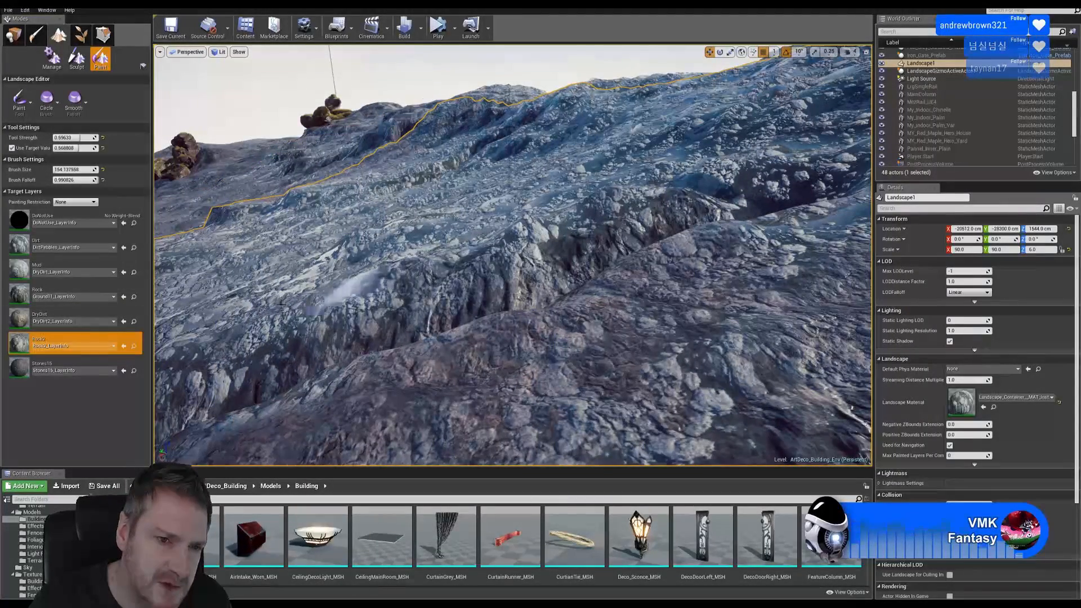
# Step: Paint DryDirt across the gentle slope on the far side of the gully and blend Mud over it
pyautogui.click(103, 313)
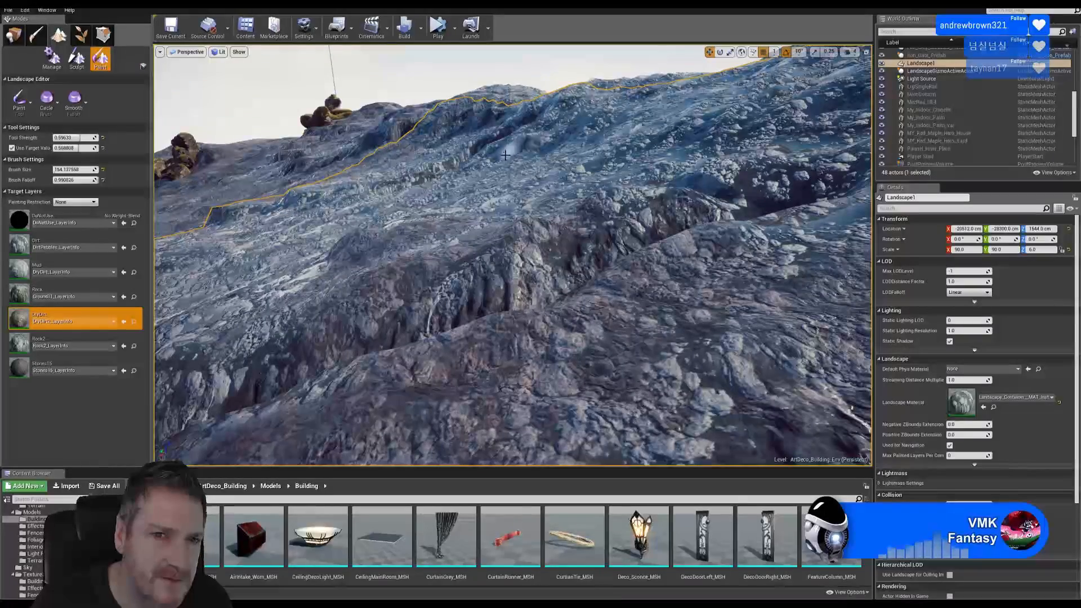
pyautogui.moveTo(558, 138)
pyautogui.mouseDown(button='right')
pyautogui.moveTo(585, 163)
pyautogui.moveTo(529, 135)
pyautogui.moveTo(558, 135)
pyautogui.mouseUp(button='right')
pyautogui.press('w')
pyautogui.click(57, 294)
pyautogui.click(90, 313)
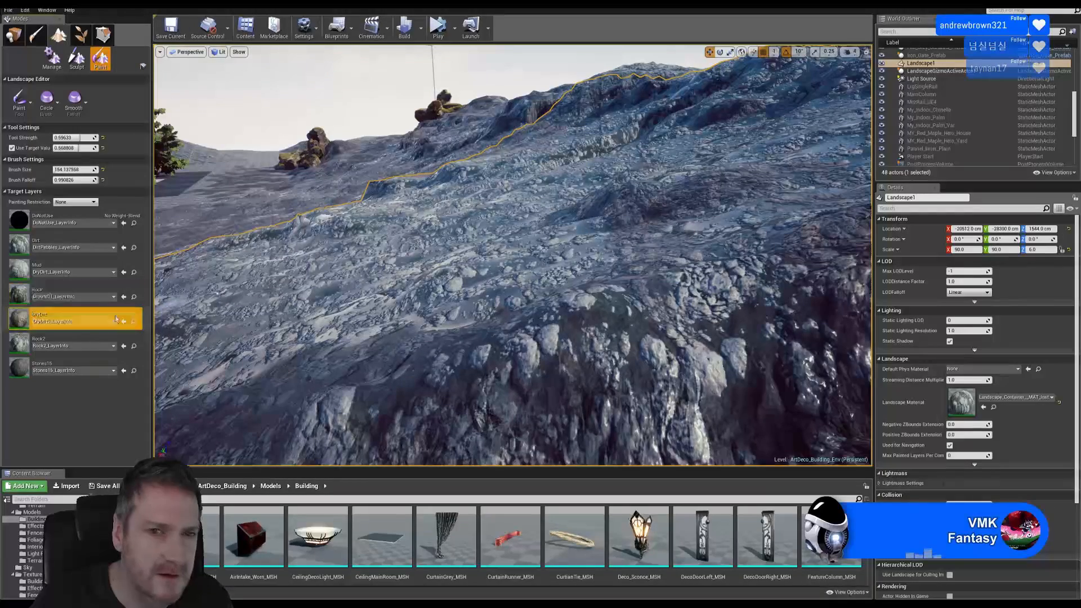
pyautogui.moveTo(477, 288)
pyautogui.mouseDown()
pyautogui.moveTo(435, 309)
pyautogui.moveTo(549, 260)
pyautogui.moveTo(684, 228)
pyautogui.moveTo(561, 255)
pyautogui.mouseUp()
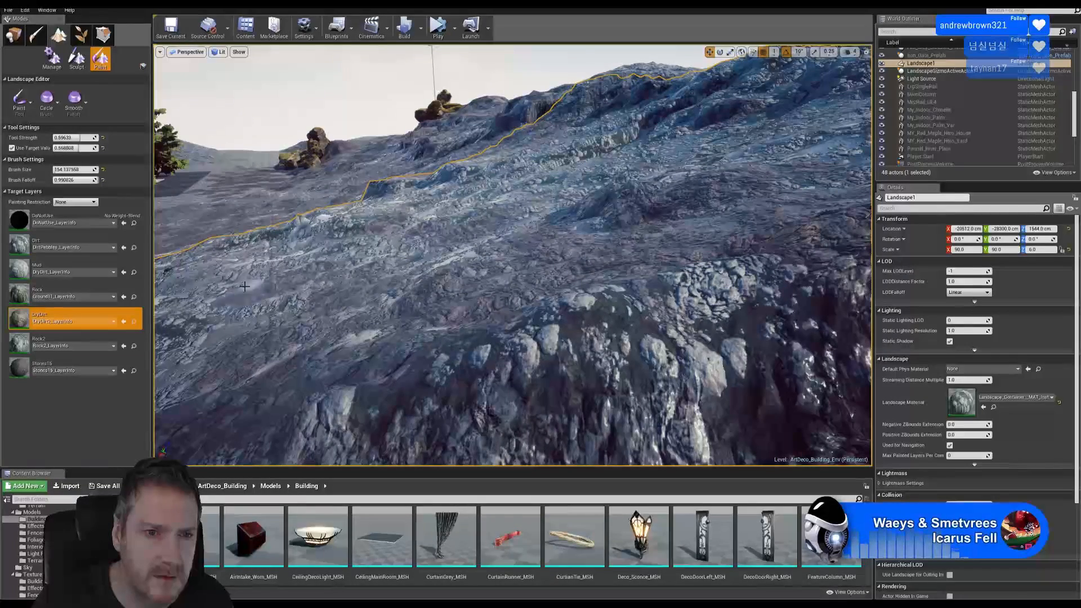
pyautogui.click(68, 268)
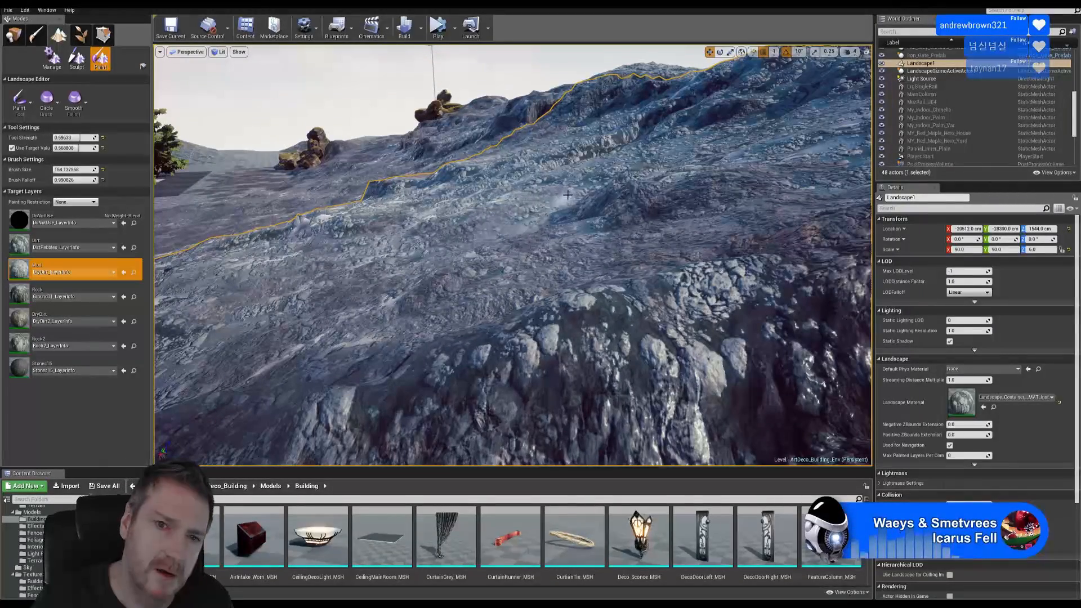
# Step: Paint the Rock2 layer along the walls and edges of the next gully and around the hollow beside it
pyautogui.moveTo(467, 228); pyautogui.dragTo(703, 208, button='right')
pyautogui.press('w')
pyautogui.press('w')
pyautogui.moveTo(513, 255)
pyautogui.mouseDown(button='right')
pyautogui.moveTo(512, 267)
pyautogui.moveTo(461, 248)
pyautogui.moveTo(620, 253)
pyautogui.moveTo(525, 270)
pyautogui.mouseUp(button='right')
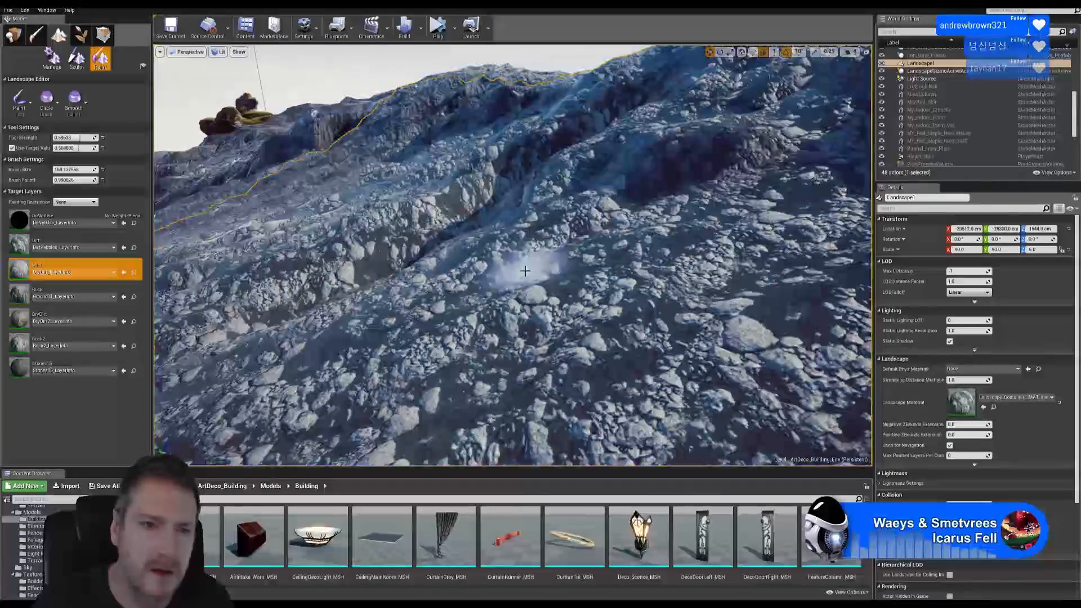
pyautogui.click(66, 341)
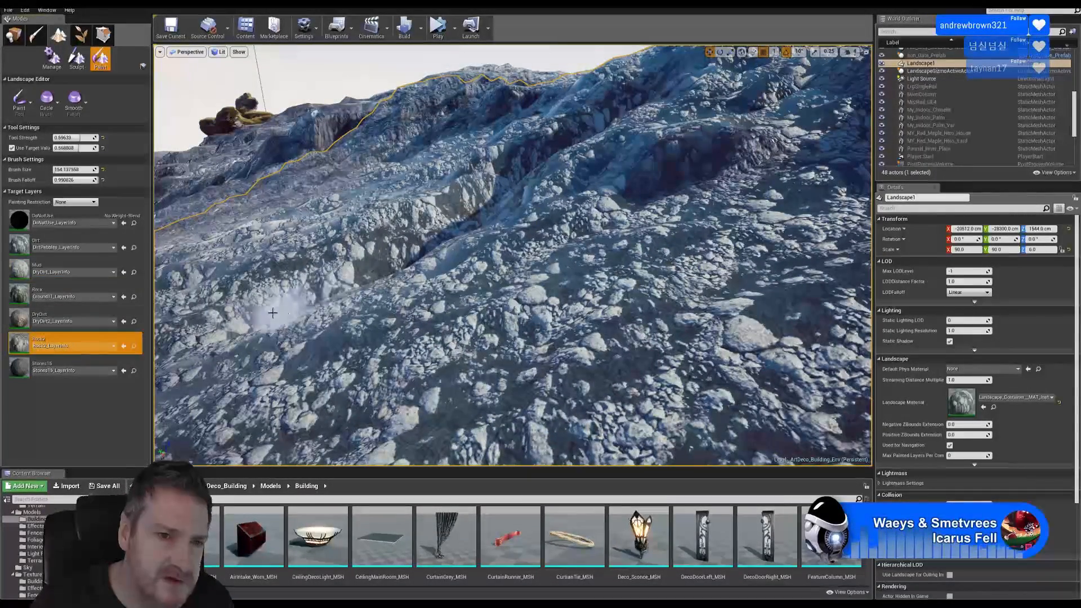
pyautogui.moveTo(468, 193); pyautogui.dragTo(617, 91)
pyautogui.moveTo(726, 142); pyautogui.dragTo(575, 191)
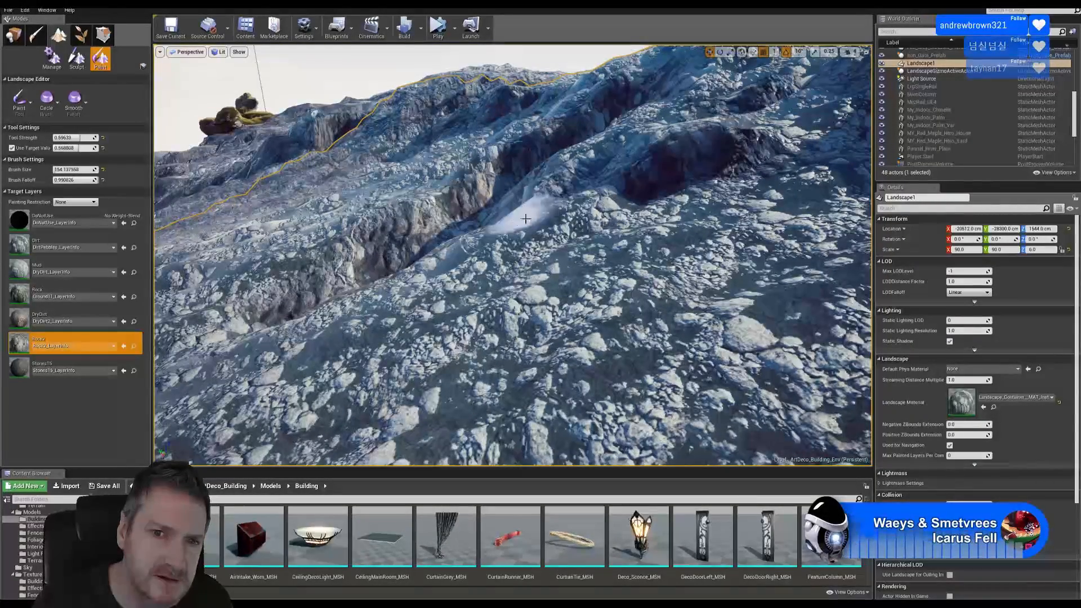
pyautogui.moveTo(497, 257); pyautogui.dragTo(428, 262)
pyautogui.moveTo(331, 317); pyautogui.dragTo(399, 270)
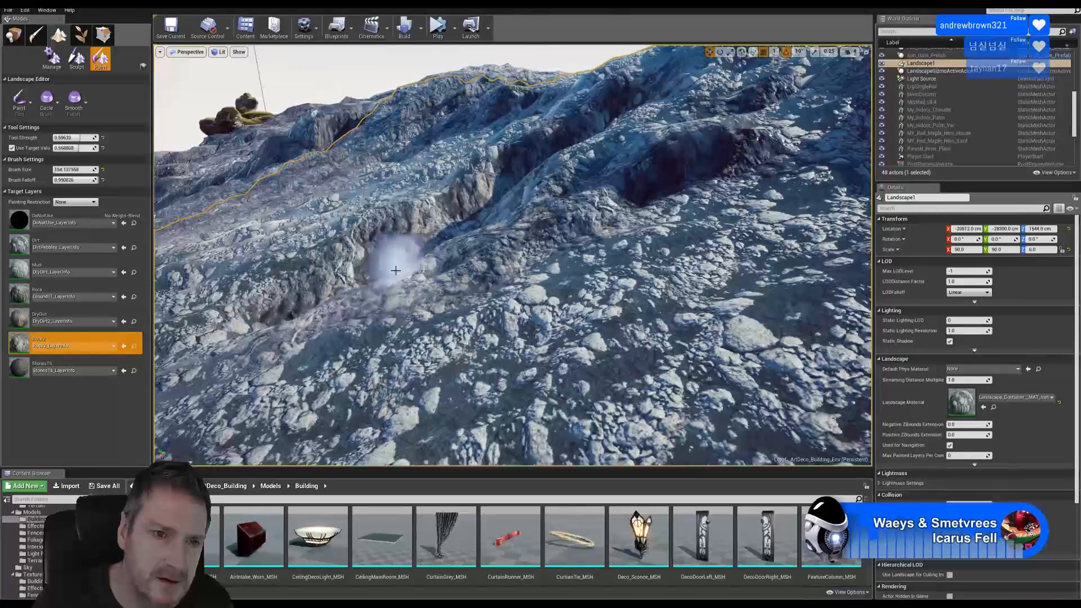
pyautogui.moveTo(434, 234); pyautogui.dragTo(560, 140)
# Step: Paint the Rock2 layer up through the deep gully's floor, its lower end and the neighbouring hollow
pyautogui.moveTo(595, 121)
pyautogui.mouseDown(button='right')
pyautogui.moveTo(696, 135)
pyautogui.moveTo(597, 118)
pyautogui.moveTo(614, 127)
pyautogui.mouseUp(button='right')
pyautogui.press('w')
pyautogui.moveTo(484, 177)
pyautogui.mouseDown(button='right')
pyautogui.moveTo(485, 202)
pyautogui.moveTo(484, 176)
pyautogui.mouseUp(button='right')
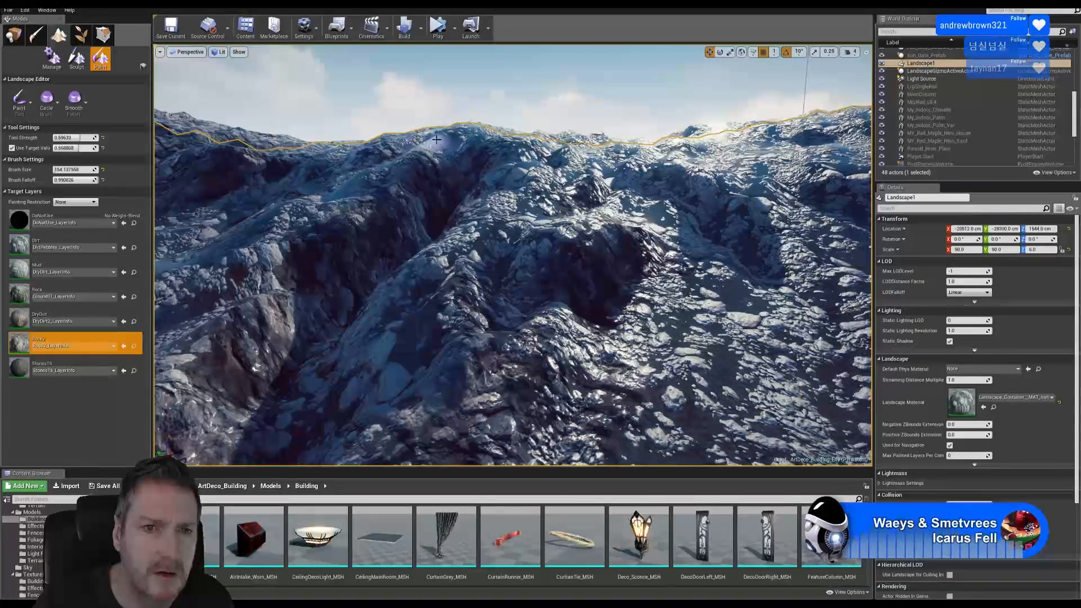
pyautogui.moveTo(482, 158); pyautogui.dragTo(533, 299, button='right')
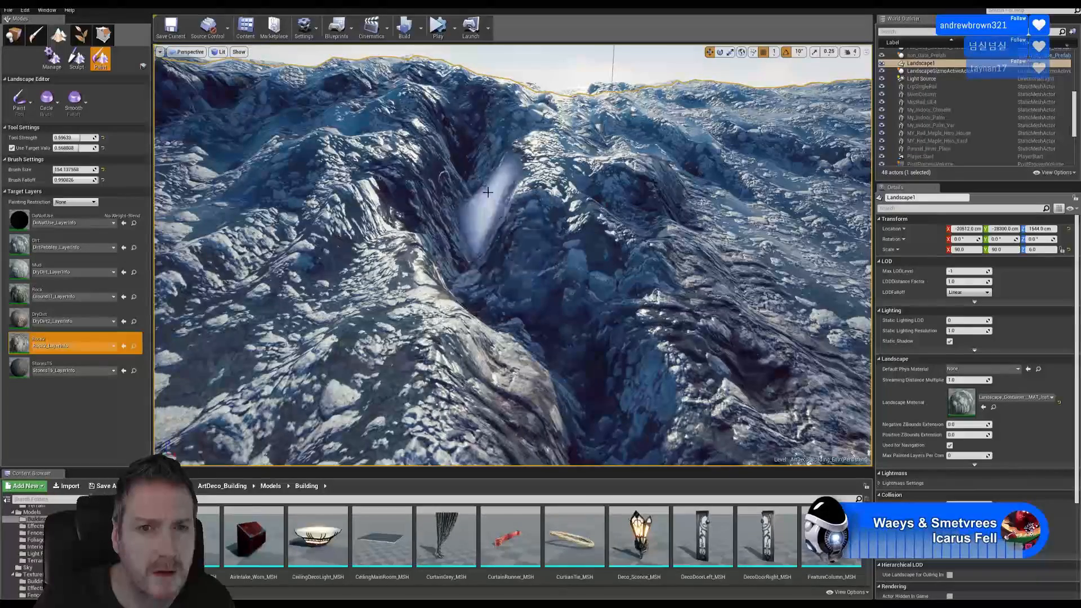
pyautogui.moveTo(514, 256)
pyautogui.mouseDown(button='right')
pyautogui.moveTo(541, 316)
pyautogui.moveTo(529, 298)
pyautogui.mouseUp(button='right')
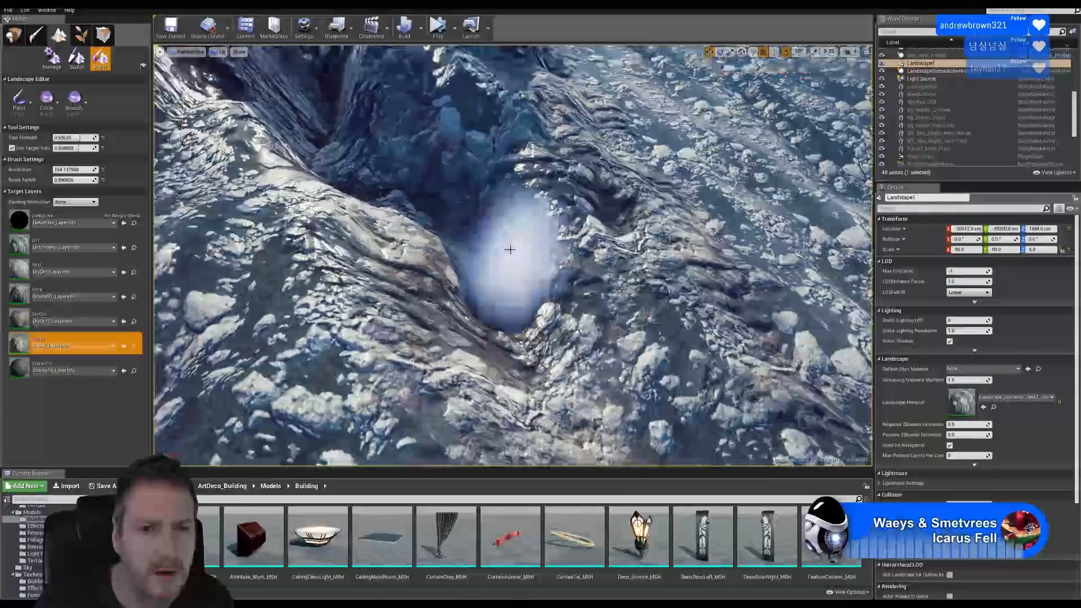
pyautogui.moveTo(597, 417); pyautogui.dragTo(374, 323, button='right')
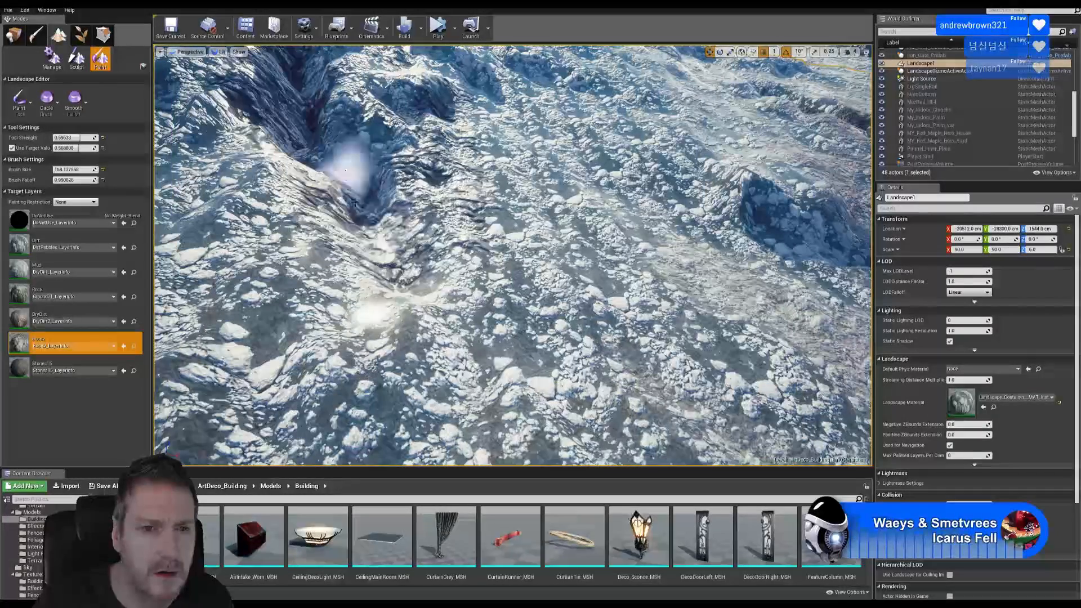
pyautogui.moveTo(423, 258); pyautogui.dragTo(425, 209, button='right')
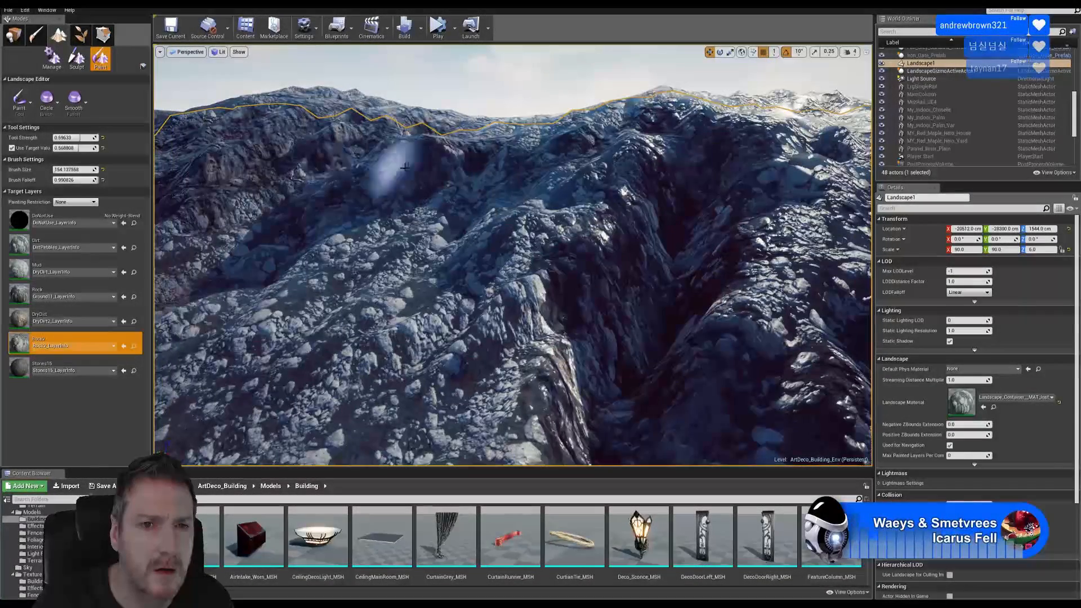
# Step: Paint the DryDirt layer across the stony slope between the deep gully and the neighbouring hollow, then blend Mud over it
pyautogui.click(73, 312)
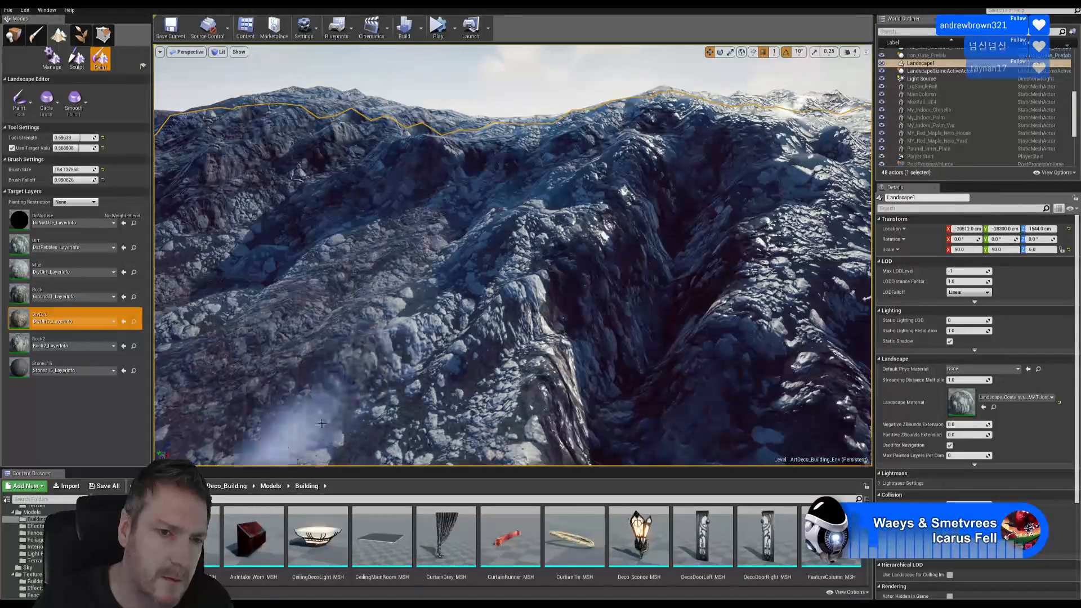
pyautogui.moveTo(512, 248); pyautogui.dragTo(473, 241, button='right')
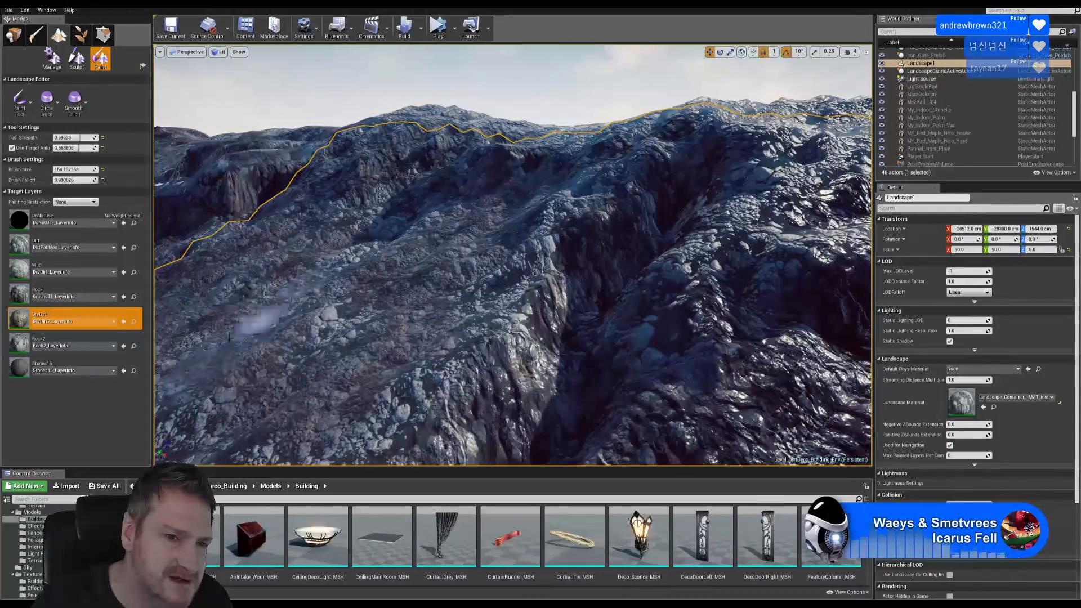
pyautogui.click(62, 270)
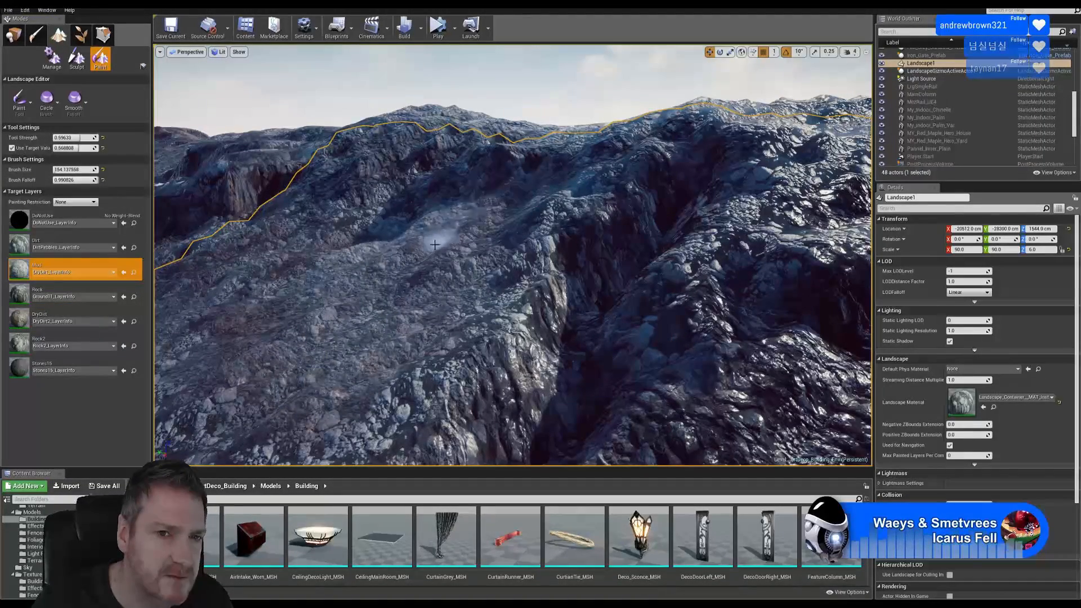
pyautogui.moveTo(492, 218); pyautogui.dragTo(548, 191)
pyautogui.moveTo(405, 326)
pyautogui.mouseDown()
pyautogui.moveTo(211, 360)
pyautogui.moveTo(219, 332)
pyautogui.mouseUp()
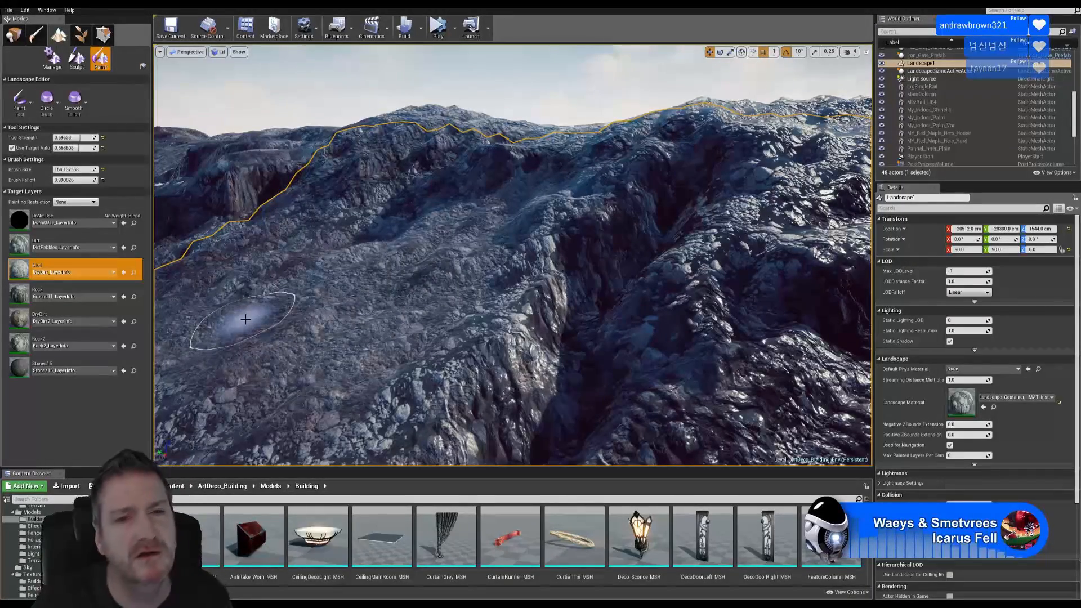
pyautogui.moveTo(351, 341); pyautogui.dragTo(351, 319, button='right')
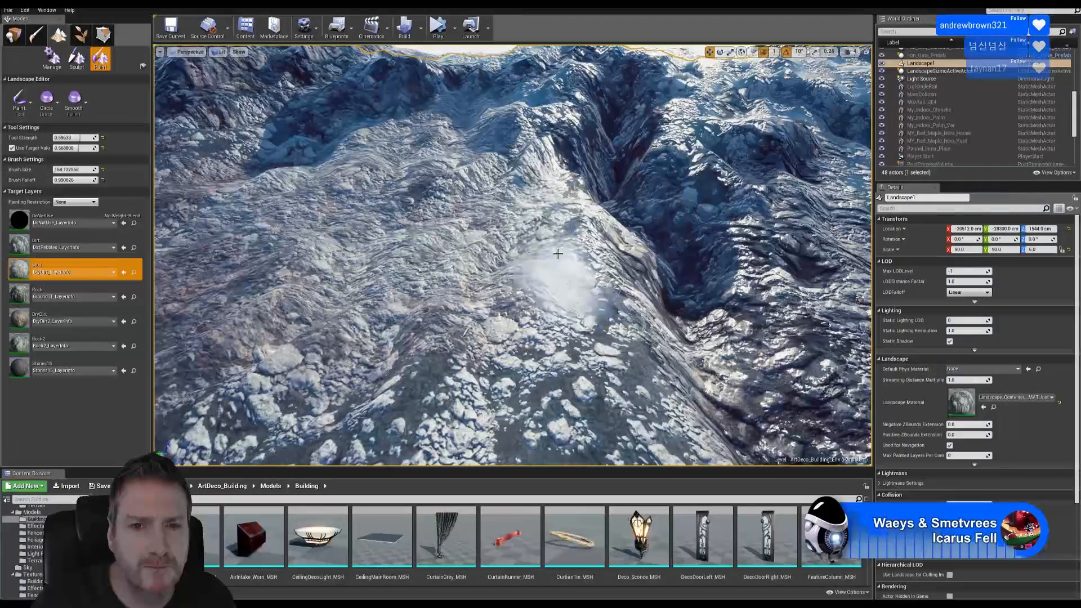
# Step: Paint the Mud layer over the stony slope on the opposite side of the deep gully, below the dark hollow
pyautogui.moveTo(536, 441)
pyautogui.mouseDown(button='right')
pyautogui.moveTo(558, 433)
pyautogui.moveTo(556, 412)
pyautogui.mouseUp(button='right')
pyautogui.moveTo(516, 313)
pyautogui.mouseDown()
pyautogui.moveTo(338, 406)
pyautogui.moveTo(613, 414)
pyautogui.moveTo(713, 290)
pyautogui.moveTo(767, 155)
pyautogui.mouseUp()
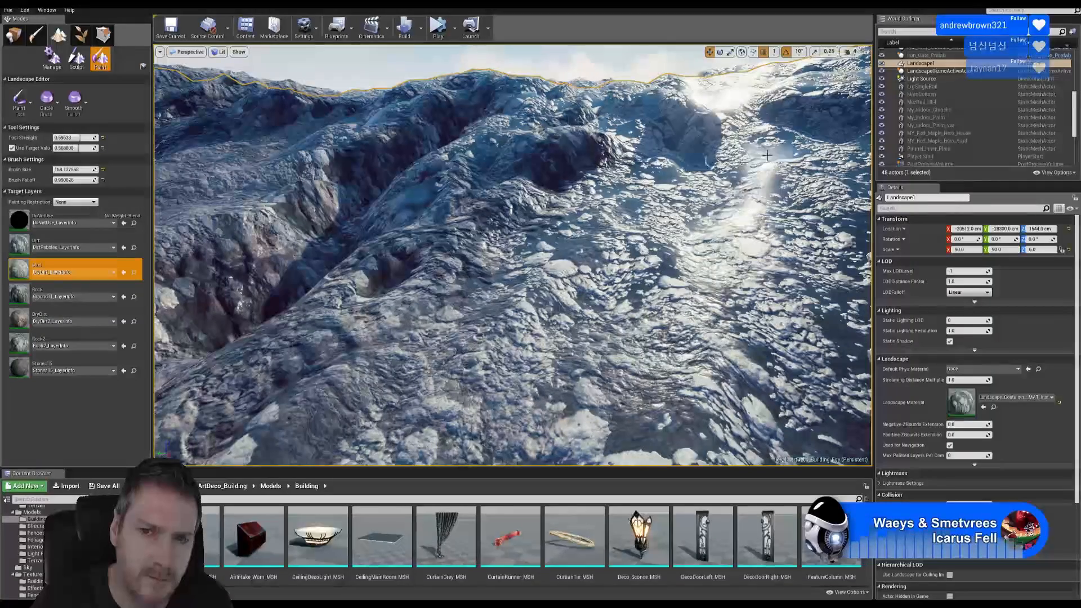
pyautogui.moveTo(726, 220); pyautogui.dragTo(590, 248)
pyautogui.moveTo(649, 201); pyautogui.dragTo(575, 211)
pyautogui.moveTo(589, 266)
pyautogui.mouseDown(button='right')
pyautogui.moveTo(568, 254)
pyautogui.moveTo(670, 241)
pyautogui.mouseUp(button='right')
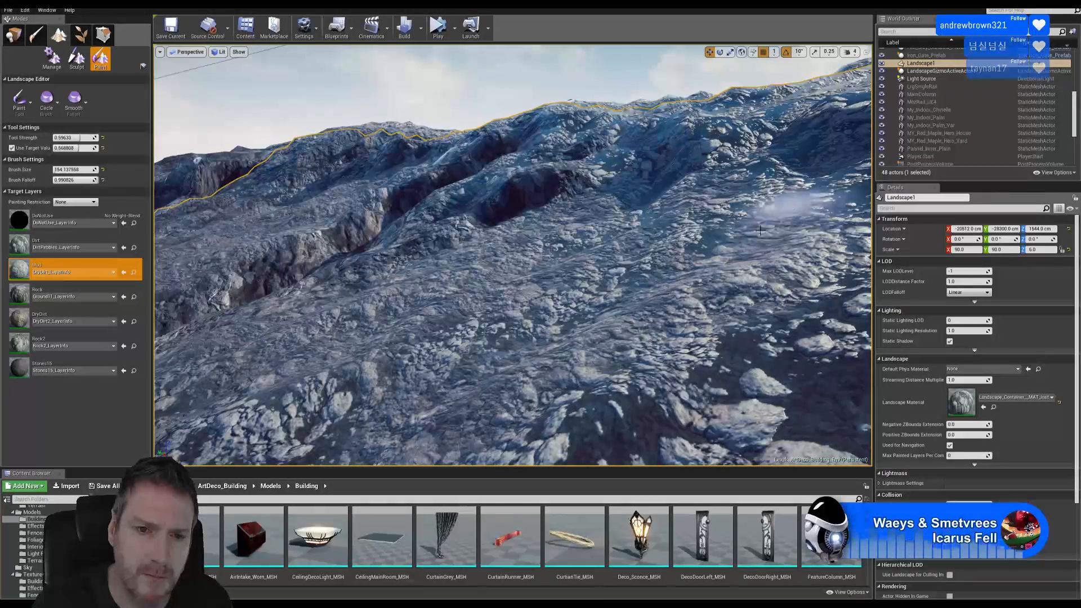
# Step: Paint the DryDirt layer in a band across the stony slope below the dark hollow
pyautogui.click(67, 315)
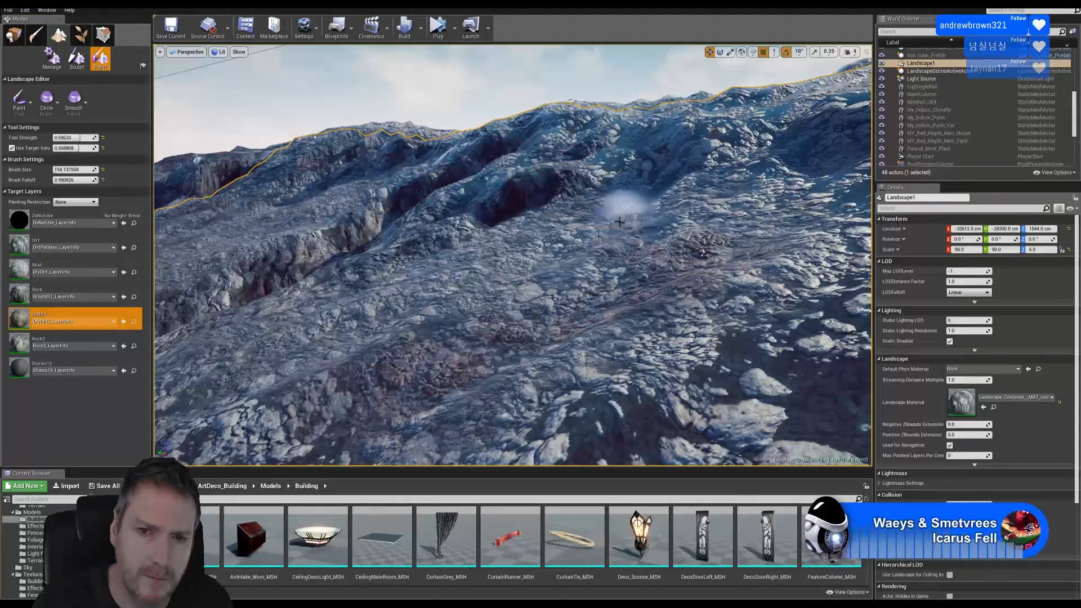
pyautogui.moveTo(604, 268)
pyautogui.mouseDown()
pyautogui.moveTo(787, 204)
pyautogui.moveTo(582, 210)
pyautogui.moveTo(360, 290)
pyautogui.moveTo(311, 347)
pyautogui.mouseUp()
pyautogui.moveTo(400, 340); pyautogui.dragTo(223, 340, button='right')
pyautogui.moveTo(386, 387)
pyautogui.mouseDown(button='right')
pyautogui.moveTo(169, 387)
pyautogui.moveTo(422, 357)
pyautogui.mouseUp(button='right')
# Step: Paint the Rock2 layer over the faces and bases of the two low outcrops on the hillside
pyautogui.click(87, 341)
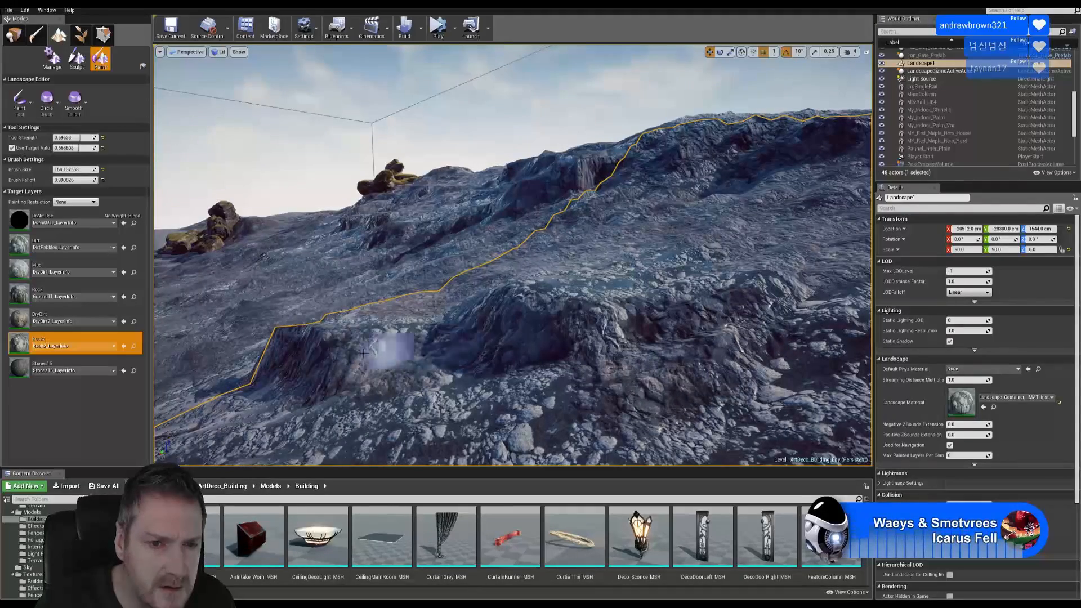
pyautogui.moveTo(513, 347); pyautogui.dragTo(598, 350, button='right')
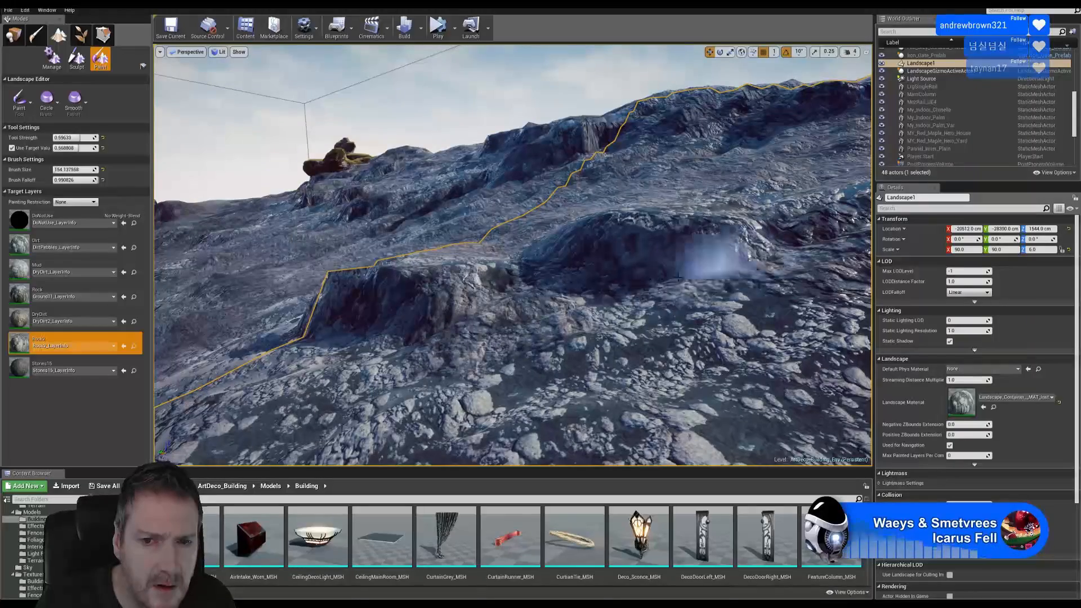
pyautogui.moveTo(625, 253); pyautogui.dragTo(662, 249, button='right')
pyautogui.moveTo(536, 342); pyautogui.dragTo(507, 346, button='right')
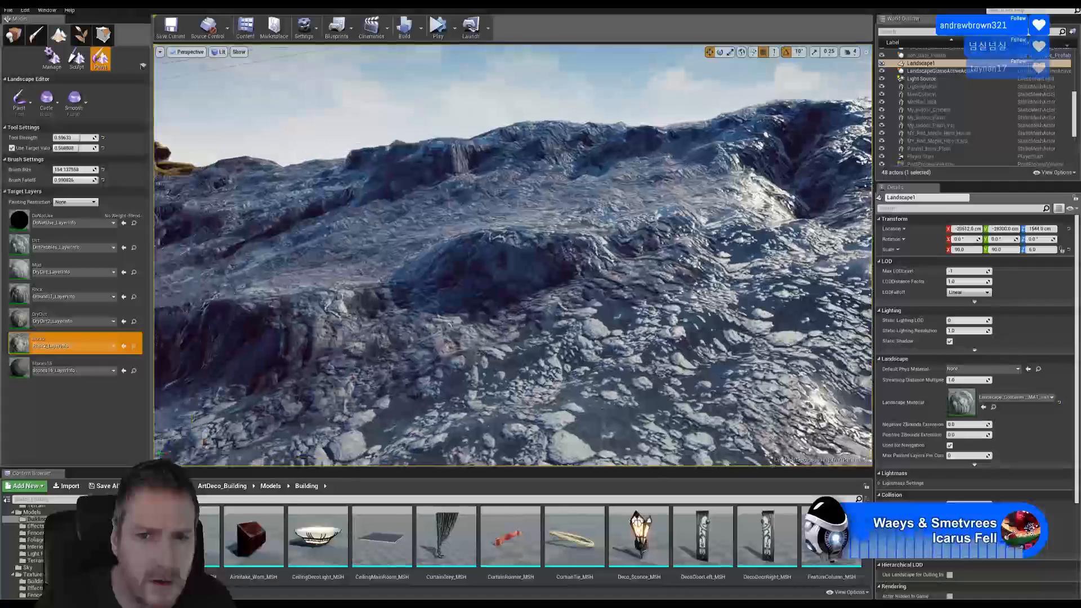
# Step: Paint the DryDirt layer over the stony ground around and below the two low outcrops
pyautogui.click(70, 317)
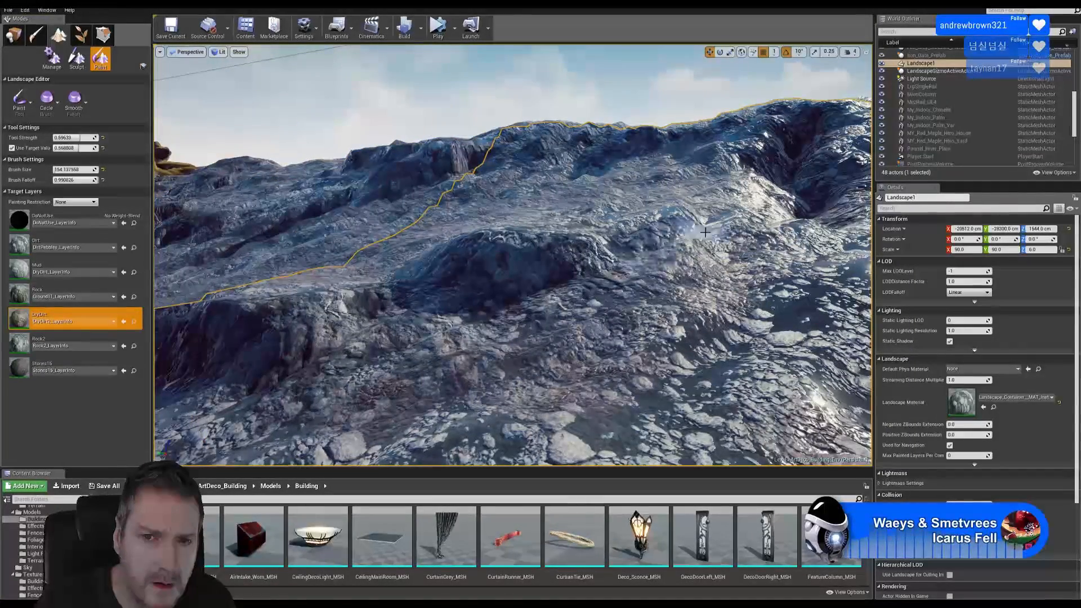
pyautogui.moveTo(589, 296)
pyautogui.mouseDown(button='right')
pyautogui.moveTo(507, 315)
pyautogui.moveTo(422, 313)
pyautogui.mouseUp(button='right')
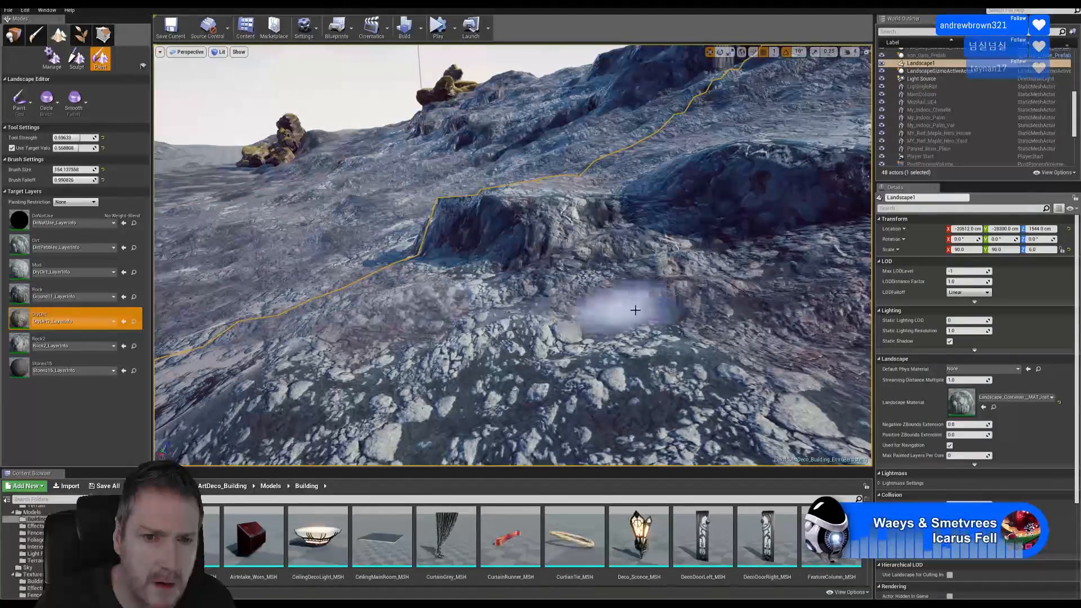
pyautogui.moveTo(516, 344); pyautogui.dragTo(647, 335, button='right')
pyautogui.press('w')
pyautogui.press('w')
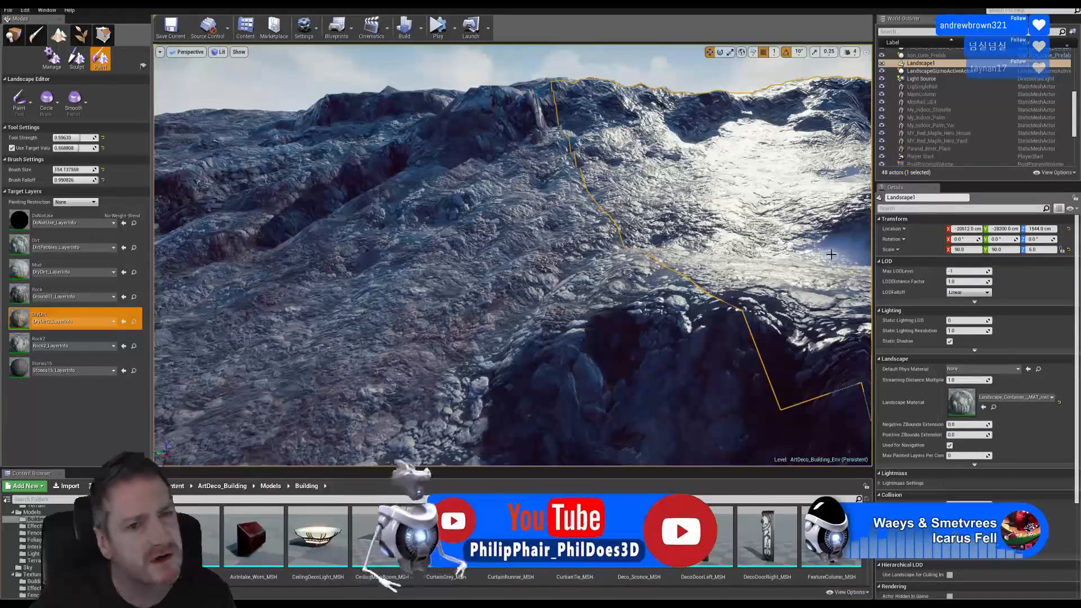
# Step: Paint the DryDirt layer across the stony rise farther downhill and the ground leading up to the outcrop
pyautogui.moveTo(831, 254); pyautogui.dragTo(418, 331, button='right')
pyautogui.moveTo(483, 324); pyautogui.dragTo(327, 351, button='right')
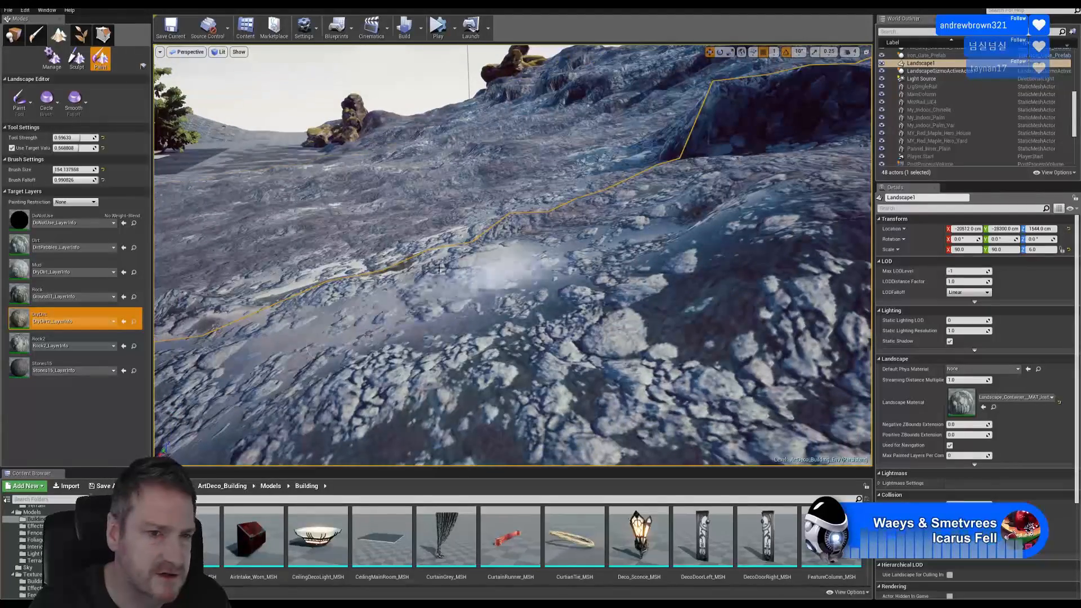
pyautogui.moveTo(569, 297)
pyautogui.mouseDown(button='right')
pyautogui.moveTo(675, 287)
pyautogui.moveTo(743, 263)
pyautogui.mouseUp(button='right')
pyautogui.moveTo(649, 319); pyautogui.dragTo(748, 266)
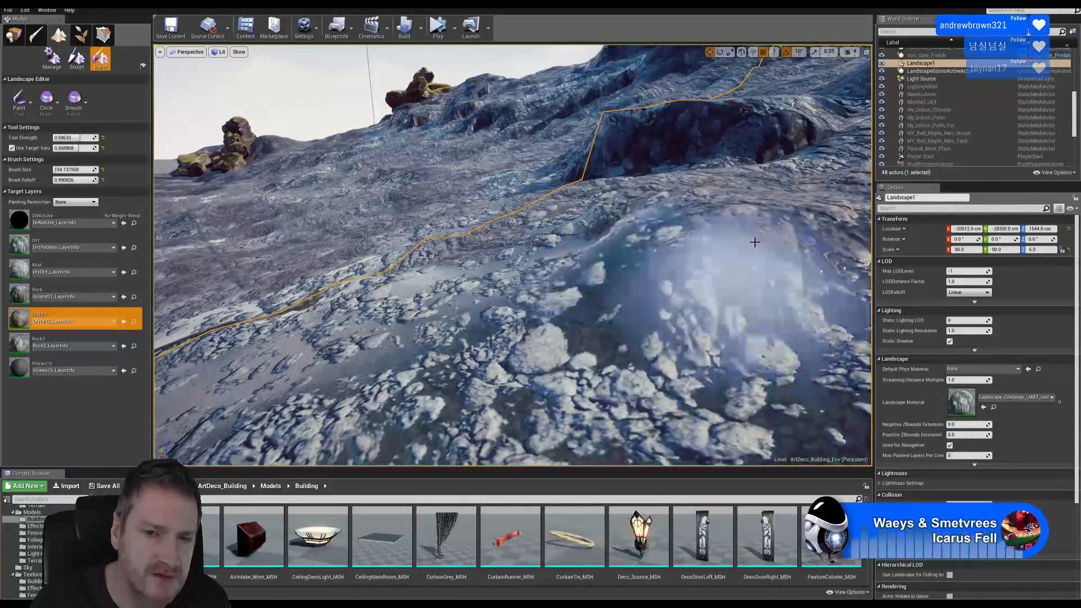
pyautogui.moveTo(620, 240); pyautogui.dragTo(731, 244, button='right')
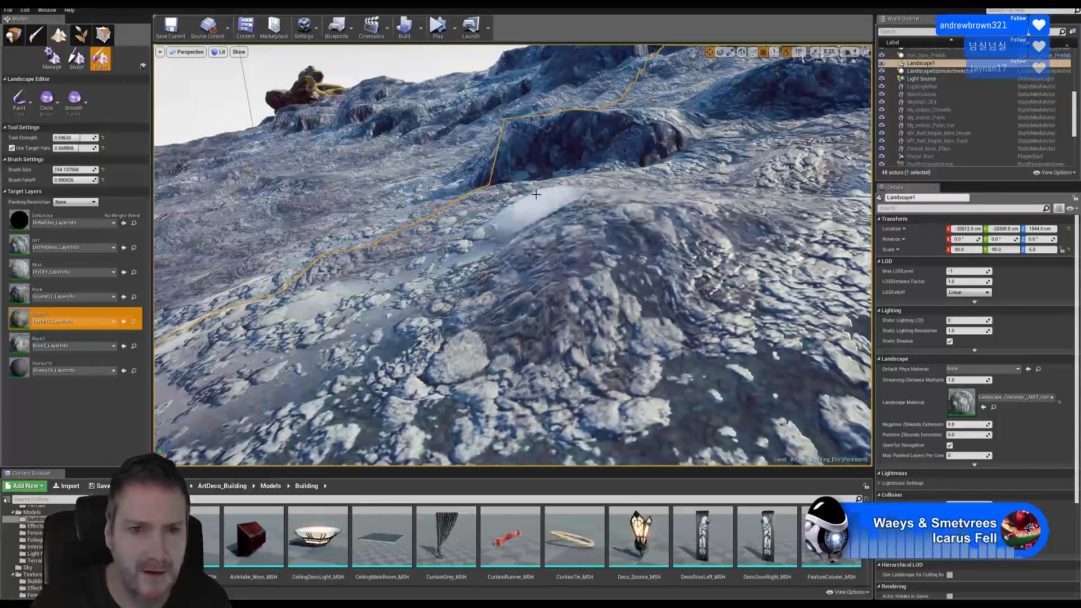
pyautogui.moveTo(664, 246)
pyautogui.mouseDown(button='right')
pyautogui.moveTo(744, 239)
pyautogui.moveTo(703, 252)
pyautogui.mouseUp(button='right')
# Step: Paint the Rock2 layer over the pointed peaks, the gully wall beside them and the neighbouring mounds
pyautogui.click(127, 339)
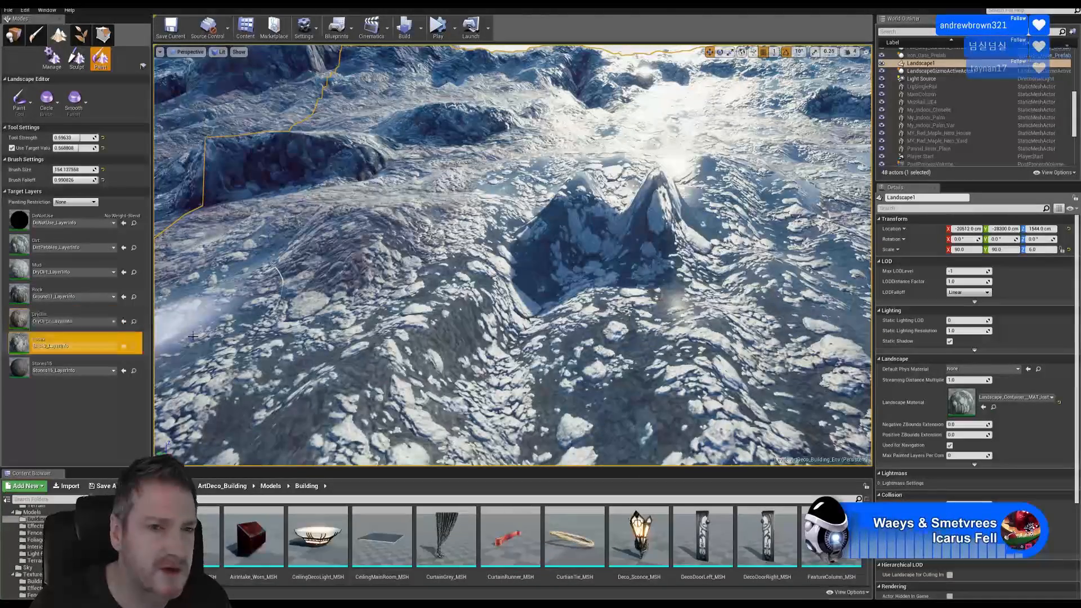
pyautogui.moveTo(672, 209); pyautogui.dragTo(580, 218, button='right')
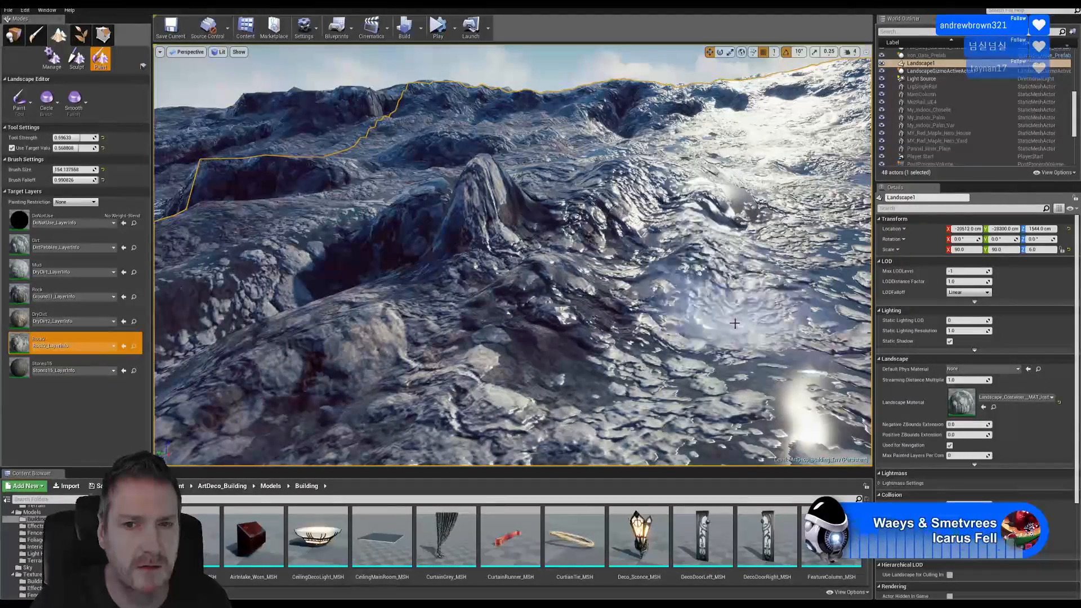
pyautogui.moveTo(635, 260); pyautogui.dragTo(477, 272, button='right')
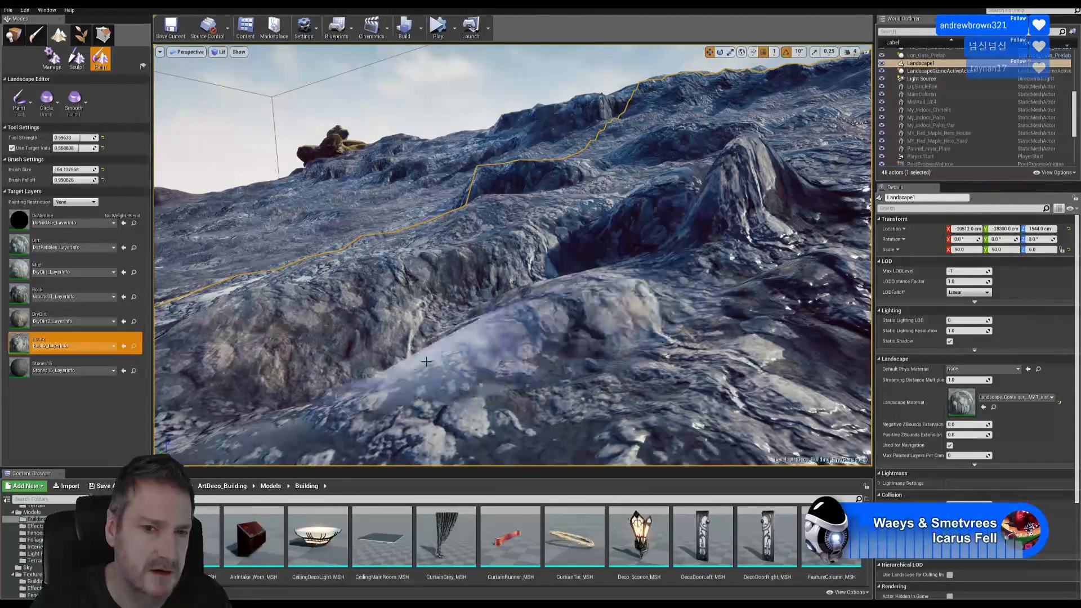
pyautogui.moveTo(444, 338); pyautogui.dragTo(315, 343, button='right')
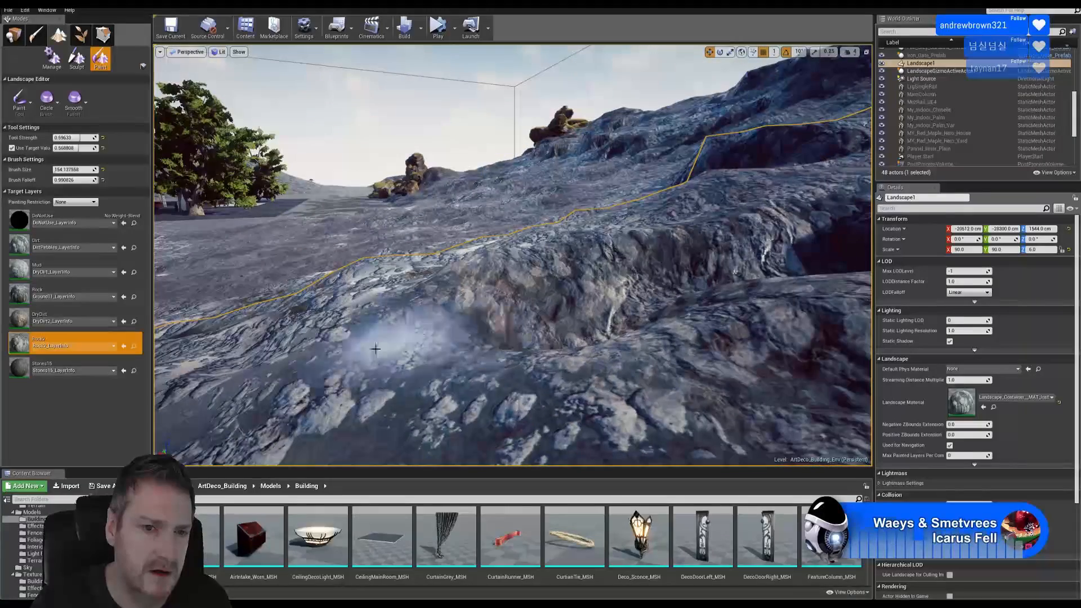
pyautogui.moveTo(445, 324); pyautogui.dragTo(449, 299, button='right')
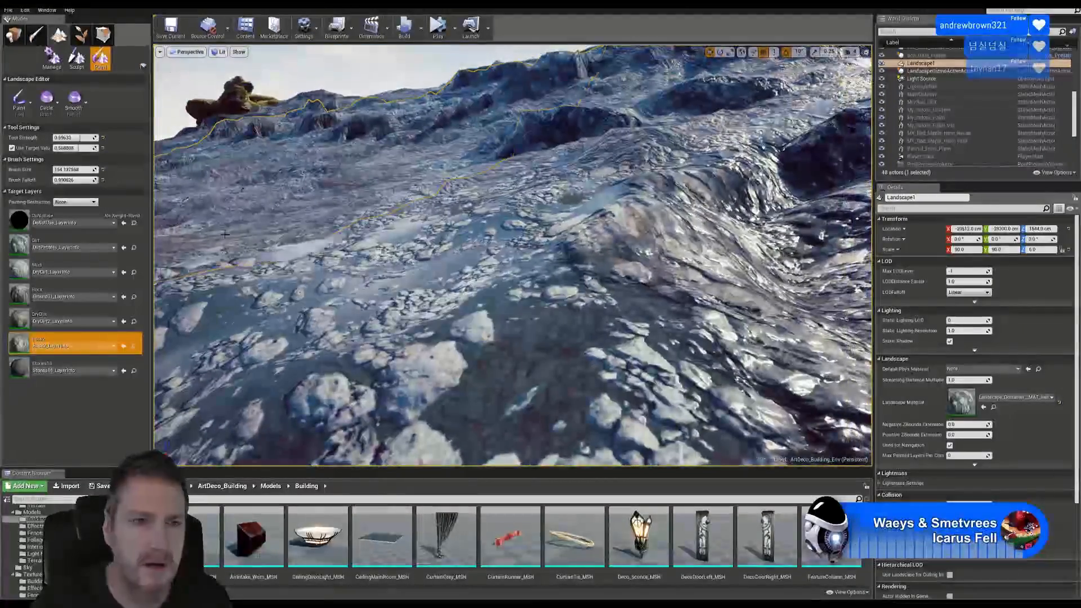
# Step: Paint the DryDirt layer over the stony slope beside and below the gully wall near the pointed peak
pyautogui.click(67, 319)
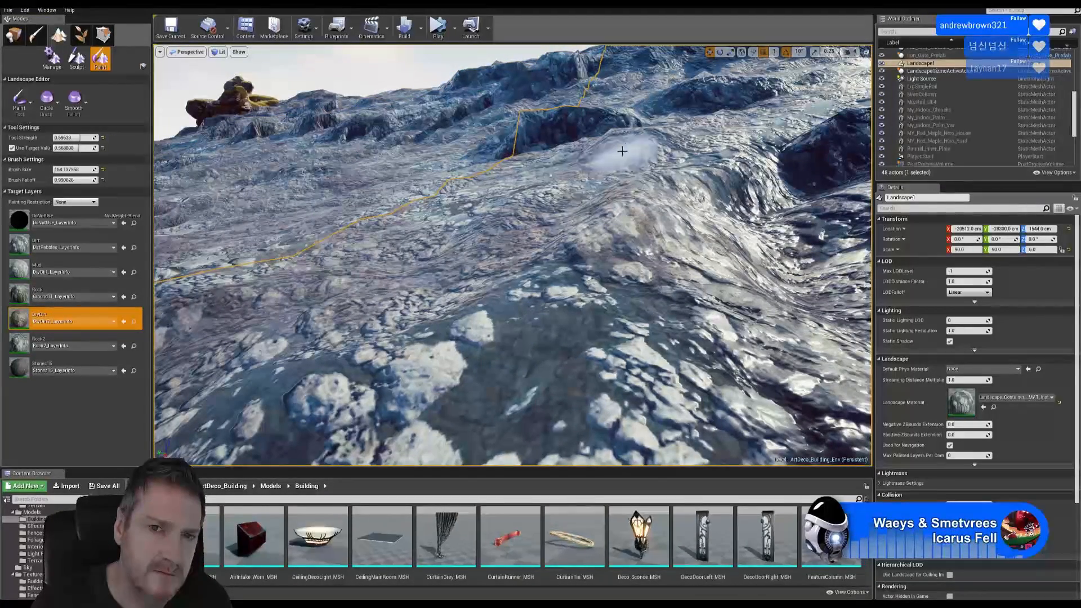
pyautogui.moveTo(338, 241)
pyautogui.mouseDown(button='right')
pyautogui.moveTo(253, 248)
pyautogui.moveTo(237, 270)
pyautogui.moveTo(459, 328)
pyautogui.mouseUp(button='right')
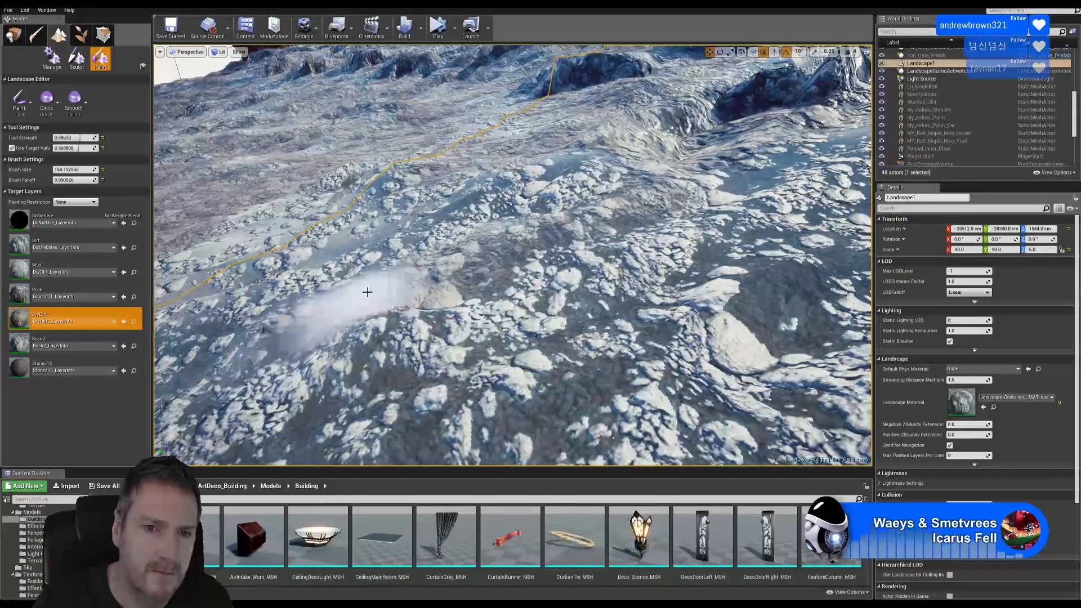
pyautogui.moveTo(272, 376); pyautogui.dragTo(732, 255)
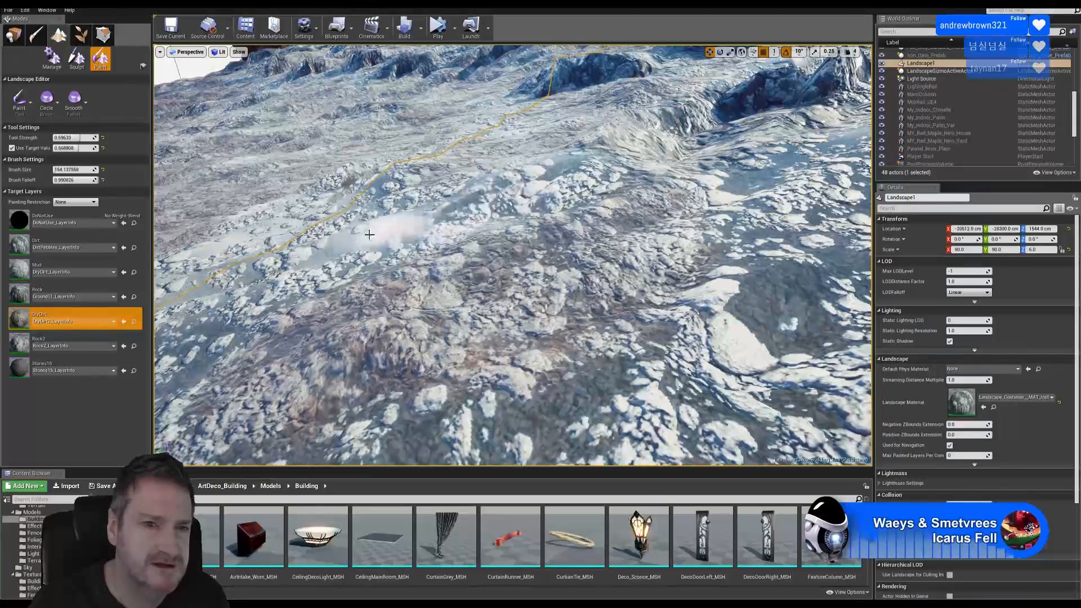
pyautogui.moveTo(450, 233)
pyautogui.mouseDown()
pyautogui.moveTo(242, 302)
pyautogui.moveTo(559, 185)
pyautogui.mouseUp()
# Step: Extend the DryDirt layer down the slope and around the small rocky ridge at its lower end
pyautogui.scroll(10, 530, 176)
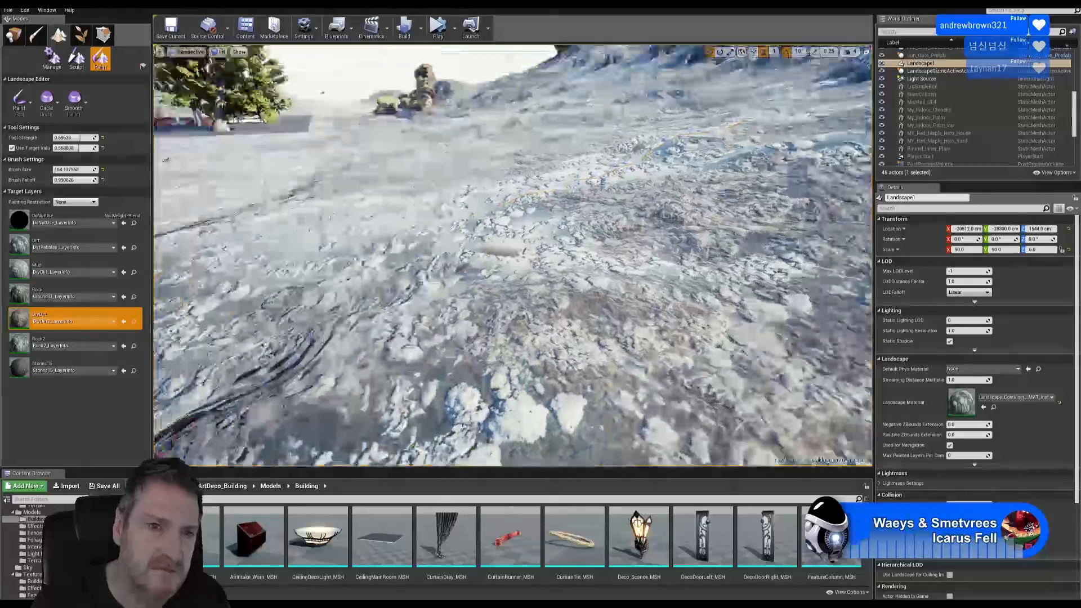
pyautogui.moveTo(543, 186)
pyautogui.mouseDown(button='right')
pyautogui.moveTo(495, 192)
pyautogui.moveTo(523, 265)
pyautogui.moveTo(542, 186)
pyautogui.mouseUp(button='right')
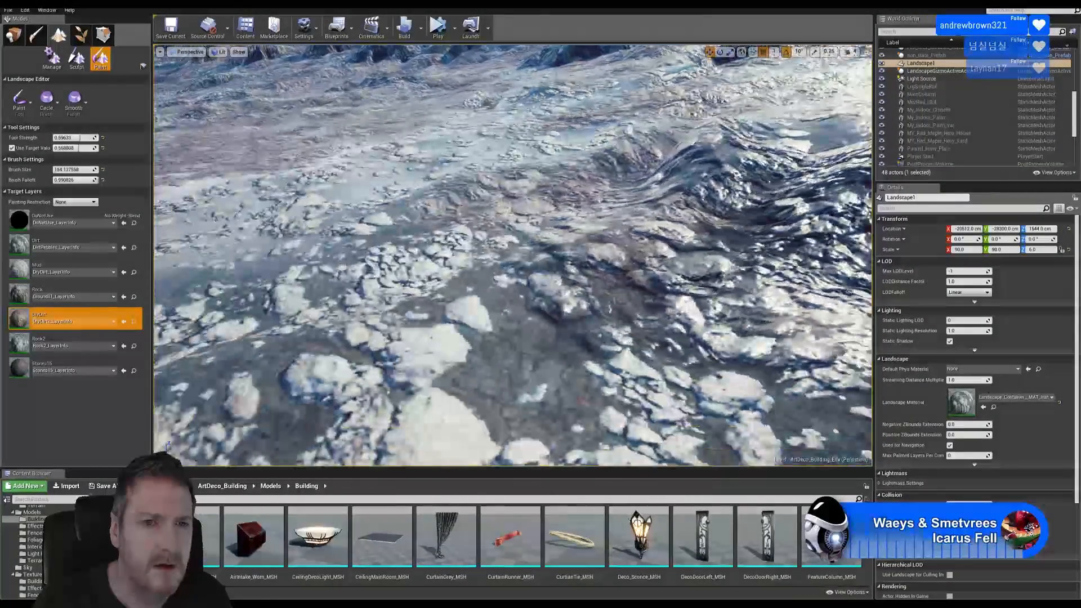
pyautogui.moveTo(542, 186); pyautogui.dragTo(620, 161, button='right')
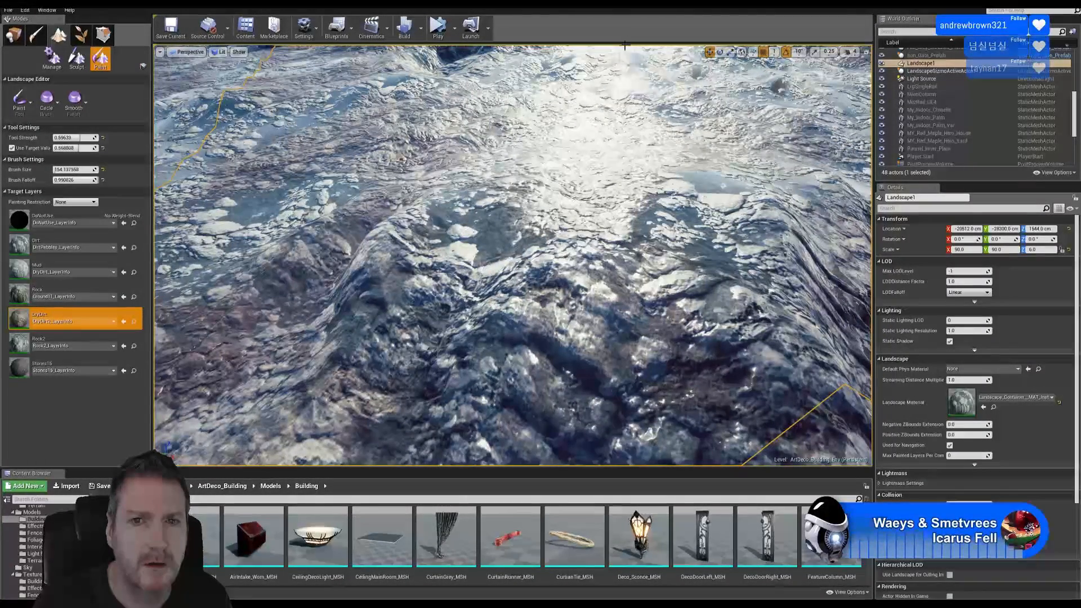
pyautogui.moveTo(569, 56); pyautogui.dragTo(563, 68, button='right')
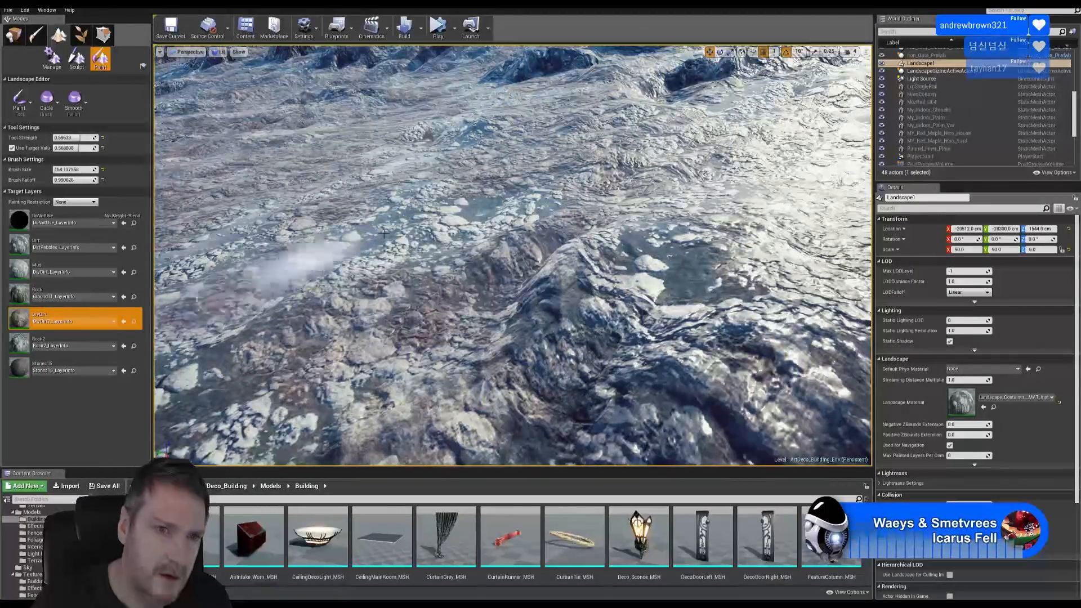
pyautogui.moveTo(236, 285); pyautogui.dragTo(169, 276, button='right')
# Step: Paint the Mud layer over the stony slope around the small ridge and below the pointed peak
pyautogui.click(69, 267)
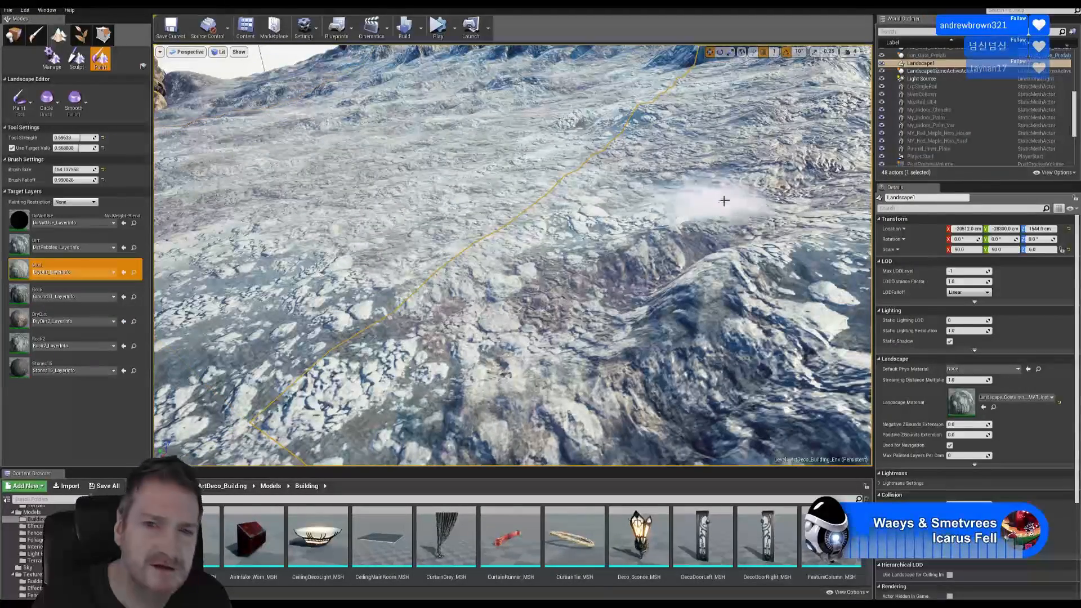
pyautogui.moveTo(634, 159); pyautogui.dragTo(627, 116)
pyautogui.moveTo(711, 129); pyautogui.dragTo(721, 290, button='right')
pyautogui.moveTo(720, 290); pyautogui.dragTo(378, 371)
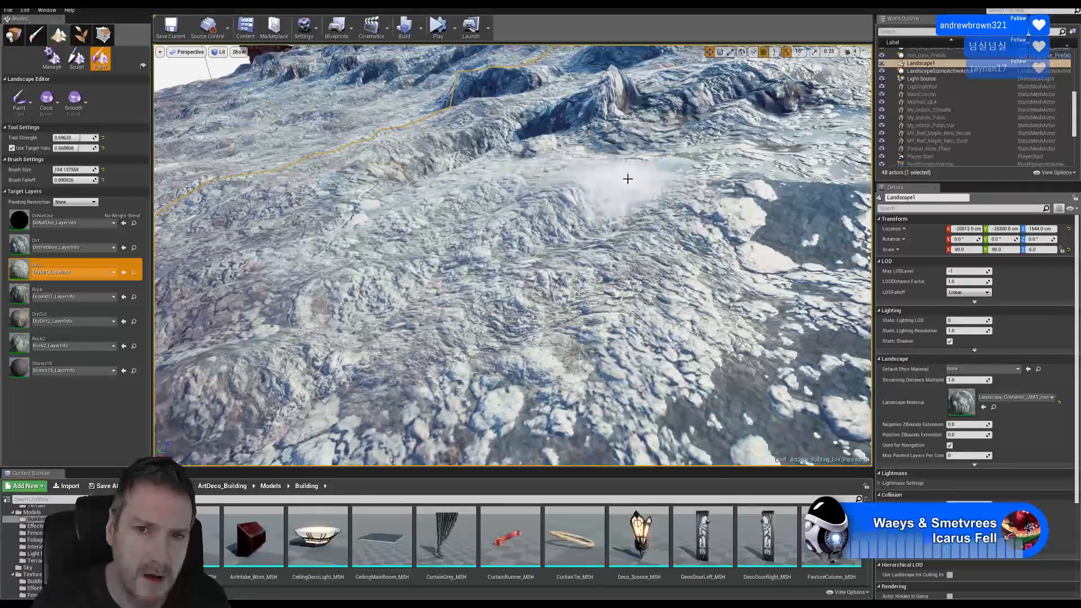
pyautogui.moveTo(753, 270); pyautogui.dragTo(724, 213, button='right')
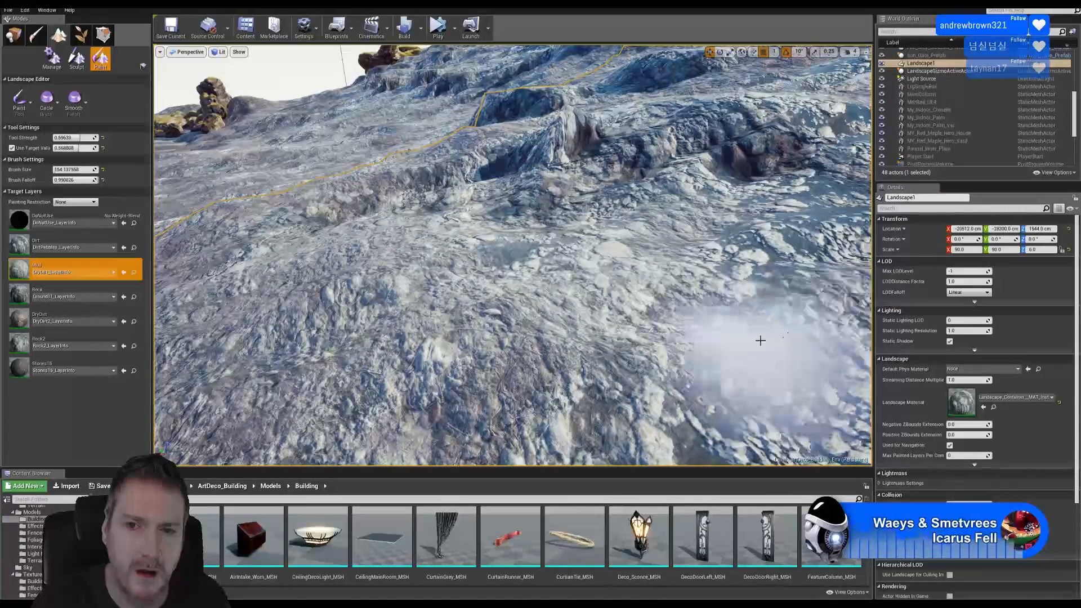
pyautogui.moveTo(839, 232); pyautogui.dragTo(865, 245, button='right')
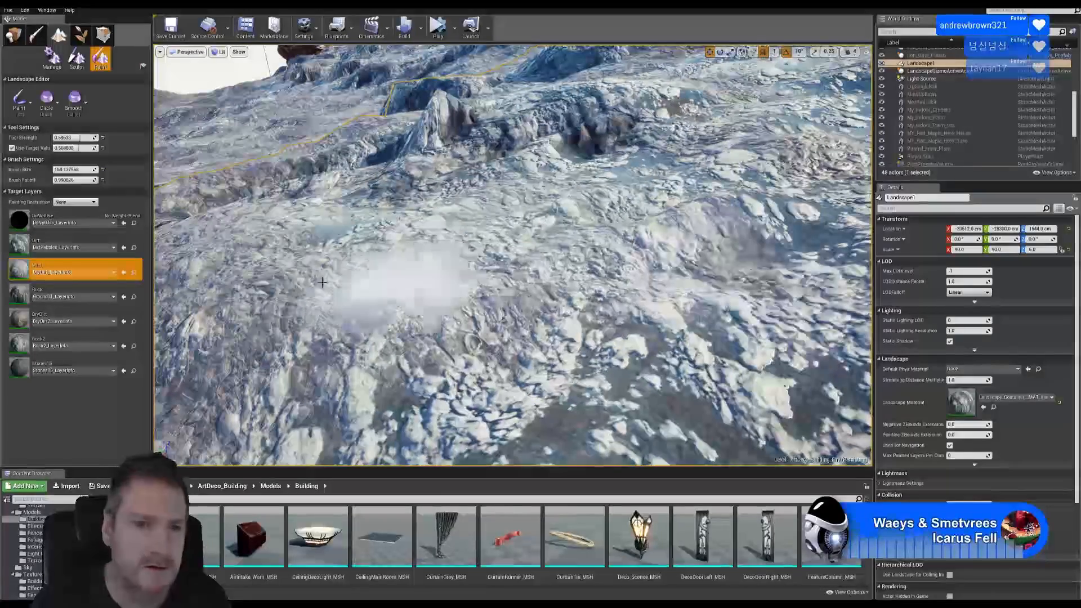
# Step: Paint DryDirt patches over the mounds below the pointed peak and the stony slope beyond it
pyautogui.click(75, 311)
pyautogui.moveTo(428, 236); pyautogui.dragTo(330, 228)
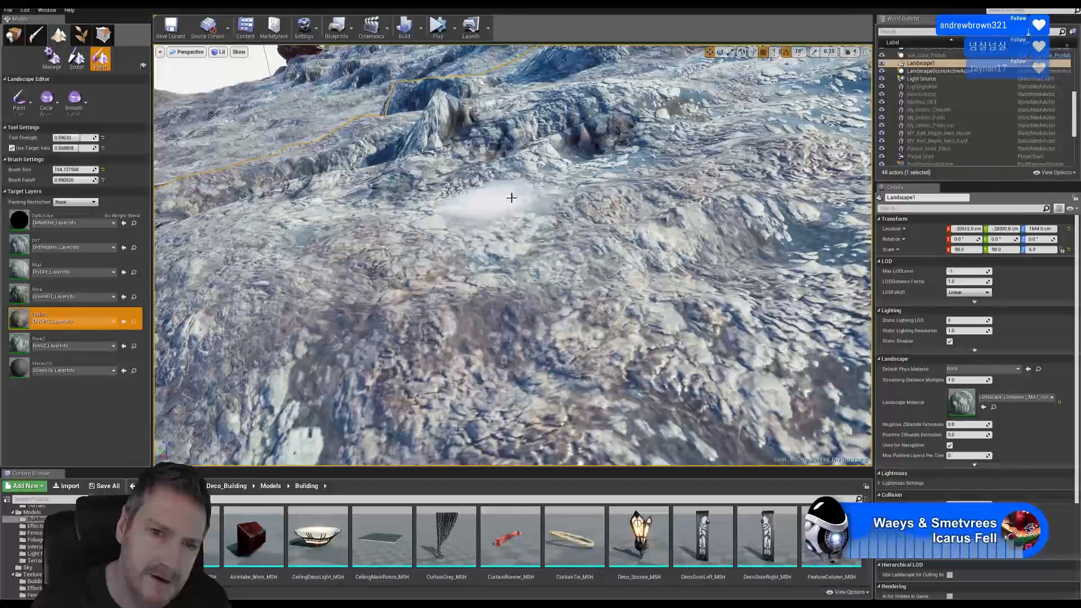
pyautogui.moveTo(694, 131)
pyautogui.mouseDown(button='right')
pyautogui.moveTo(665, 135)
pyautogui.moveTo(710, 127)
pyautogui.moveTo(569, 217)
pyautogui.mouseUp(button='right')
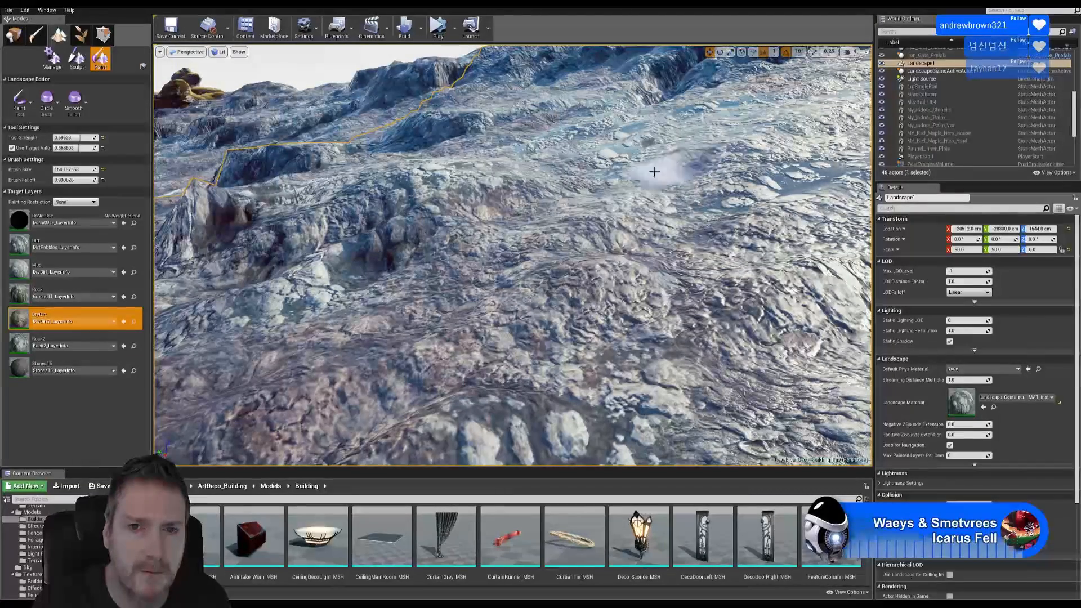
pyautogui.moveTo(835, 170); pyautogui.dragTo(642, 181, button='right')
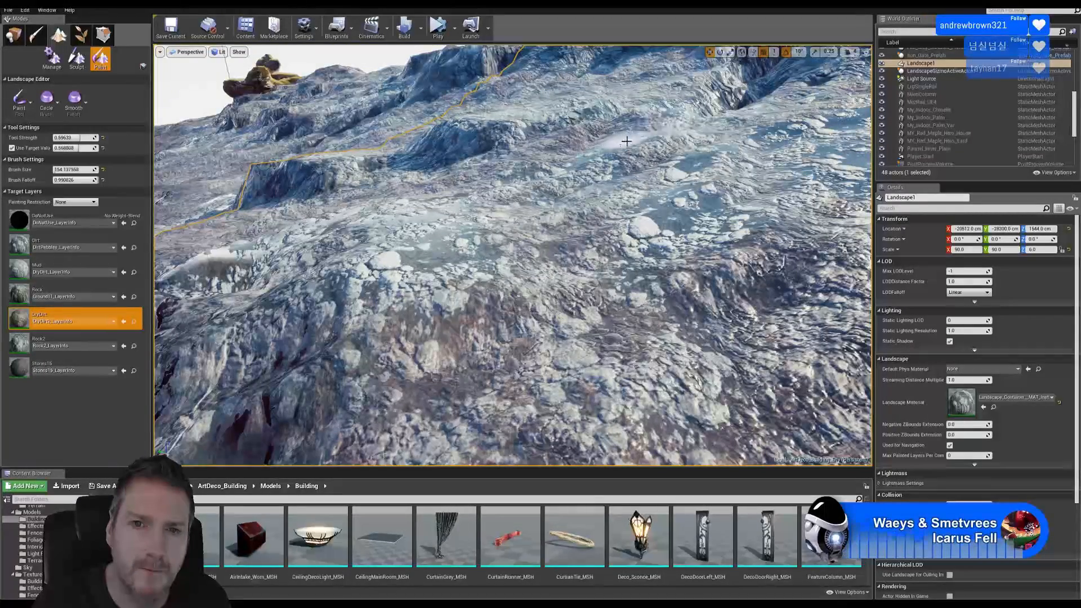
pyautogui.moveTo(642, 173); pyautogui.dragTo(642, 174, button='right')
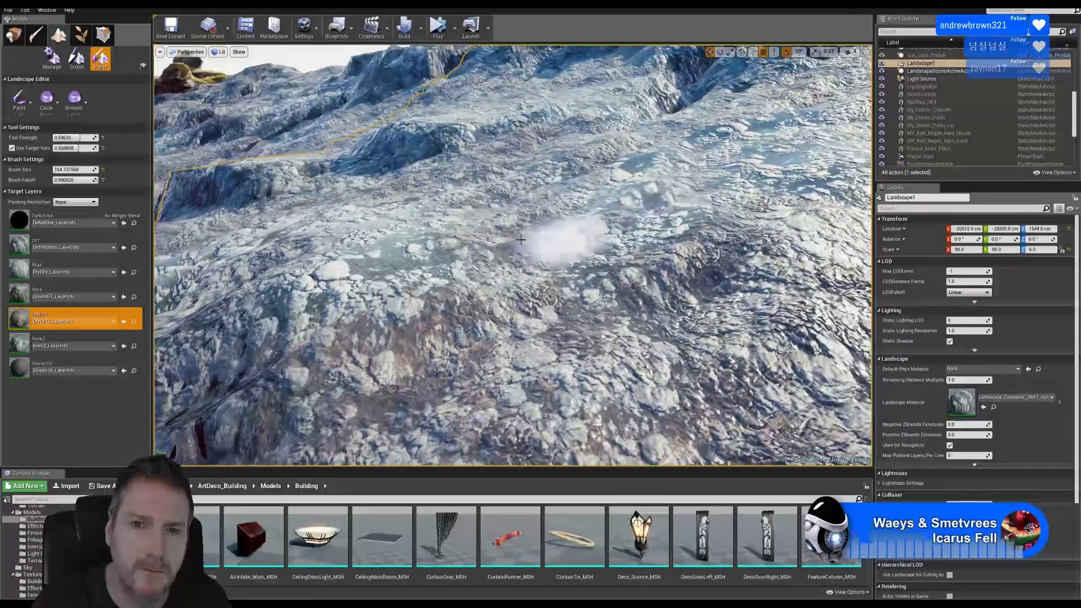
# Step: Blend the Mud layer over the stony patches between the low outcrops and the deep gully
pyautogui.click(124, 276)
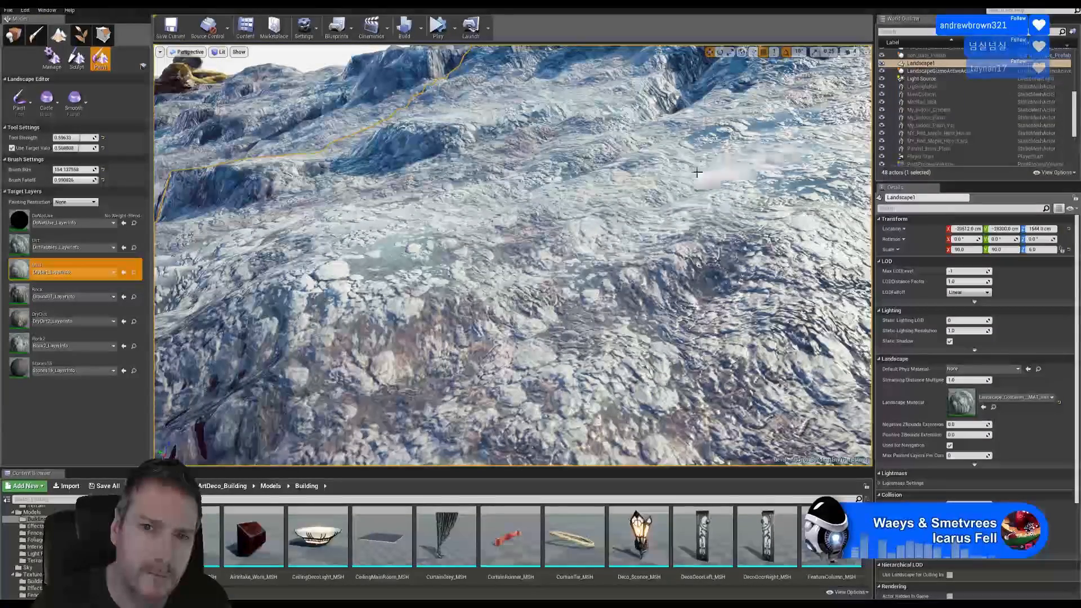
pyautogui.moveTo(478, 192); pyautogui.dragTo(473, 183, button='right')
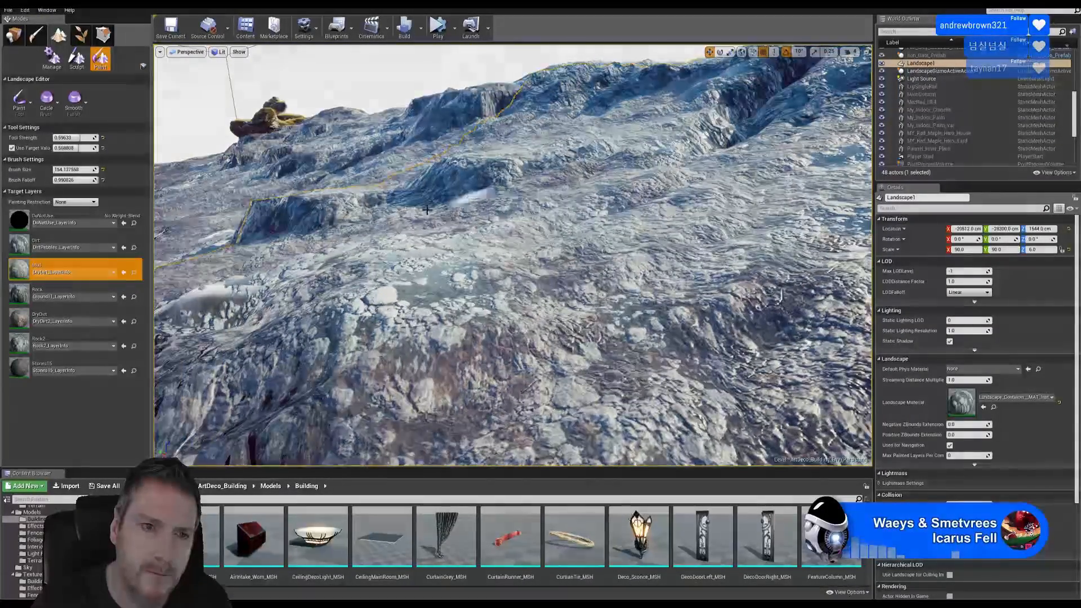
pyautogui.moveTo(554, 235)
pyautogui.mouseDown(button='right')
pyautogui.moveTo(568, 228)
pyautogui.moveTo(529, 219)
pyautogui.moveTo(596, 222)
pyautogui.moveTo(580, 223)
pyautogui.mouseUp(button='right')
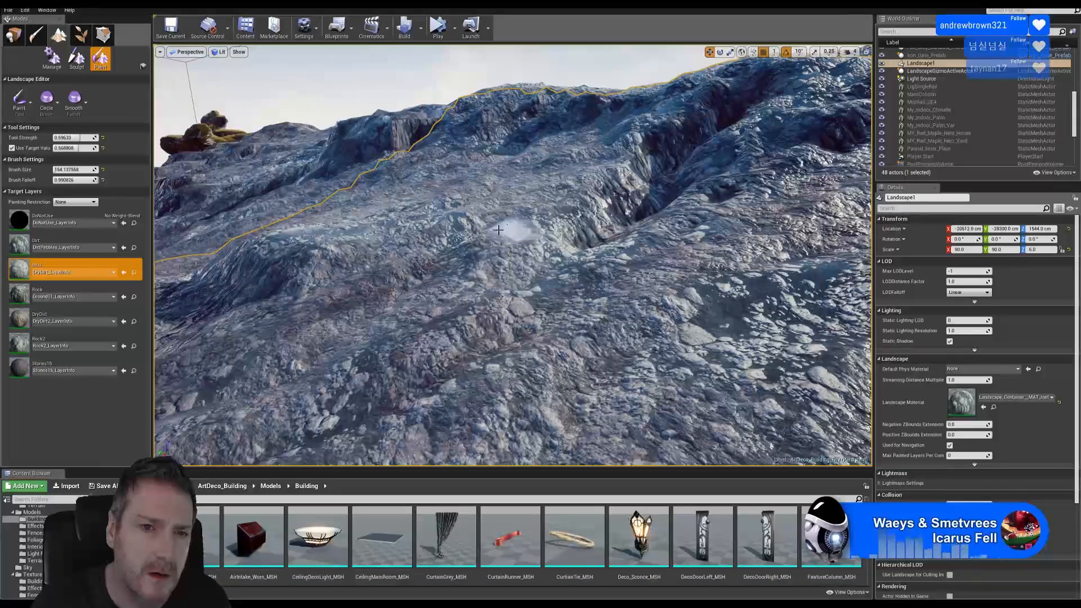
pyautogui.moveTo(496, 259)
pyautogui.mouseDown(button='right')
pyautogui.moveTo(541, 257)
pyautogui.moveTo(579, 313)
pyautogui.mouseUp(button='right')
pyautogui.moveTo(412, 361); pyautogui.dragTo(555, 270, button='right')
# Step: Paint the Rock2 layer over the dark hollows and outcrops along the stony hillside beside the deep gully
pyautogui.click(77, 343)
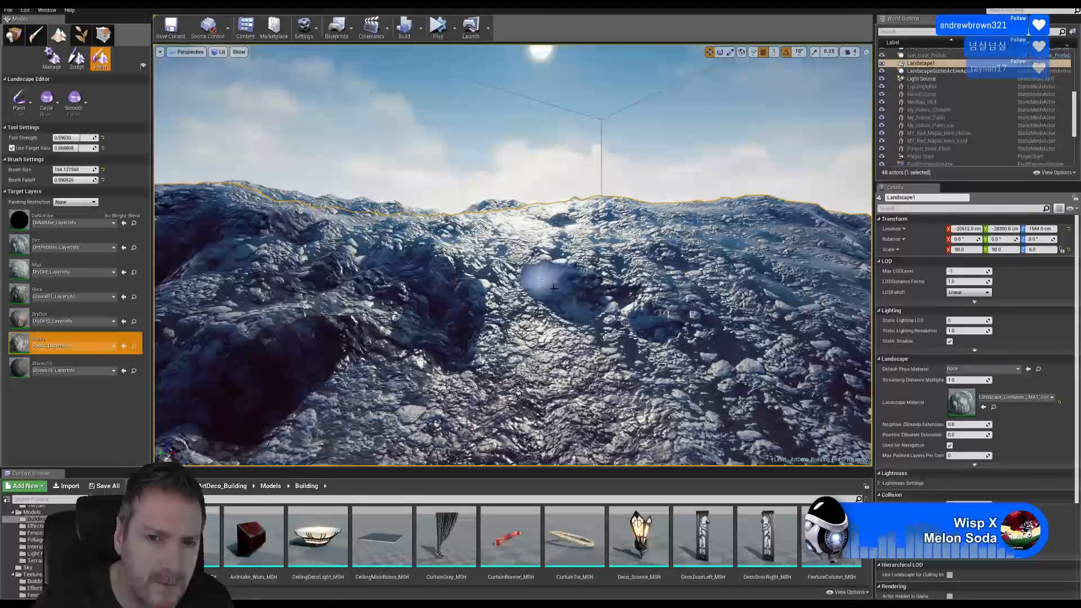
pyautogui.moveTo(637, 275)
pyautogui.mouseDown(button='right')
pyautogui.moveTo(591, 287)
pyautogui.moveTo(642, 271)
pyautogui.moveTo(806, 265)
pyautogui.mouseUp(button='right')
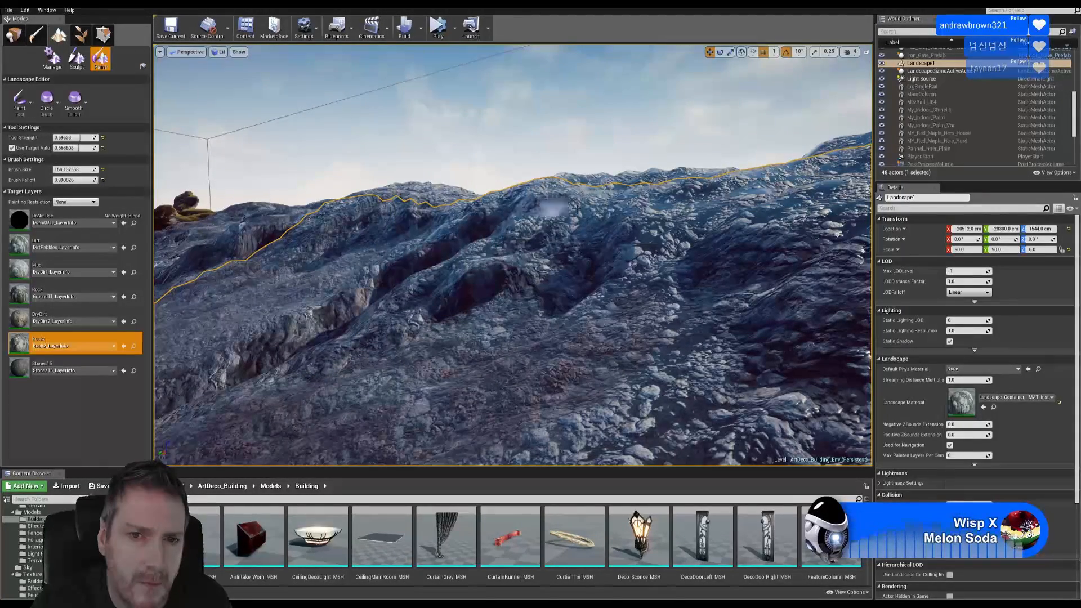
pyautogui.moveTo(704, 256)
pyautogui.mouseDown(button='right')
pyautogui.moveTo(676, 245)
pyautogui.moveTo(726, 251)
pyautogui.mouseUp(button='right')
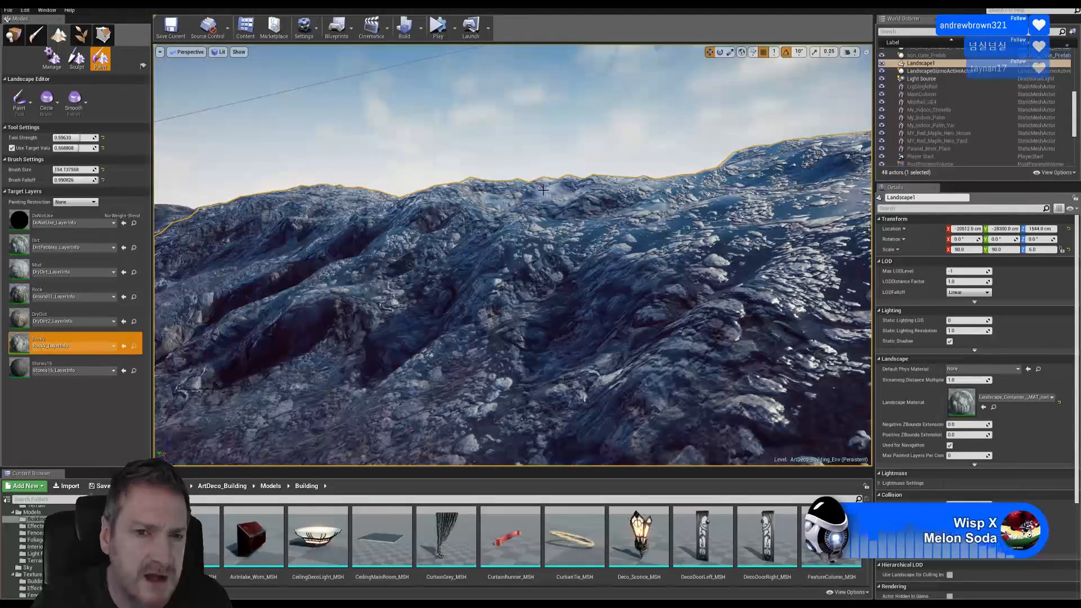
pyautogui.press('w')
pyautogui.moveTo(571, 219); pyautogui.dragTo(501, 191, button='right')
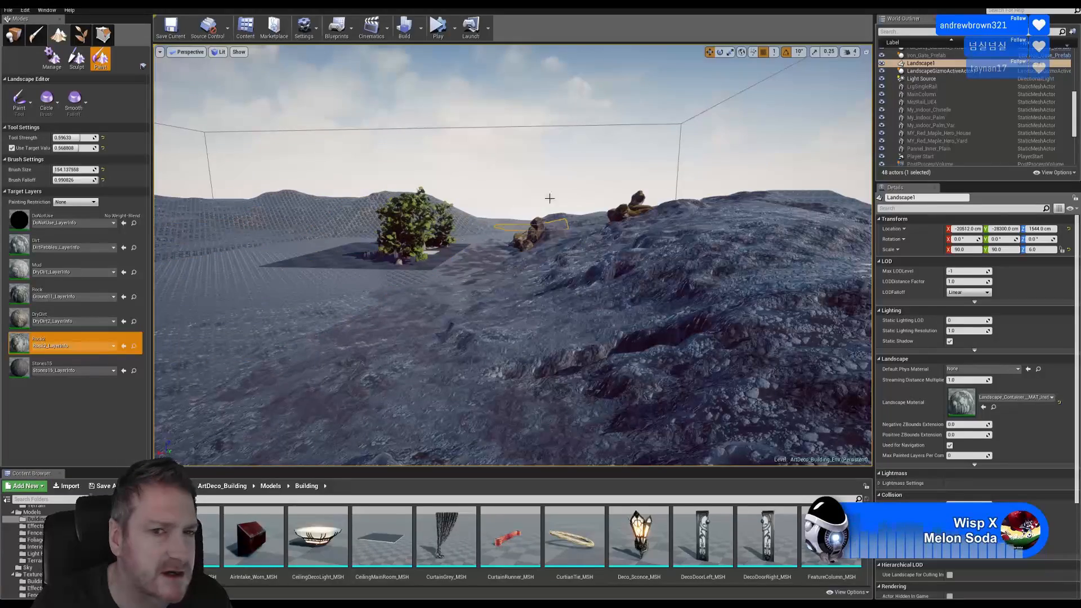
pyautogui.moveTo(534, 308); pyautogui.dragTo(704, 281, button='right')
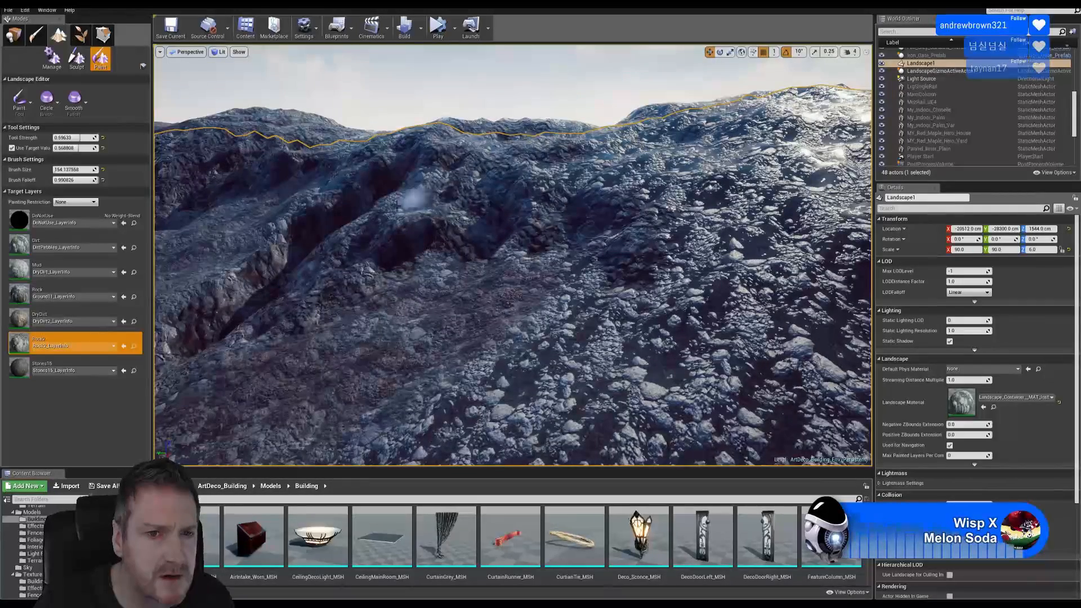
# Step: Paint the Stones15 layer over the steep outcrop beside the gully and across the crest above it
pyautogui.click(79, 365)
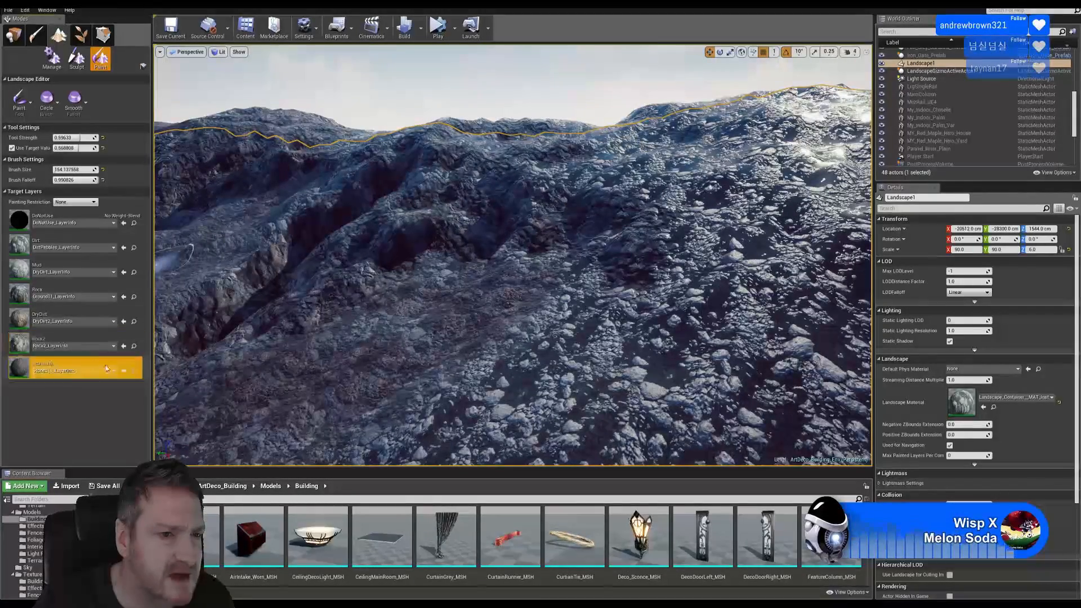
pyautogui.moveTo(465, 189)
pyautogui.mouseDown(button='right')
pyautogui.moveTo(456, 236)
pyautogui.moveTo(467, 236)
pyautogui.moveTo(445, 240)
pyautogui.mouseUp(button='right')
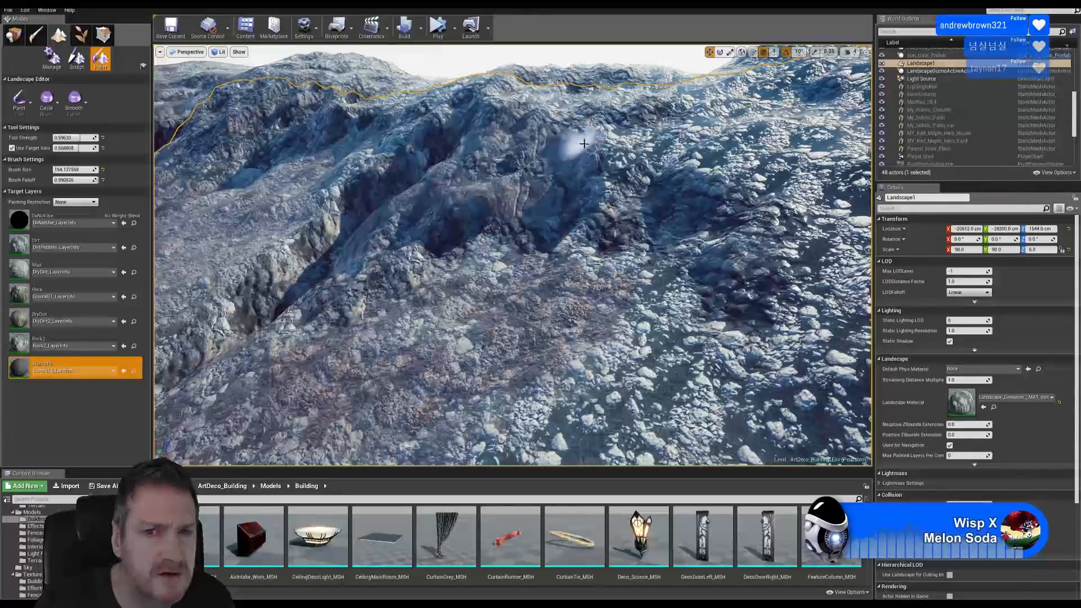
pyautogui.press('w')
pyautogui.moveTo(600, 133); pyautogui.dragTo(540, 113, button='right')
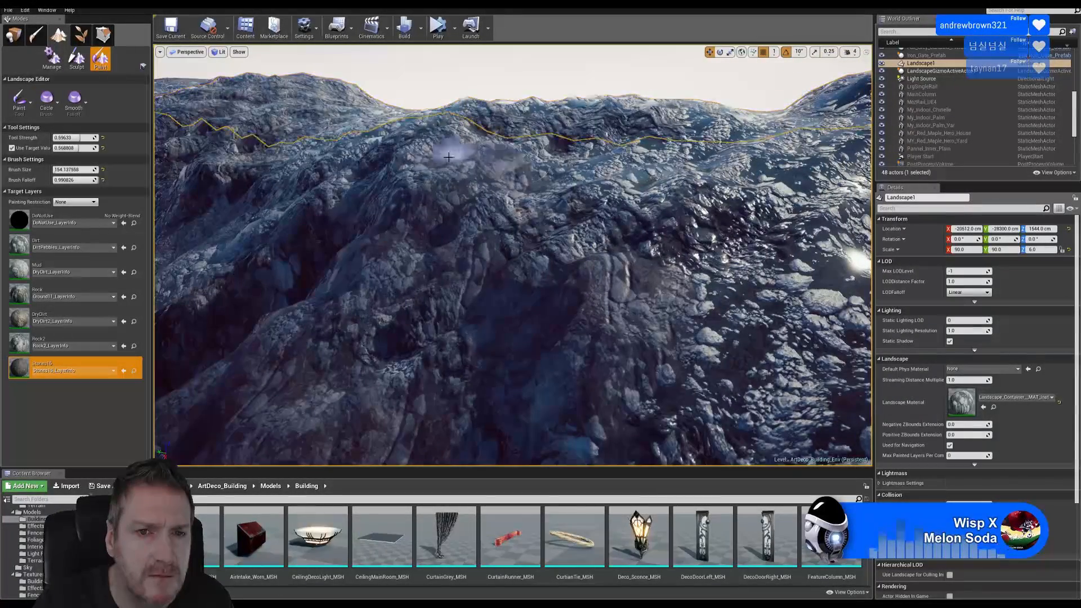
pyautogui.moveTo(640, 160)
pyautogui.mouseDown()
pyautogui.moveTo(652, 204)
pyautogui.moveTo(549, 224)
pyautogui.moveTo(688, 157)
pyautogui.mouseUp()
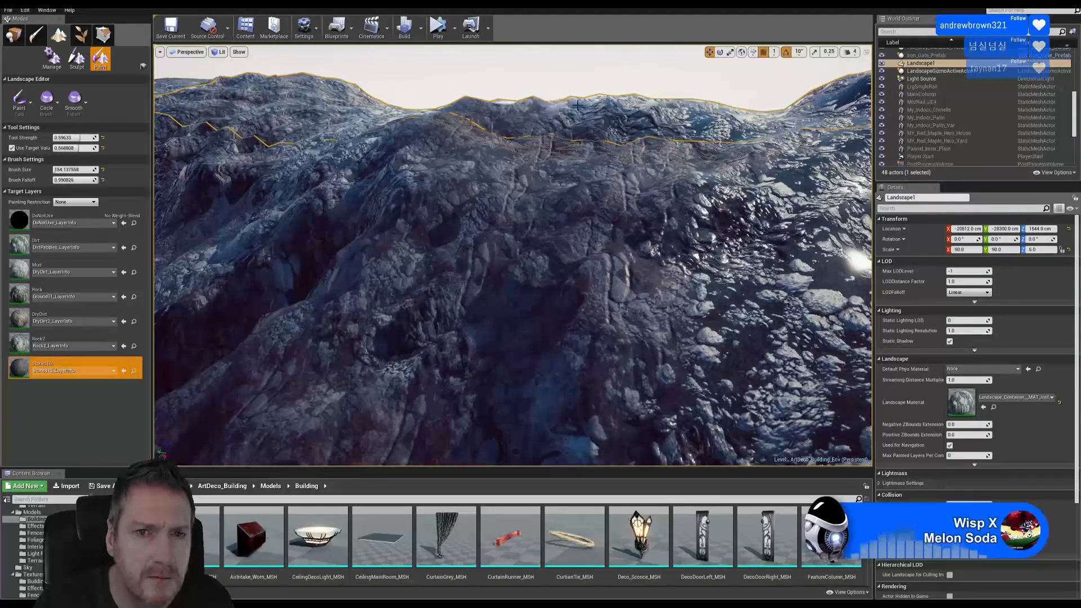
pyautogui.moveTo(659, 158); pyautogui.dragTo(478, 143, button='right')
# Step: Blend the Rock2 layer over the outcrop's upper slope and the ridge behind it
pyautogui.click(63, 336)
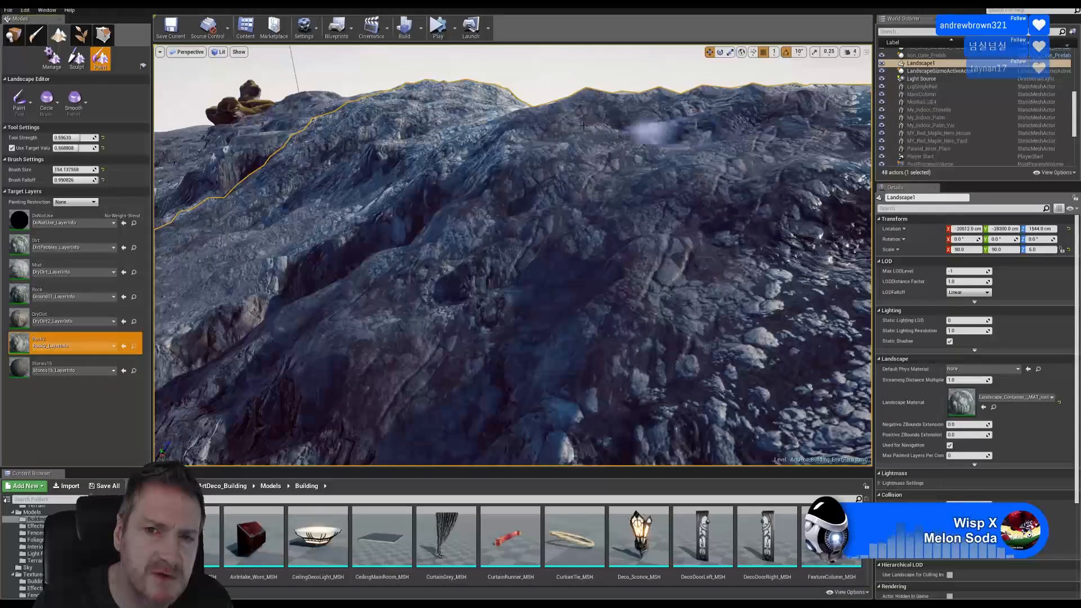
pyautogui.moveTo(547, 183)
pyautogui.mouseDown()
pyautogui.moveTo(701, 193)
pyautogui.moveTo(794, 181)
pyautogui.moveTo(507, 143)
pyautogui.mouseUp()
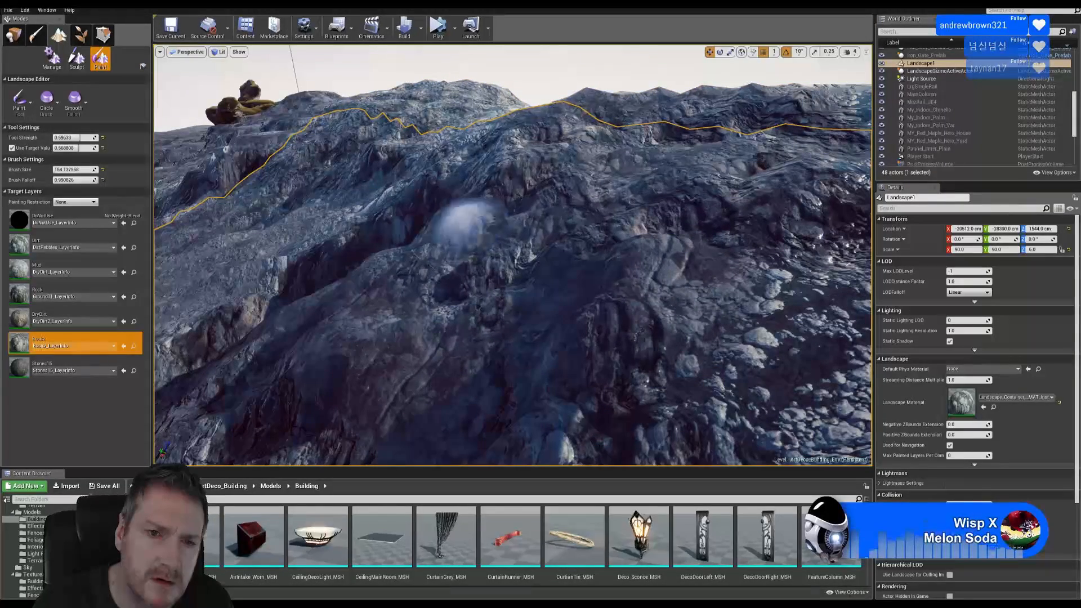
pyautogui.moveTo(449, 175); pyautogui.dragTo(449, 175, button='right')
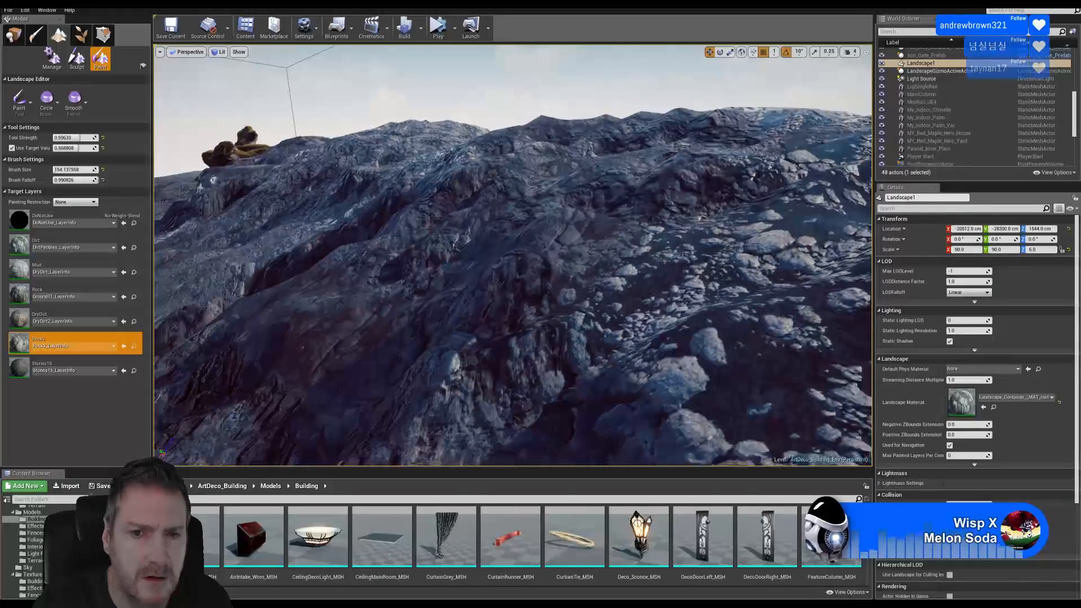
# Step: Paint the DryDirt layer from the outcrop's edge across the stony hollow and up the neighbouring slope
pyautogui.click(73, 318)
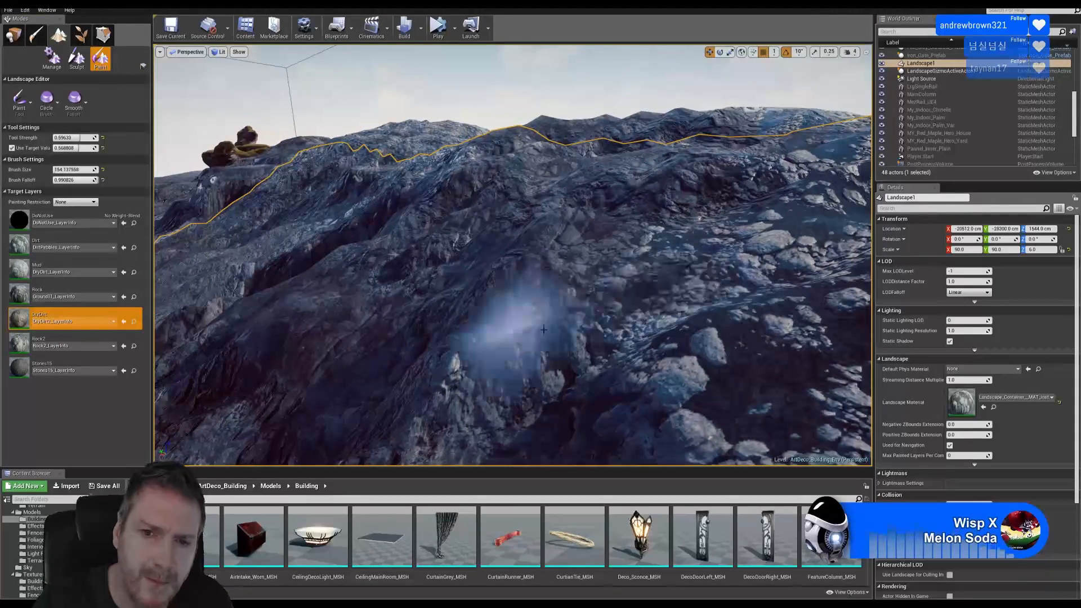
pyautogui.moveTo(619, 313)
pyautogui.mouseDown()
pyautogui.moveTo(732, 247)
pyautogui.moveTo(799, 174)
pyautogui.moveTo(782, 109)
pyautogui.mouseUp()
pyautogui.moveTo(782, 110); pyautogui.dragTo(741, 119, button='right')
pyautogui.moveTo(637, 304)
pyautogui.mouseDown()
pyautogui.moveTo(808, 261)
pyautogui.moveTo(649, 383)
pyautogui.moveTo(802, 256)
pyautogui.mouseUp()
pyautogui.moveTo(555, 362); pyautogui.dragTo(575, 358, button='right')
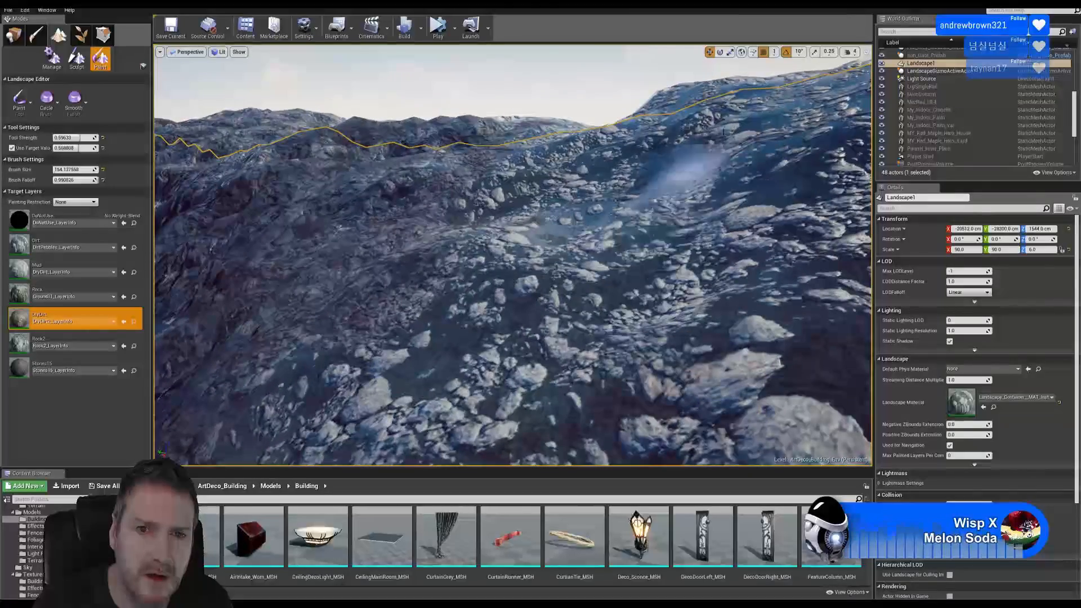
pyautogui.moveTo(552, 276)
pyautogui.mouseDown()
pyautogui.moveTo(543, 261)
pyautogui.moveTo(839, 169)
pyautogui.moveTo(720, 177)
pyautogui.moveTo(571, 156)
pyautogui.moveTo(485, 172)
pyautogui.moveTo(558, 160)
pyautogui.moveTo(572, 185)
pyautogui.moveTo(439, 210)
pyautogui.mouseUp()
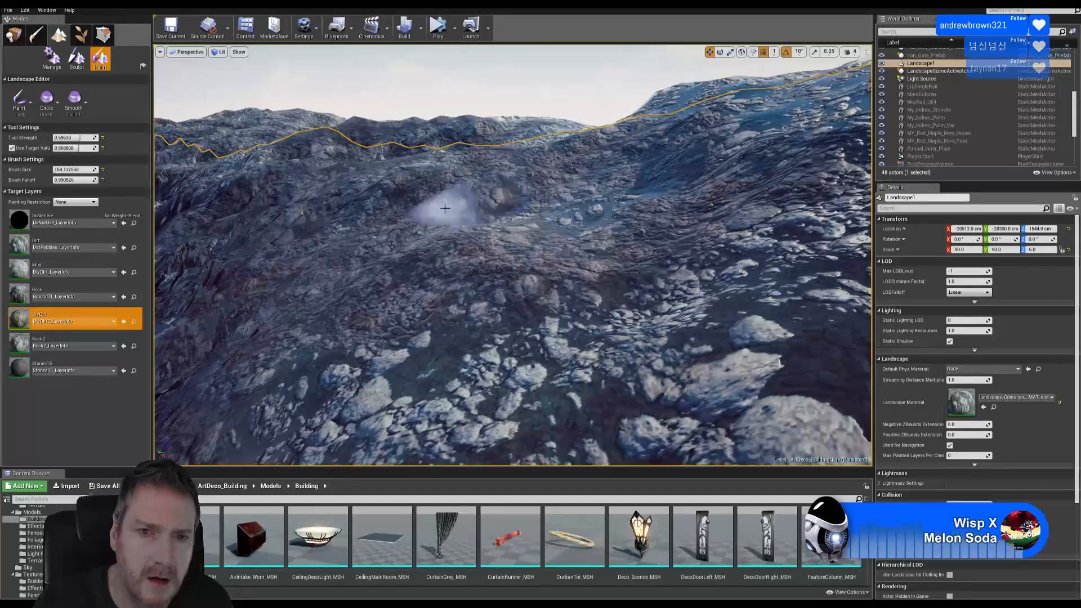
pyautogui.moveTo(617, 167)
pyautogui.mouseDown(button='right')
pyautogui.moveTo(687, 225)
pyautogui.moveTo(620, 219)
pyautogui.moveTo(648, 214)
pyautogui.moveTo(670, 225)
pyautogui.moveTo(625, 107)
pyautogui.mouseUp(button='right')
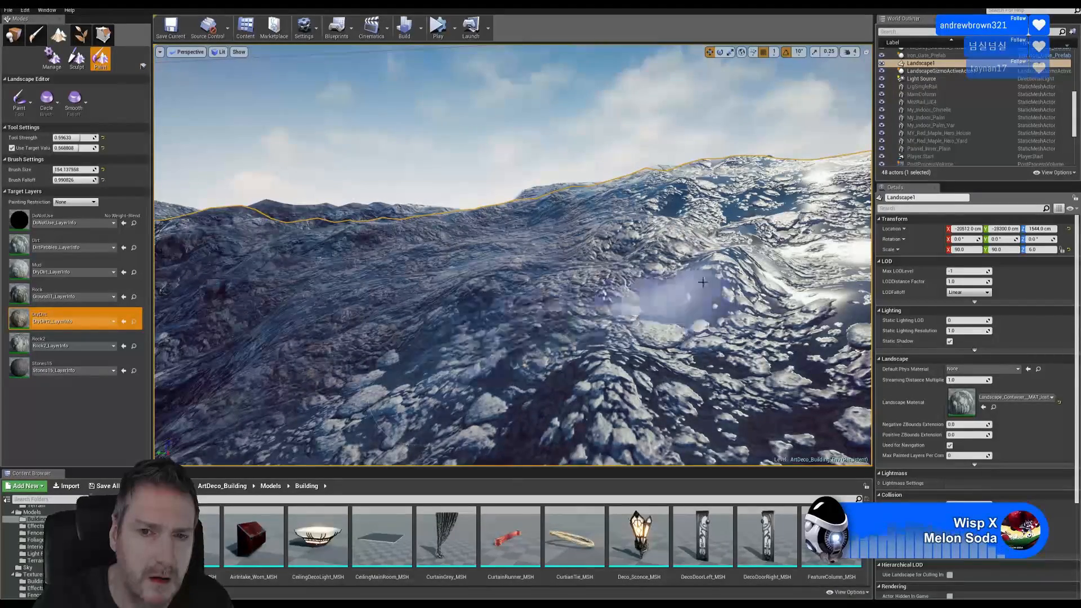
pyautogui.moveTo(434, 333)
pyautogui.mouseDown(button='right')
pyautogui.moveTo(327, 321)
pyautogui.moveTo(350, 310)
pyautogui.mouseUp(button='right')
# Step: Paint the Rock2 layer over the boulder-strewn mound beyond the hollow and the Stones15 layer along its upper crest
pyautogui.click(71, 340)
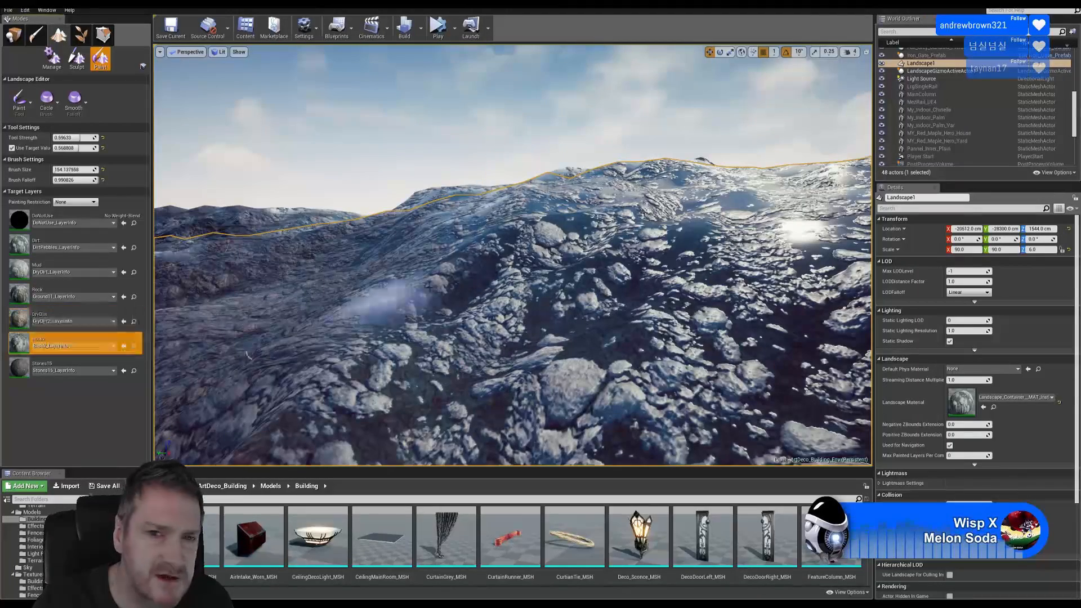
pyautogui.moveTo(596, 296)
pyautogui.mouseDown()
pyautogui.moveTo(661, 338)
pyautogui.moveTo(790, 373)
pyautogui.mouseUp()
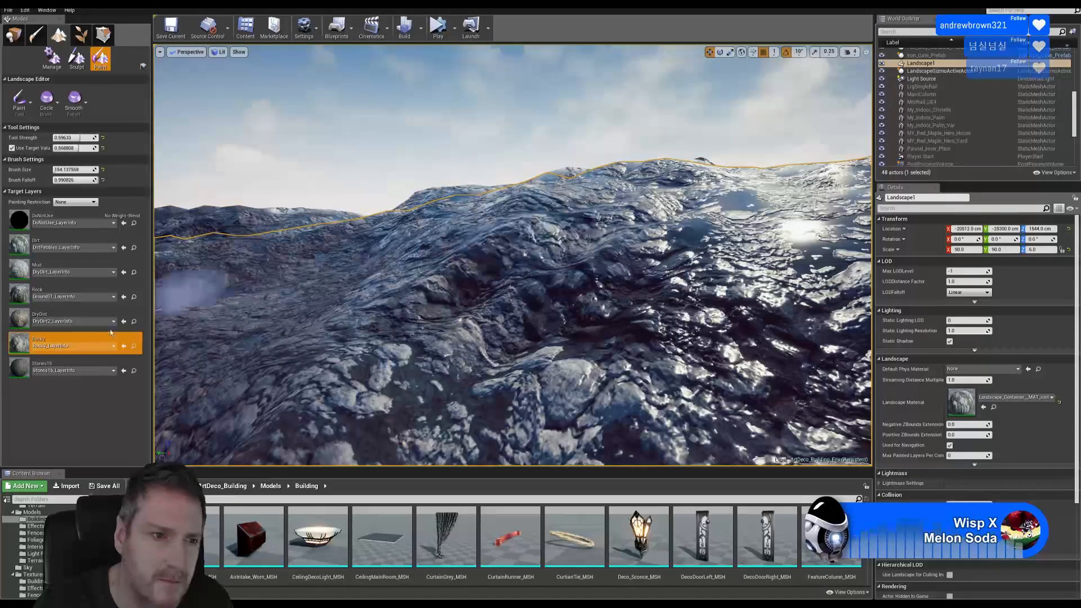
pyautogui.click(76, 362)
pyautogui.moveTo(628, 221)
pyautogui.mouseDown()
pyautogui.moveTo(661, 222)
pyautogui.moveTo(700, 187)
pyautogui.mouseUp()
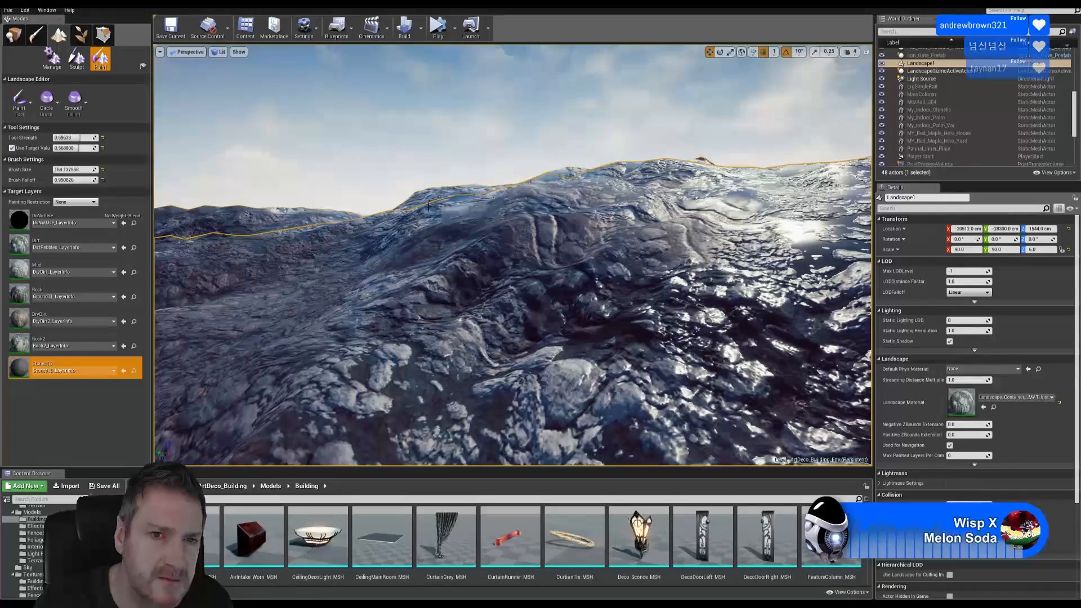
pyautogui.moveTo(636, 236)
pyautogui.mouseDown()
pyautogui.moveTo(789, 248)
pyautogui.moveTo(745, 191)
pyautogui.mouseUp()
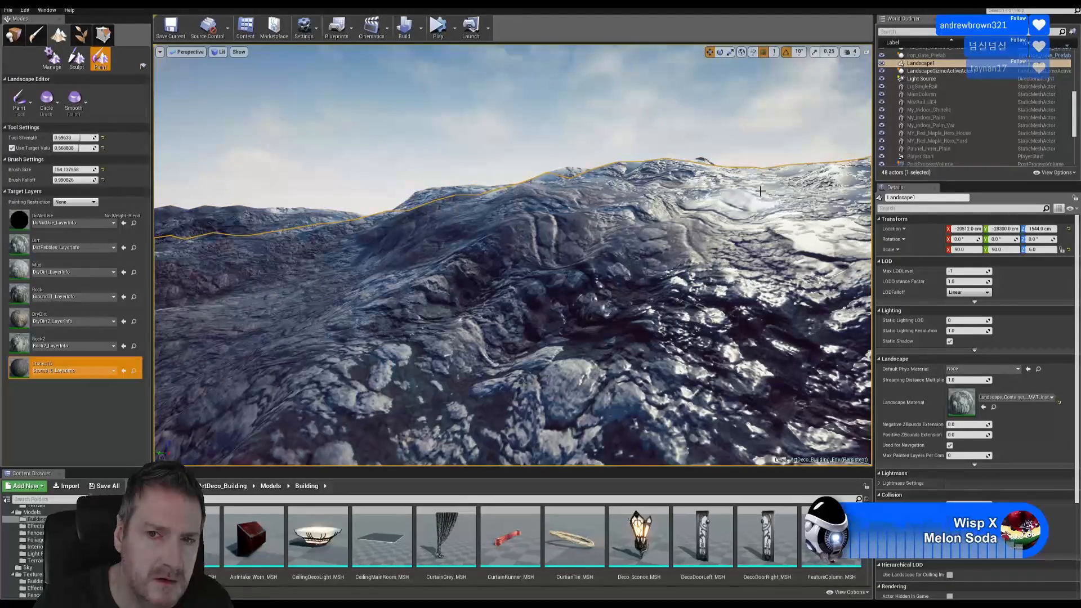
pyautogui.moveTo(577, 193); pyautogui.dragTo(608, 197, button='right')
# Step: Blend the Rock2 layer across the mound's crest, the adjoining ridge and the stony channel between them
pyautogui.click(77, 339)
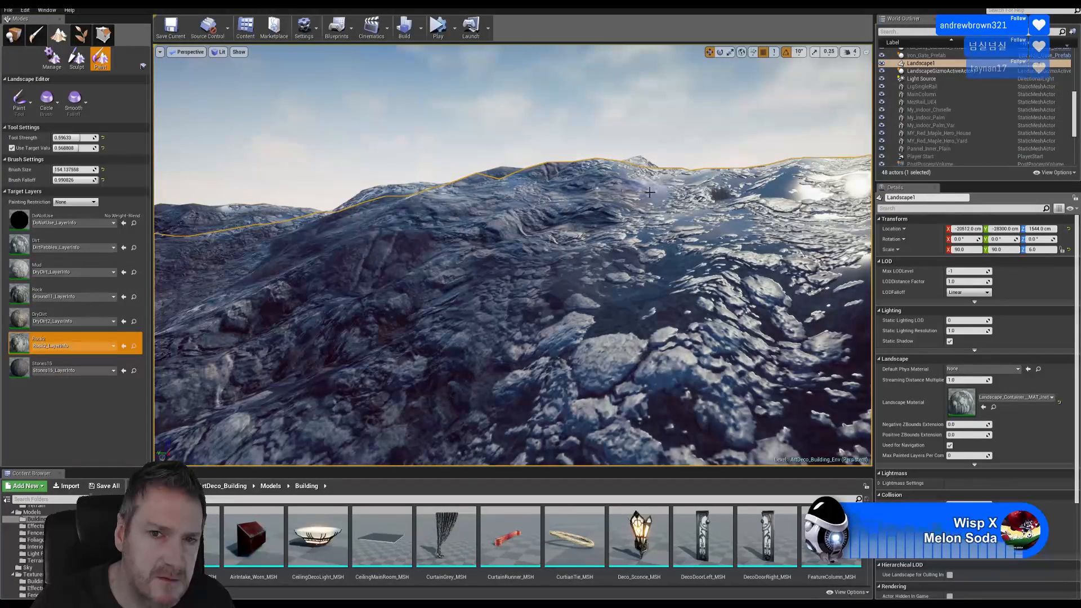
pyautogui.moveTo(463, 246); pyautogui.dragTo(411, 243, button='right')
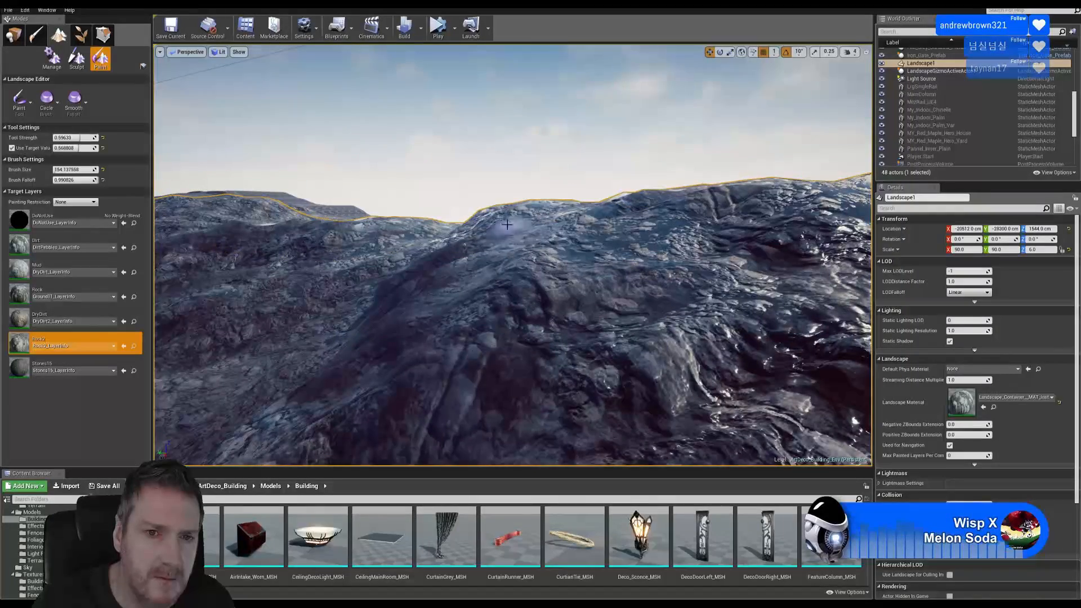
pyautogui.moveTo(473, 228); pyautogui.dragTo(389, 230, button='right')
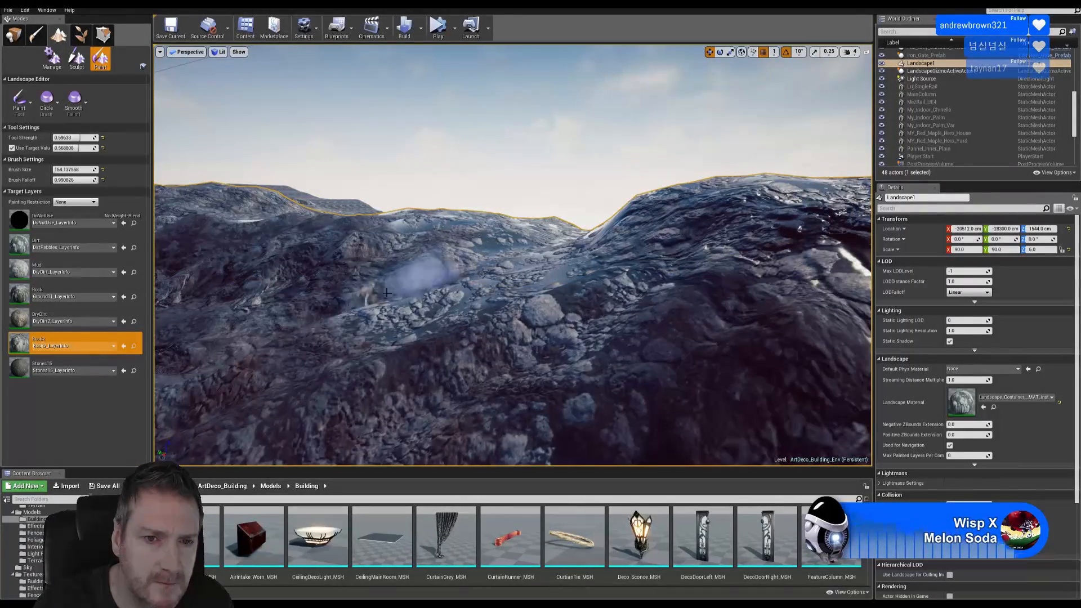
pyautogui.moveTo(498, 283)
pyautogui.mouseDown()
pyautogui.moveTo(496, 256)
pyautogui.moveTo(463, 329)
pyautogui.moveTo(458, 243)
pyautogui.moveTo(262, 228)
pyautogui.mouseUp()
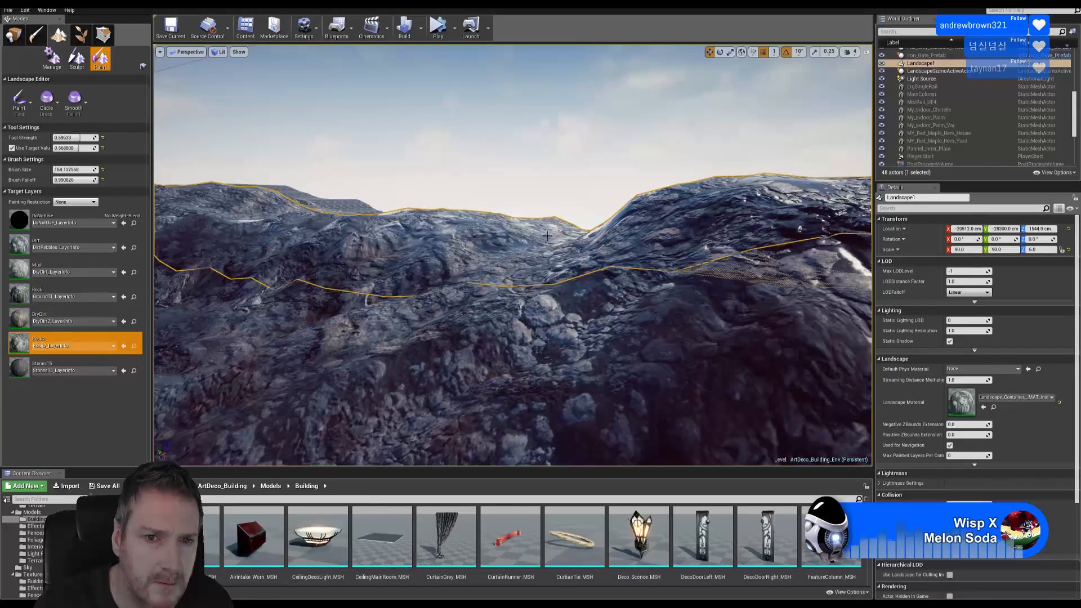
pyautogui.moveTo(556, 244); pyautogui.dragTo(530, 257)
pyautogui.moveTo(640, 217); pyautogui.dragTo(665, 226, button='right')
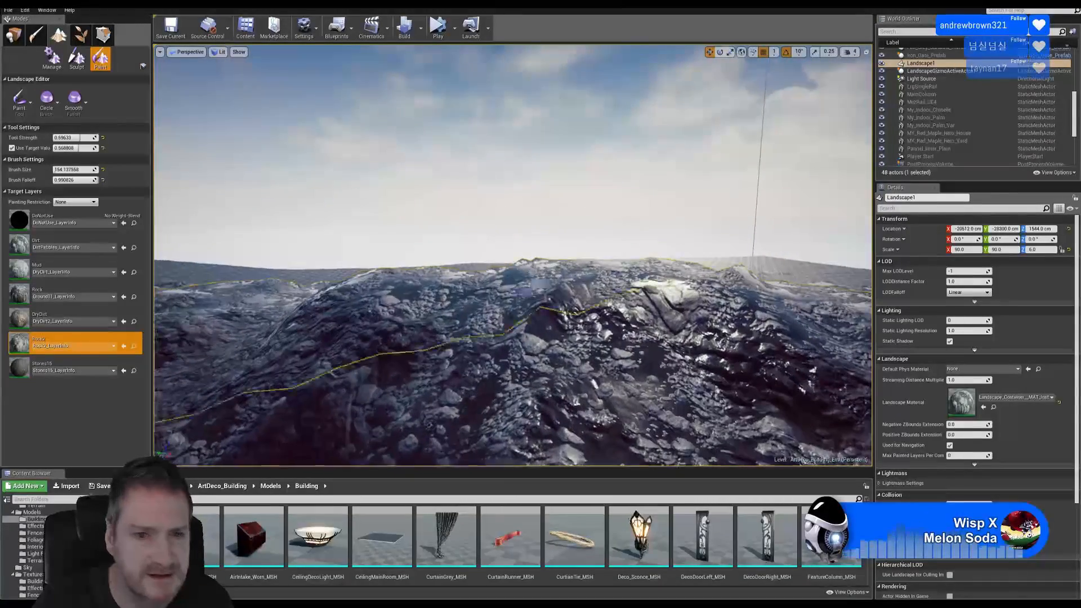
# Step: Paint the Stones15 layer over the rounded hilltop and the steep flanks facing the unpainted plain
pyautogui.click(66, 366)
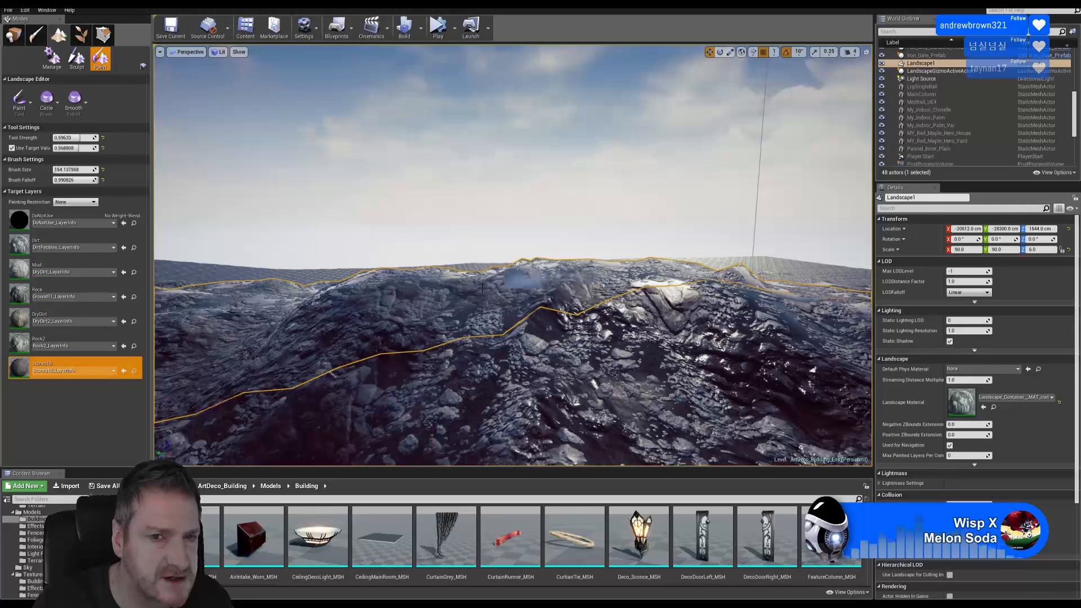
pyautogui.moveTo(518, 302)
pyautogui.mouseDown()
pyautogui.moveTo(542, 314)
pyautogui.moveTo(482, 302)
pyautogui.mouseUp()
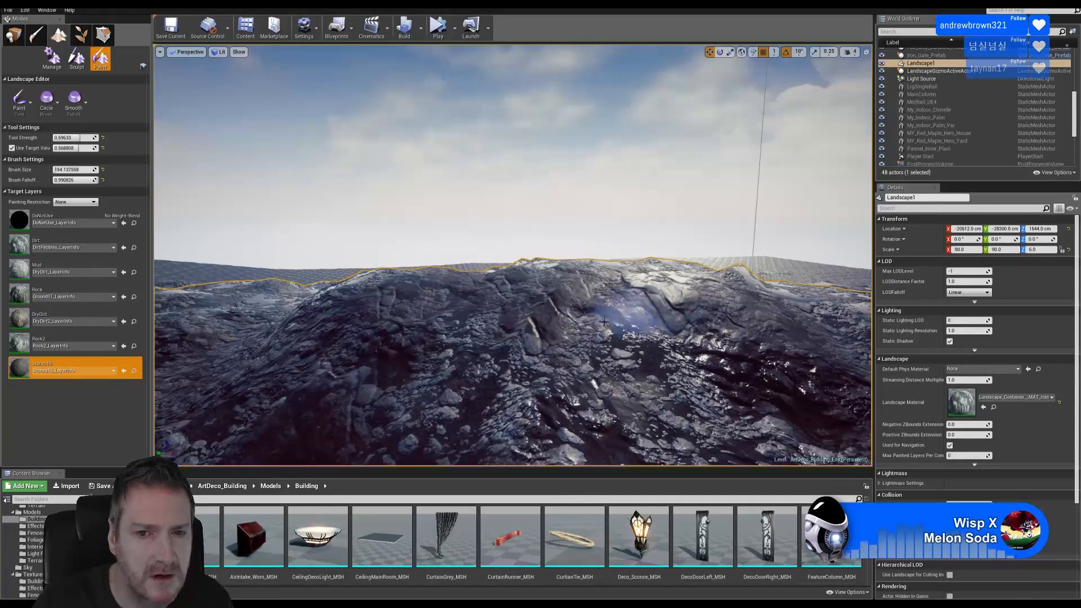
pyautogui.moveTo(574, 361)
pyautogui.mouseDown(button='right')
pyautogui.moveTo(521, 360)
pyautogui.moveTo(594, 361)
pyautogui.moveTo(574, 361)
pyautogui.moveTo(633, 319)
pyautogui.moveTo(588, 317)
pyautogui.moveTo(580, 330)
pyautogui.moveTo(602, 339)
pyautogui.mouseUp(button='right')
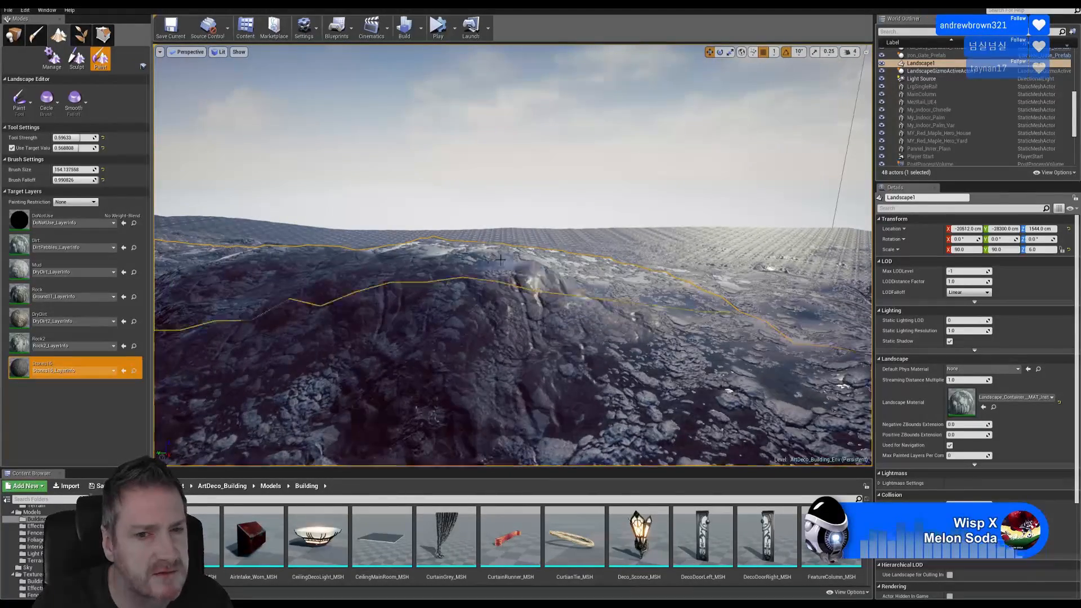
pyautogui.moveTo(511, 260)
pyautogui.mouseDown(button='right')
pyautogui.moveTo(490, 265)
pyautogui.moveTo(507, 263)
pyautogui.mouseUp(button='right')
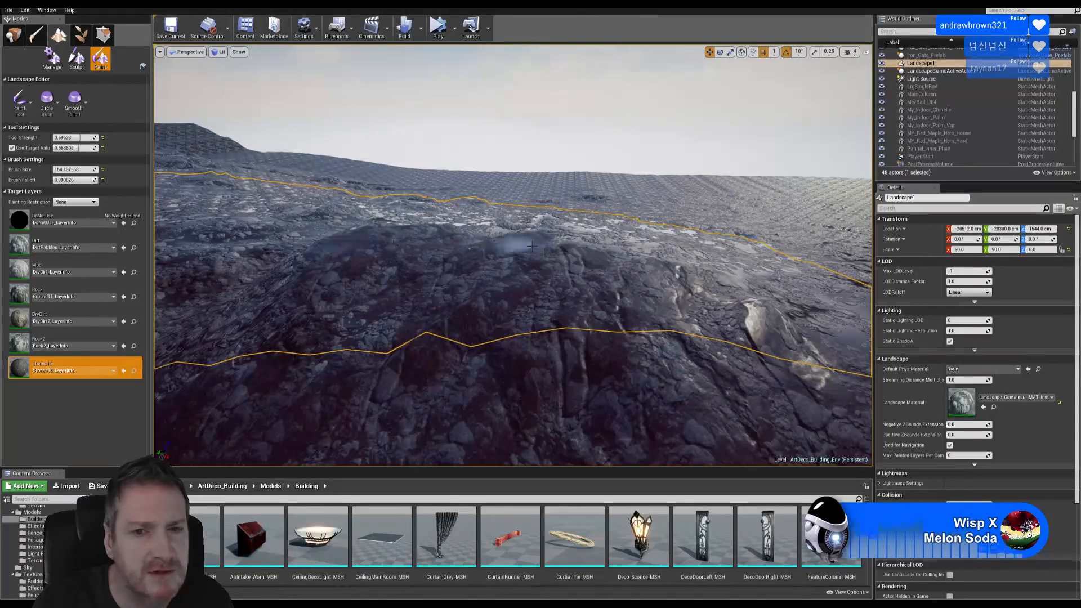
pyautogui.moveTo(447, 338); pyautogui.dragTo(372, 383, button='right')
pyautogui.moveTo(422, 272)
pyautogui.mouseDown(button='right')
pyautogui.moveTo(417, 282)
pyautogui.moveTo(484, 213)
pyautogui.mouseUp(button='right')
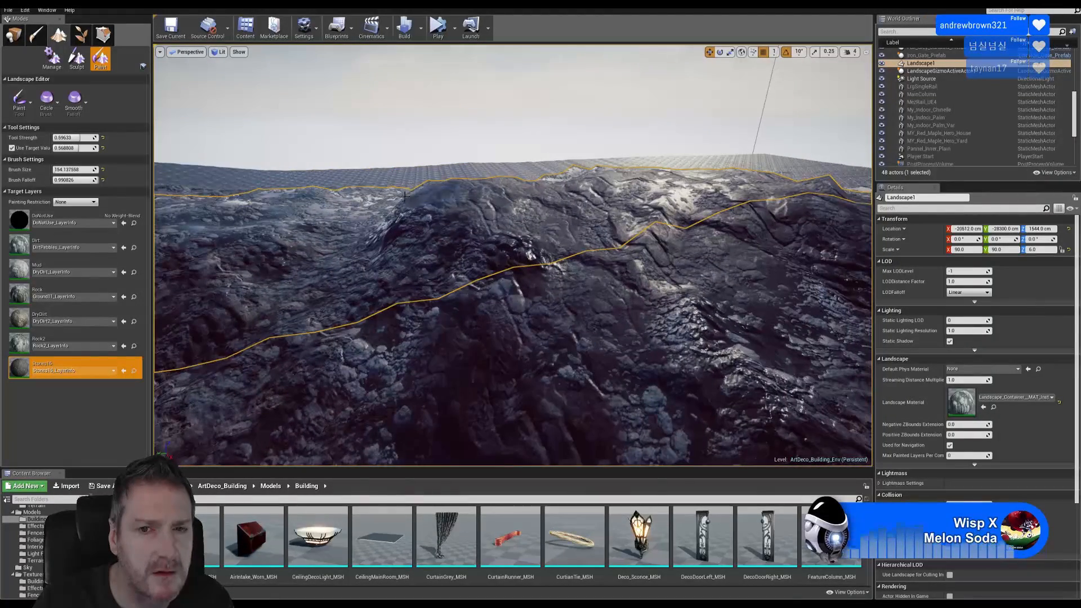
# Step: Blend the Rock2 layer over the Stones15 areas on the rounded hilltop and down its surrounding slopes
pyautogui.click(74, 345)
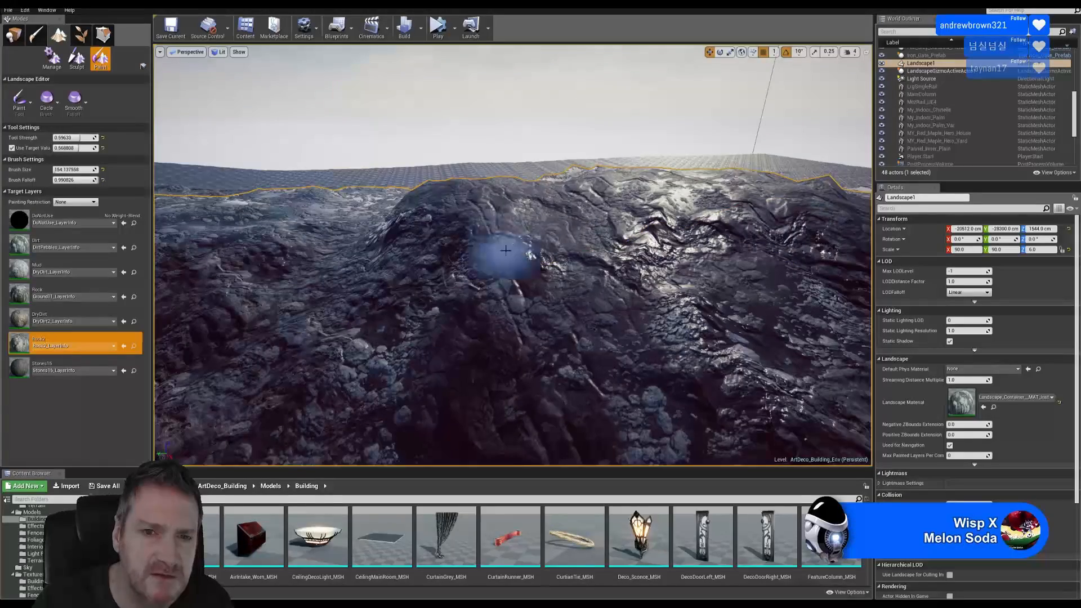
pyautogui.moveTo(616, 298); pyautogui.dragTo(494, 205, button='right')
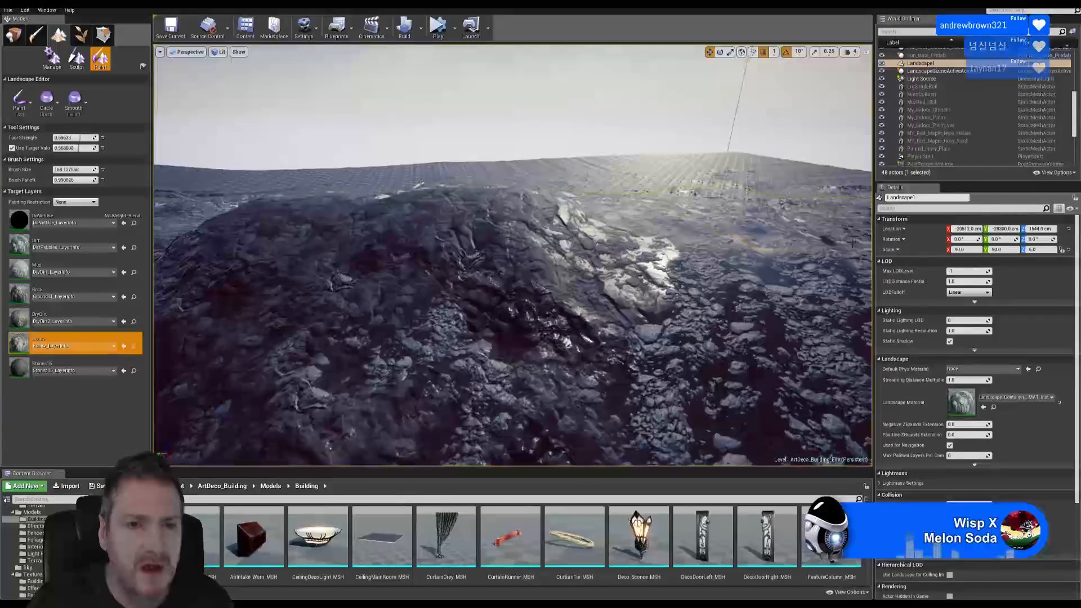
pyautogui.moveTo(494, 206)
pyautogui.mouseDown()
pyautogui.moveTo(315, 218)
pyautogui.moveTo(355, 228)
pyautogui.moveTo(486, 215)
pyautogui.mouseUp()
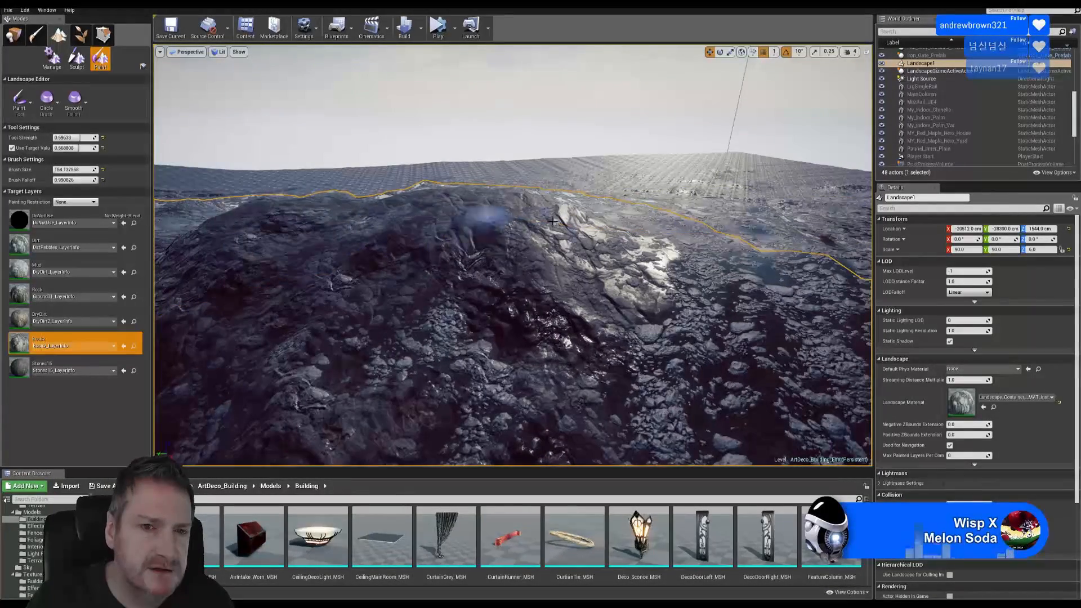
pyautogui.moveTo(573, 303); pyautogui.dragTo(596, 288, button='right')
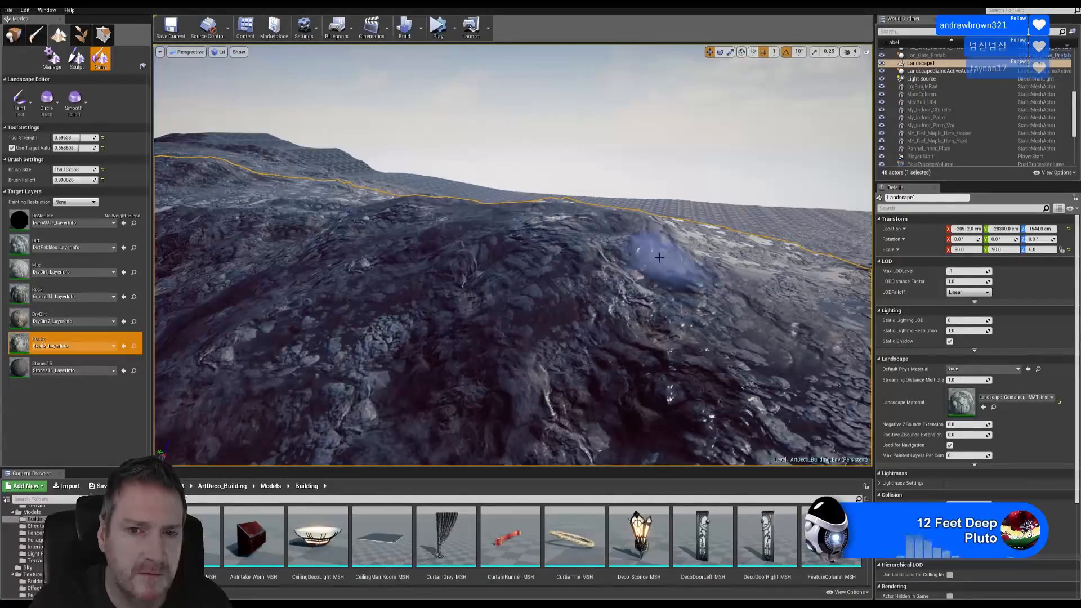
pyautogui.moveTo(675, 346); pyautogui.dragTo(490, 299, button='right')
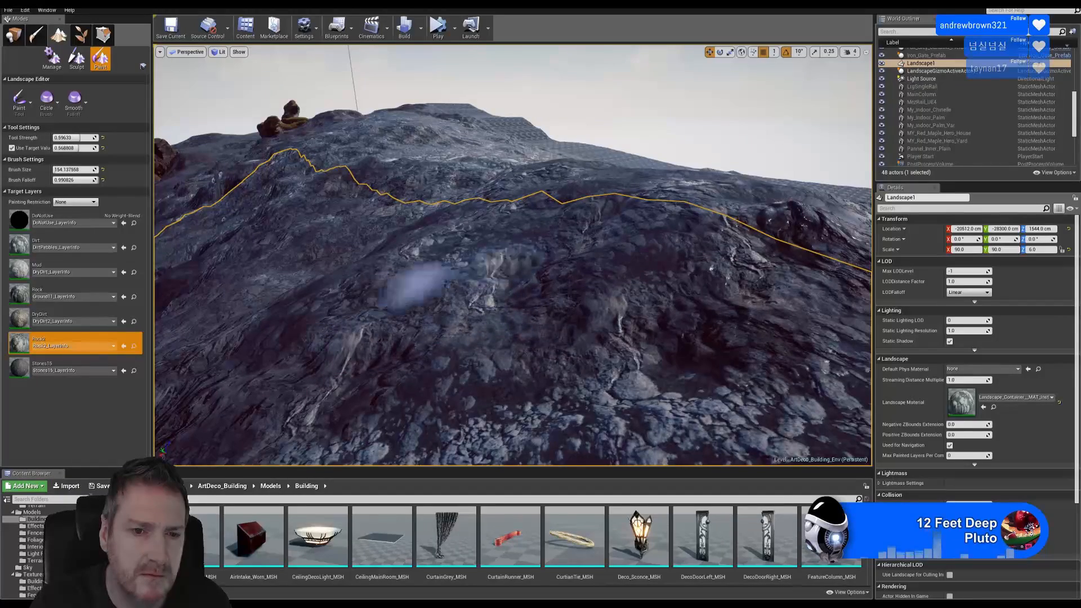
# Step: Blend the Rock2 layer over the stony patches across the hill's crest and the slope leading to the twin peaks
pyautogui.moveTo(653, 375); pyautogui.dragTo(545, 326, button='right')
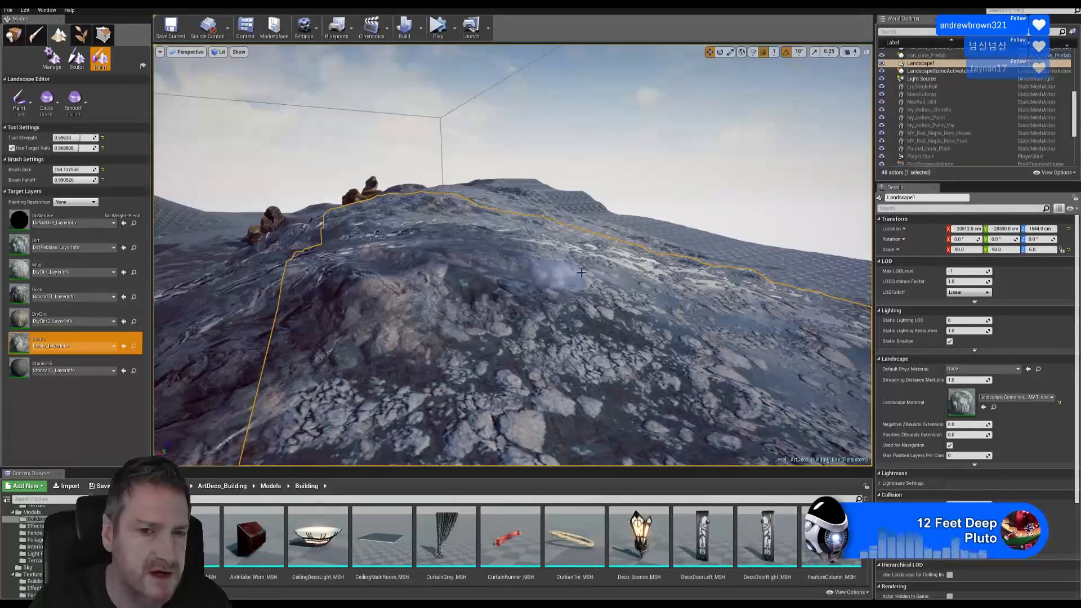
pyautogui.moveTo(470, 308); pyautogui.dragTo(696, 307, button='right')
pyautogui.press('w')
pyautogui.press('e')
pyautogui.moveTo(463, 336)
pyautogui.mouseDown(button='right')
pyautogui.moveTo(585, 344)
pyautogui.moveTo(580, 362)
pyautogui.mouseUp(button='right')
pyautogui.moveTo(664, 293)
pyautogui.mouseDown()
pyautogui.moveTo(678, 368)
pyautogui.moveTo(473, 388)
pyautogui.moveTo(329, 361)
pyautogui.mouseUp()
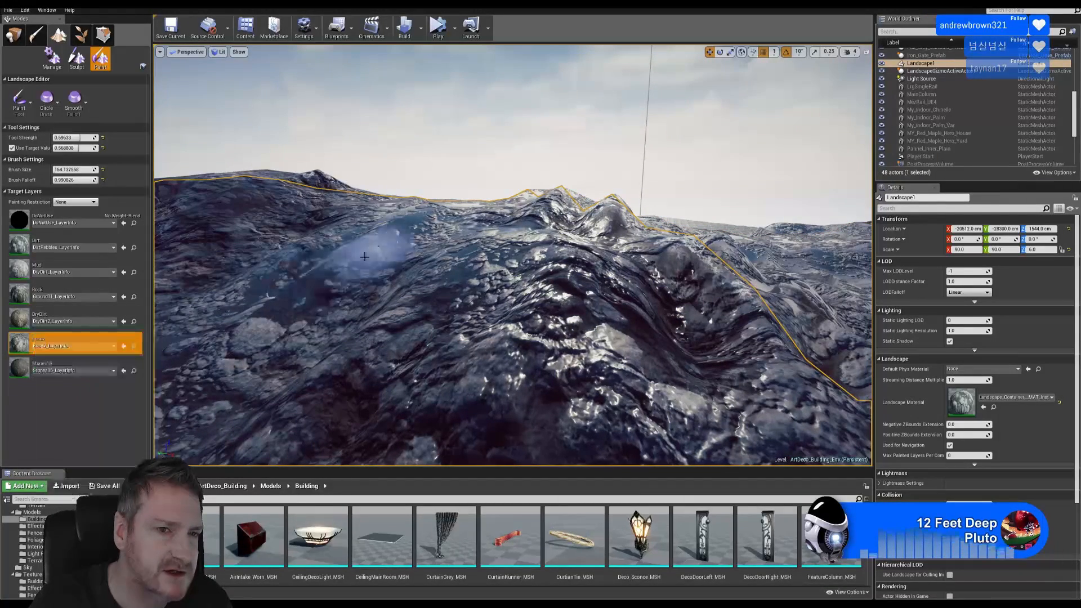
# Step: Paint the DryDirt layer across the hillside below the ridge and down toward the stony gully
pyautogui.click(73, 315)
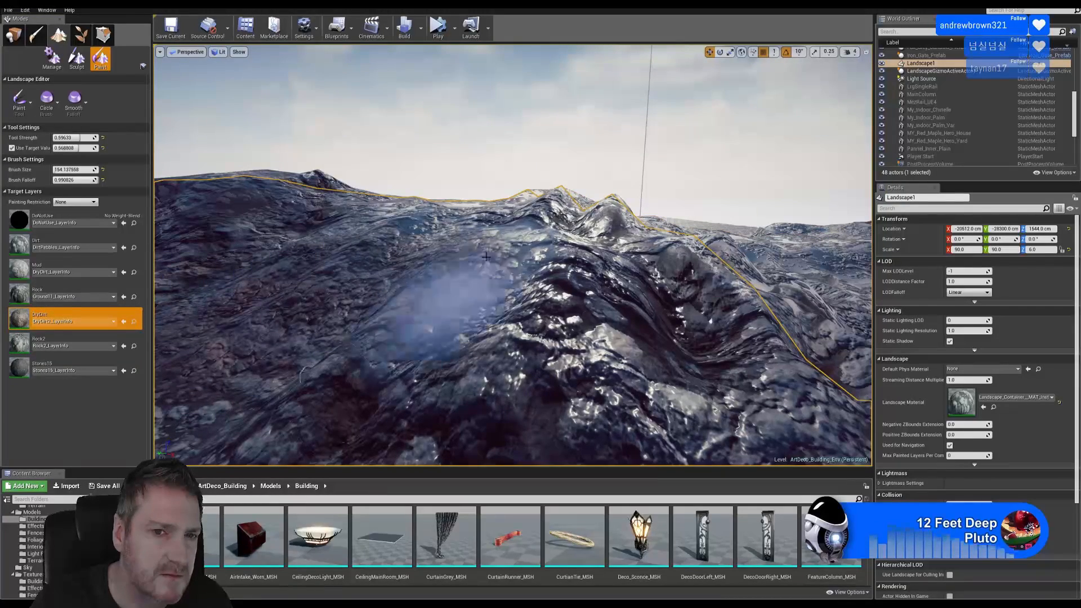
pyautogui.moveTo(651, 307); pyautogui.dragTo(430, 273, button='right')
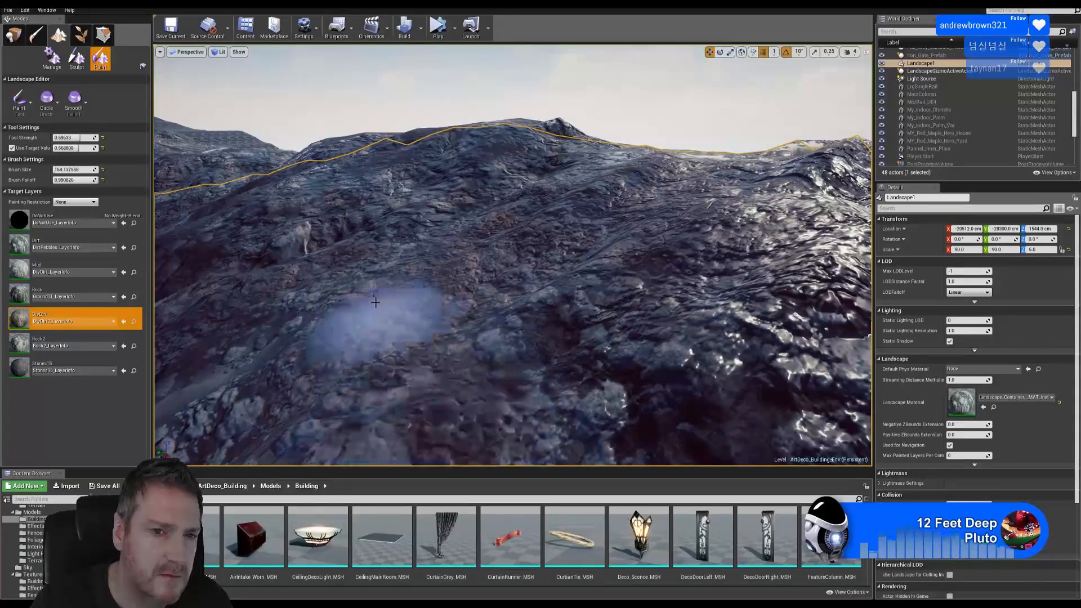
pyautogui.moveTo(506, 325)
pyautogui.mouseDown(button='right')
pyautogui.moveTo(546, 310)
pyautogui.moveTo(543, 293)
pyautogui.mouseUp(button='right')
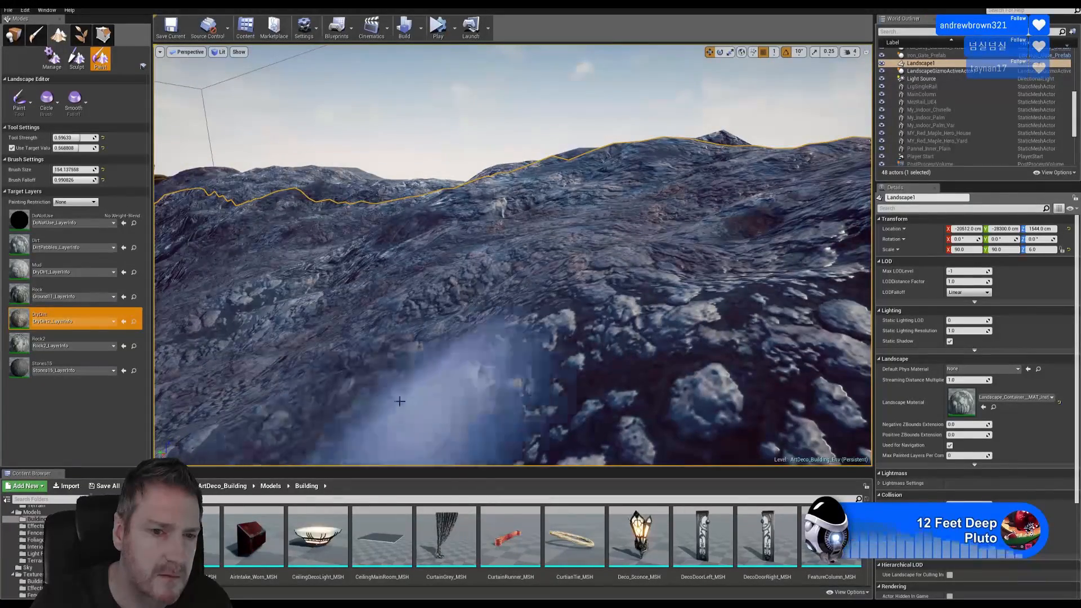
pyautogui.moveTo(476, 329); pyautogui.dragTo(456, 315, button='right')
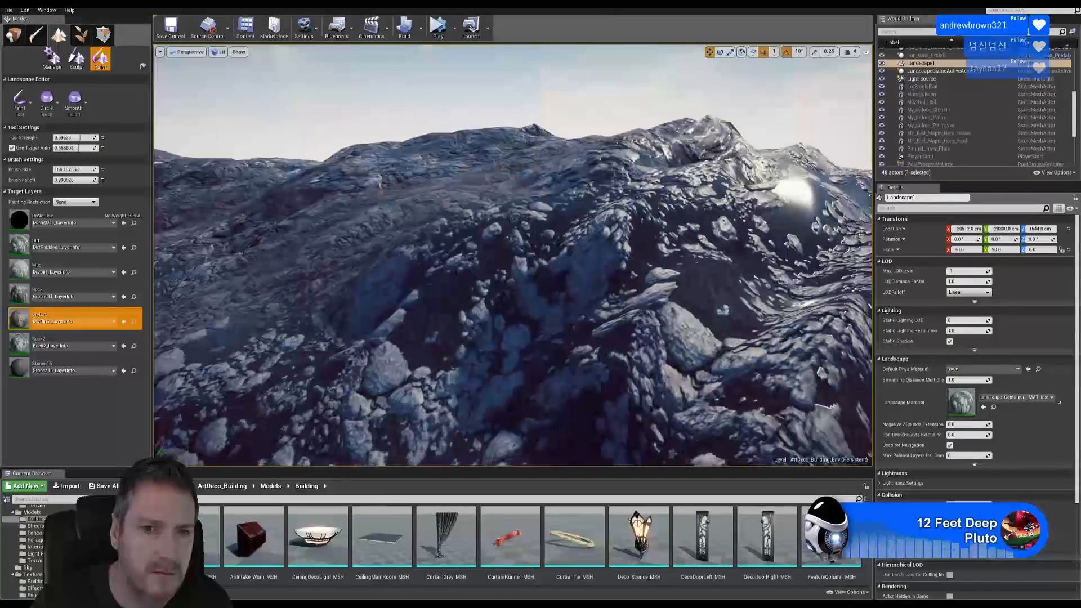
# Step: Blend the Rock2 layer over the stony gully, the dark hollow's rim and the sunlit flank up to the ridge peak
pyautogui.click(64, 338)
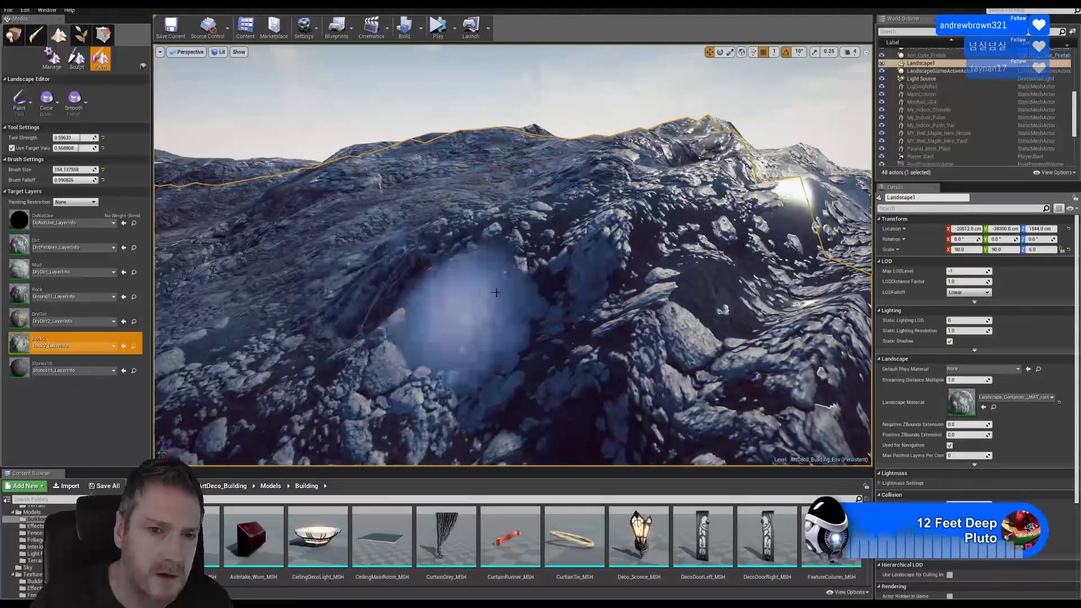
pyautogui.moveTo(442, 320)
pyautogui.mouseDown()
pyautogui.moveTo(518, 362)
pyautogui.moveTo(560, 302)
pyautogui.moveTo(697, 265)
pyautogui.mouseUp()
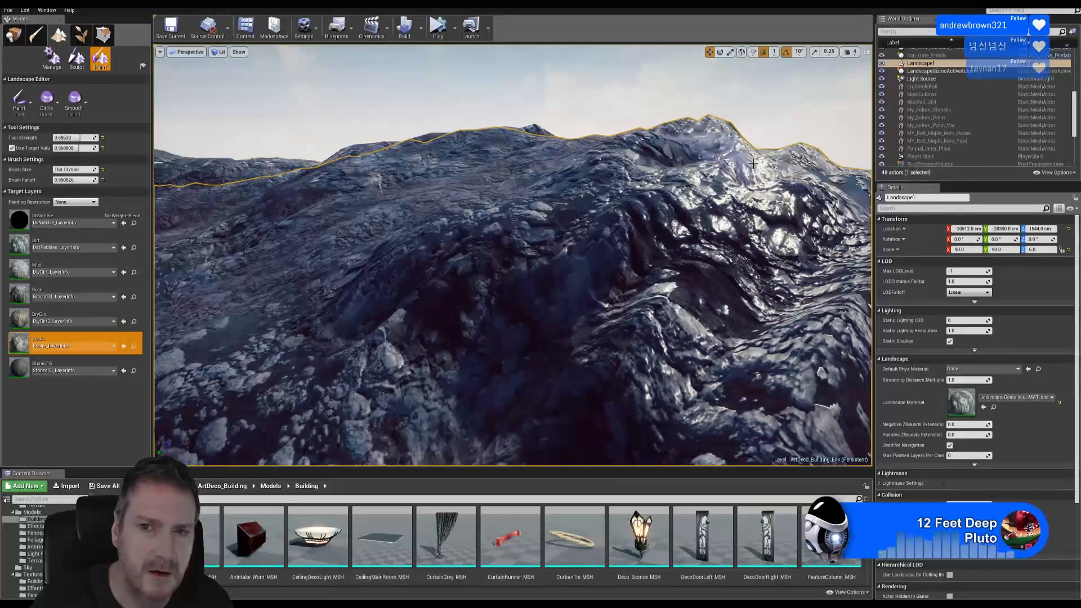
pyautogui.moveTo(742, 158); pyautogui.dragTo(574, 169, button='right')
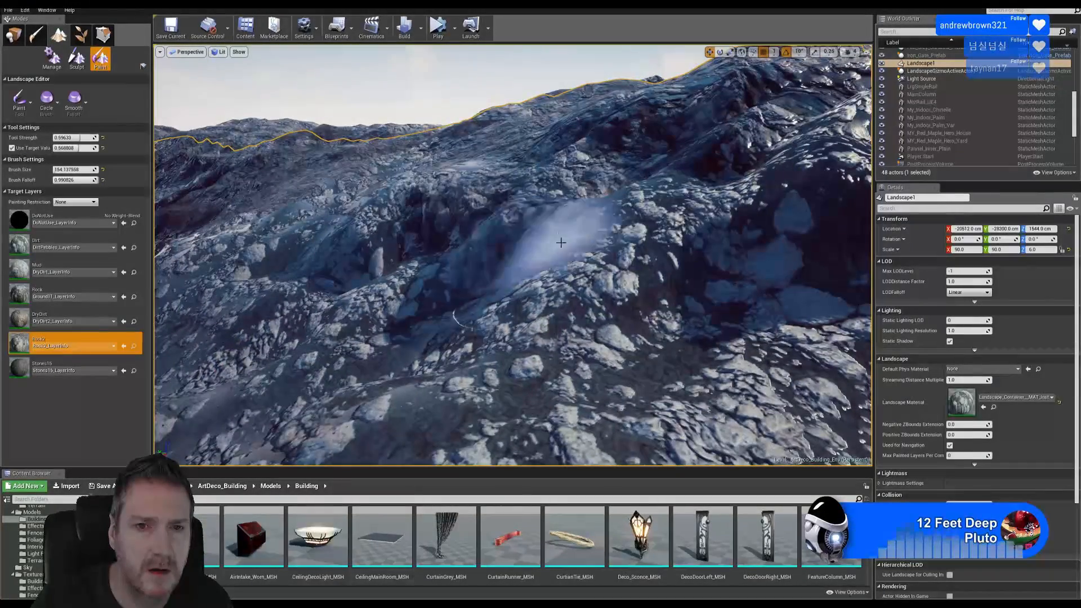
pyautogui.moveTo(653, 225); pyautogui.dragTo(727, 220, button='right')
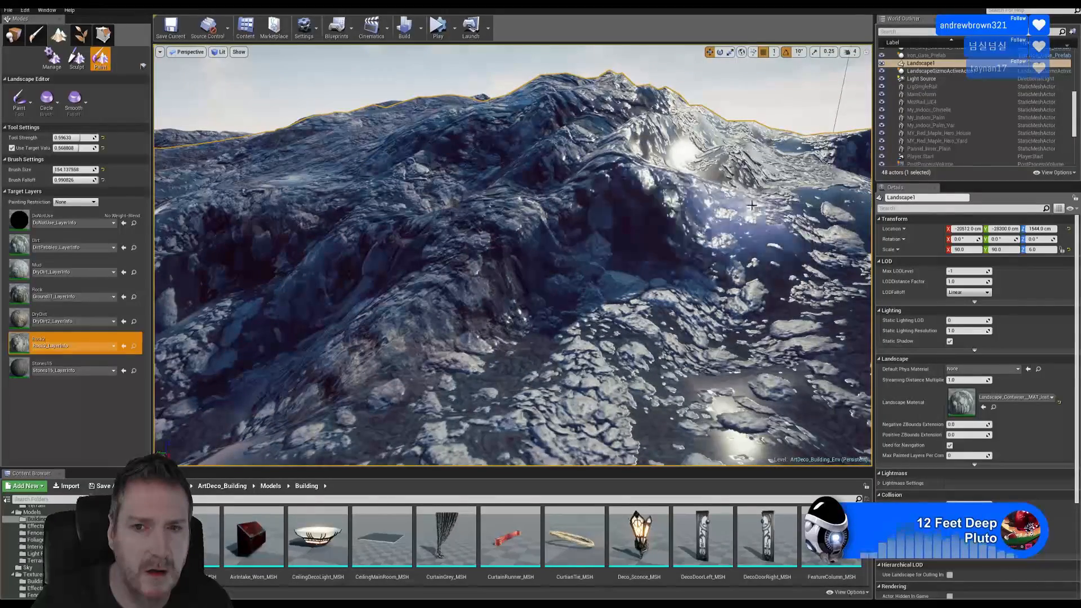
pyautogui.moveTo(806, 206); pyautogui.dragTo(658, 150)
pyautogui.moveTo(721, 136); pyautogui.dragTo(632, 133)
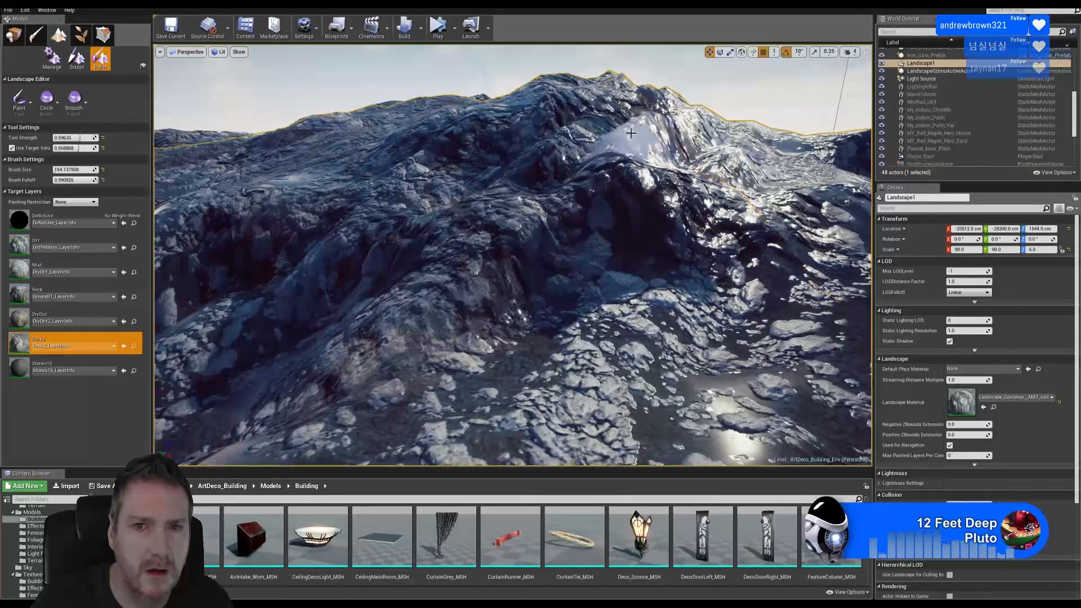
pyautogui.moveTo(575, 203)
pyautogui.mouseDown(button='right')
pyautogui.moveTo(498, 234)
pyautogui.moveTo(477, 219)
pyautogui.mouseUp(button='right')
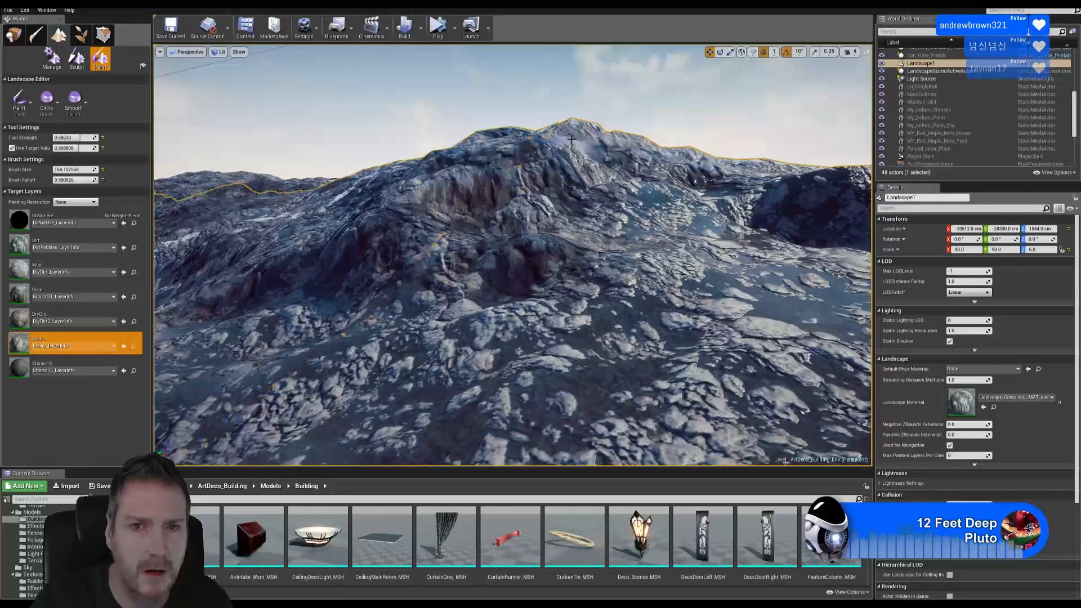
pyautogui.moveTo(627, 179); pyautogui.dragTo(626, 183, button='right')
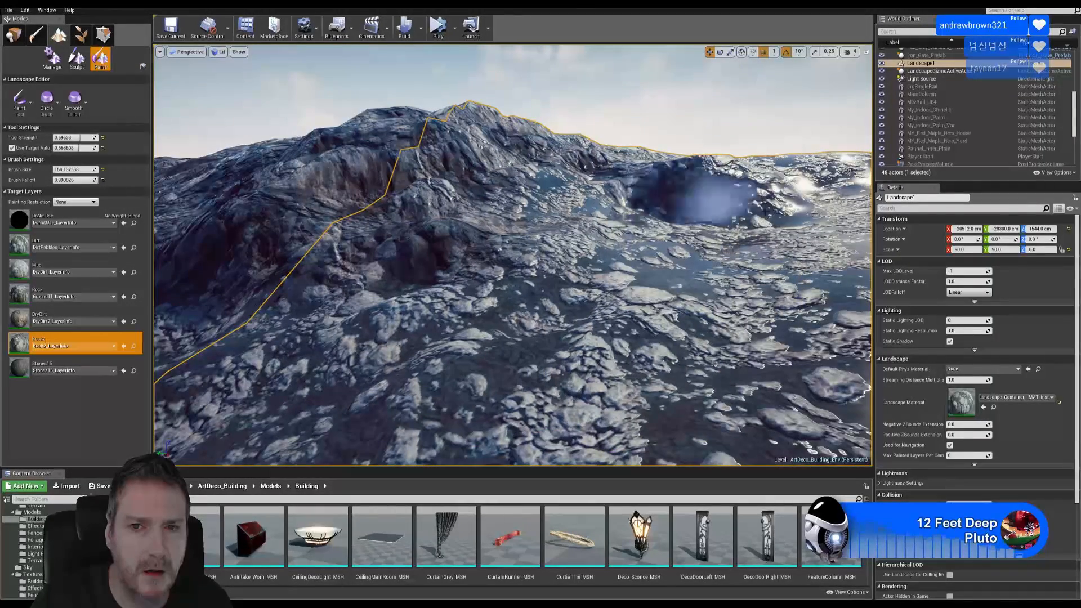